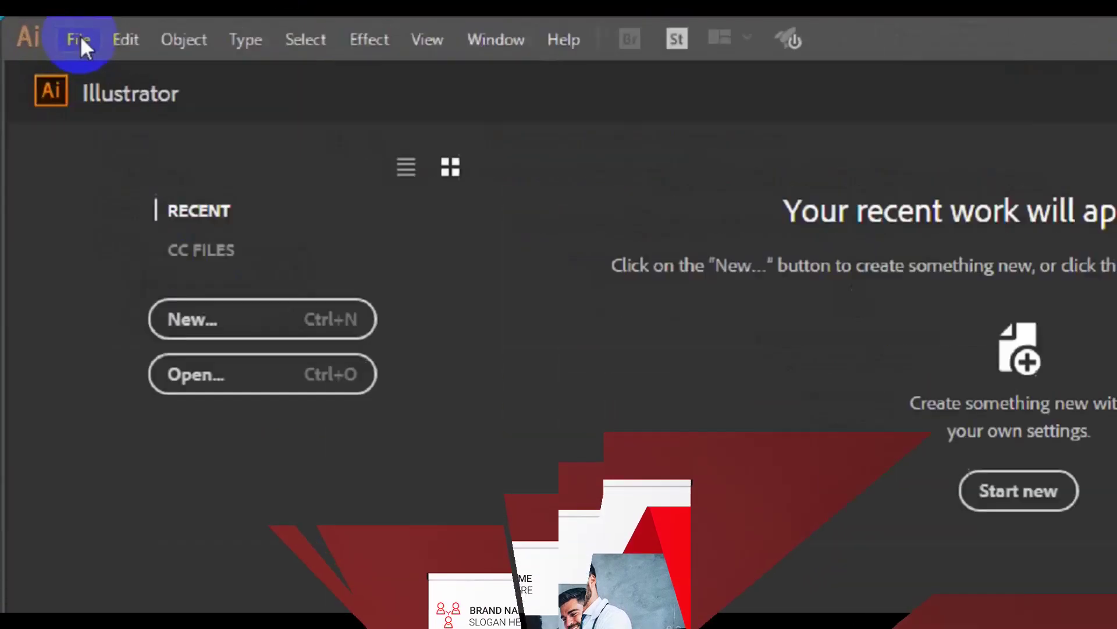
# Create a document named 'Corporate rollup', keeping the 3.937 × 7.873 in portrait size
pyautogui.click(100, 42)
pyautogui.click(130, 77)
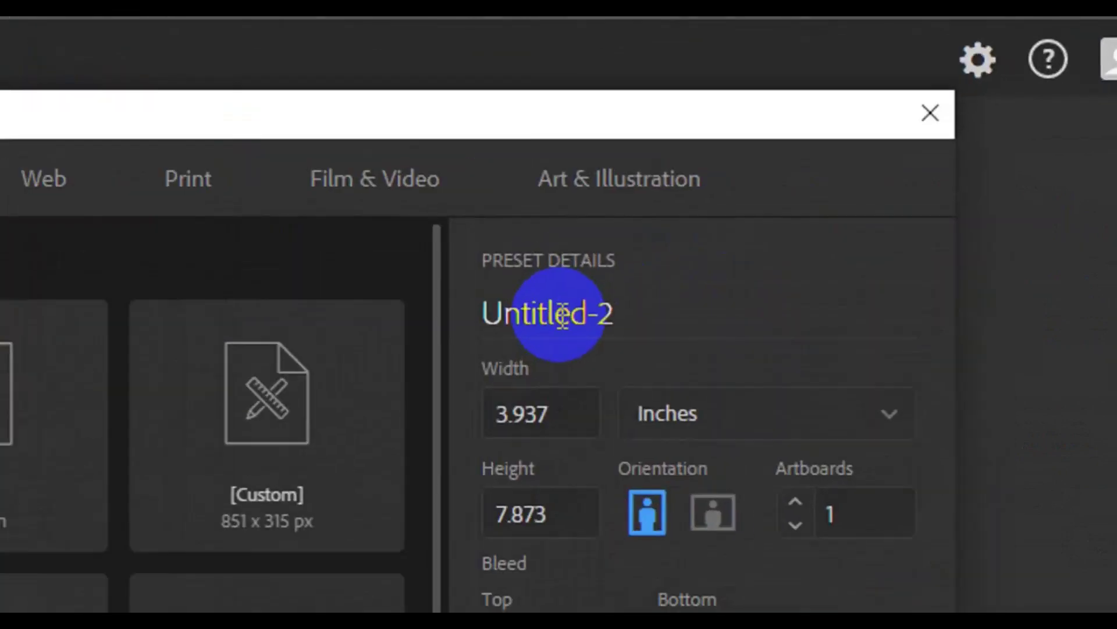
pyautogui.doubleClick(808, 191)
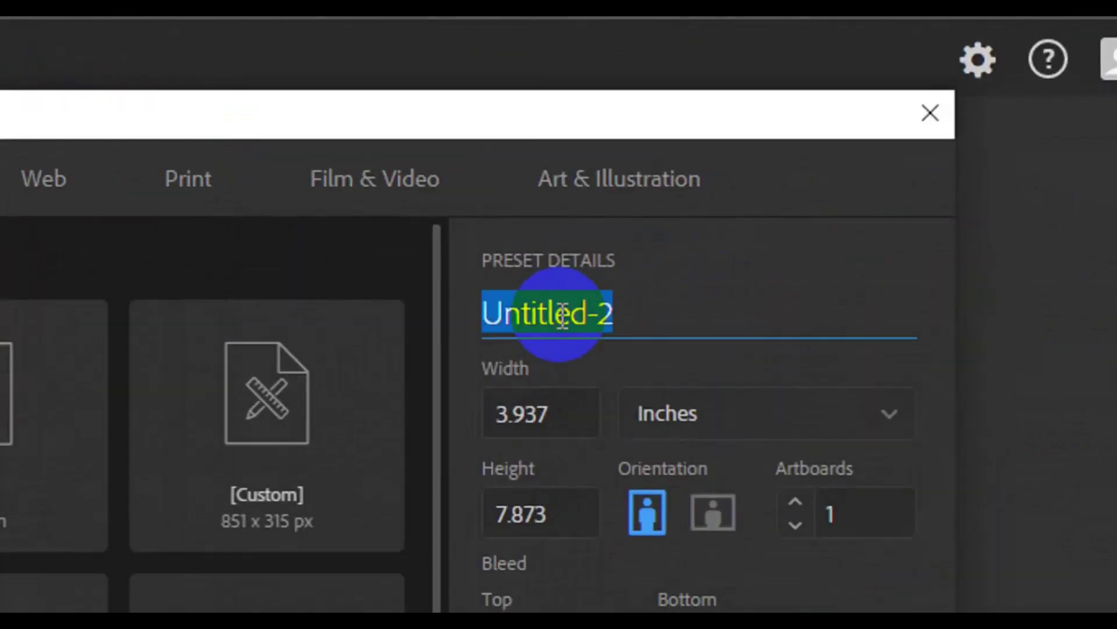
pyautogui.press('BackSpace')
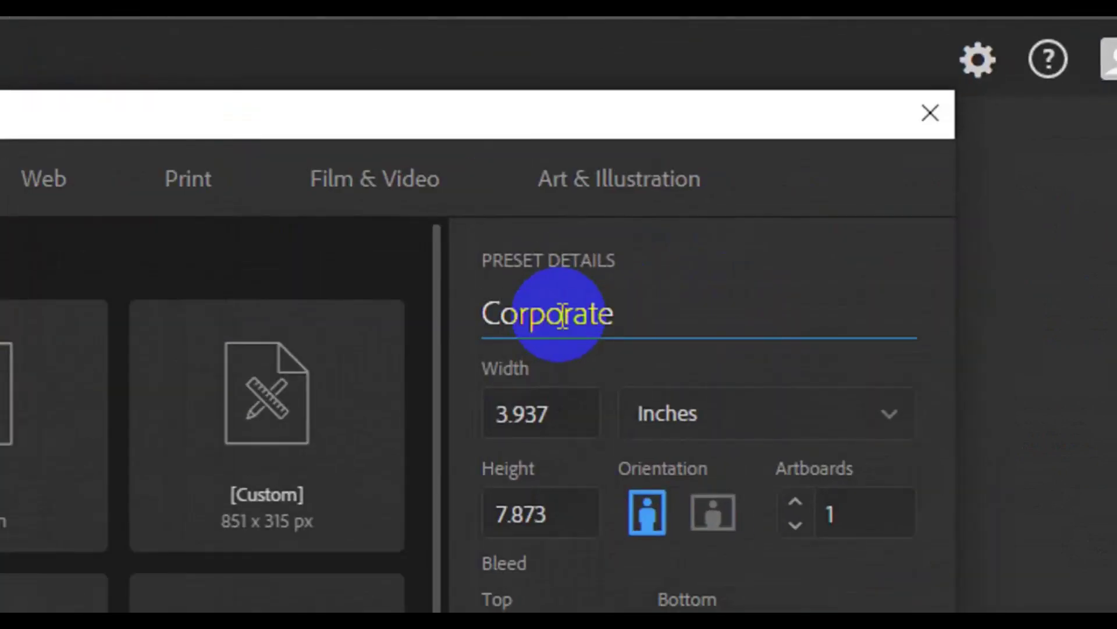
pyautogui.write('rollup')
pyautogui.click(550, 428)
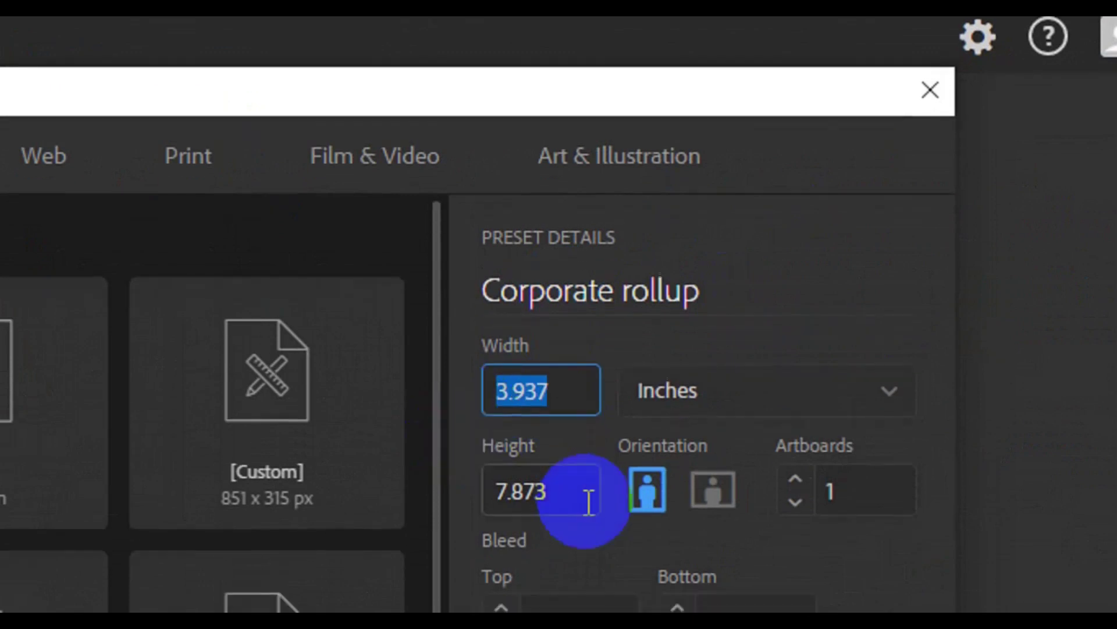
pyautogui.click(589, 501)
pyautogui.click(943, 573)
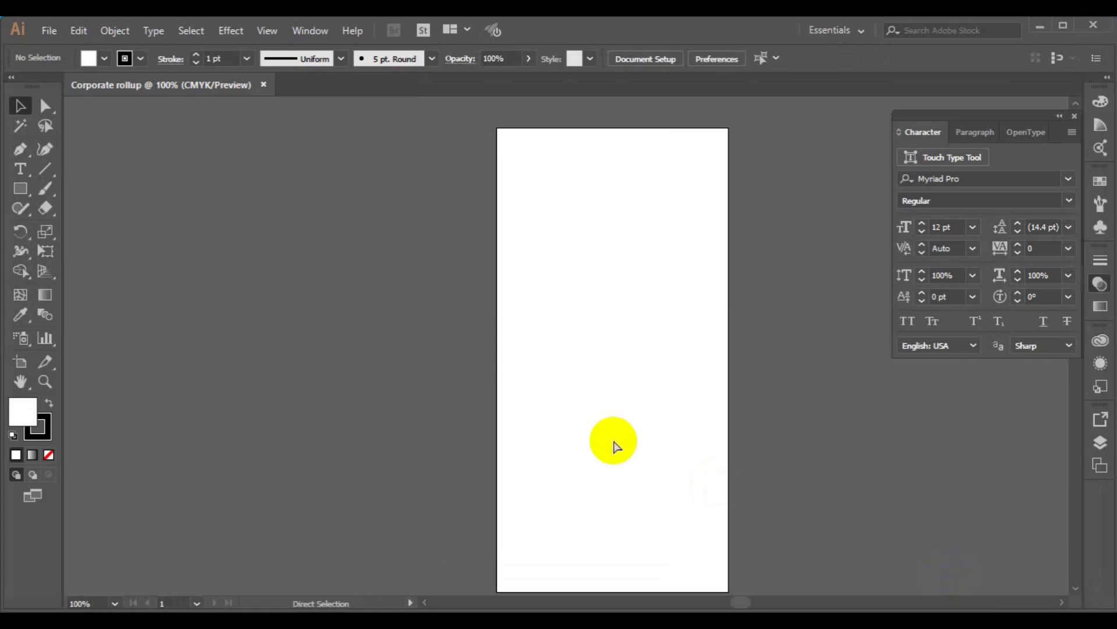
# Draw a rectangle spanning the artboard width across its upper area
pyautogui.hotkey('ctrl', '-')
pyautogui.press('h')
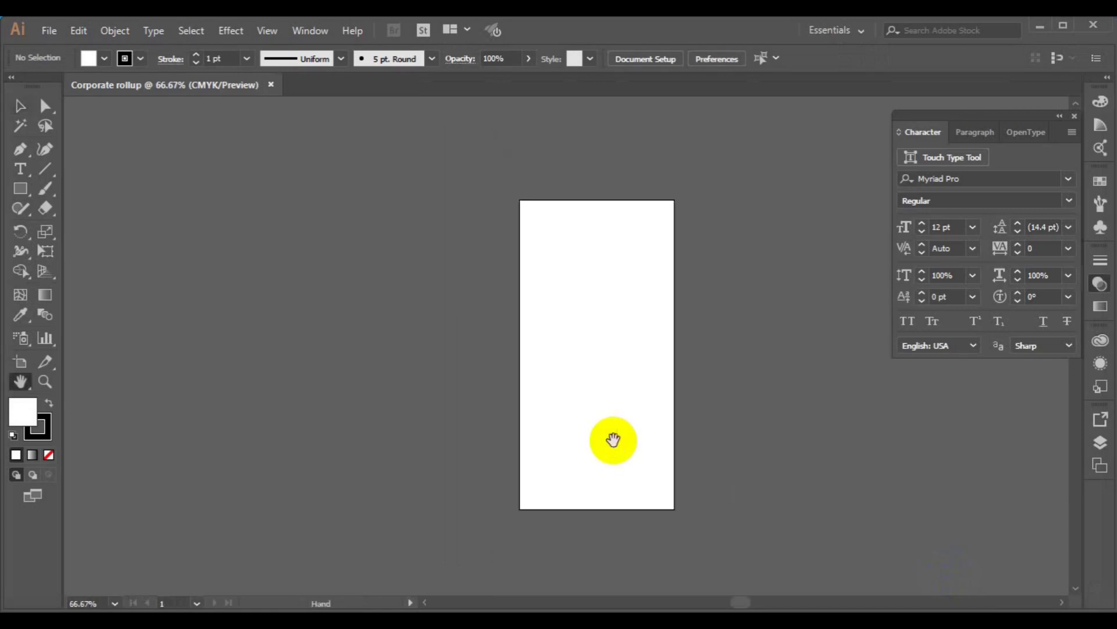
pyautogui.moveTo(612, 437); pyautogui.dragTo(495, 426)
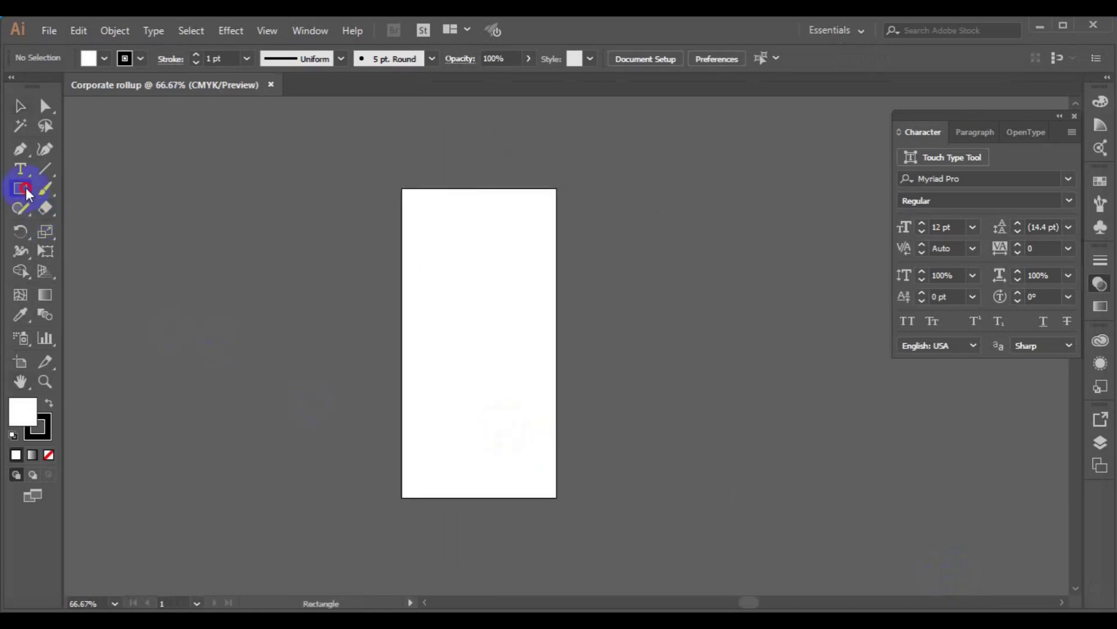
pyautogui.moveTo(402, 250); pyautogui.dragTo(556, 340)
# Set the rectangle's fill to None and nudge it upward
pyautogui.click(16, 114)
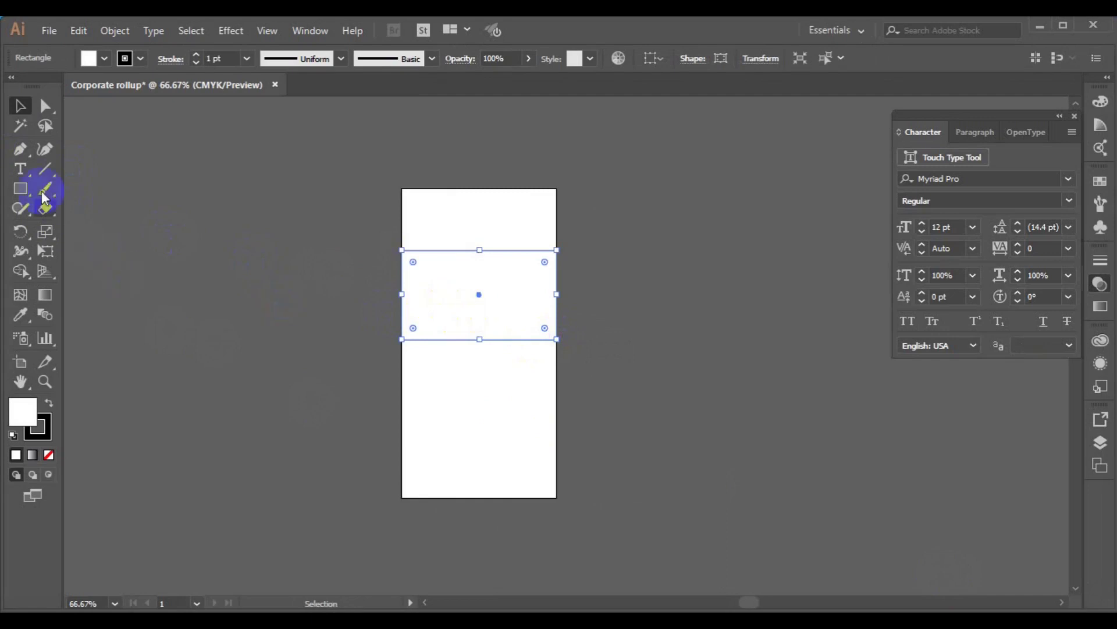
pyautogui.click(16, 150)
pyautogui.click(105, 59)
pyautogui.click(10, 86)
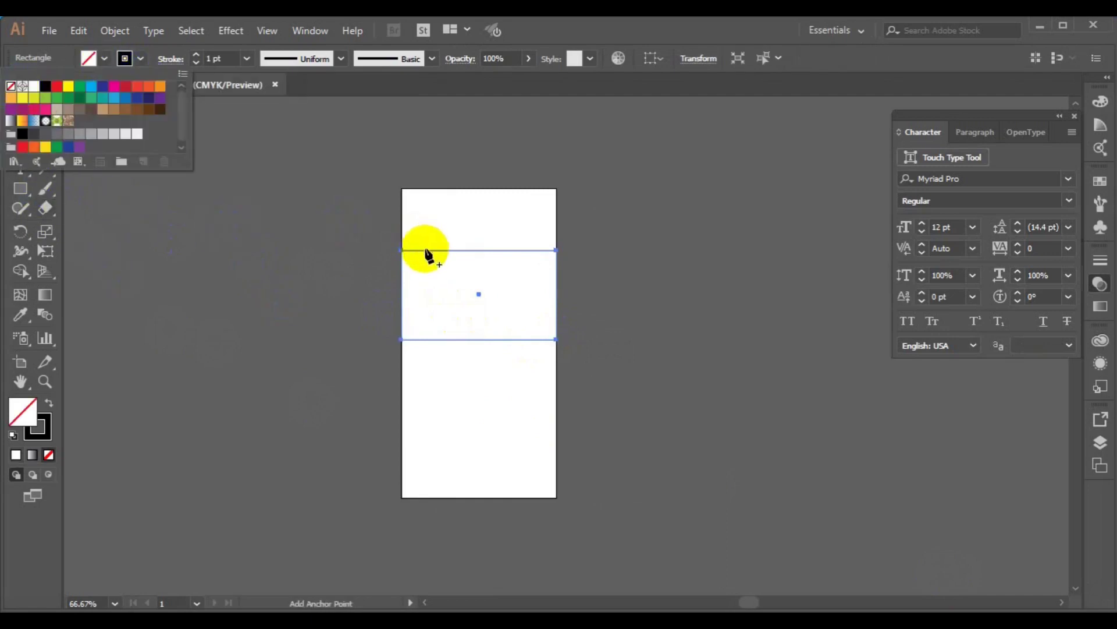
pyautogui.click(20, 108)
pyautogui.hotkey('shift', 'Up')
pyautogui.hotkey('shift', 'Up')
pyautogui.hotkey('shift', 'Up')
pyautogui.hotkey('shift', 'Up')
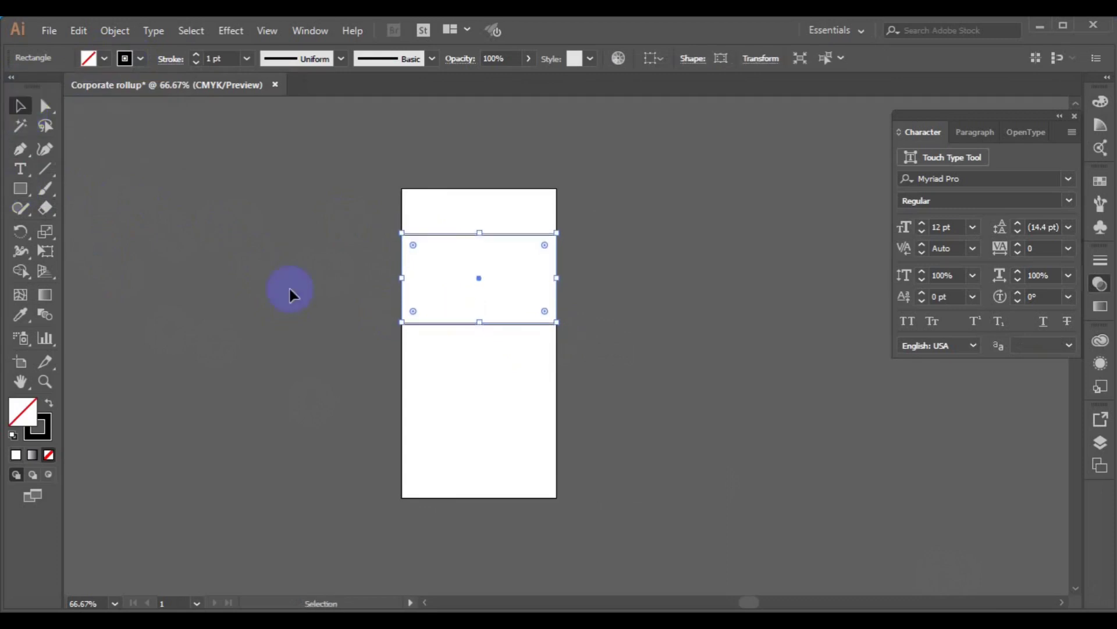
# Add anchor points on the rectangle's top and bottom edges, then deselect it
pyautogui.click(19, 150)
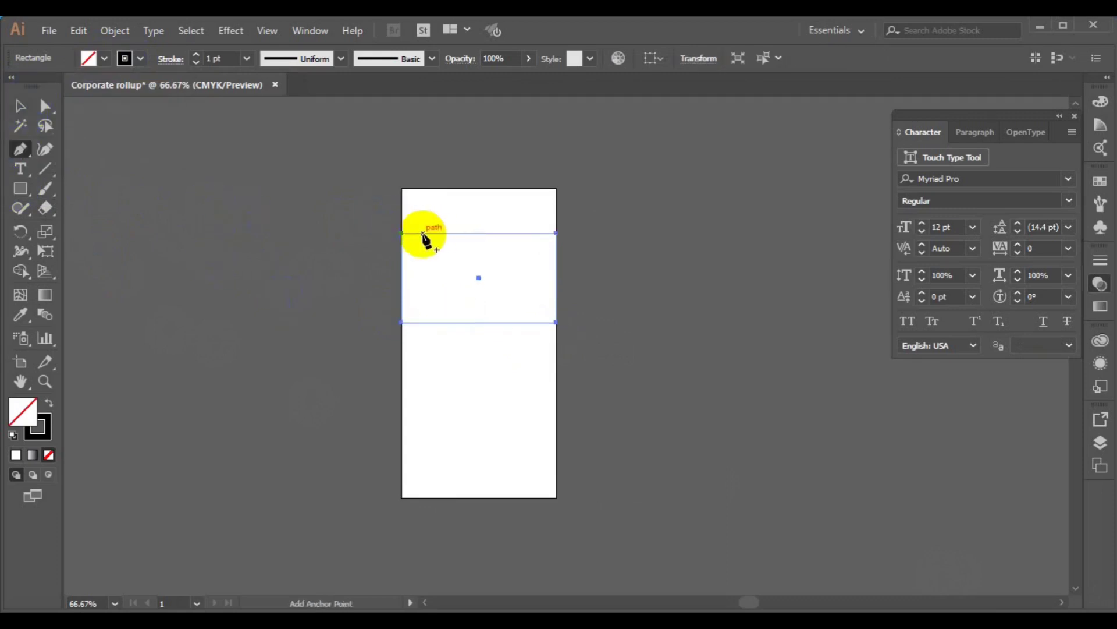
pyautogui.click(422, 233)
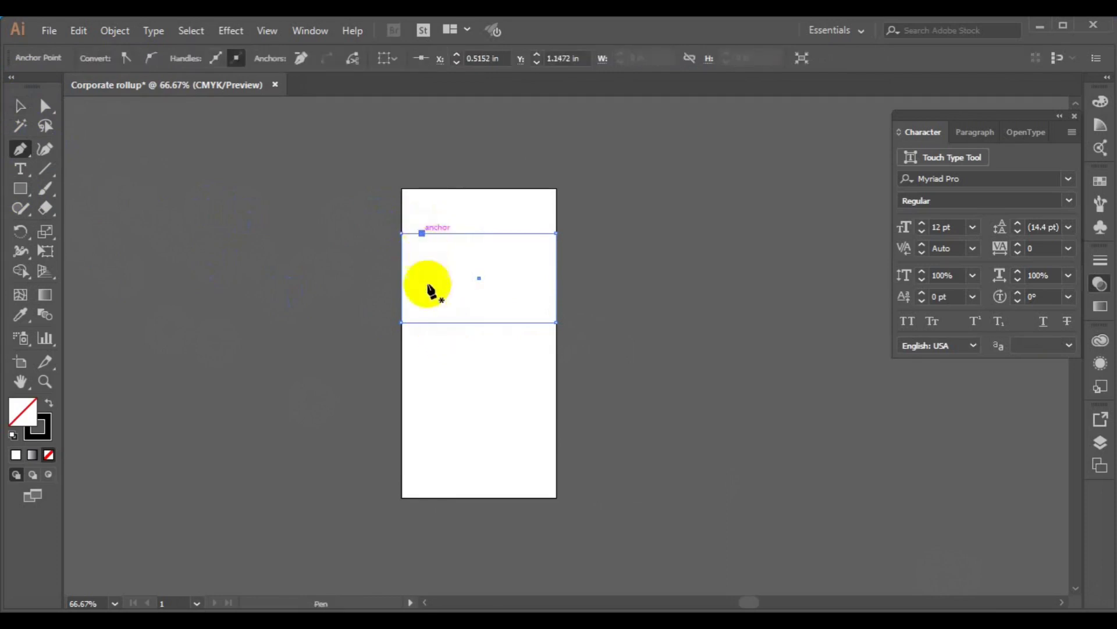
pyautogui.click(437, 322)
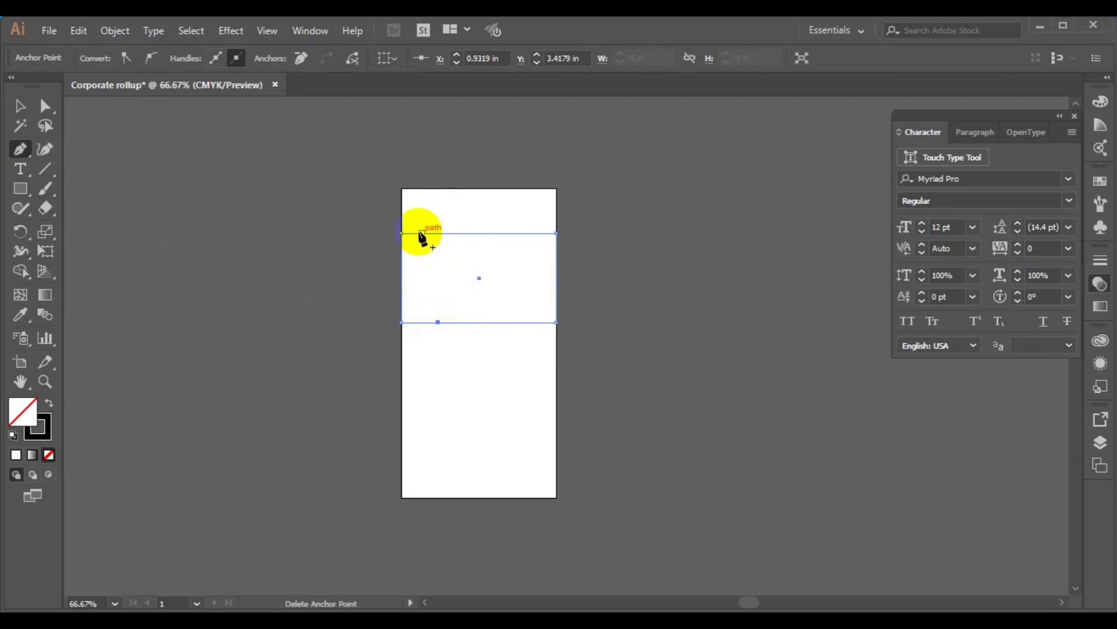
pyautogui.click(19, 106)
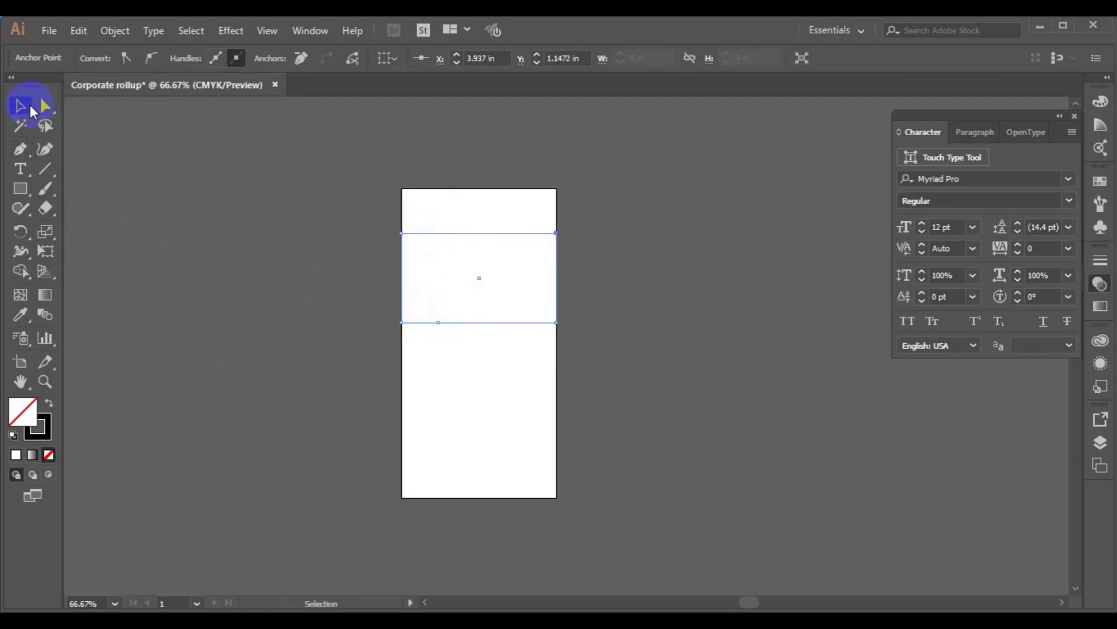
pyautogui.click(514, 308)
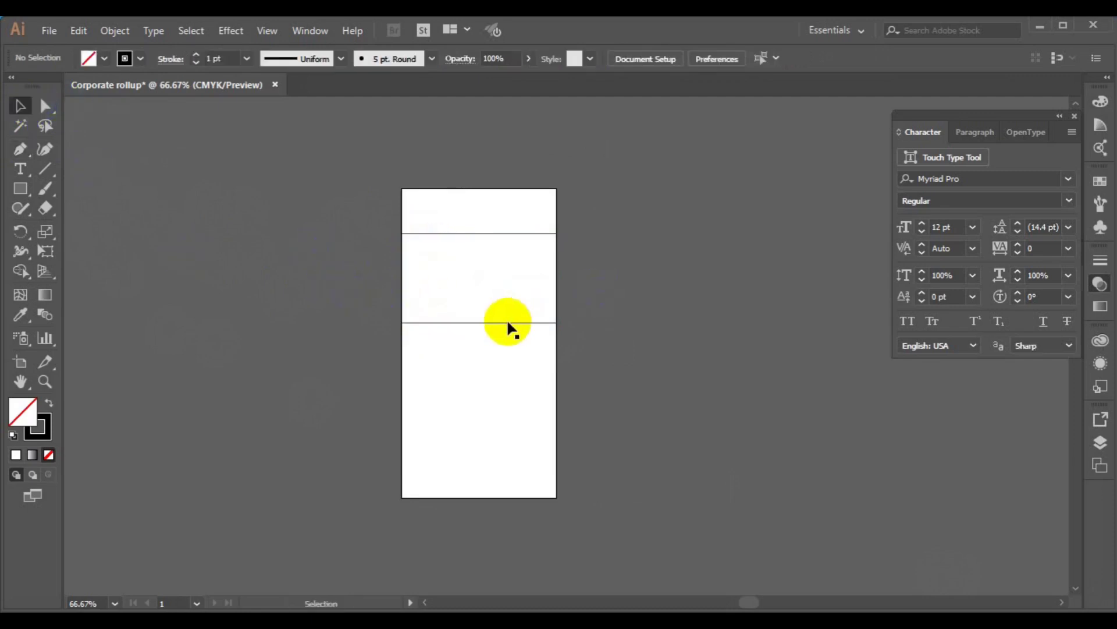
# Draw a slanted line from above the band's left side to below it
pyautogui.click(507, 322)
pyautogui.click(23, 147)
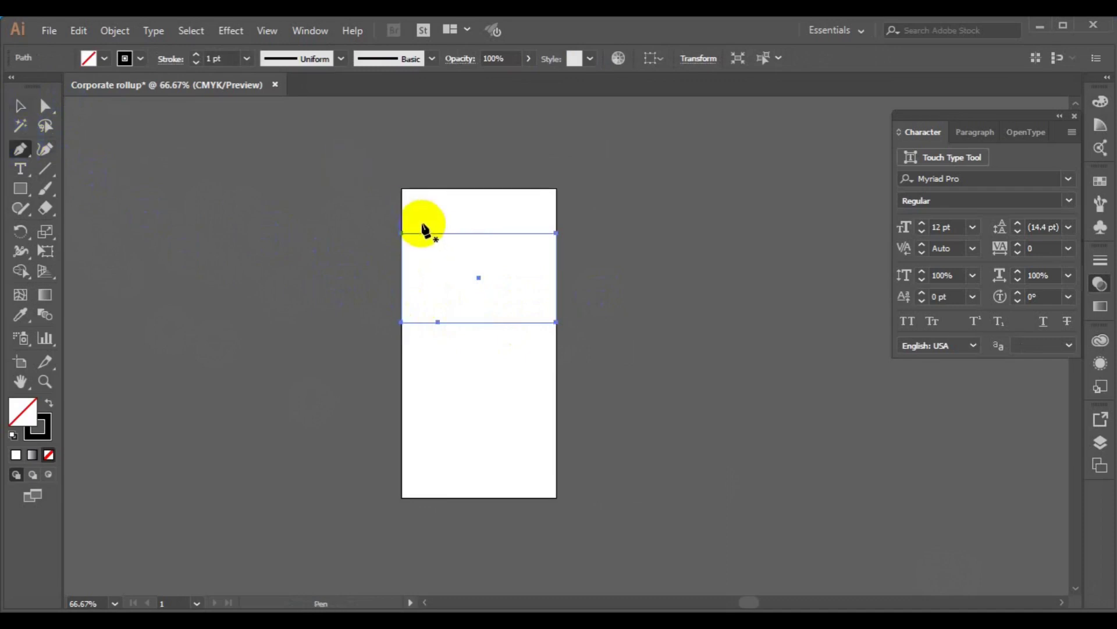
pyautogui.click(421, 222)
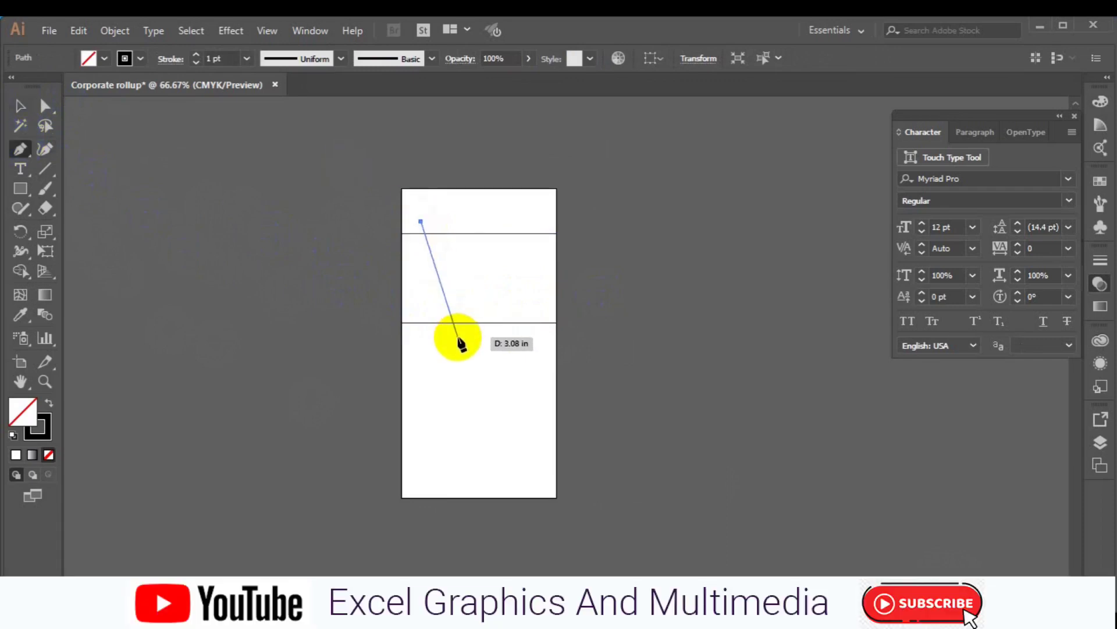
pyautogui.click(458, 337)
pyautogui.keyDown('ctrl'); pyautogui.click(639, 358); pyautogui.keyUp('ctrl')
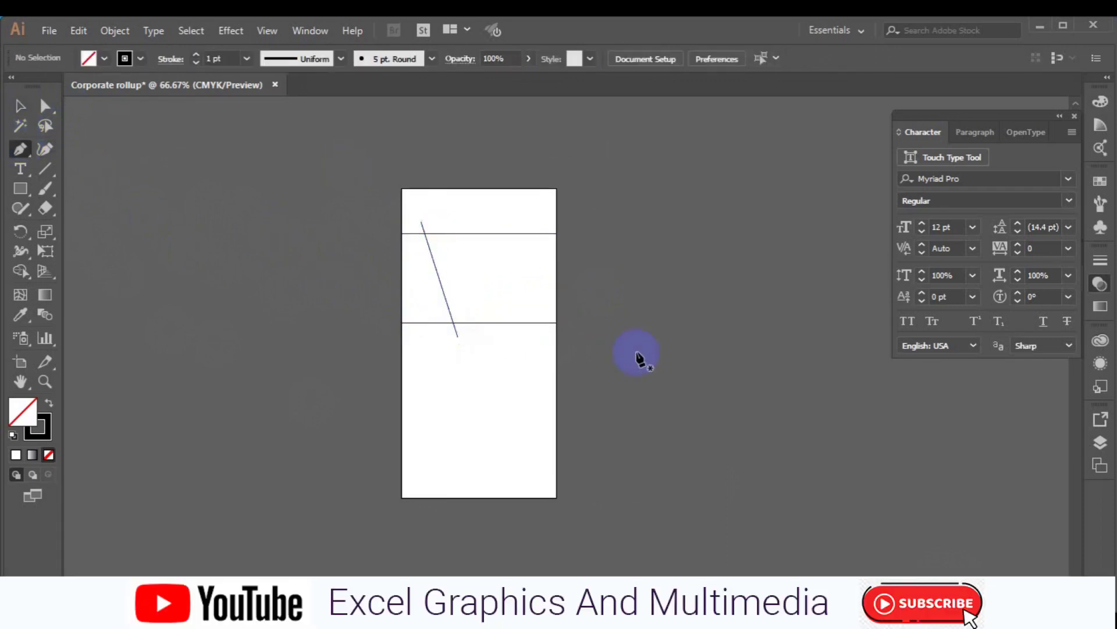
pyautogui.click(458, 391)
pyautogui.moveTo(433, 369); pyautogui.dragTo(476, 386)
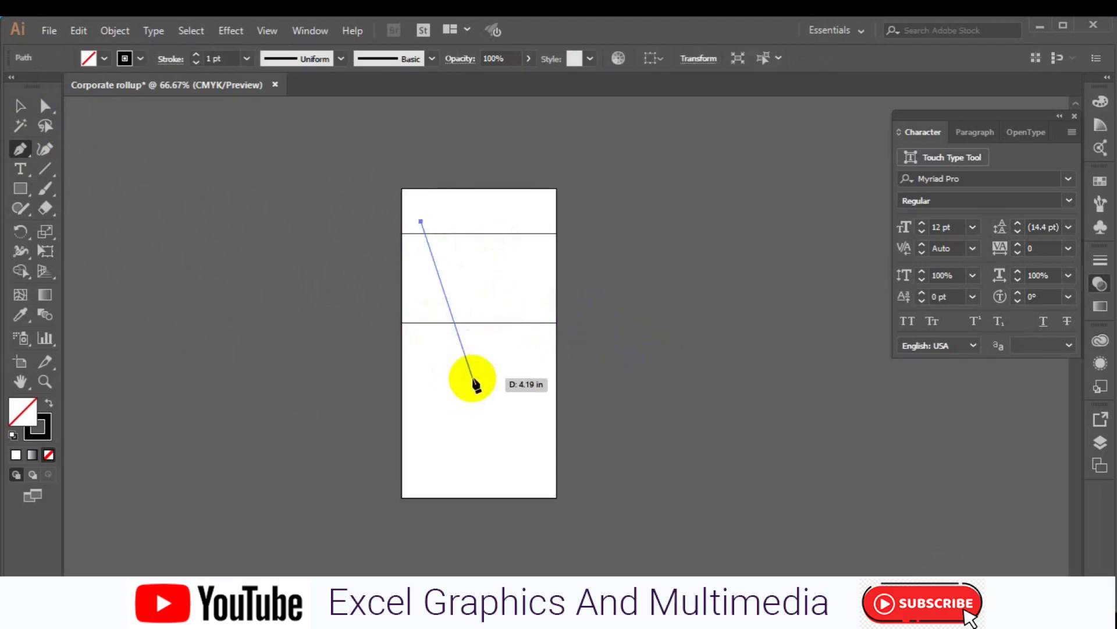
pyautogui.moveTo(476, 385)
pyautogui.mouseDown()
pyautogui.moveTo(482, 400)
pyautogui.moveTo(469, 376)
pyautogui.mouseUp()
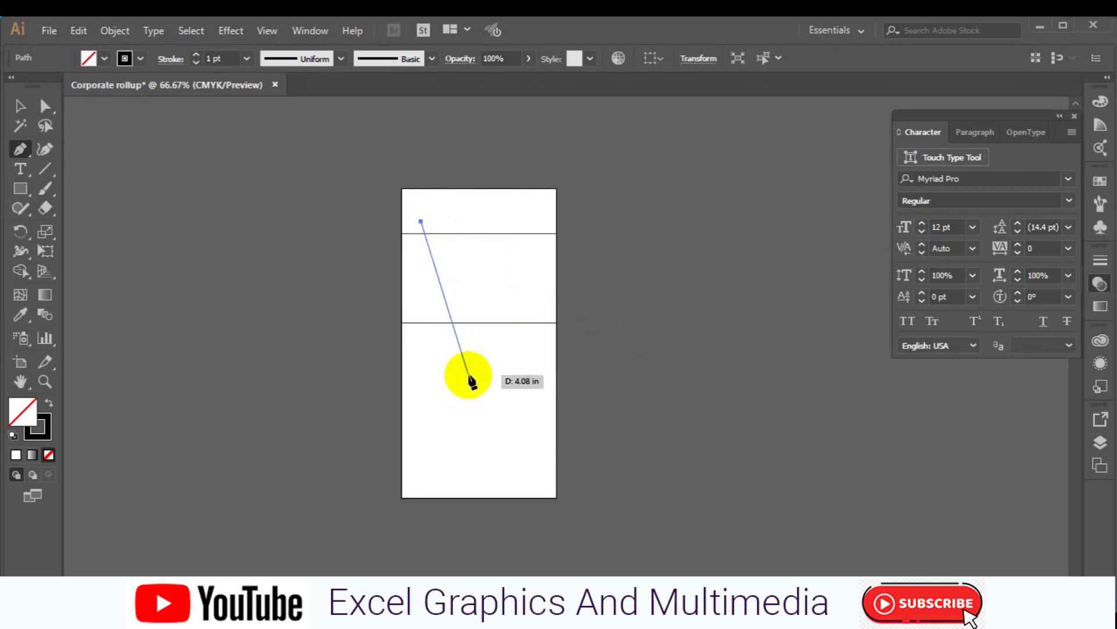
pyautogui.moveTo(471, 381); pyautogui.dragTo(464, 362)
pyautogui.press('Escape')
# Alt-drag a parallel copy of the slanted line down and to the right
pyautogui.click(19, 106)
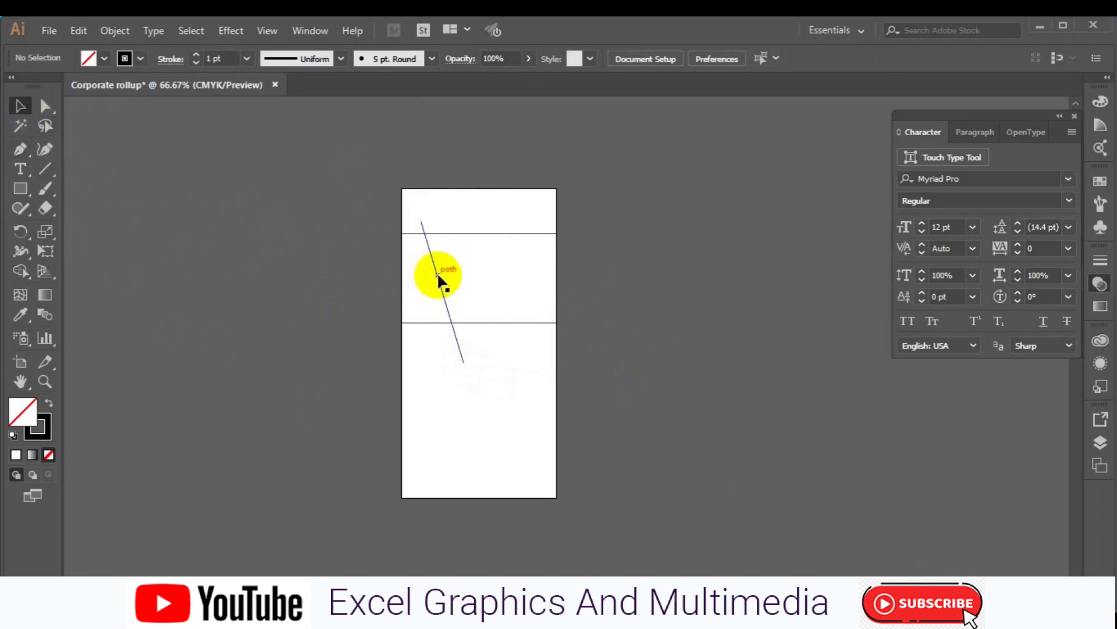
pyautogui.click(437, 275)
pyautogui.moveTo(438, 275); pyautogui.dragTo(489, 315)
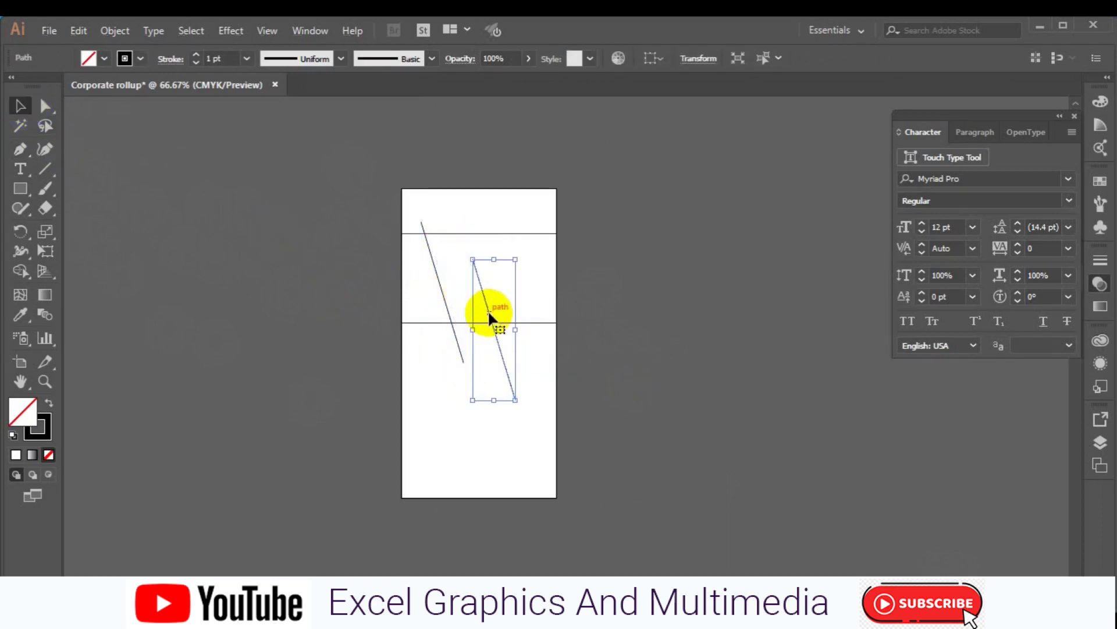
pyautogui.click(250, 227)
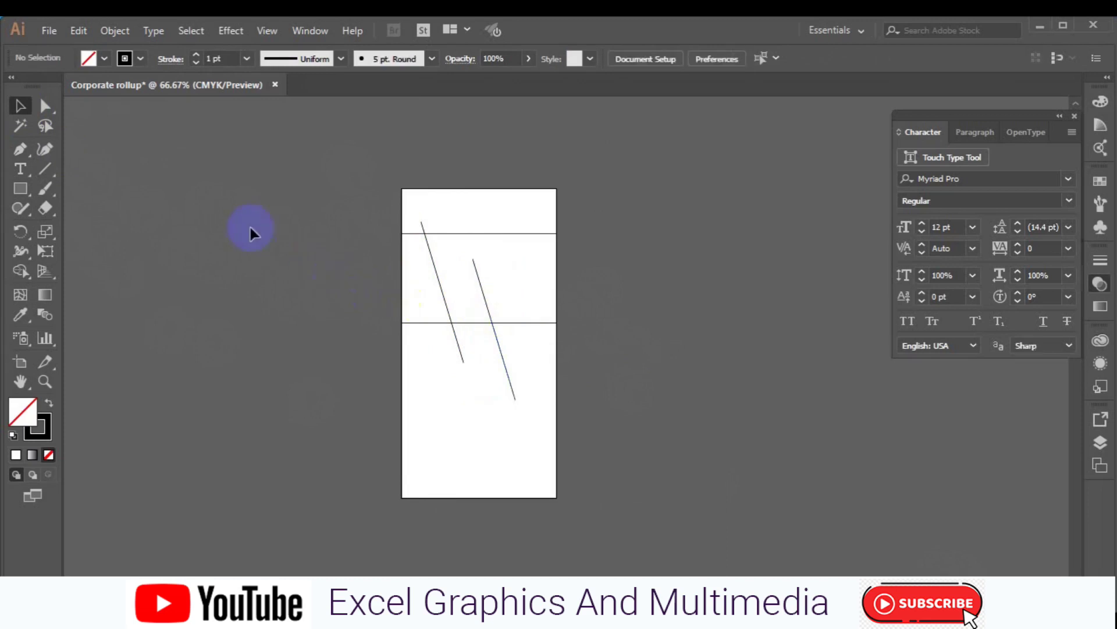
pyautogui.click(439, 288)
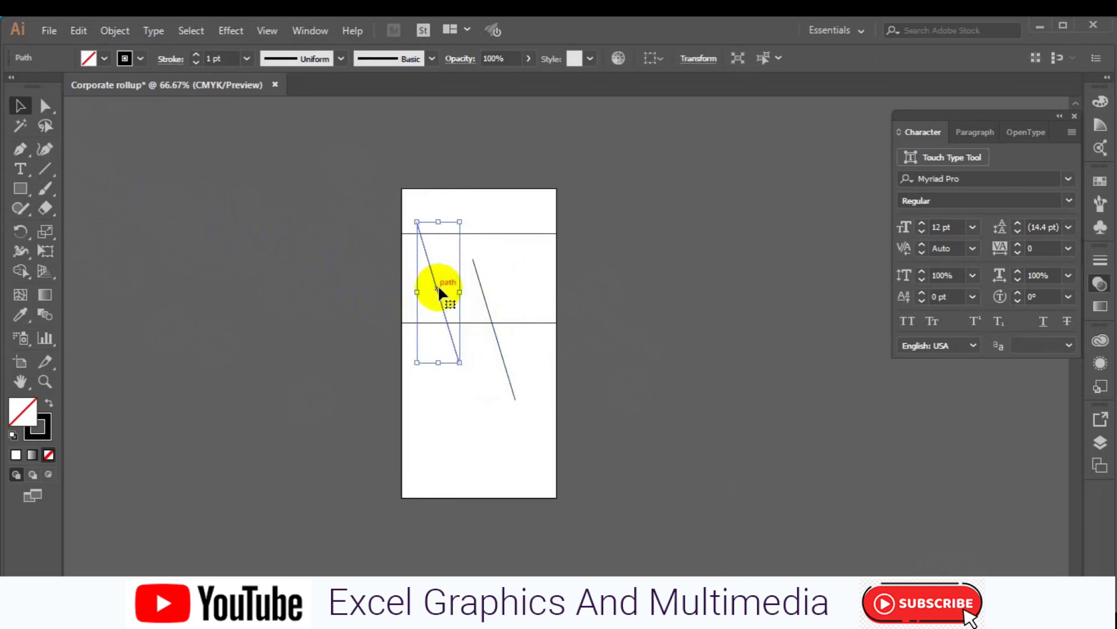
pyautogui.click(259, 279)
# Draw a horizontal line from left of the artboard to the right slanted line
pyautogui.press('p')
pyautogui.click(387, 264)
pyautogui.click(510, 264)
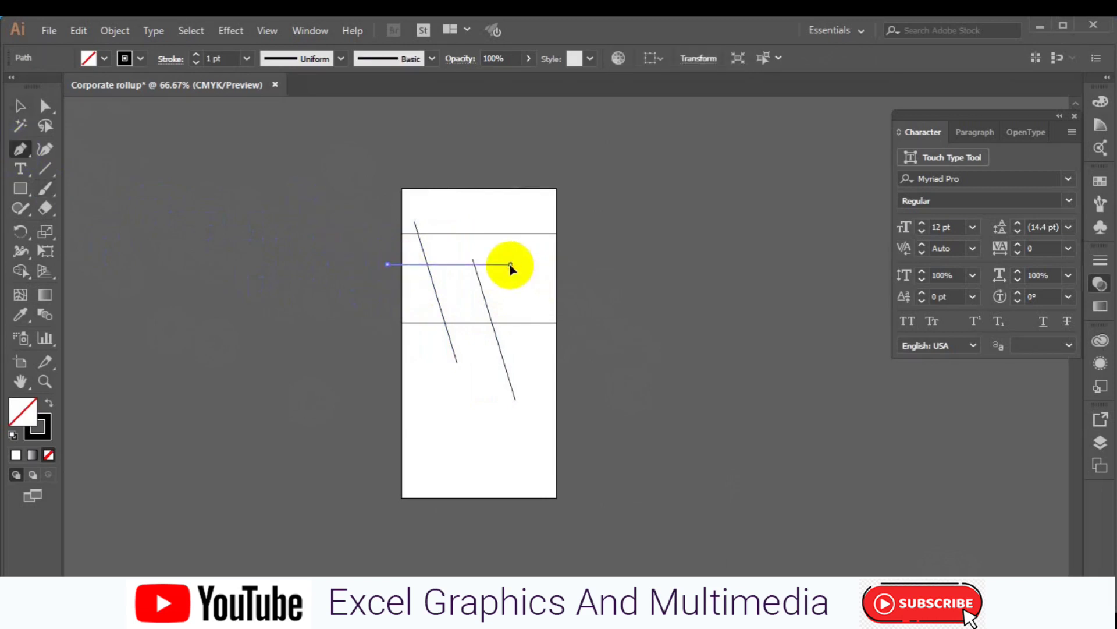
# Copy the right slanted line up-right and the horizontal line to the top right
pyautogui.keyDown('ctrl'); pyautogui.click(324, 264); pyautogui.keyUp('ctrl')
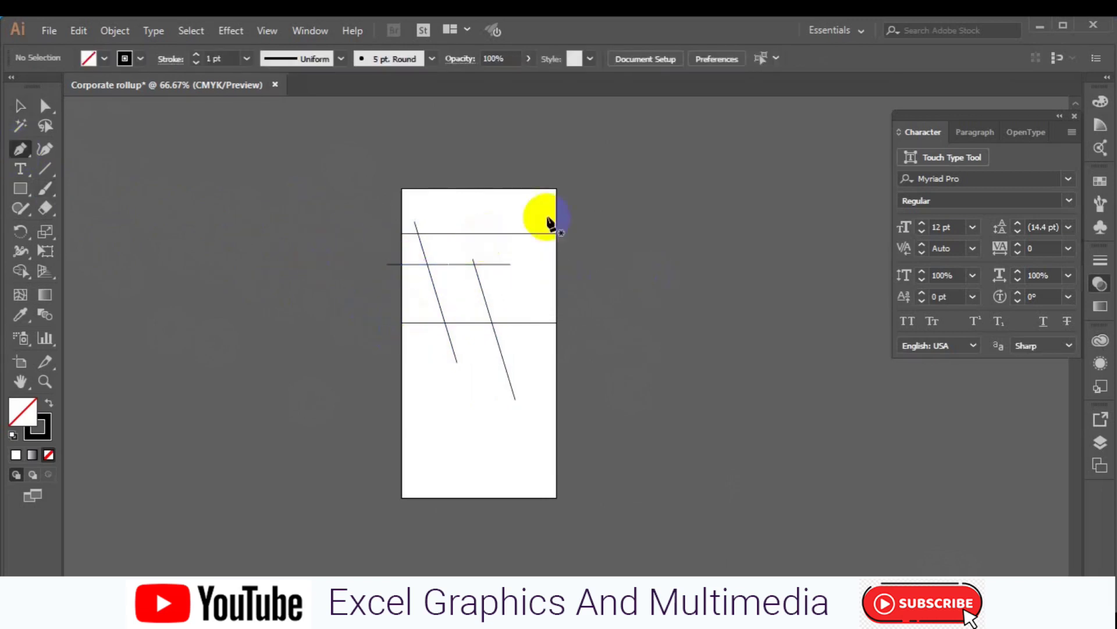
pyautogui.click(20, 106)
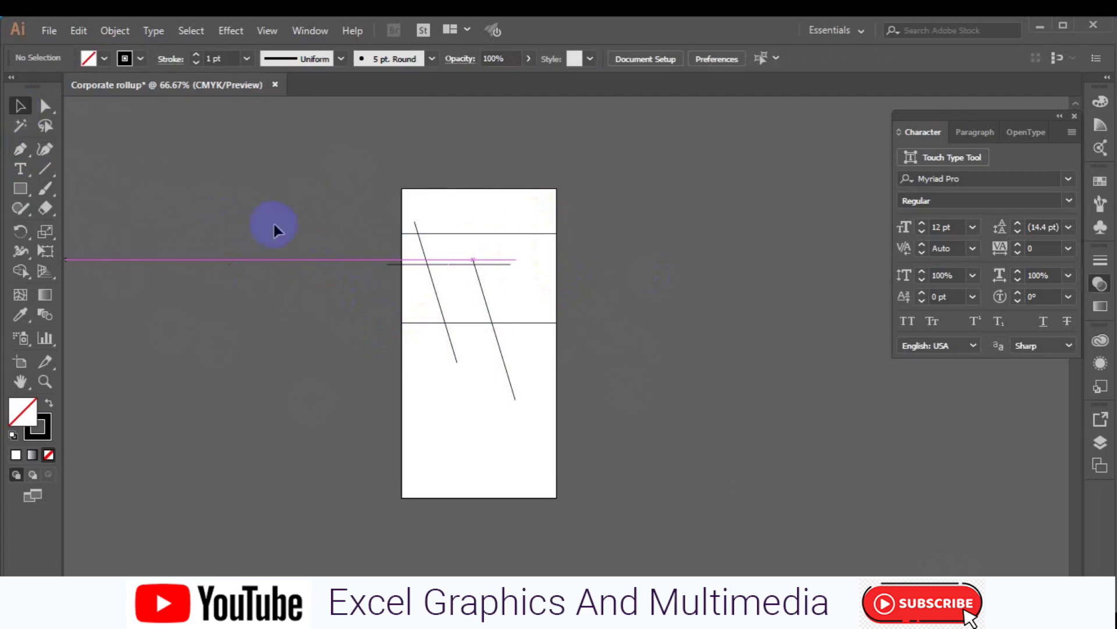
pyautogui.moveTo(486, 312); pyautogui.dragTo(547, 260)
pyautogui.moveTo(424, 265); pyautogui.dragTo(543, 214)
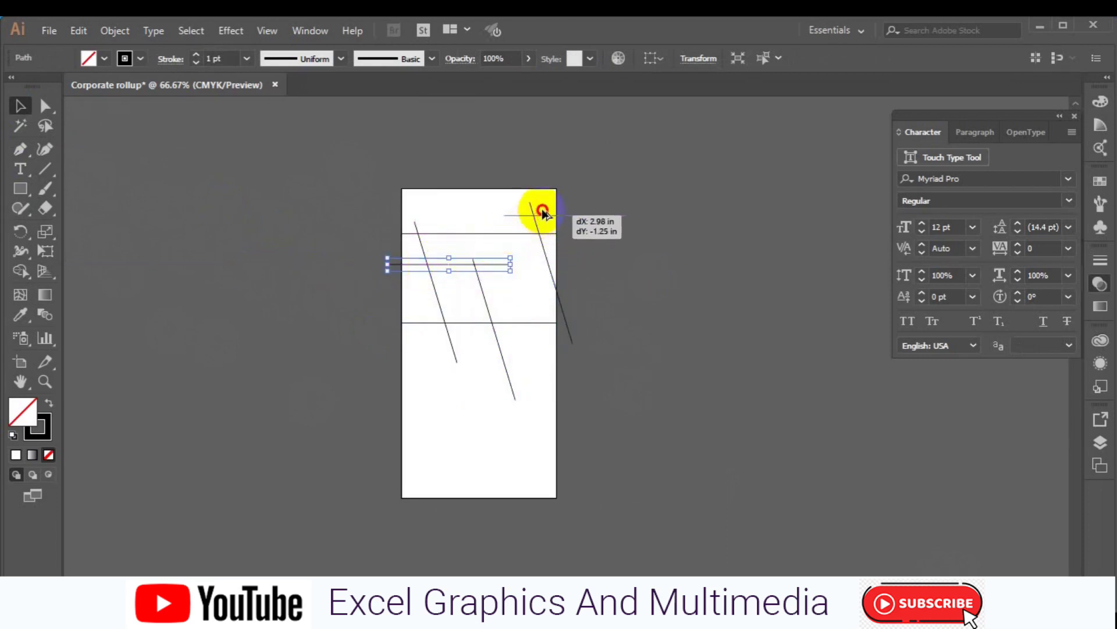
pyautogui.moveTo(543, 214); pyautogui.dragTo(547, 205)
pyautogui.click(608, 259)
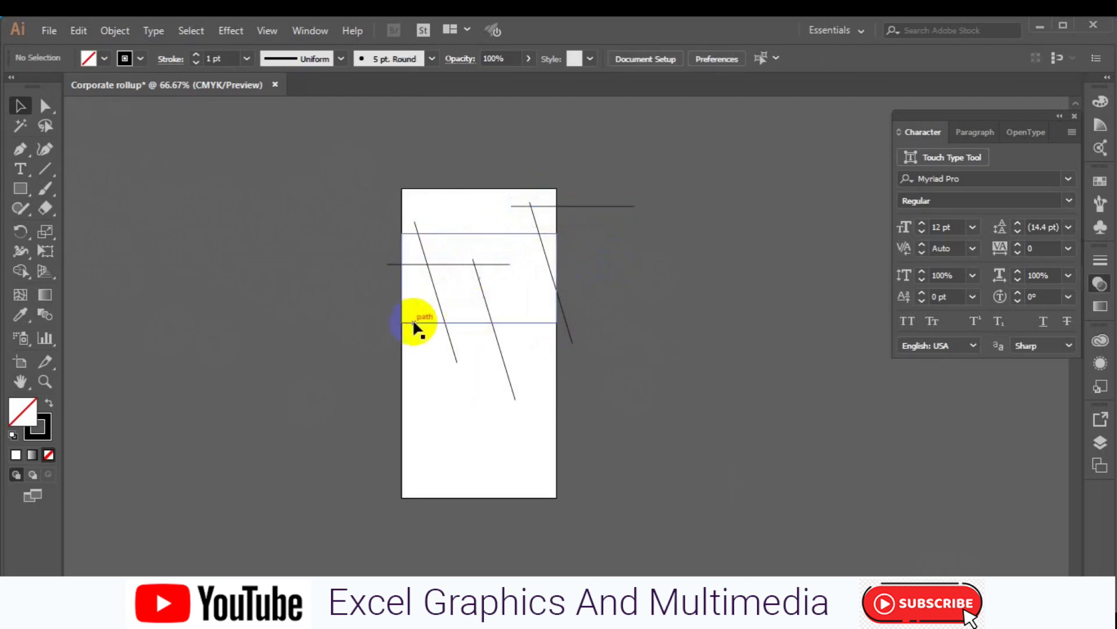
# Draw short connectors mid-artboard and at the top, then drag a slanted-line copy down-left
pyautogui.click(20, 149)
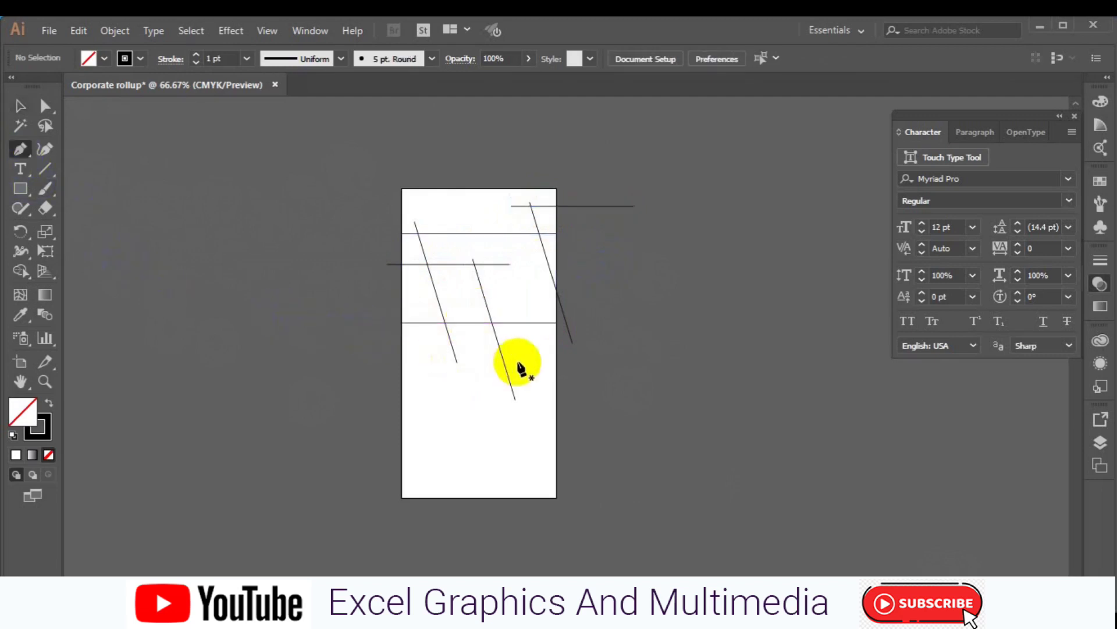
pyautogui.click(496, 338)
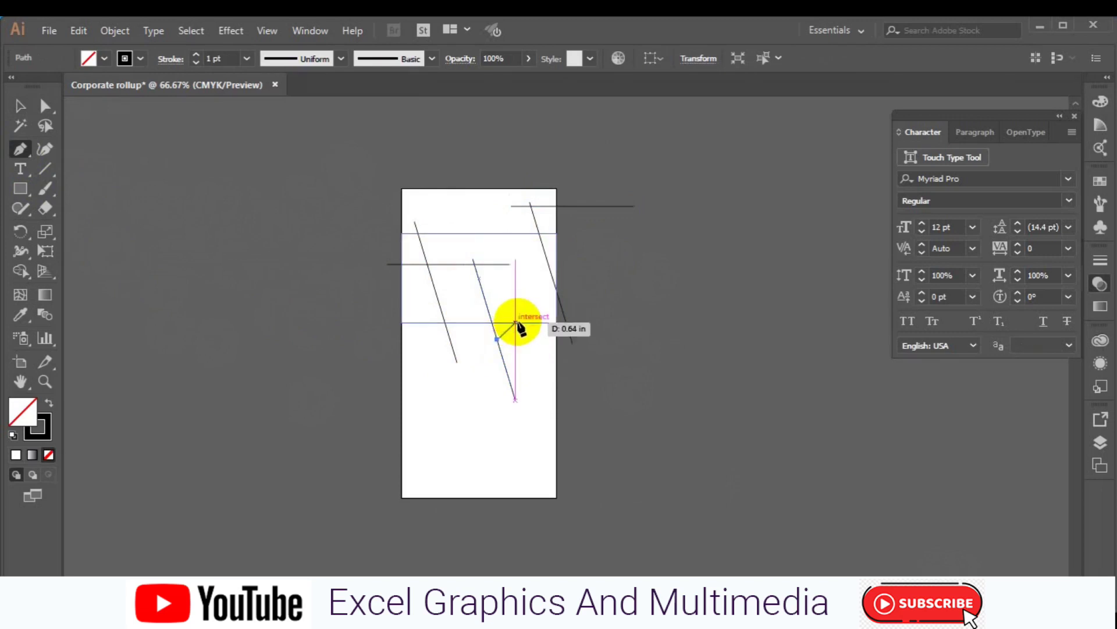
pyautogui.click(516, 323)
pyautogui.keyDown('ctrl'); pyautogui.click(588, 352); pyautogui.keyUp('ctrl')
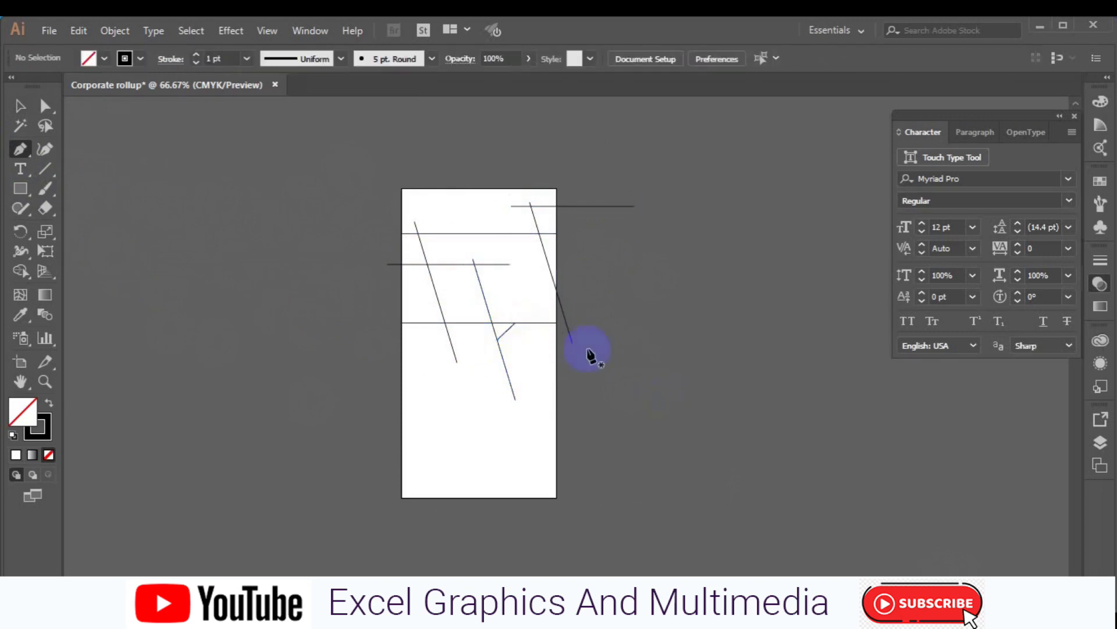
pyautogui.click(529, 206)
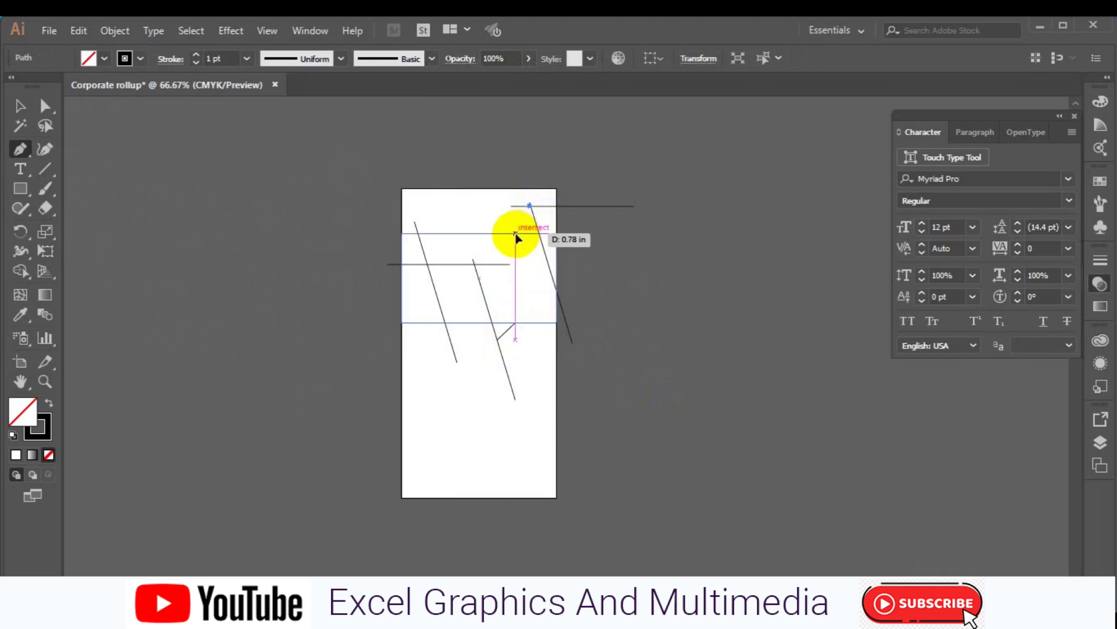
pyautogui.click(515, 234)
pyautogui.keyDown('ctrl'); pyautogui.click(615, 257); pyautogui.keyUp('ctrl')
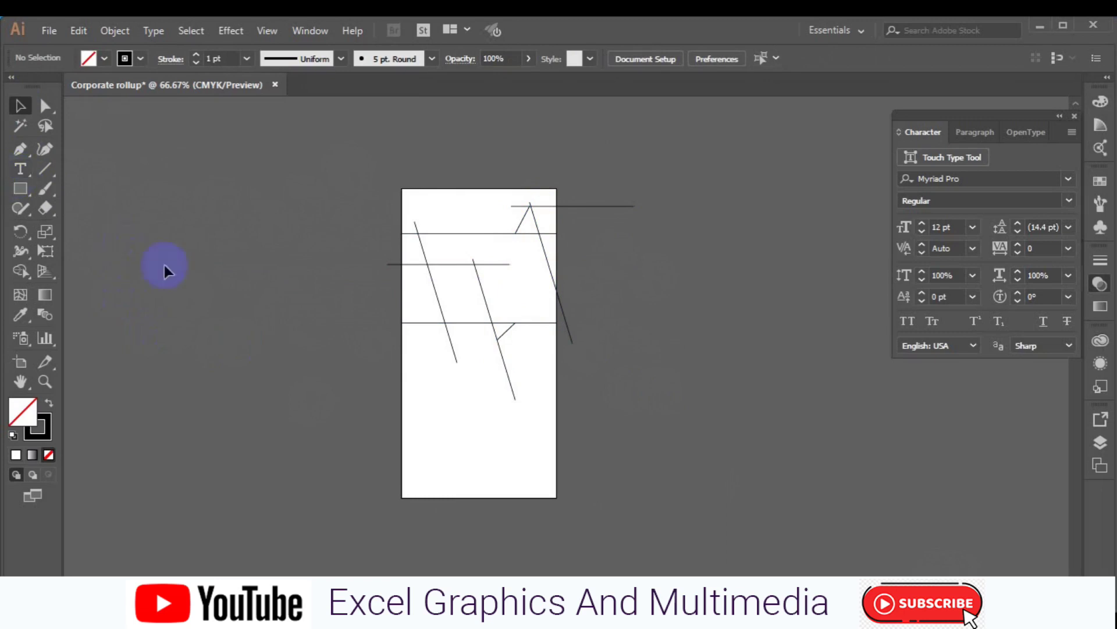
pyautogui.moveTo(453, 351); pyautogui.dragTo(432, 388)
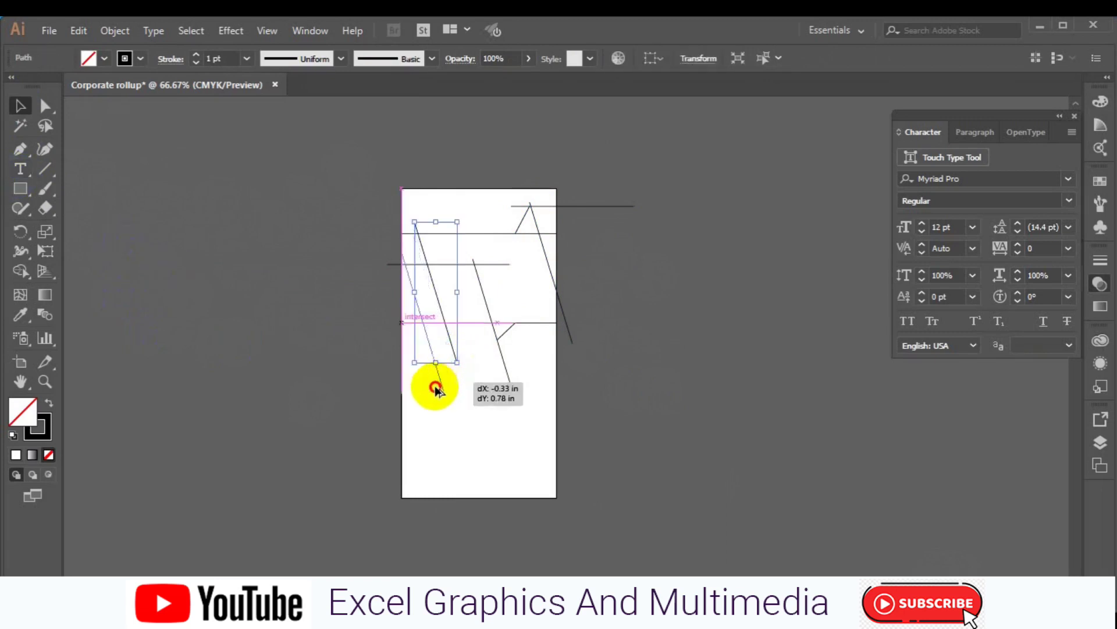
# Place the slanted-line copy at lower left and move the band rectangle beside the artboard
pyautogui.moveTo(432, 388); pyautogui.dragTo(430, 385)
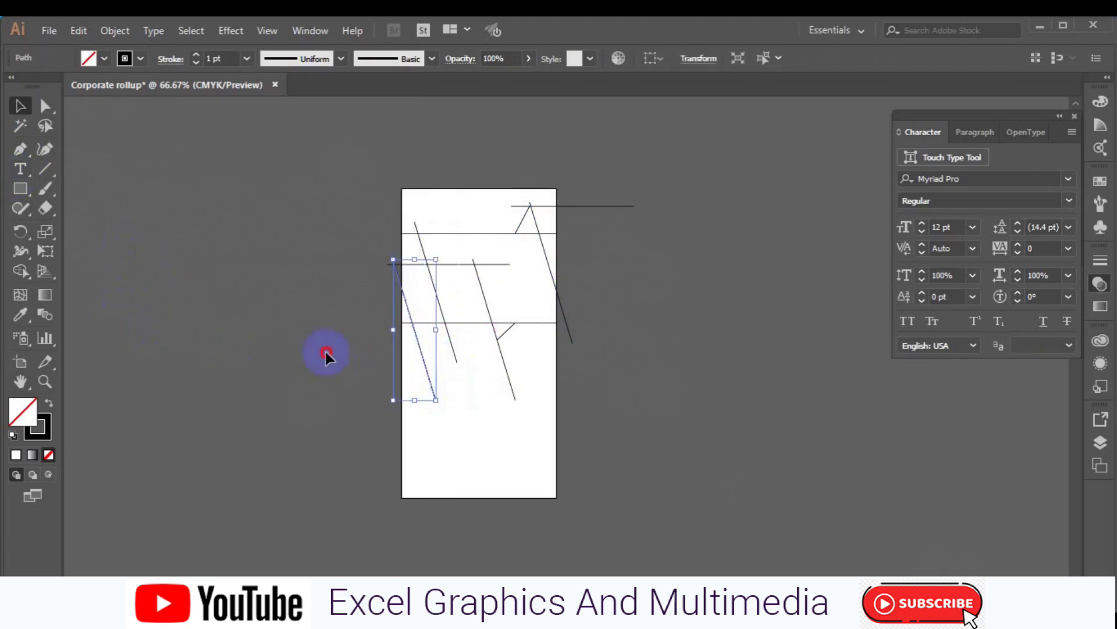
pyautogui.click(292, 205)
pyautogui.click(480, 264)
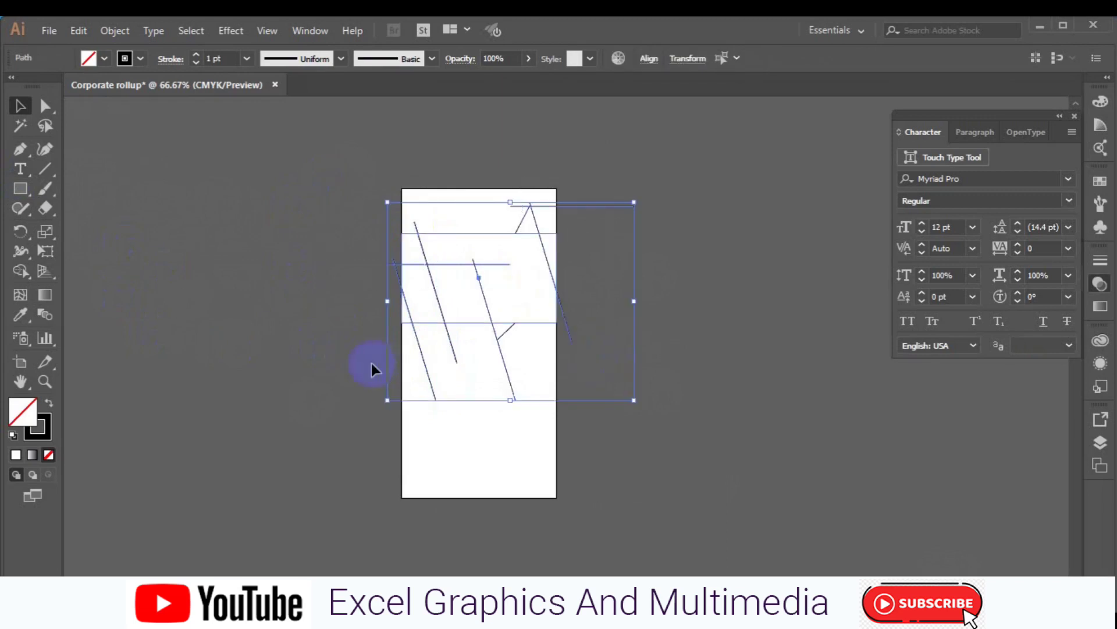
pyautogui.click(23, 268)
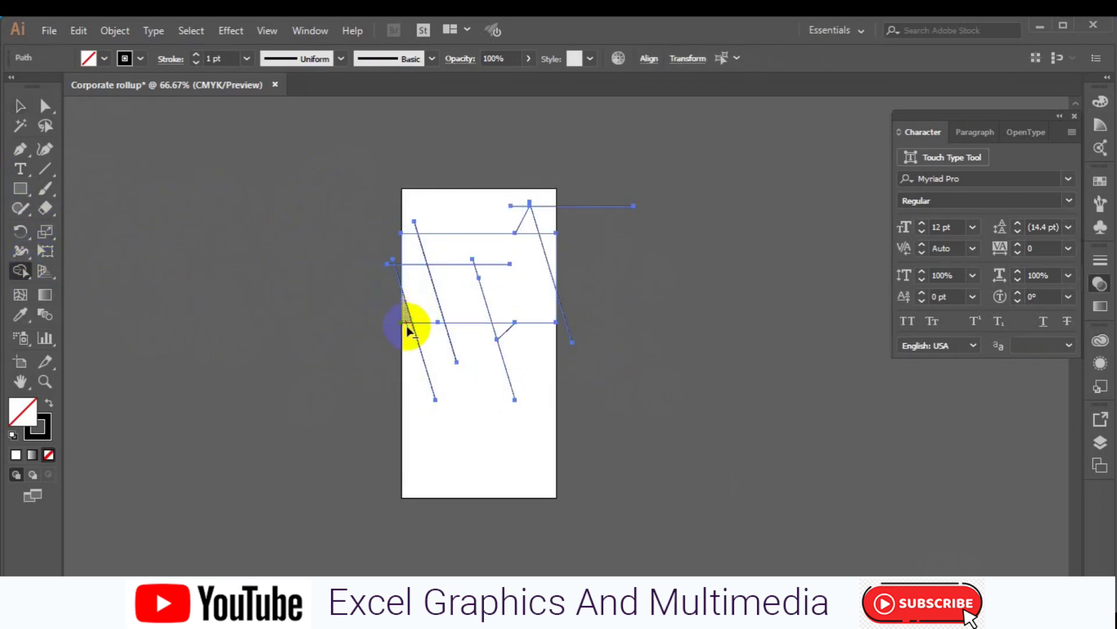
pyautogui.click(19, 111)
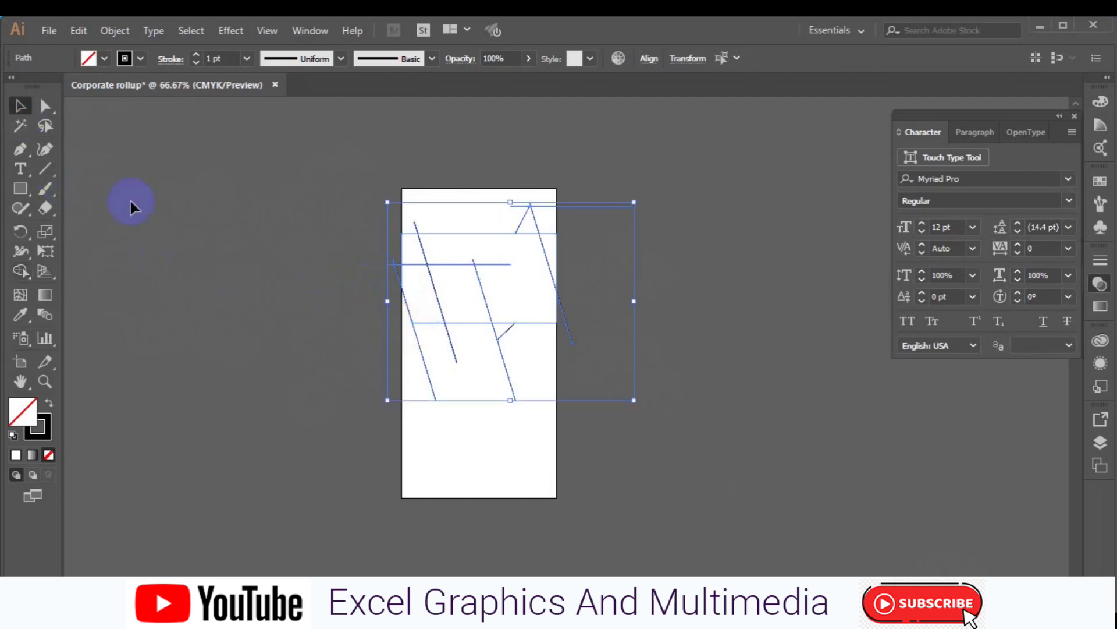
pyautogui.click(554, 298)
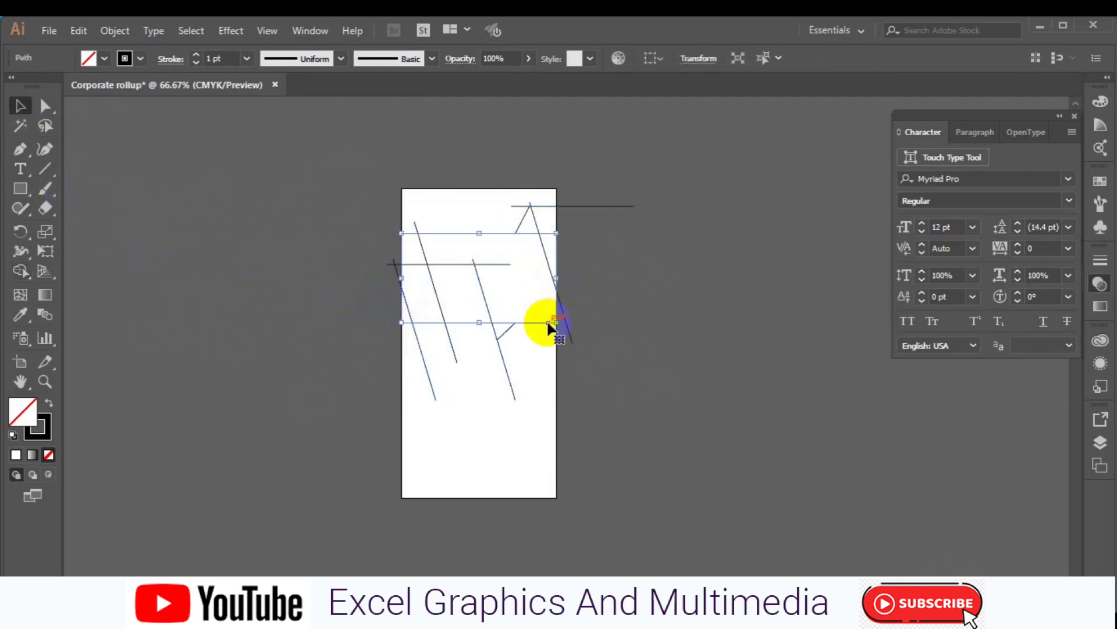
pyautogui.moveTo(550, 326); pyautogui.dragTo(771, 327)
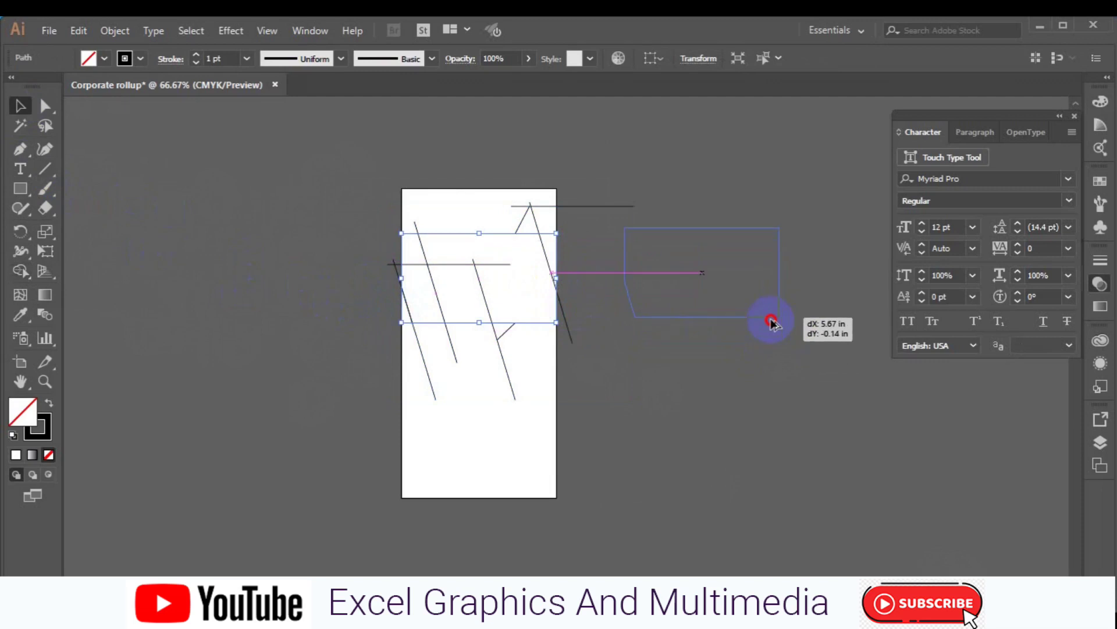
pyautogui.click(792, 375)
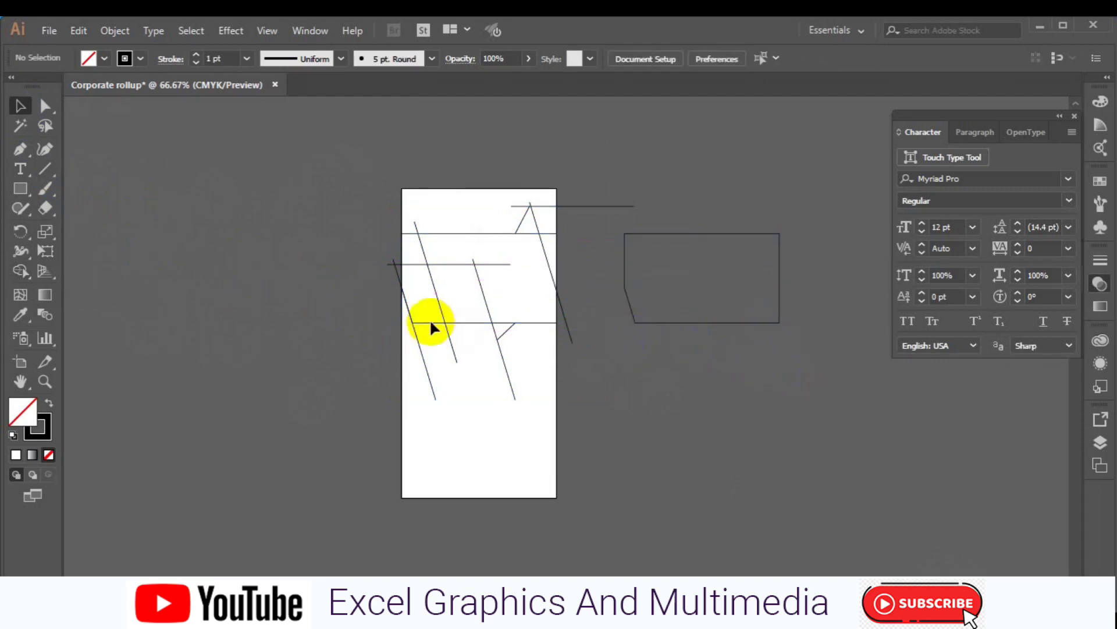
# Draw a rectangle covering the whole artboard and select all the artwork
pyautogui.moveTo(401, 189); pyautogui.dragTo(571, 468)
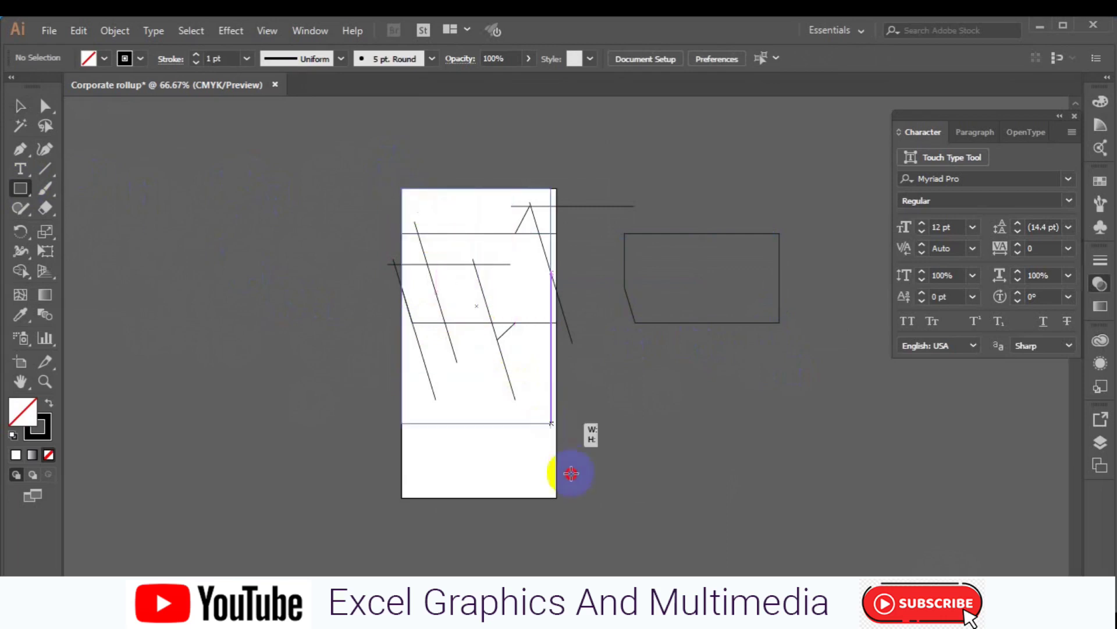
pyautogui.moveTo(571, 469); pyautogui.dragTo(556, 498)
pyautogui.click(20, 105)
pyautogui.moveTo(327, 150); pyautogui.dragTo(597, 444)
# Fill the top-right sliver with 70% grey and no stroke using Shape Builder
pyautogui.click(19, 271)
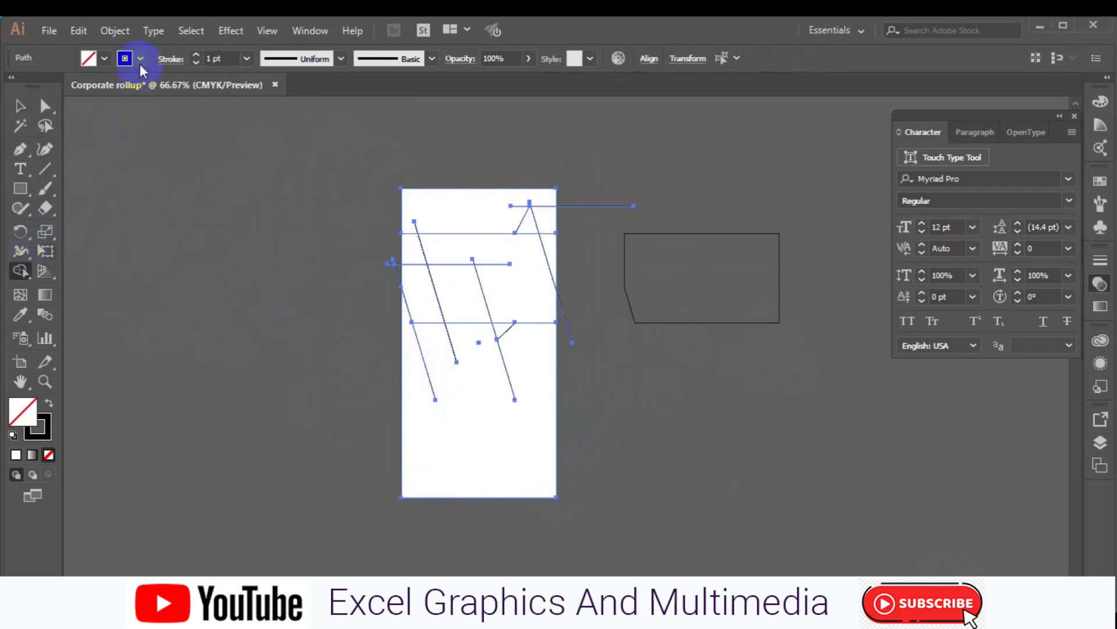
pyautogui.click(140, 58)
pyautogui.click(13, 89)
pyautogui.click(104, 64)
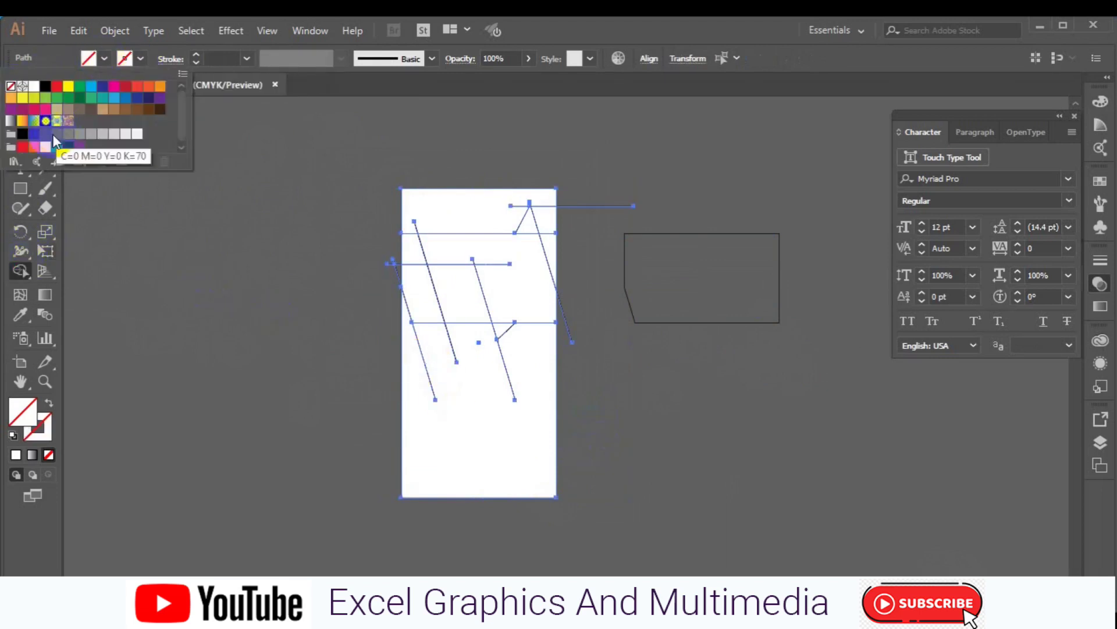
pyautogui.click(38, 162)
pyautogui.moveTo(546, 220); pyautogui.dragTo(552, 245)
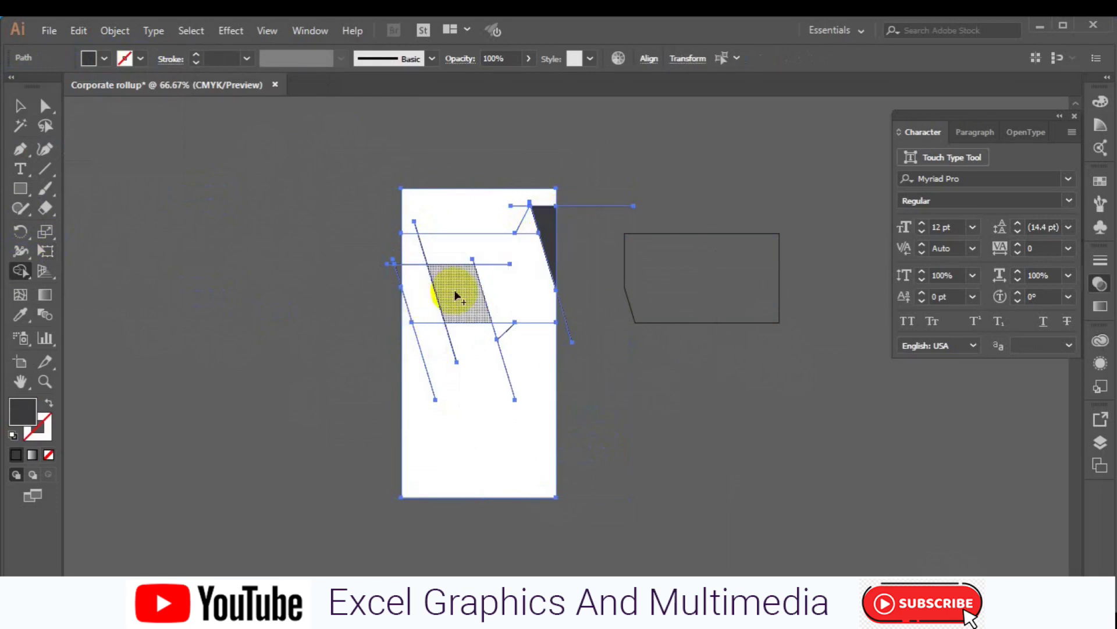
# Copy the horizontal line lower on the artboard, nudge it up, and select everything
pyautogui.click(21, 107)
pyautogui.click(400, 270)
pyautogui.moveTo(419, 267); pyautogui.dragTo(444, 337)
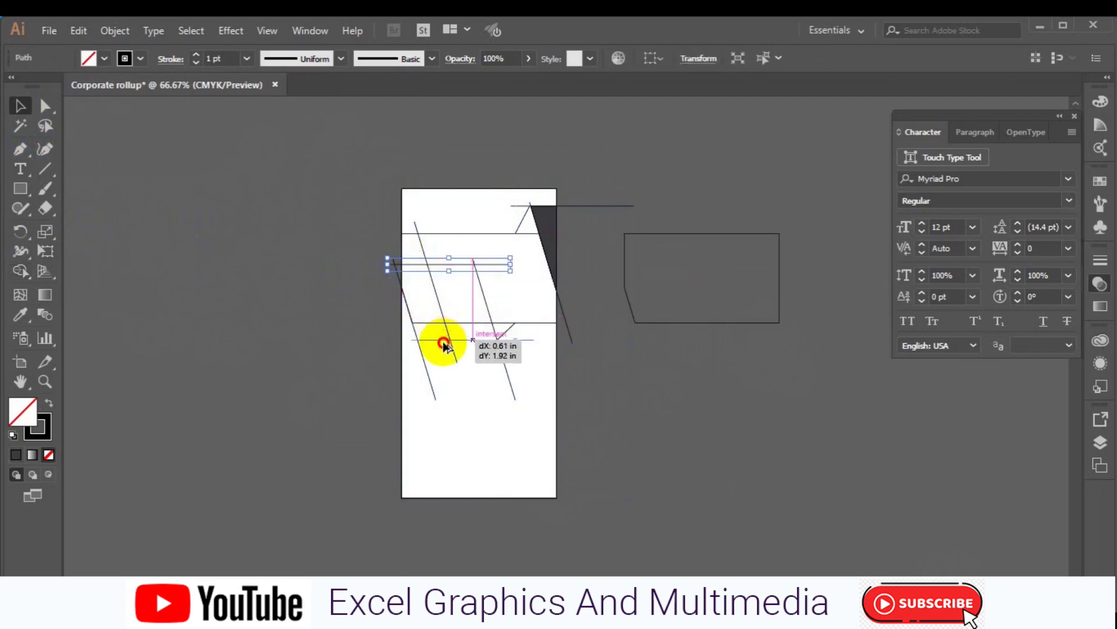
pyautogui.moveTo(443, 338); pyautogui.dragTo(442, 343)
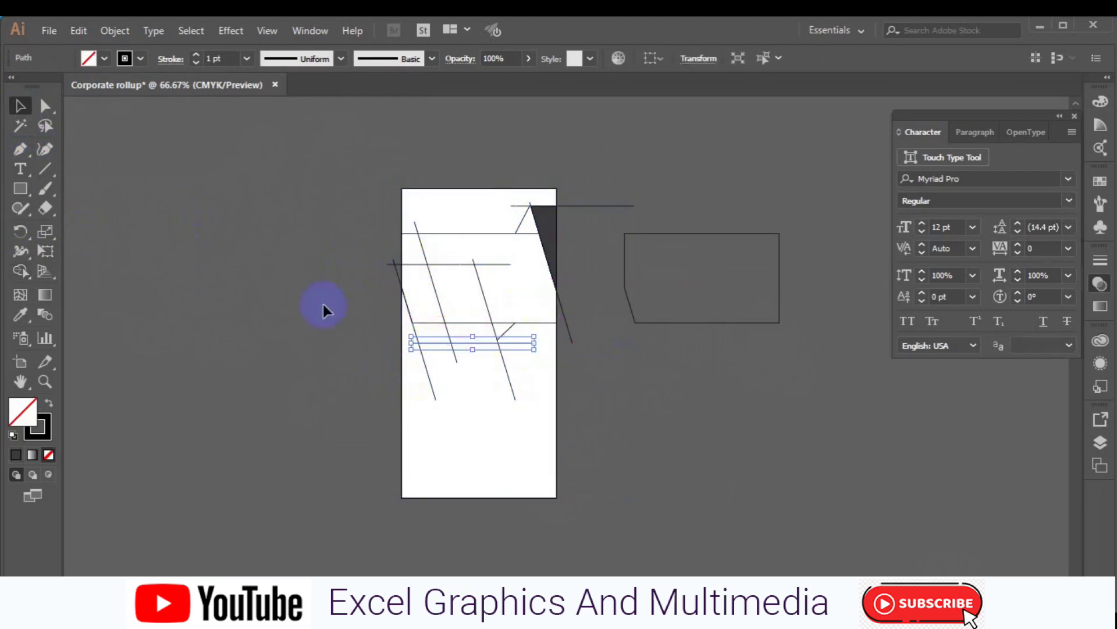
pyautogui.press('Up')
pyautogui.press('Up')
pyautogui.press('Up')
pyautogui.press('Up')
pyautogui.press('Up')
pyautogui.press('Up')
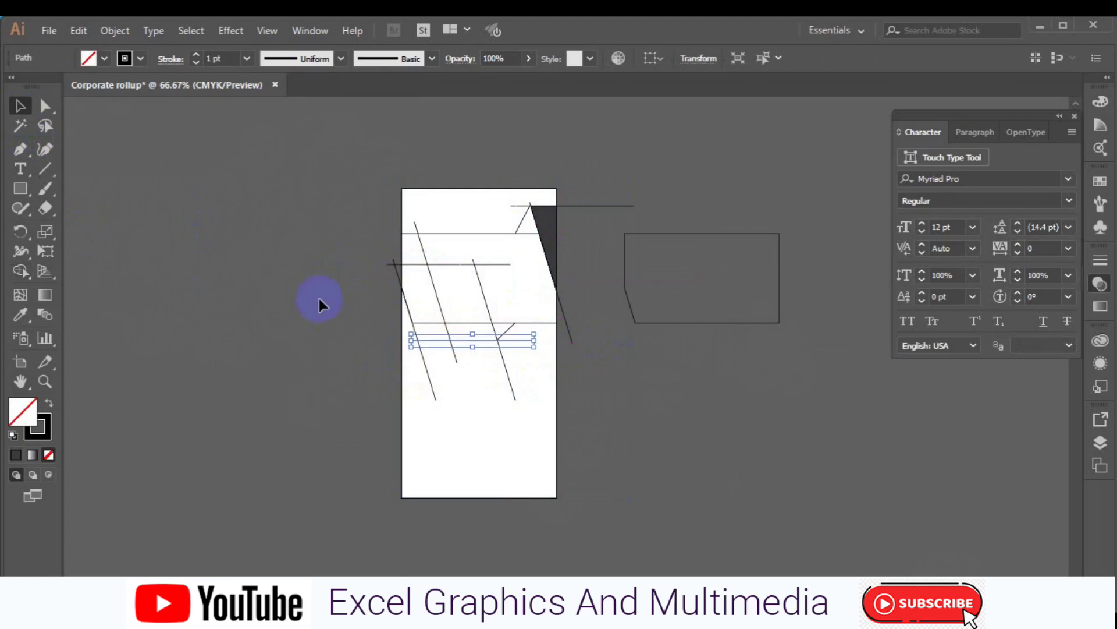
pyautogui.moveTo(278, 169); pyautogui.dragTo(544, 422)
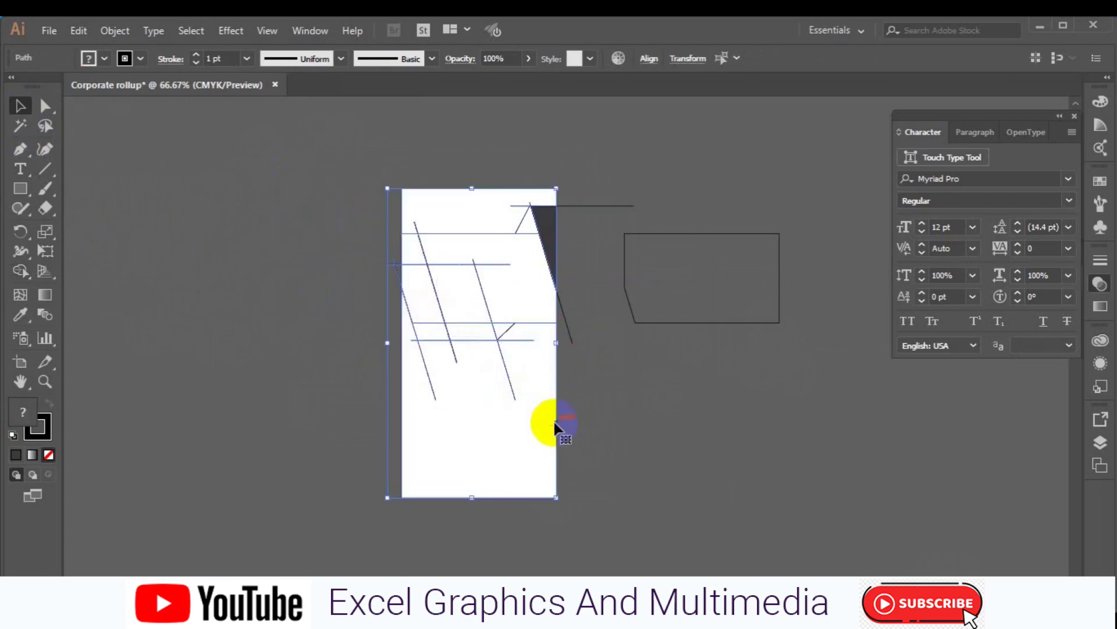
# Merge the crossed regions into a black parallelogram with no stroke
pyautogui.click(20, 270)
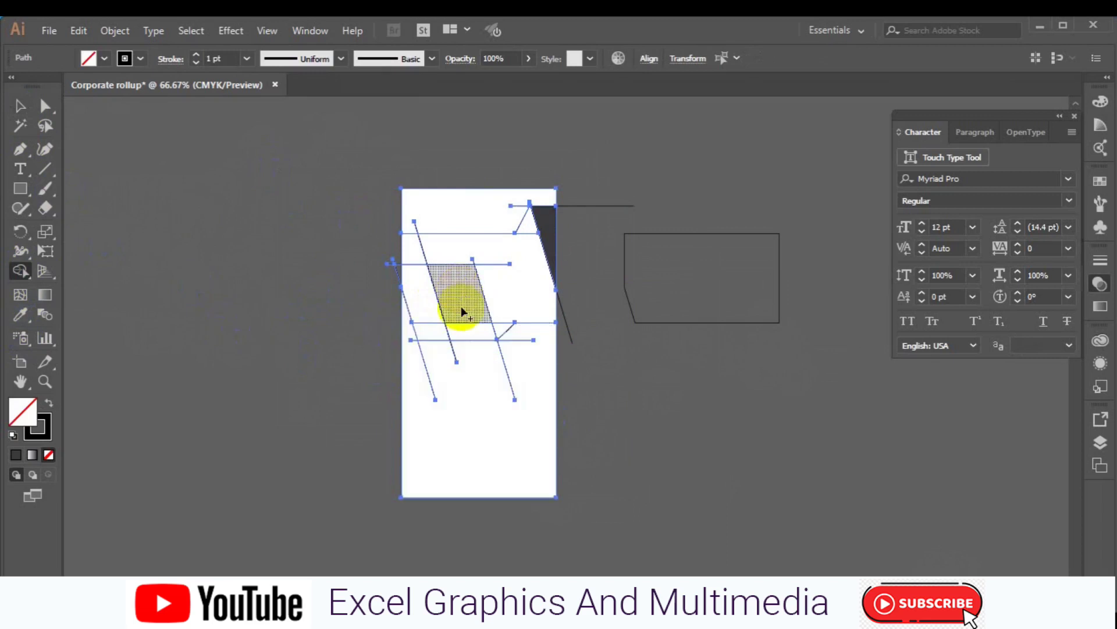
pyautogui.moveTo(455, 298); pyautogui.dragTo(463, 324)
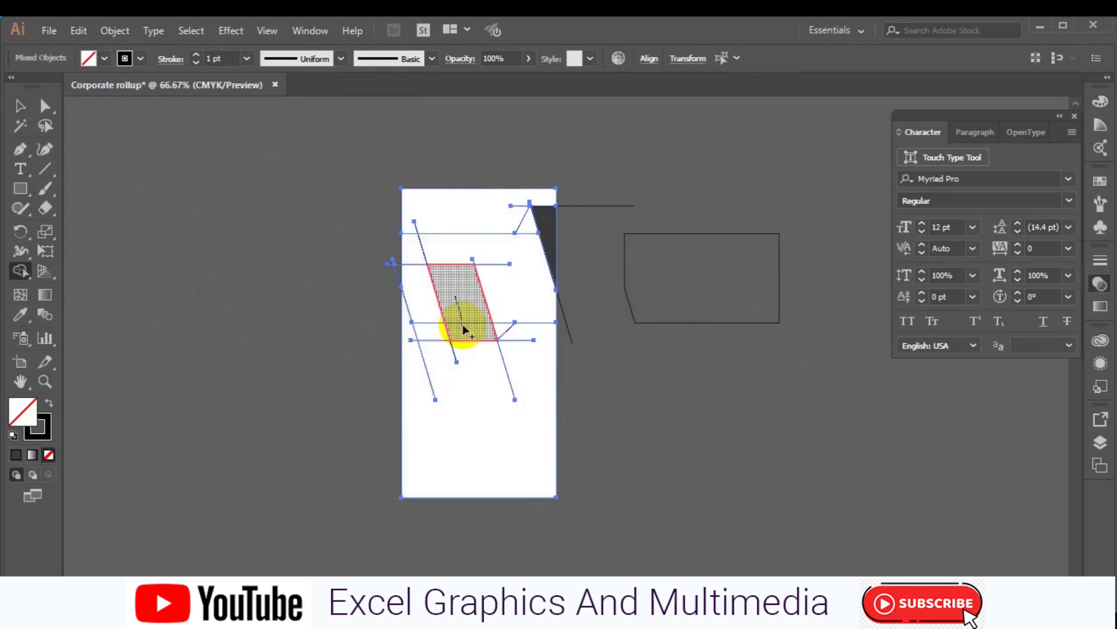
pyautogui.click(125, 58)
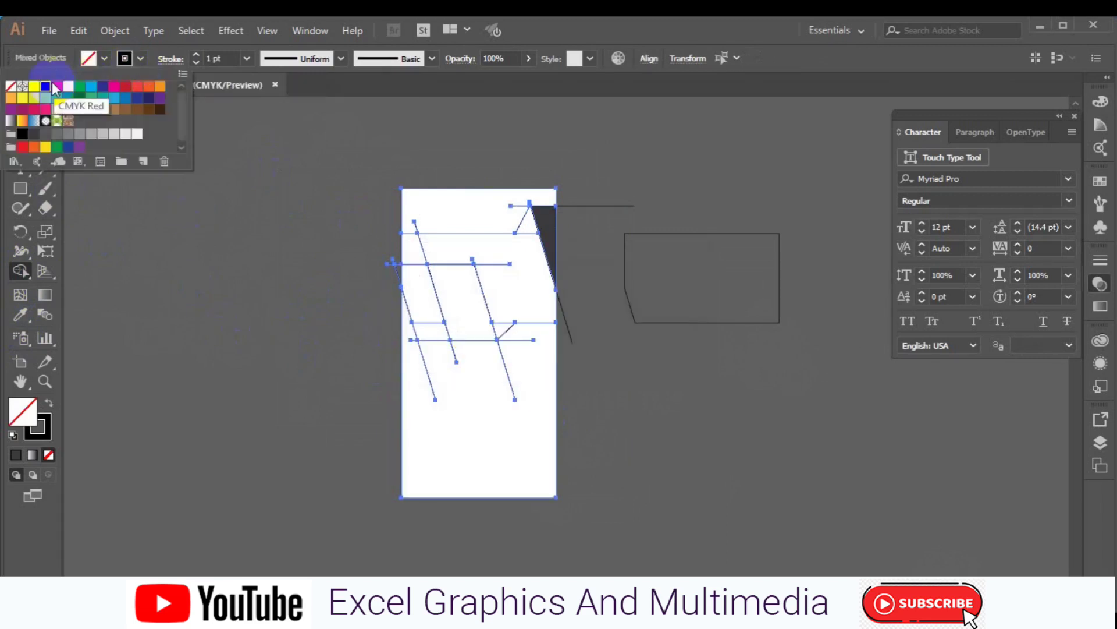
pyautogui.click(46, 86)
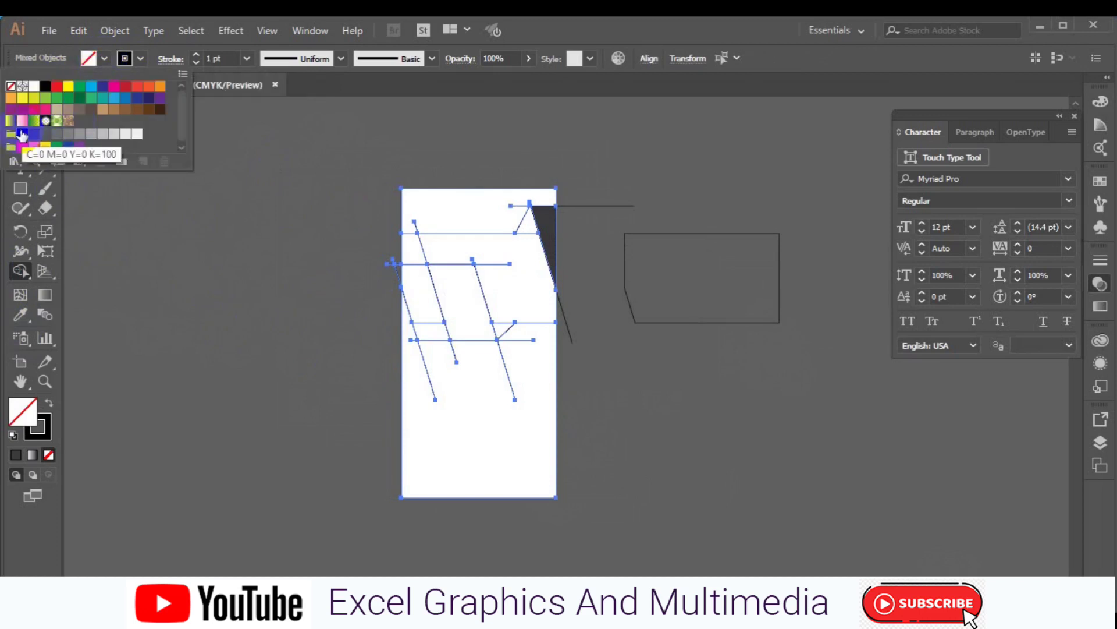
pyautogui.click(478, 322)
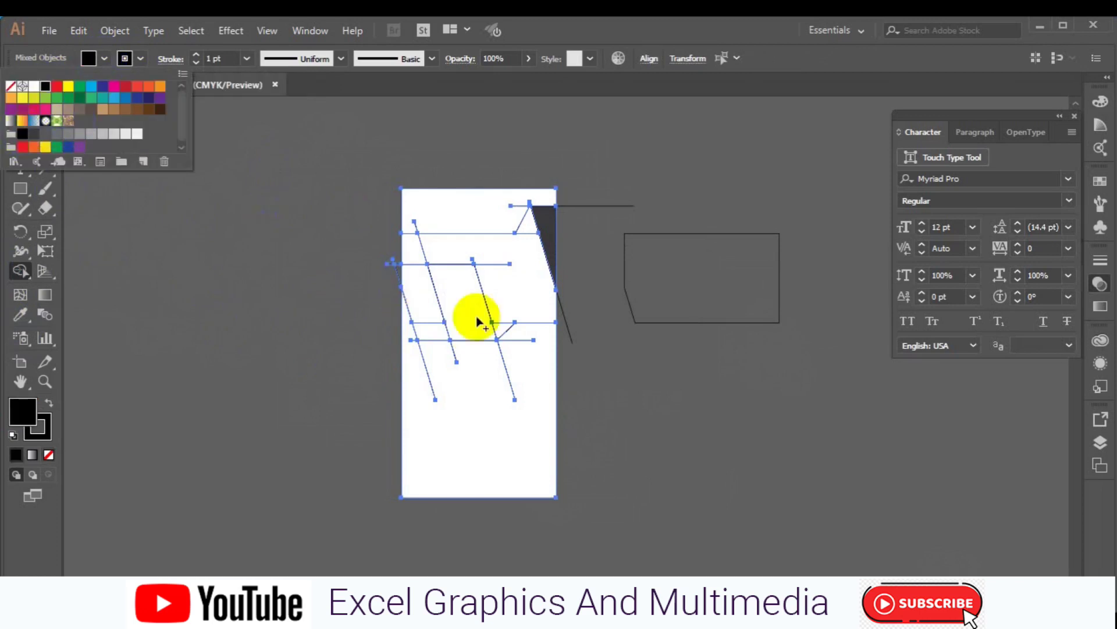
pyautogui.click(140, 58)
pyautogui.click(11, 86)
pyautogui.click(19, 191)
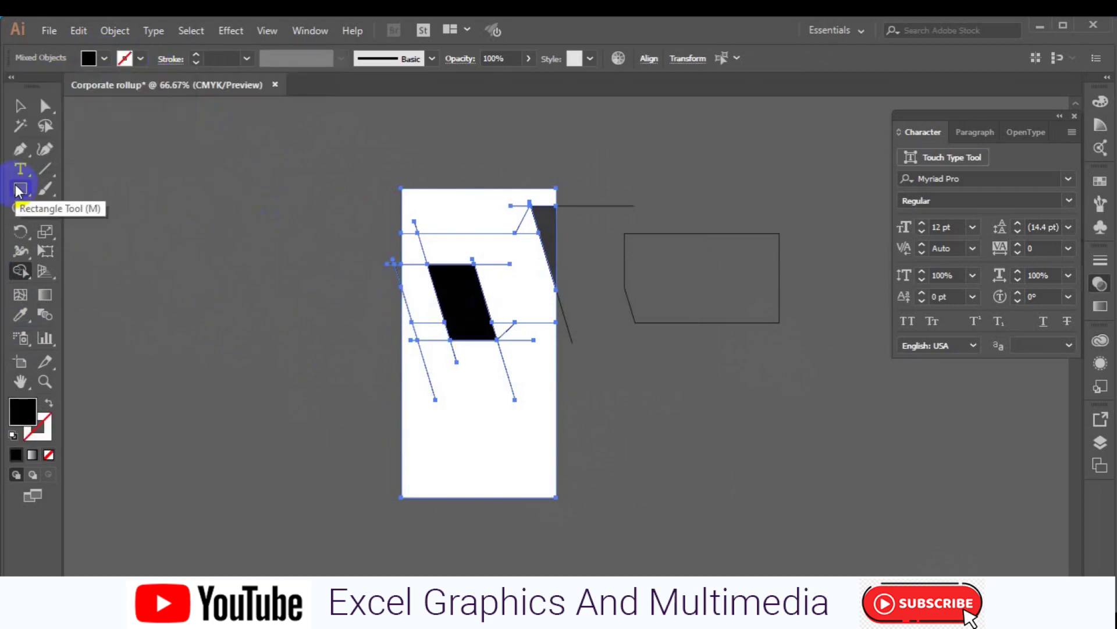
# Fill the left parallelogram and small corner triangles with 70% grey, merging the top-left piece
pyautogui.click(105, 59)
pyautogui.click(60, 140)
pyautogui.moveTo(408, 273); pyautogui.dragTo(428, 326)
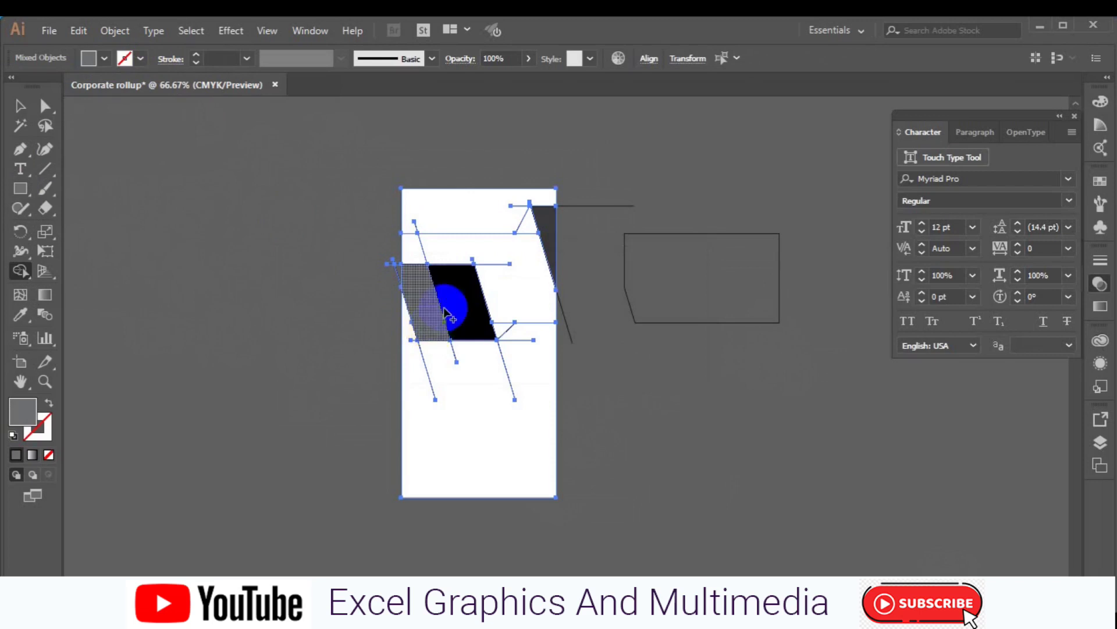
pyautogui.click(504, 332)
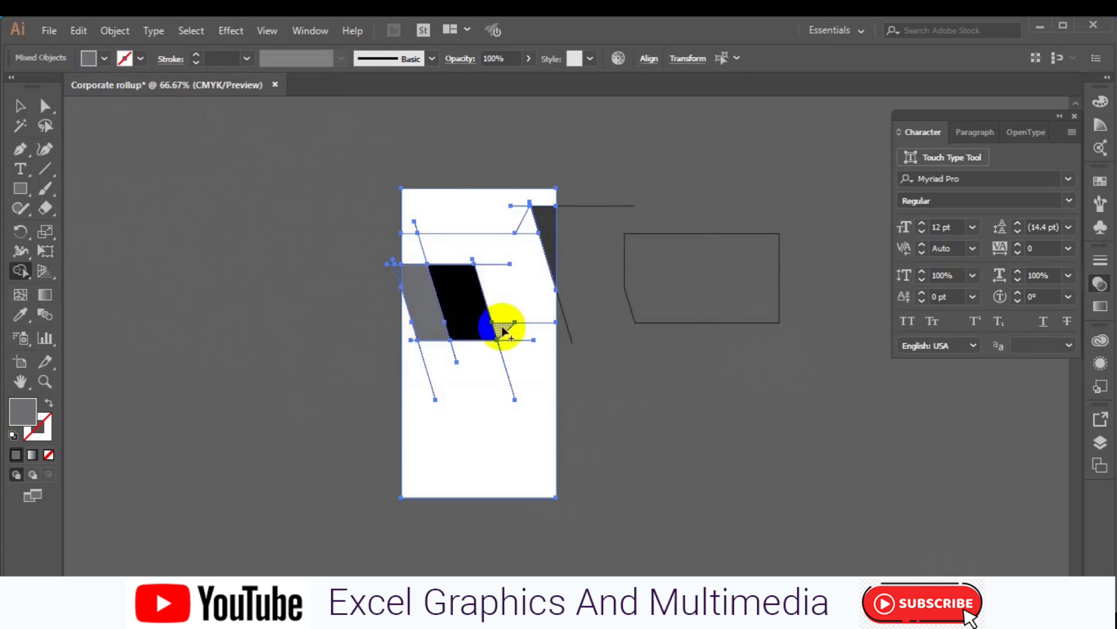
pyautogui.click(530, 226)
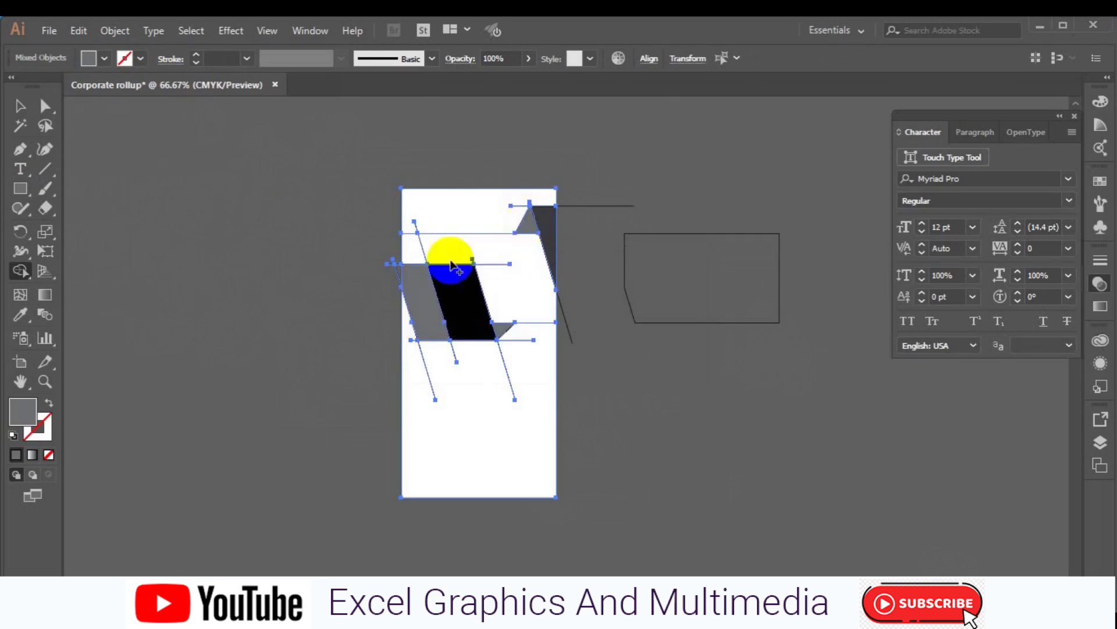
pyautogui.click(415, 246)
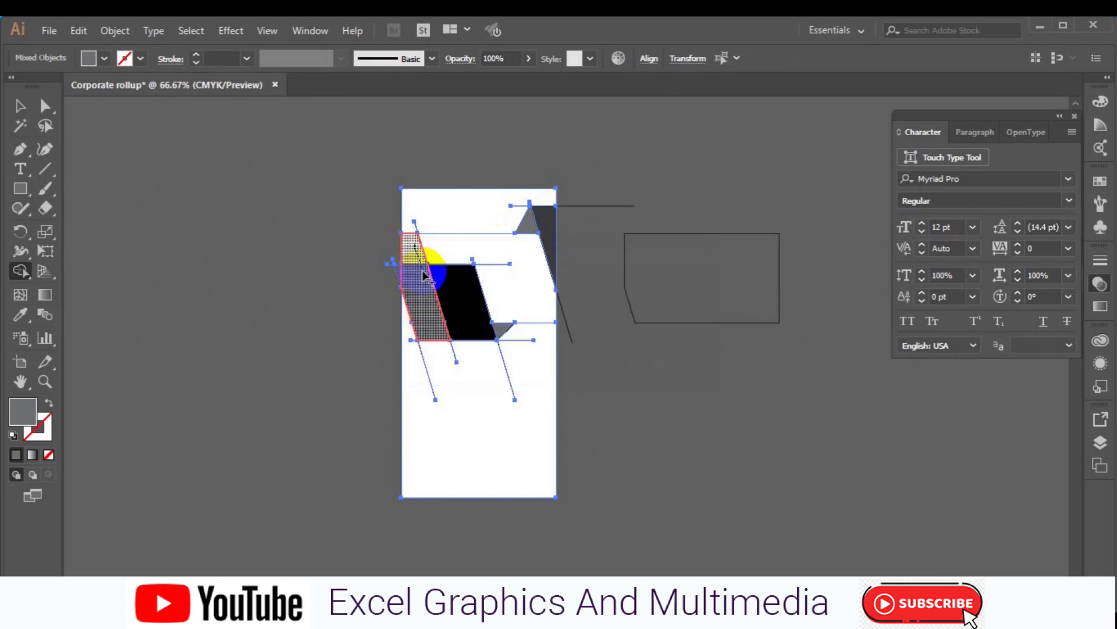
pyautogui.click(31, 109)
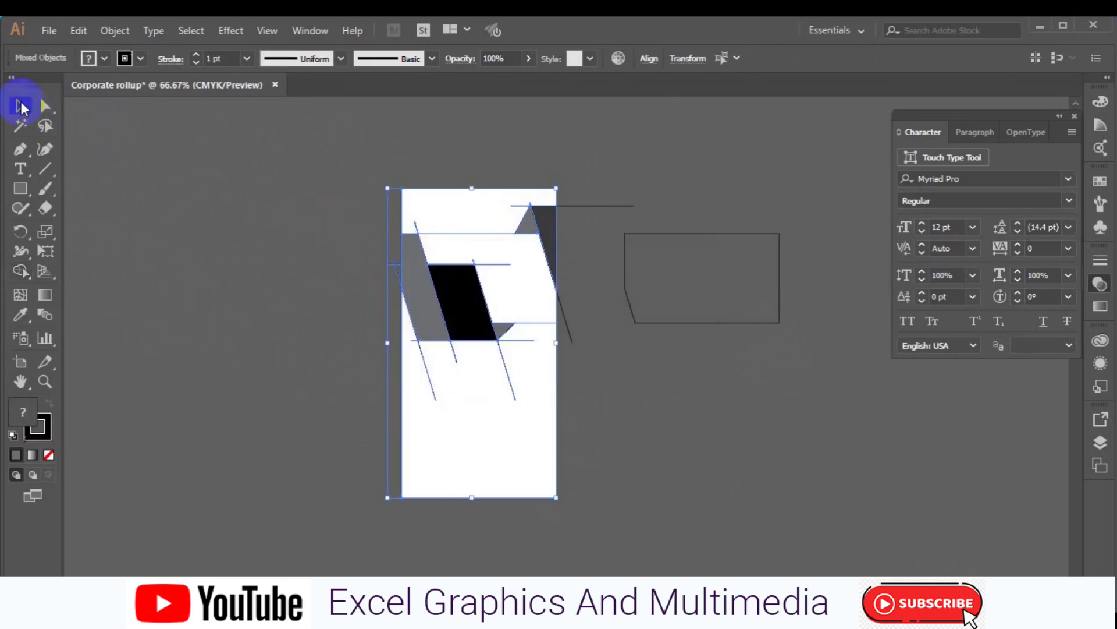
pyautogui.click(239, 257)
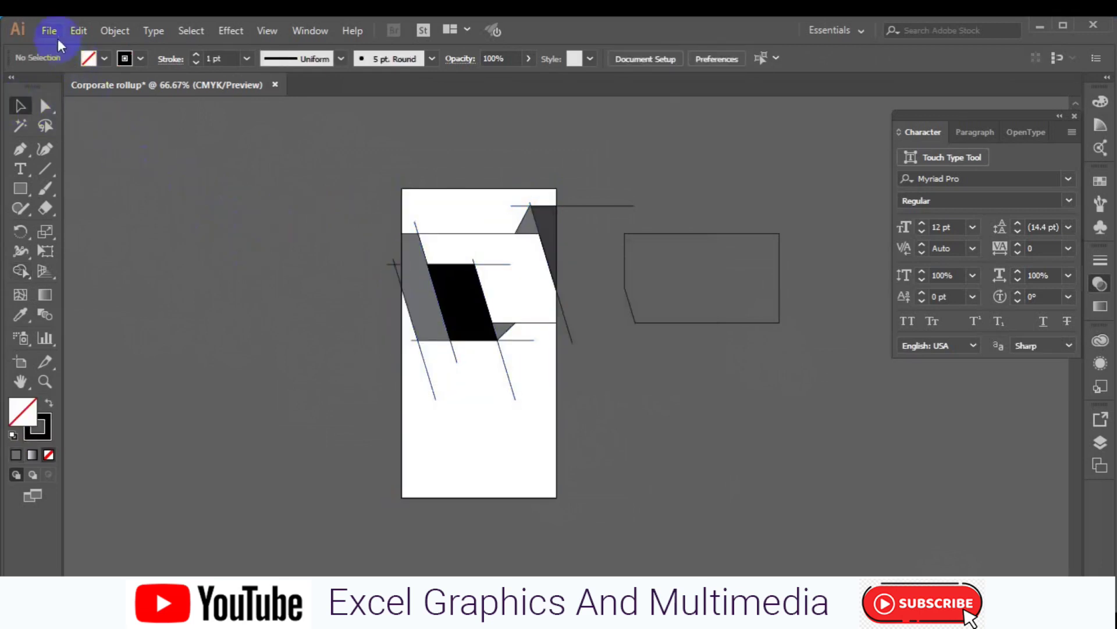
# Place the office photo on the canvas to the right of the banner
pyautogui.click(58, 38)
pyautogui.click(131, 286)
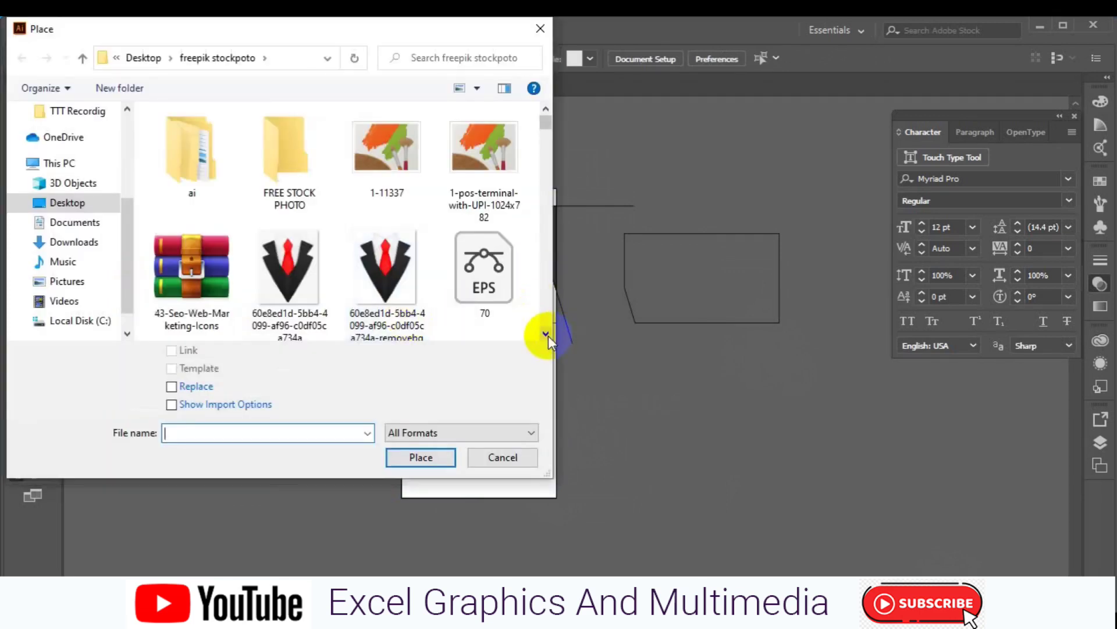
pyautogui.click(549, 335)
pyautogui.scroll(-5, 549, 335)
pyautogui.scroll(-5, 548, 335)
pyautogui.click(291, 250)
pyautogui.click(421, 457)
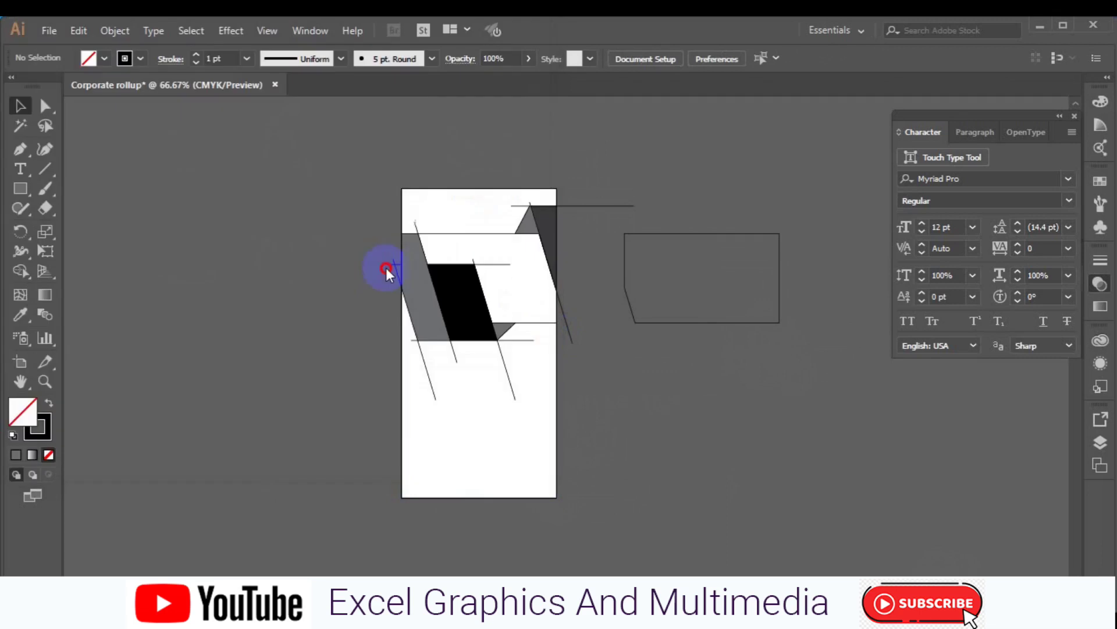
pyautogui.click(802, 337)
pyautogui.moveTo(723, 316); pyautogui.dragTo(701, 301)
# Send the photo behind the rectangle, adjust the rectangle, and make a clipping mask
pyautogui.rightClick(695, 298)
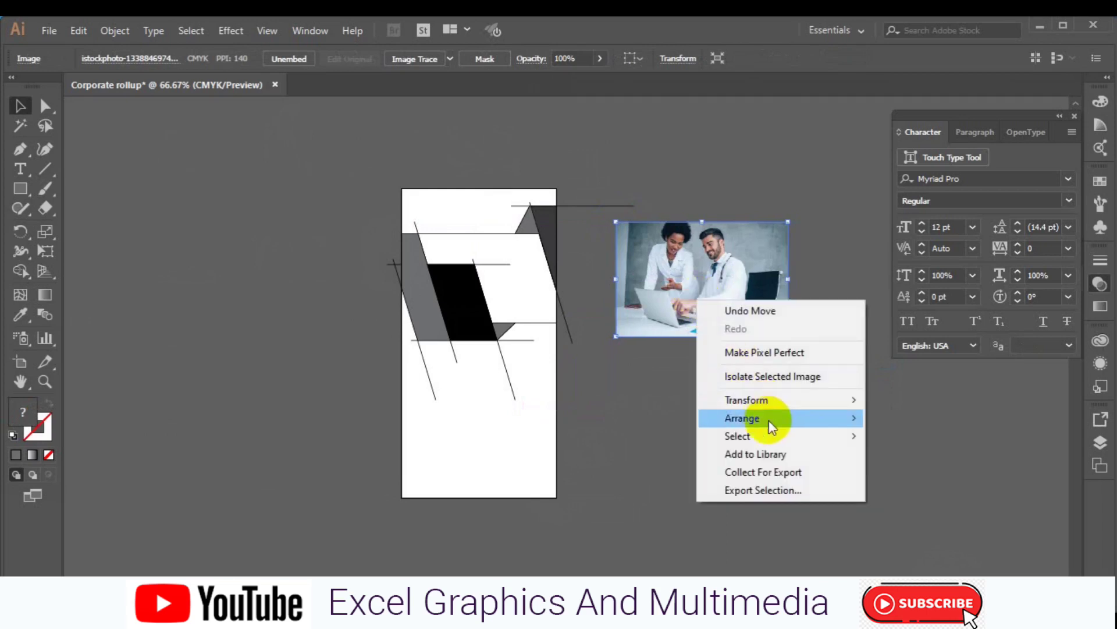
pyautogui.click(909, 466)
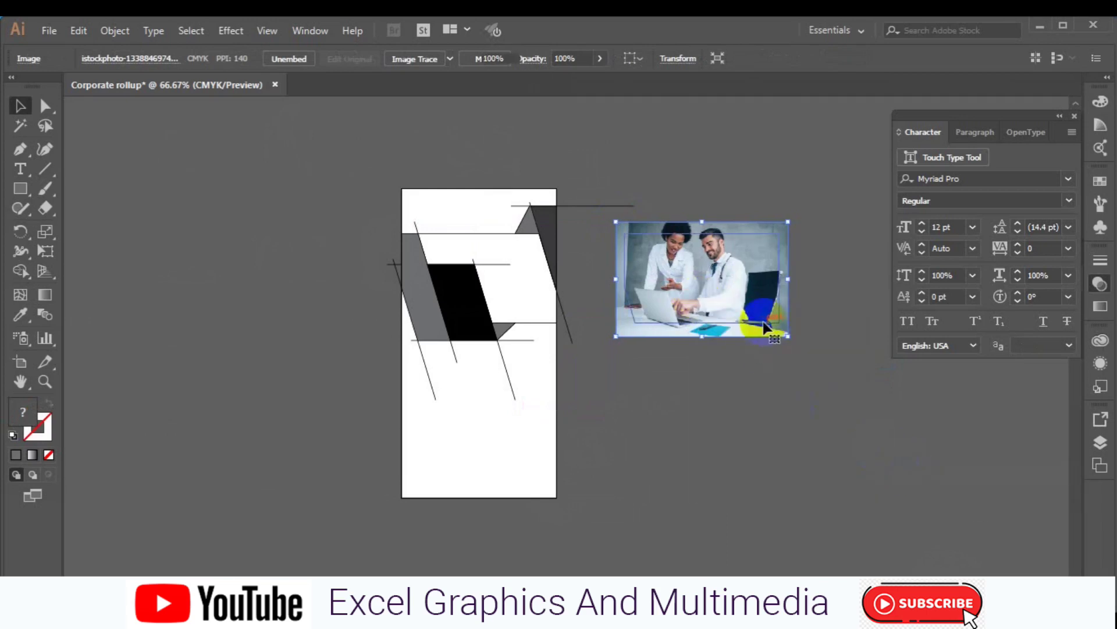
pyautogui.click(766, 326)
pyautogui.hotkey('shift', 'Up')
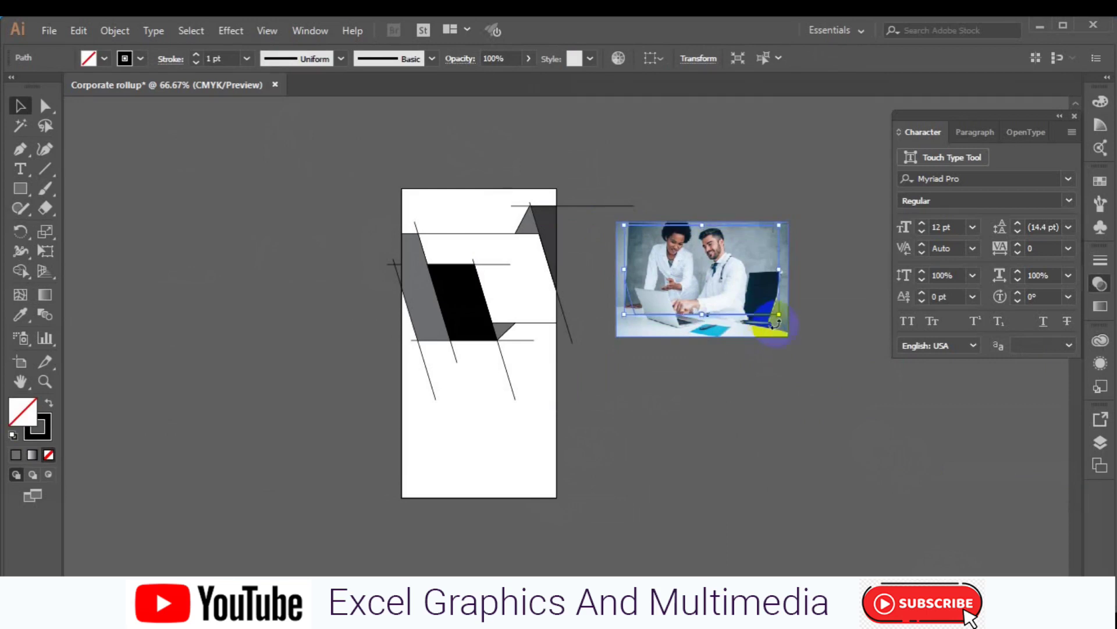
pyautogui.moveTo(786, 338); pyautogui.dragTo(783, 337)
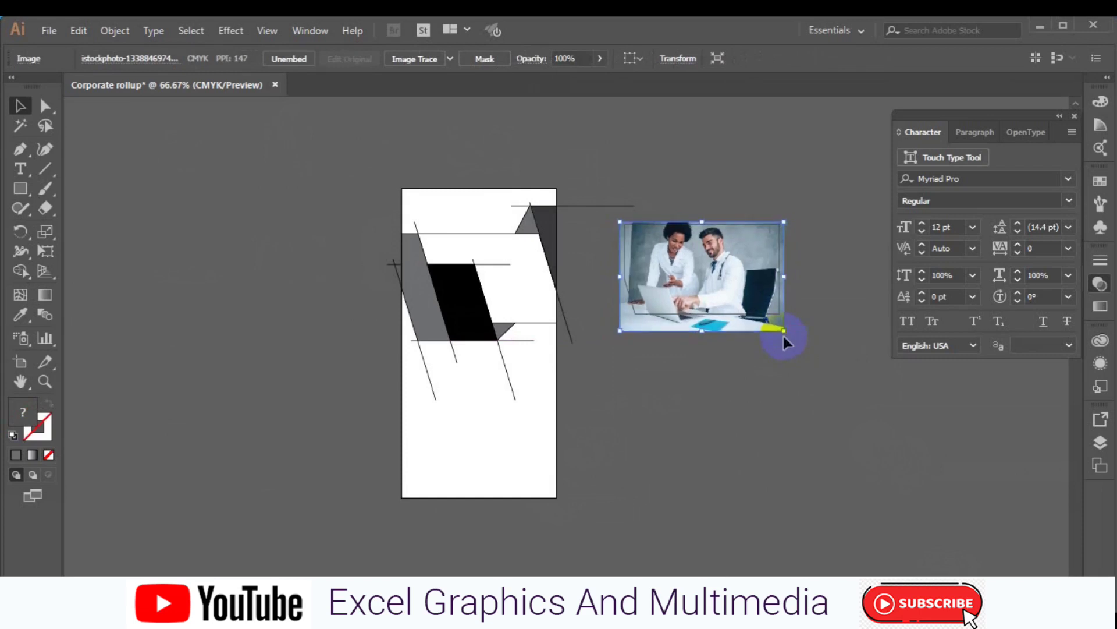
pyautogui.rightClick(713, 317)
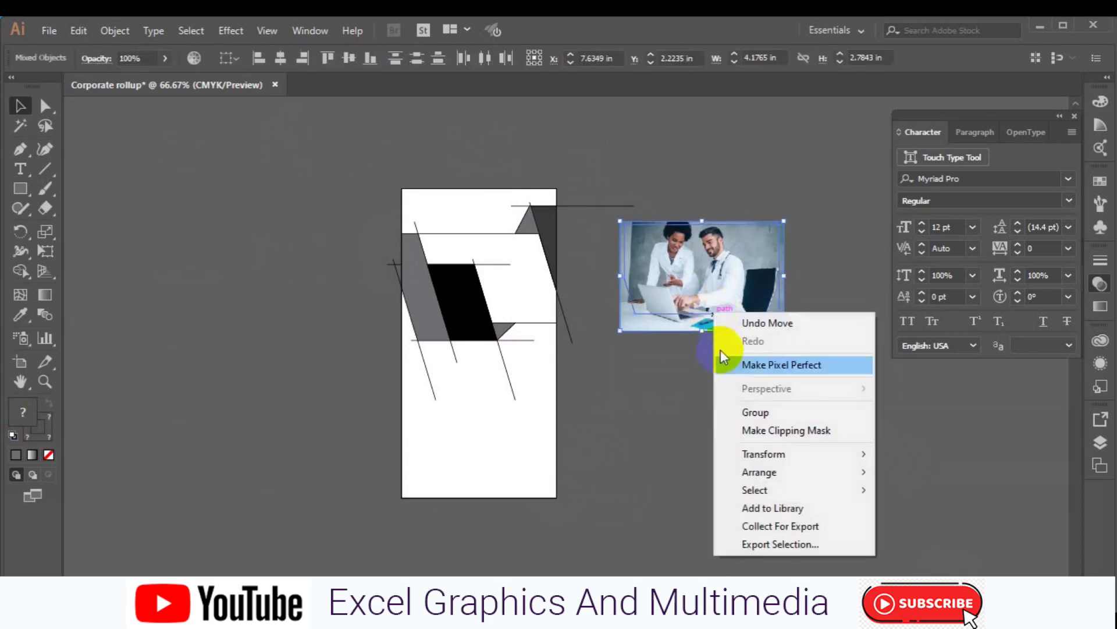
pyautogui.click(778, 433)
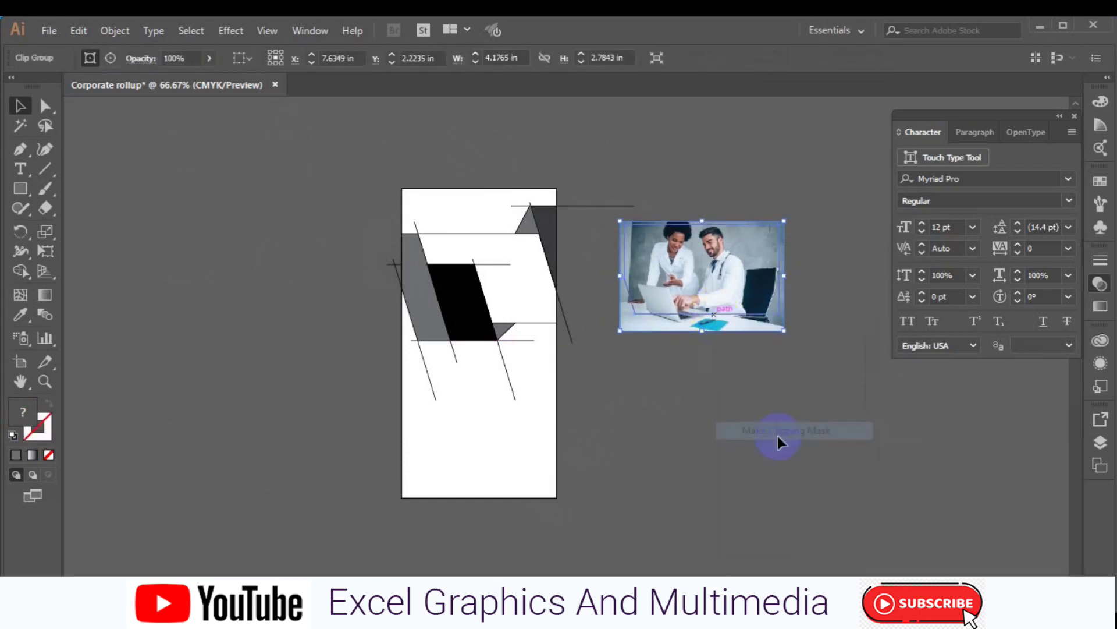
pyautogui.click(805, 338)
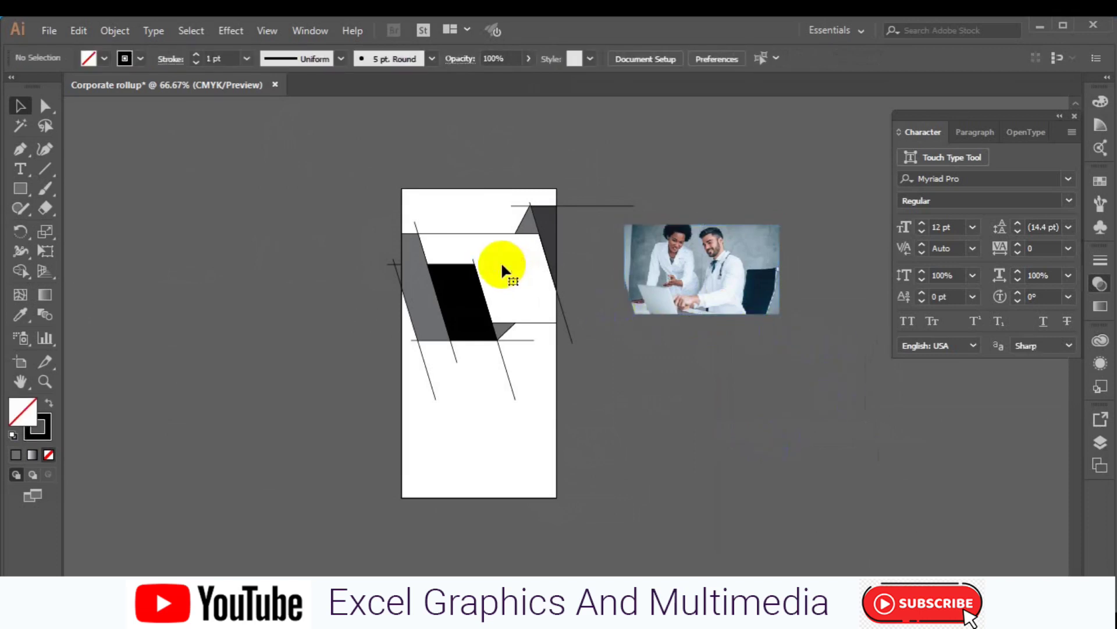
# Delete the stray diagonal construction lines around the black and grey shapes
pyautogui.click(504, 364)
pyautogui.press('Delete')
pyautogui.click(455, 356)
pyautogui.press('Delete')
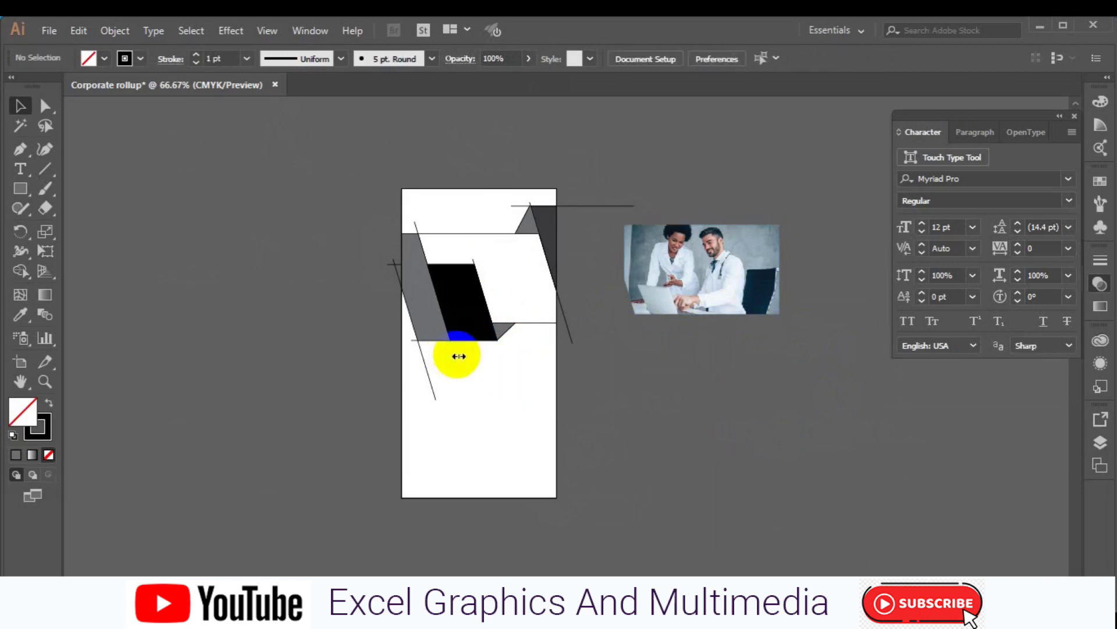
pyautogui.click(394, 263)
pyautogui.press('Delete')
pyautogui.click(417, 226)
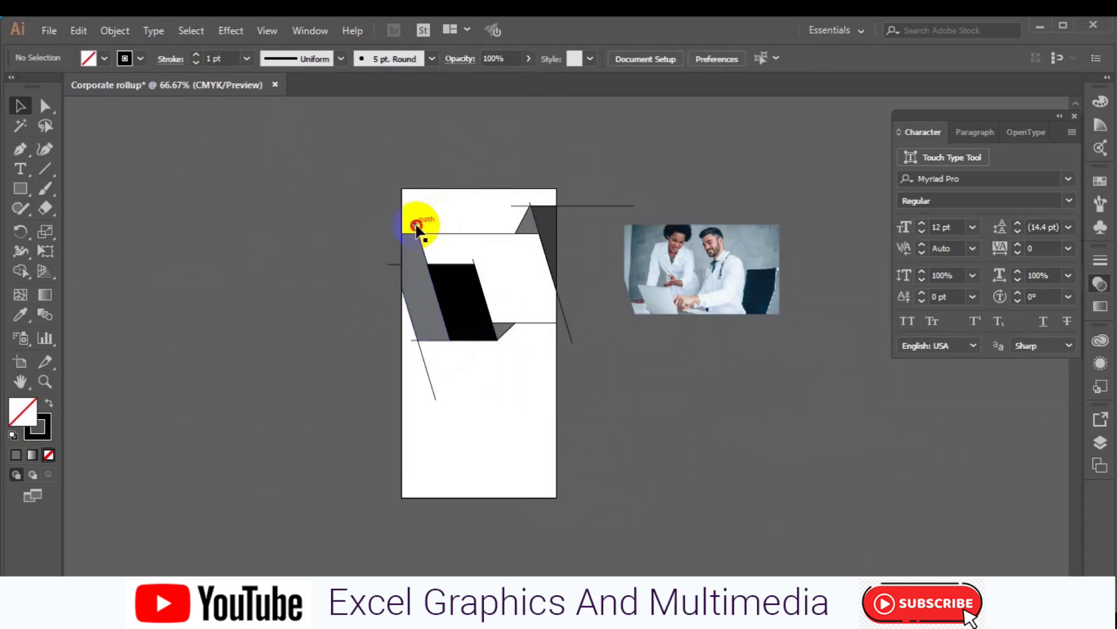
pyautogui.moveTo(416, 225); pyautogui.dragTo(396, 264)
pyautogui.moveTo(416, 344); pyautogui.dragTo(413, 336)
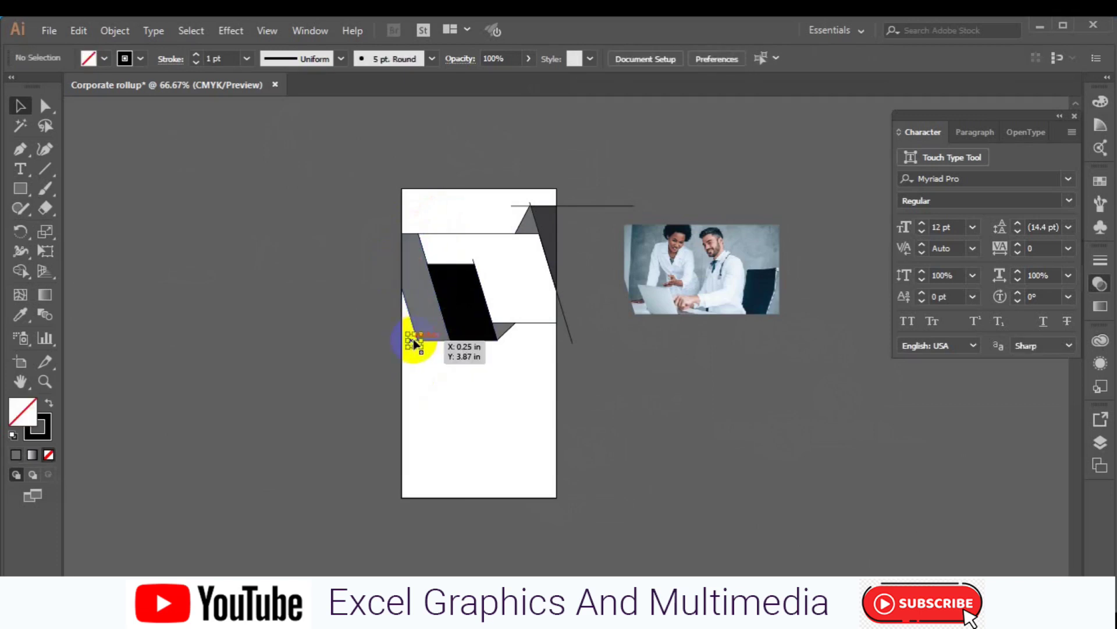
# Adjust leftover pieces and drag the cropped photo left onto the banner artwork
pyautogui.moveTo(529, 203); pyautogui.dragTo(517, 204)
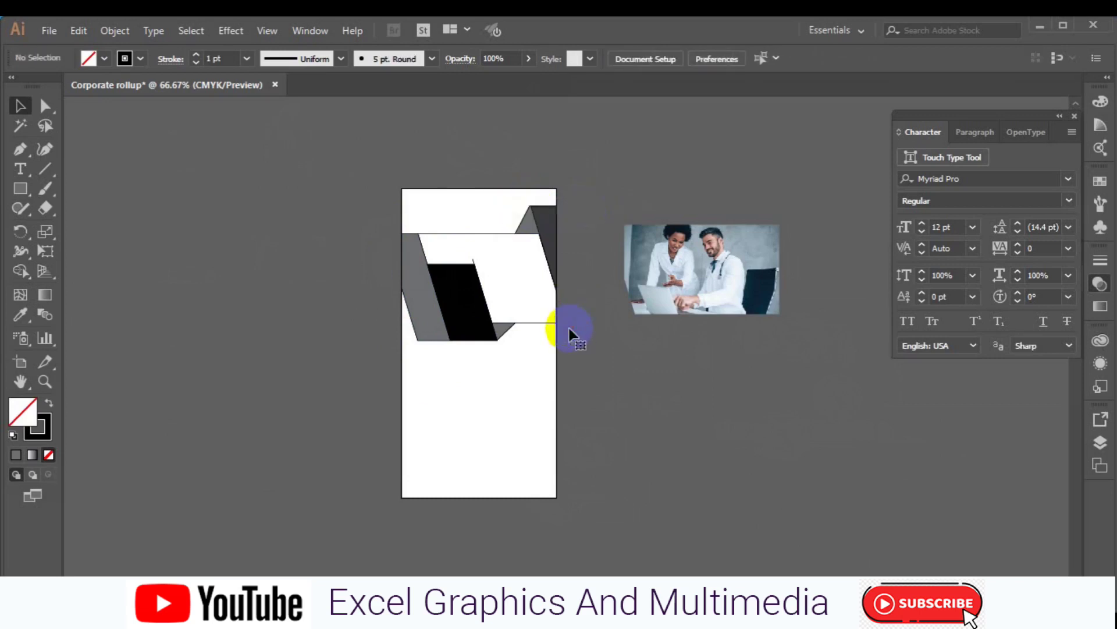
pyautogui.moveTo(477, 266); pyautogui.dragTo(507, 260)
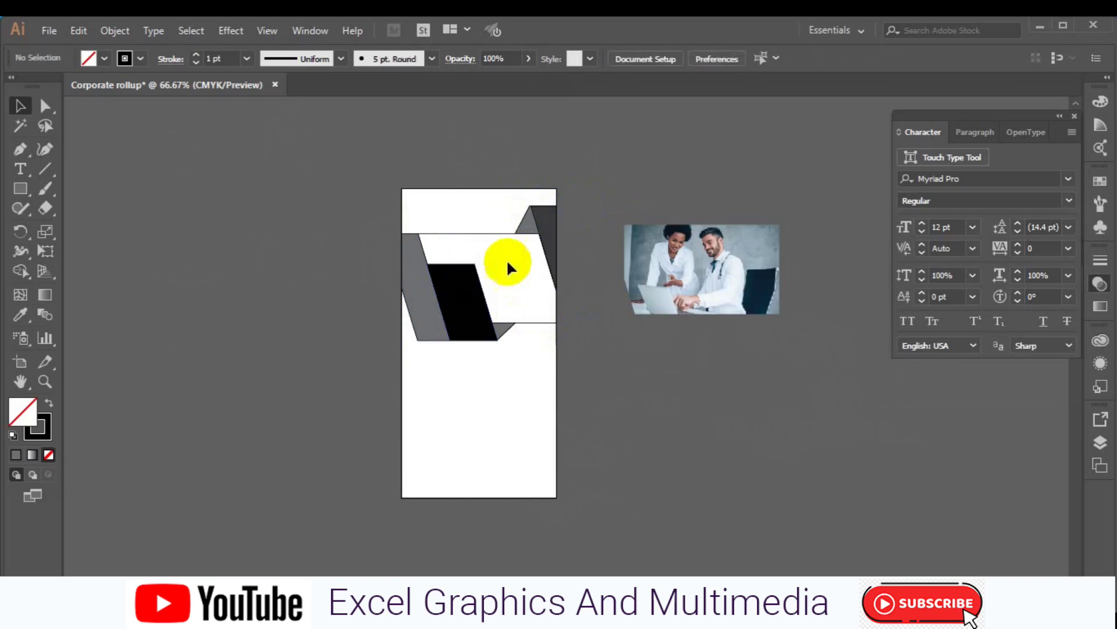
pyautogui.moveTo(683, 277); pyautogui.dragTo(456, 280)
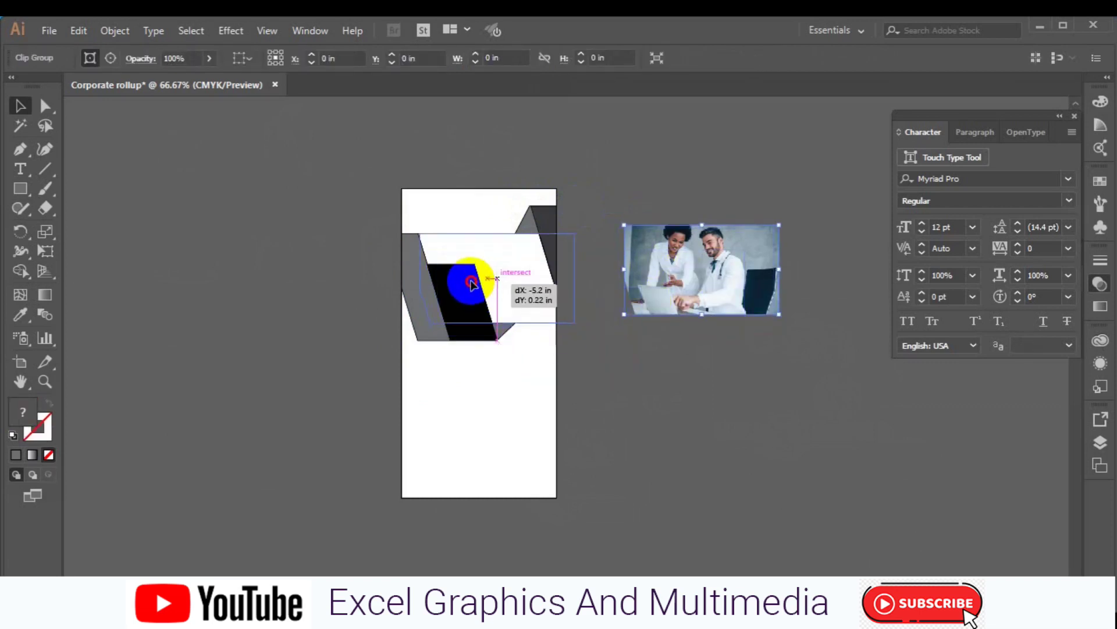
# Position the office photo over the parallelogram band and send it behind the banner shapes
pyautogui.moveTo(456, 283); pyautogui.dragTo(461, 291)
pyautogui.rightClick(487, 283)
pyautogui.moveTo(533, 442)
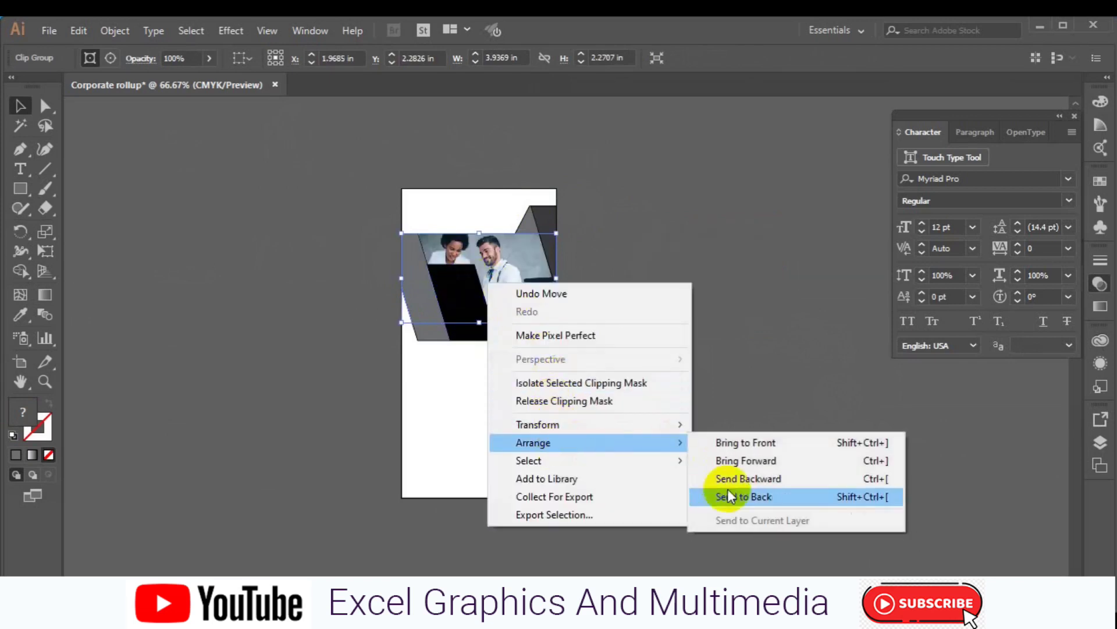
pyautogui.click(729, 495)
pyautogui.click(609, 438)
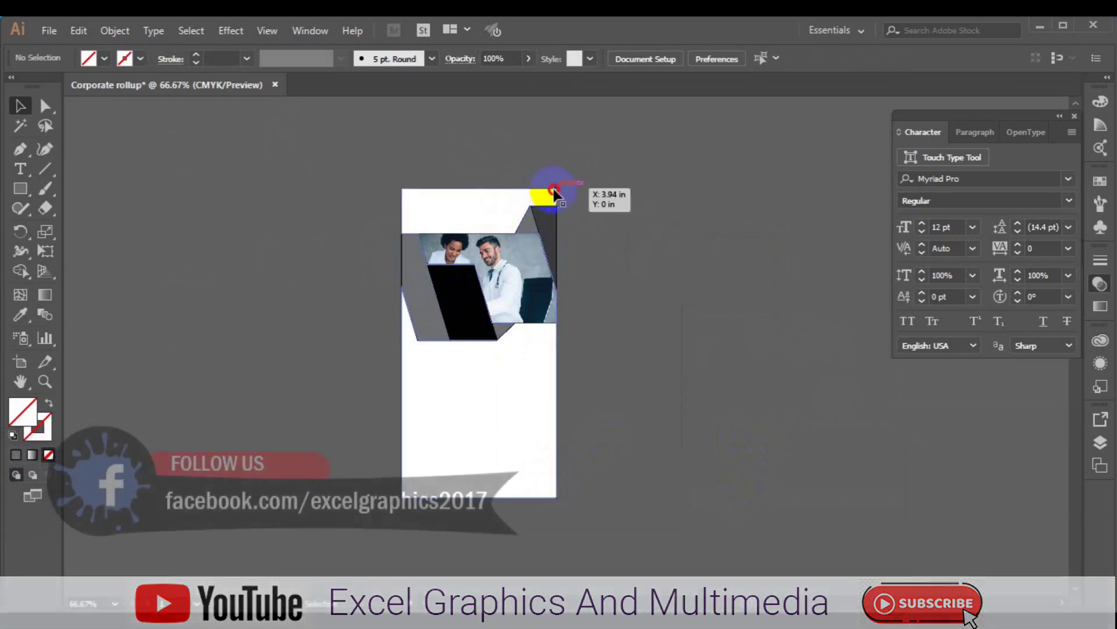
# Remove the black parallelogram's outline and inspect the grey parallelogram's fill
pyautogui.click(554, 192)
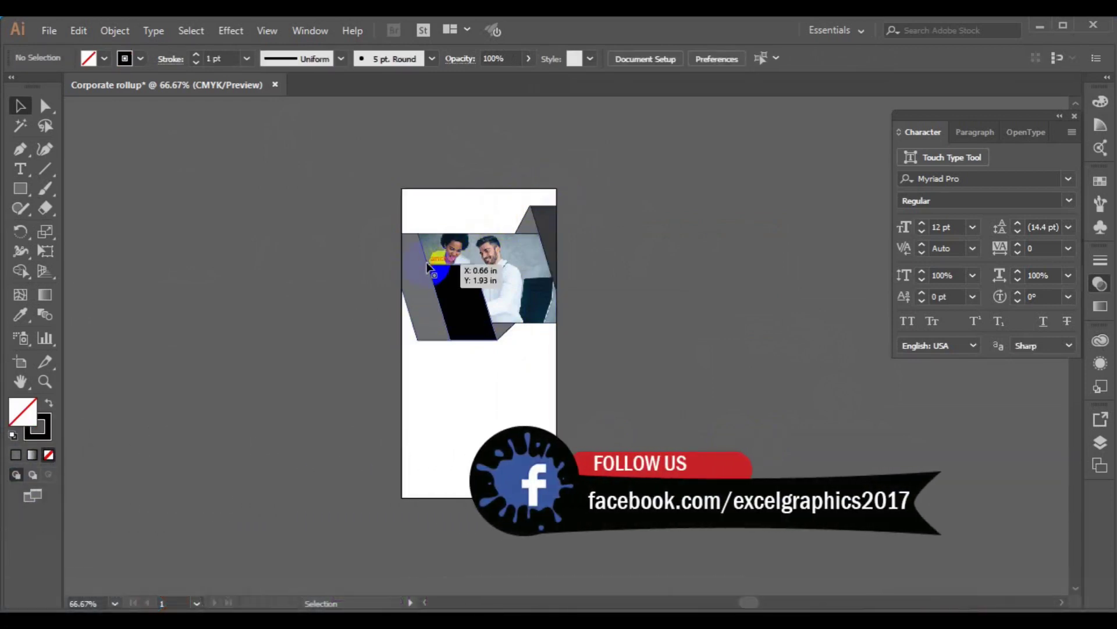
pyautogui.click(428, 266)
pyautogui.click(140, 58)
pyautogui.click(10, 86)
pyautogui.click(181, 215)
pyautogui.click(420, 251)
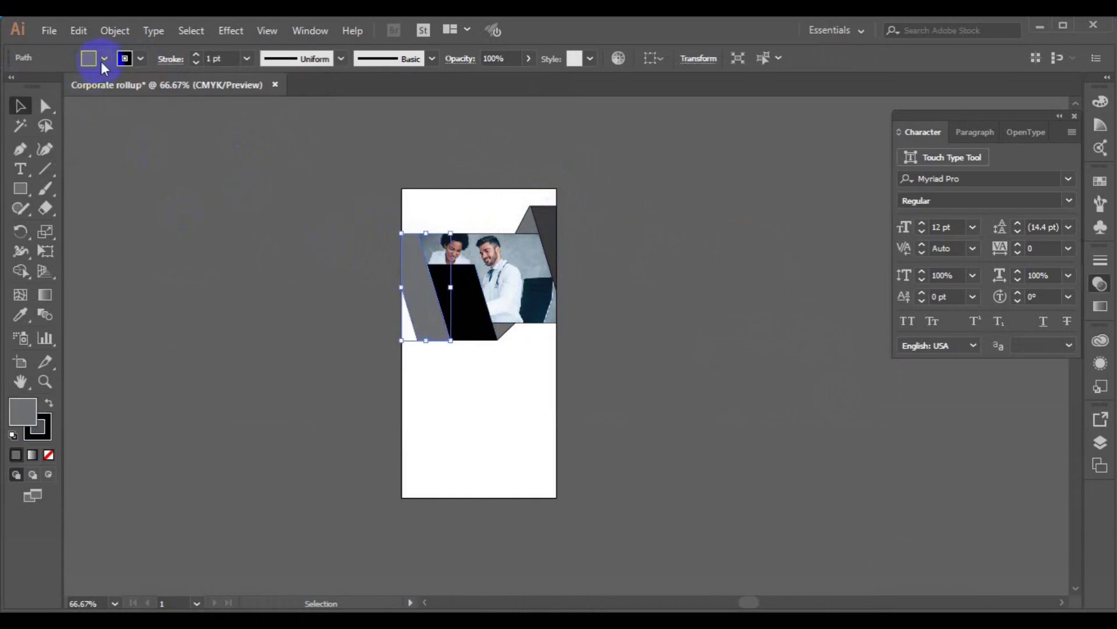
pyautogui.click(87, 58)
pyautogui.click(190, 224)
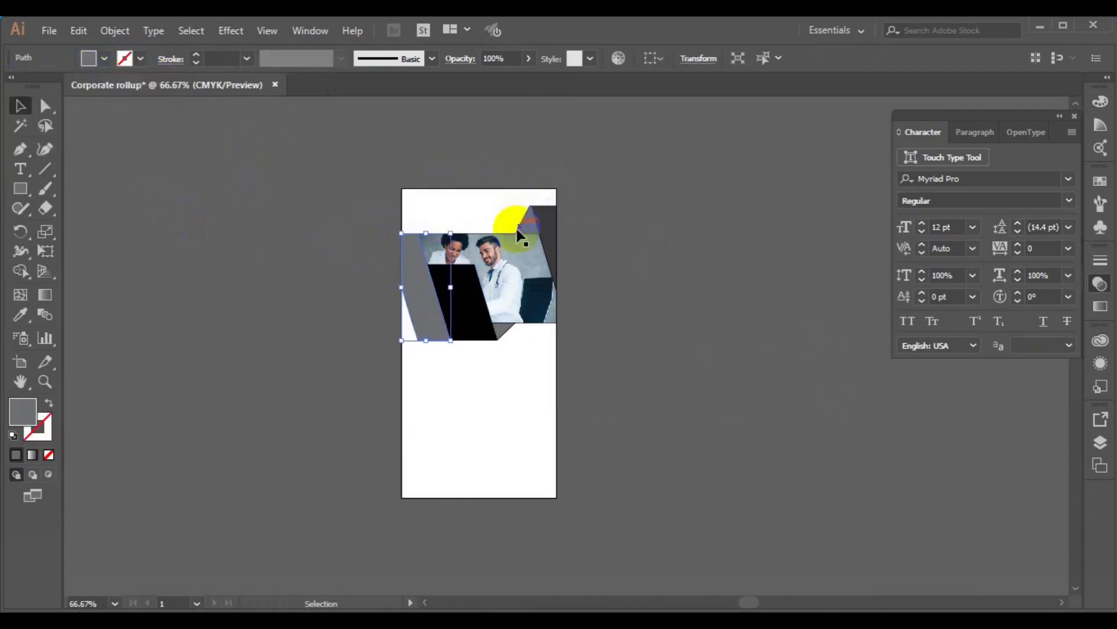
# Remove the outline from the small top-right triangle
pyautogui.click(514, 232)
pyautogui.click(141, 59)
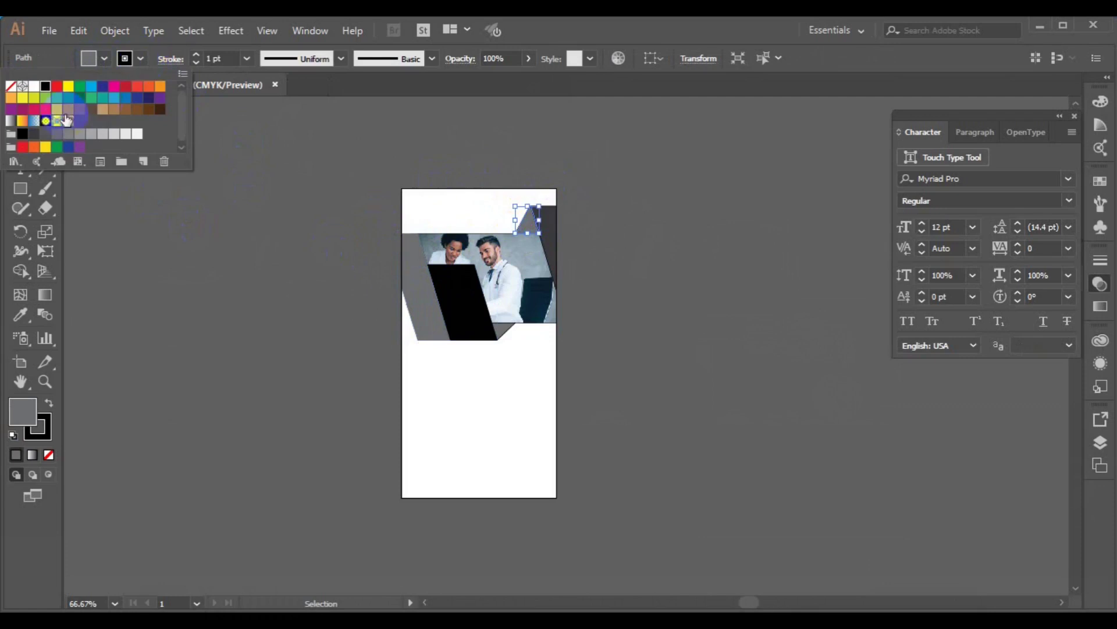
pyautogui.click(13, 90)
pyautogui.click(232, 235)
pyautogui.click(532, 230)
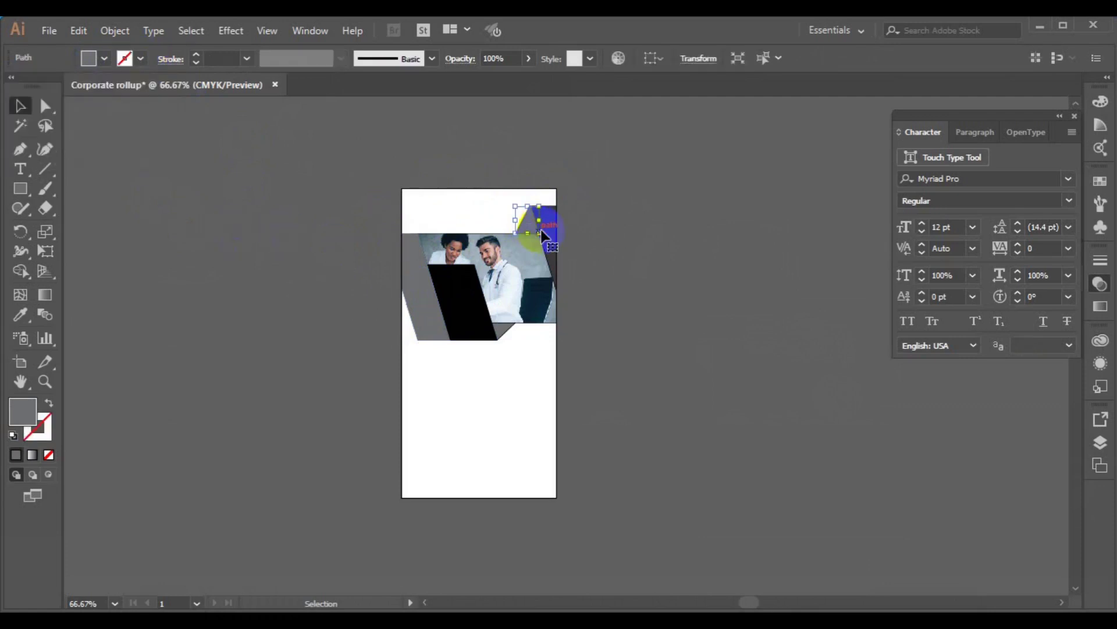
# Remove the outlines from the dark right-edge shape and the office photo
pyautogui.click(556, 256)
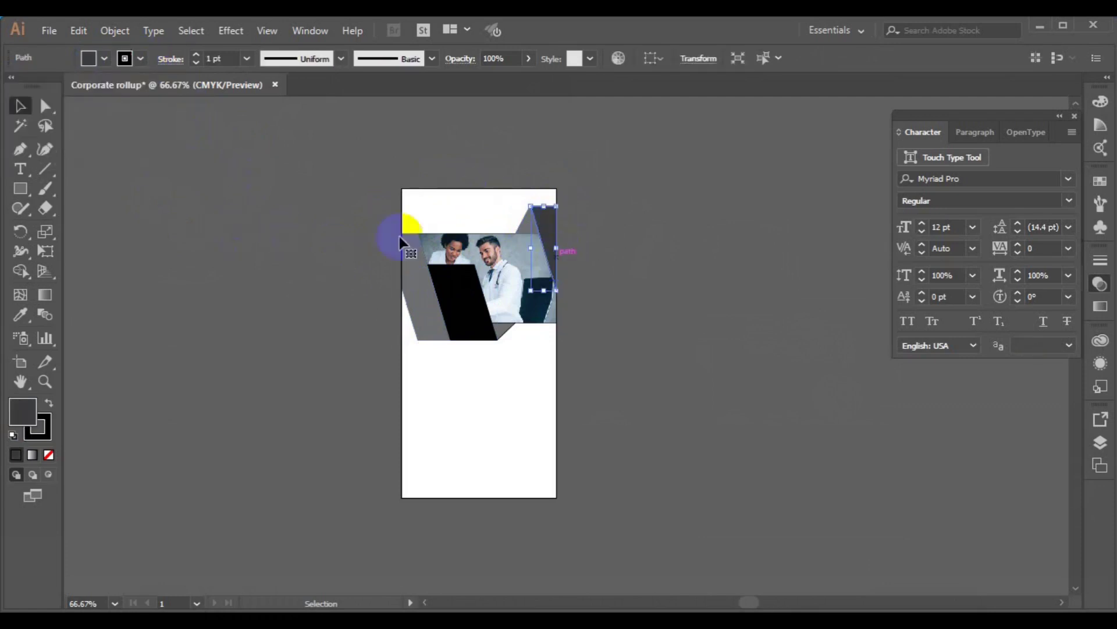
pyautogui.click(140, 58)
pyautogui.click(13, 91)
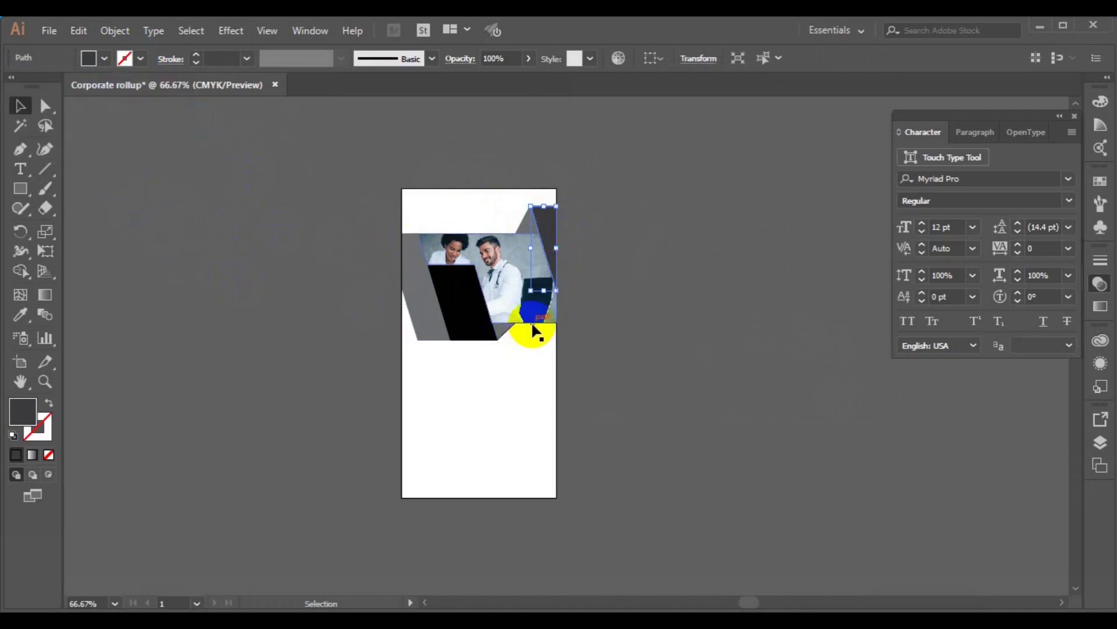
pyautogui.hotkey('shift', 'x')
pyautogui.click(140, 58)
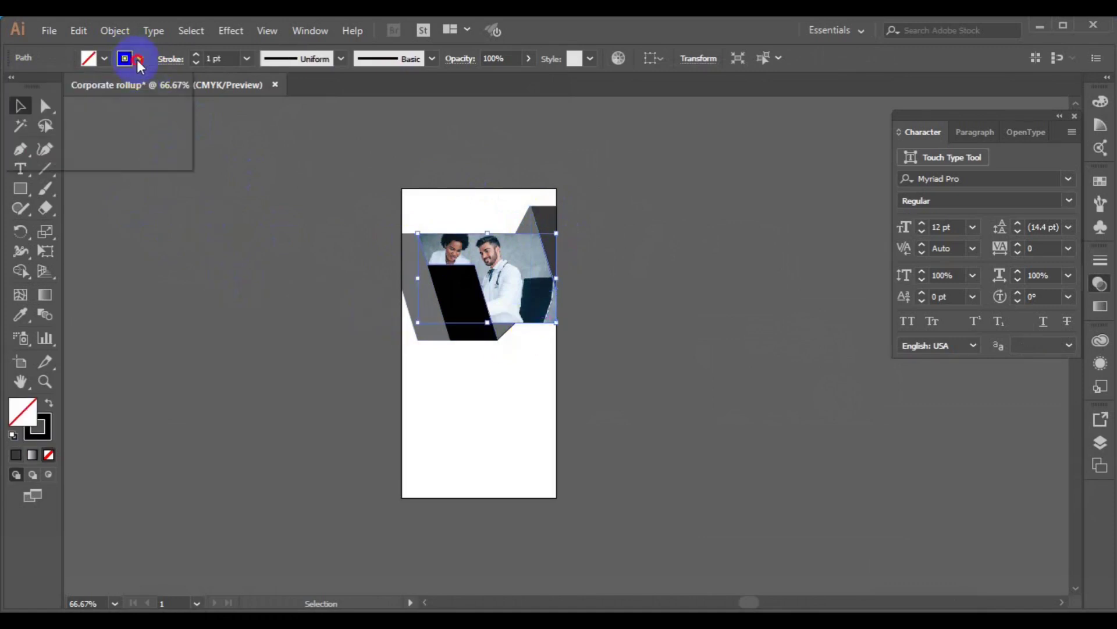
pyautogui.click(10, 86)
pyautogui.click(557, 442)
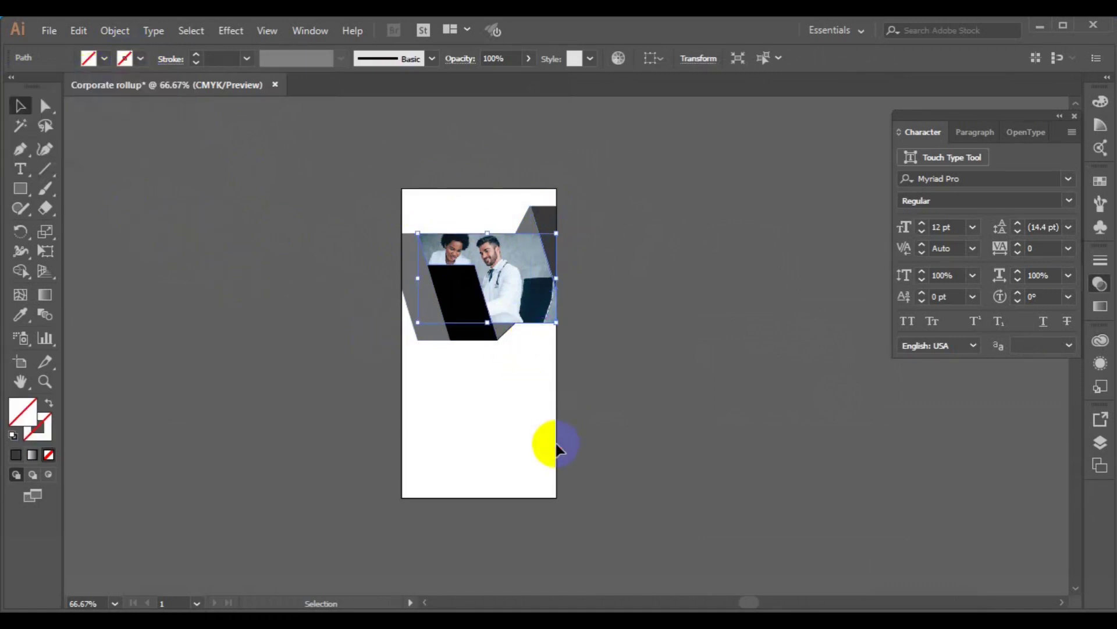
pyautogui.click(438, 496)
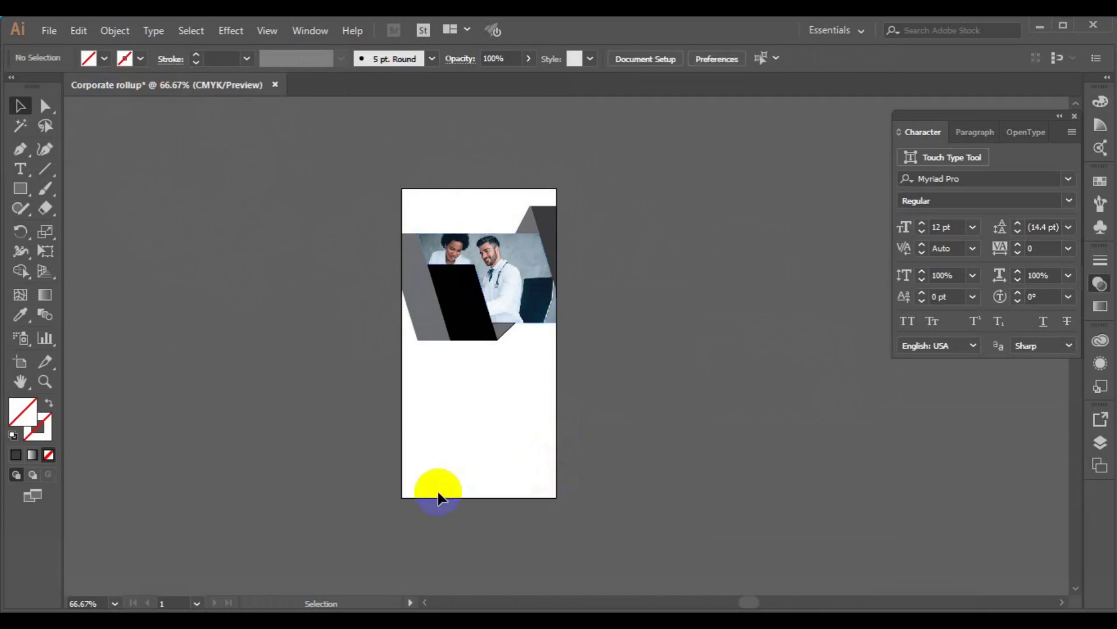
# Set the stroke of the small grey piece below the photo to None, viewing at 100%
pyautogui.click(486, 337)
pyautogui.click(508, 330)
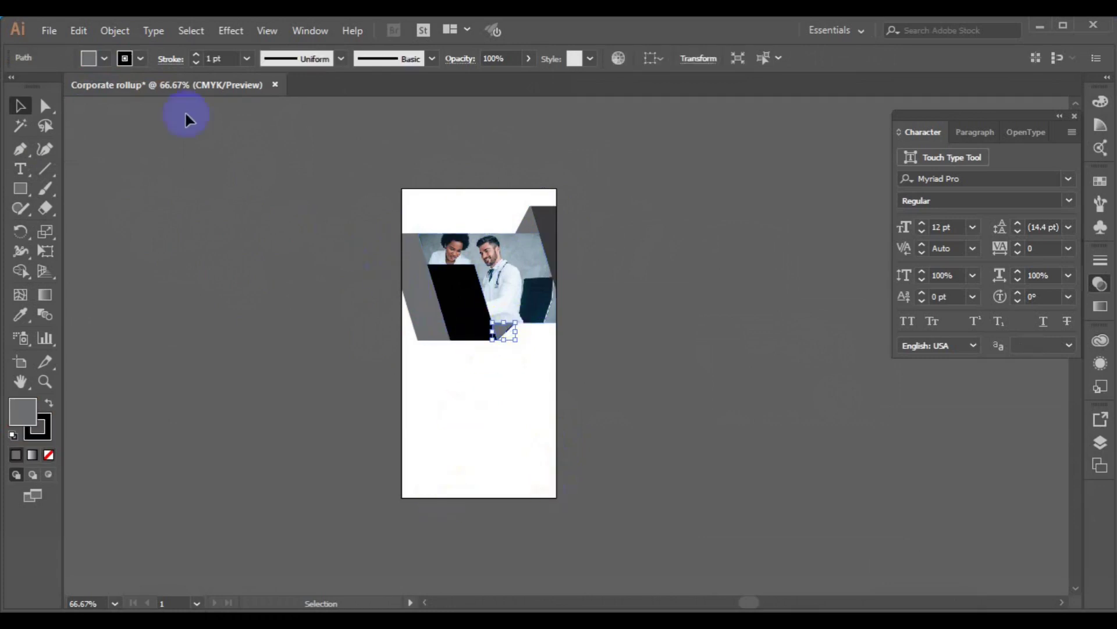
pyautogui.click(123, 60)
pyautogui.click(11, 88)
pyautogui.click(239, 277)
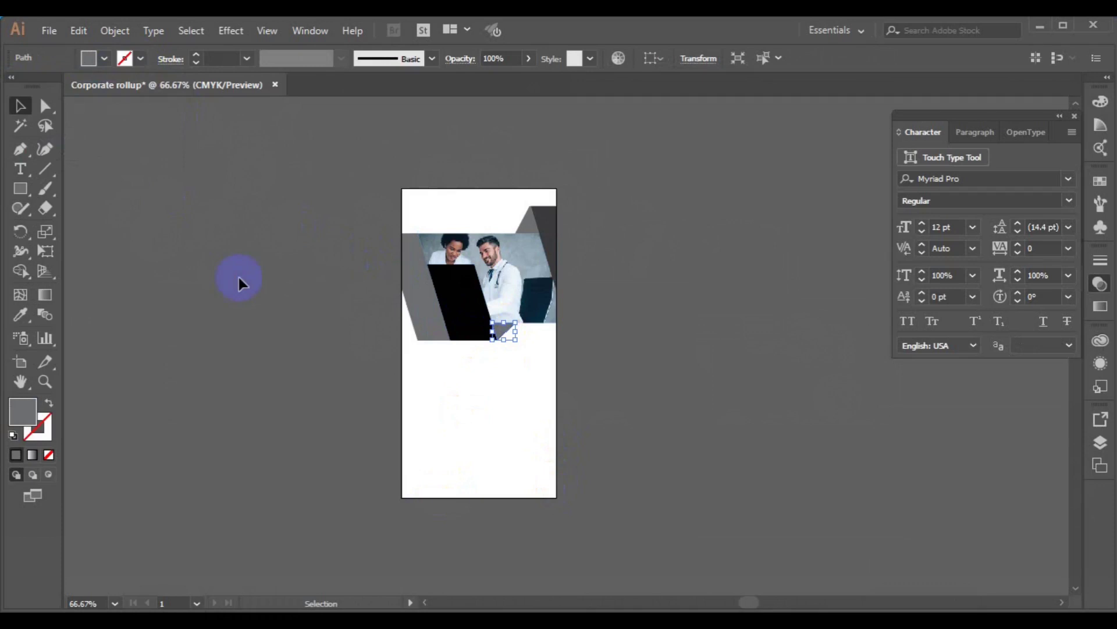
pyautogui.hotkey('ctrl', '1')
pyautogui.click(576, 343)
pyautogui.click(648, 264)
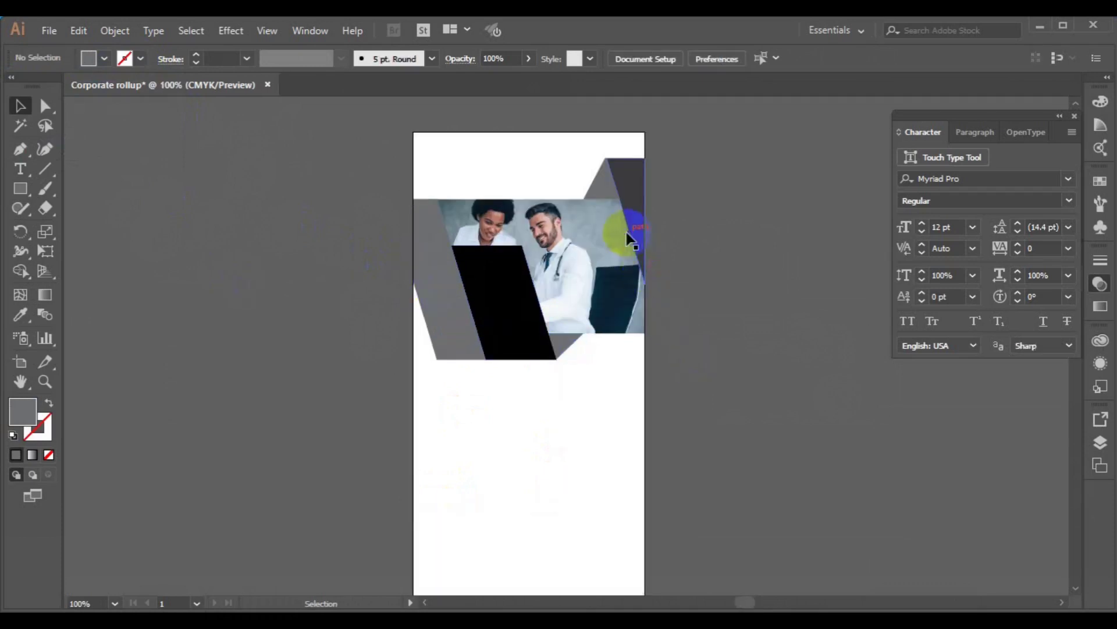
# Give the top-right grey triangle a darker grey fill and select the left grey stripe
pyautogui.click(499, 249)
pyautogui.click(552, 239)
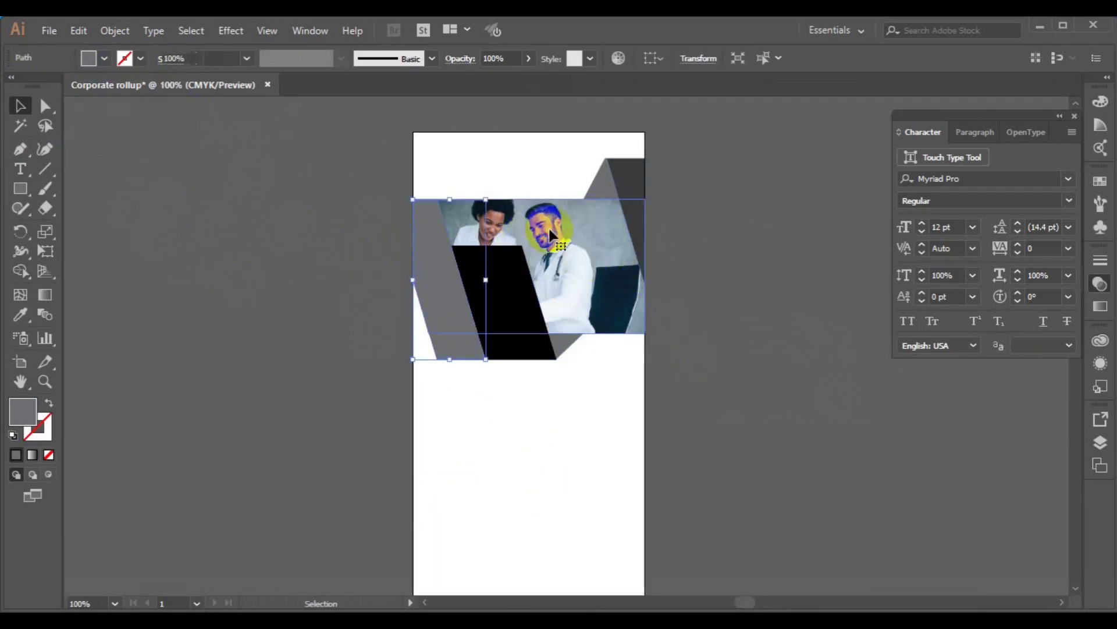
pyautogui.click(522, 183)
pyautogui.click(428, 197)
pyautogui.click(474, 162)
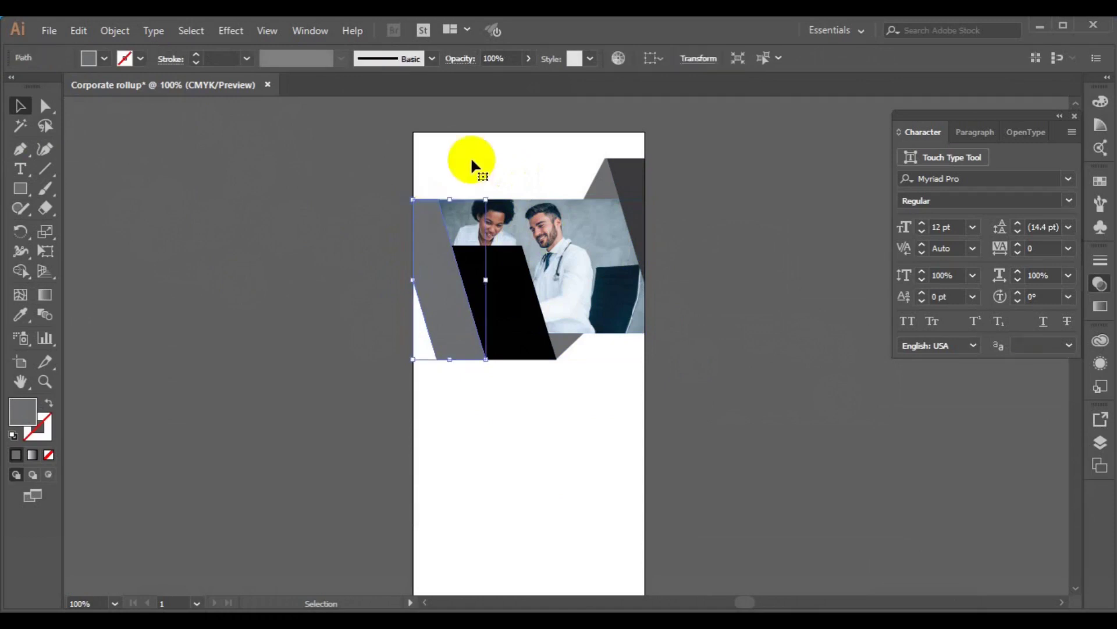
pyautogui.click(586, 175)
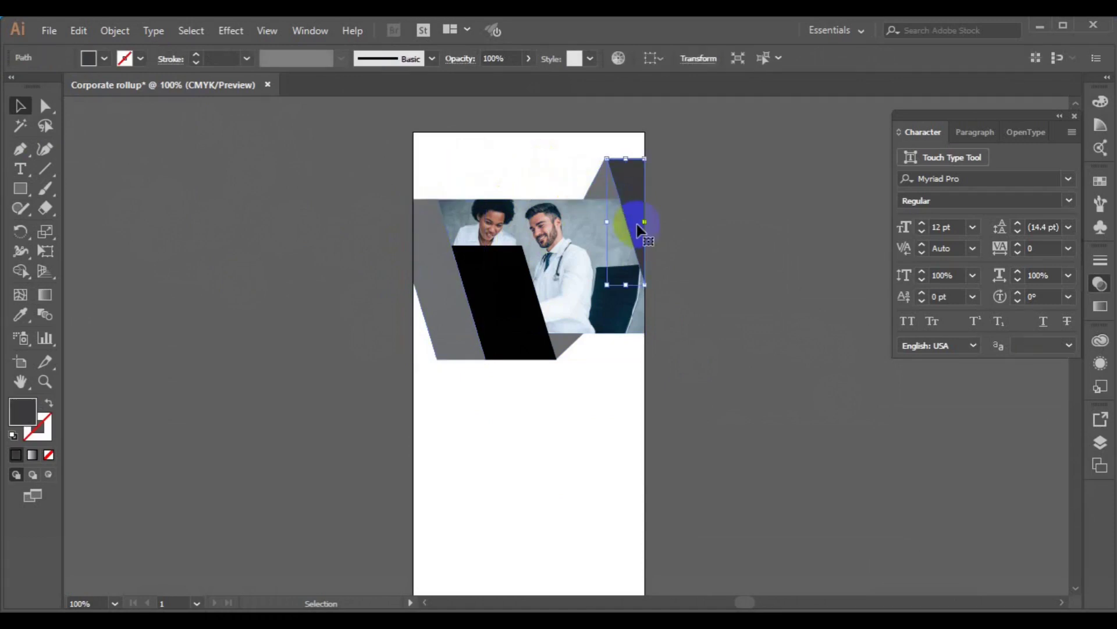
pyautogui.click(620, 368)
pyautogui.click(470, 323)
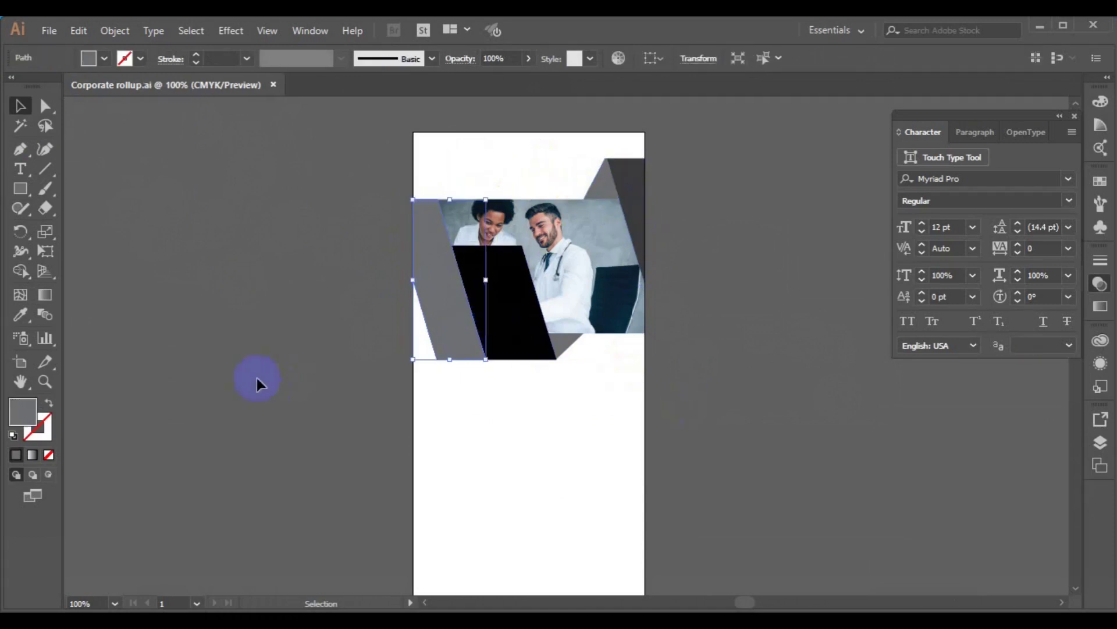
pyautogui.doubleClick(26, 418)
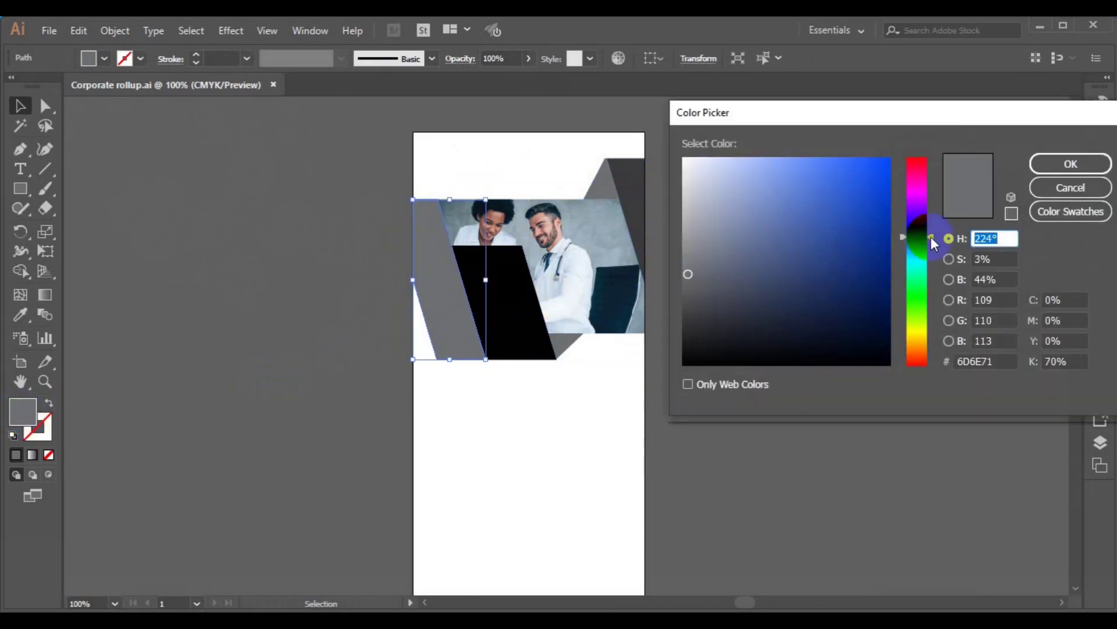
# Fill the left stripe purple and eyedropper that purple onto the black parallelogram
pyautogui.moveTo(930, 236); pyautogui.dragTo(931, 202)
pyautogui.click(882, 230)
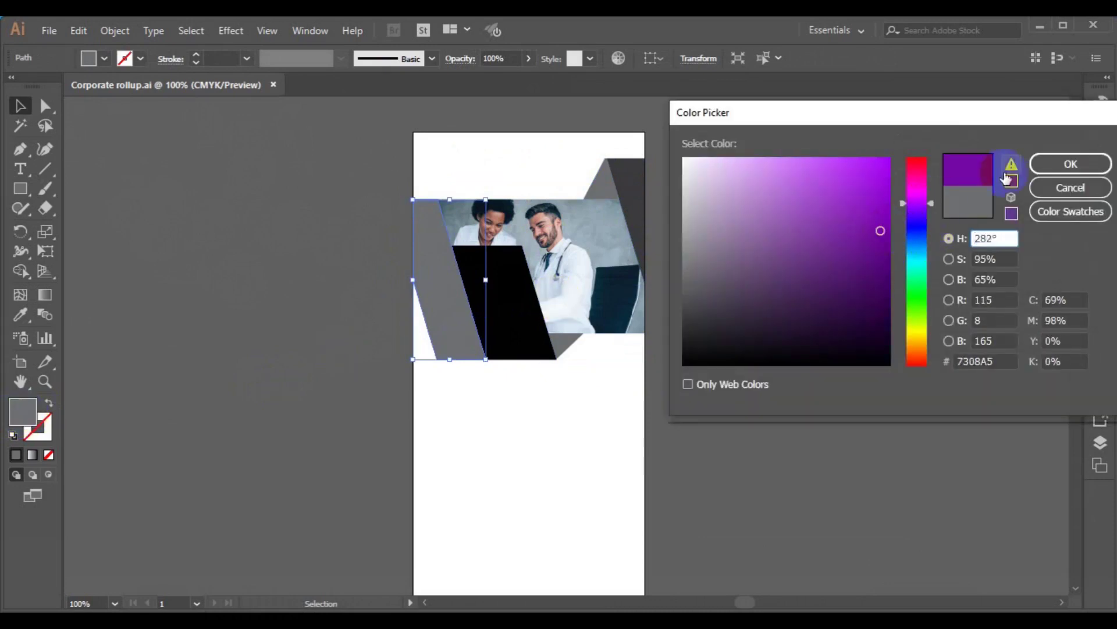
pyautogui.click(1071, 164)
pyautogui.click(526, 310)
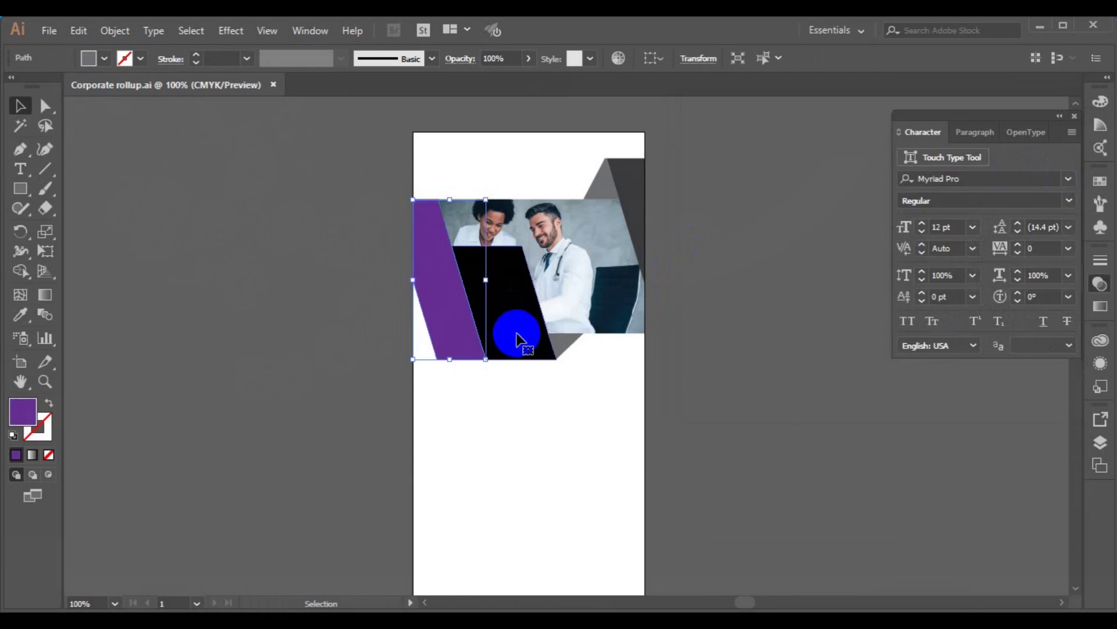
pyautogui.click(21, 317)
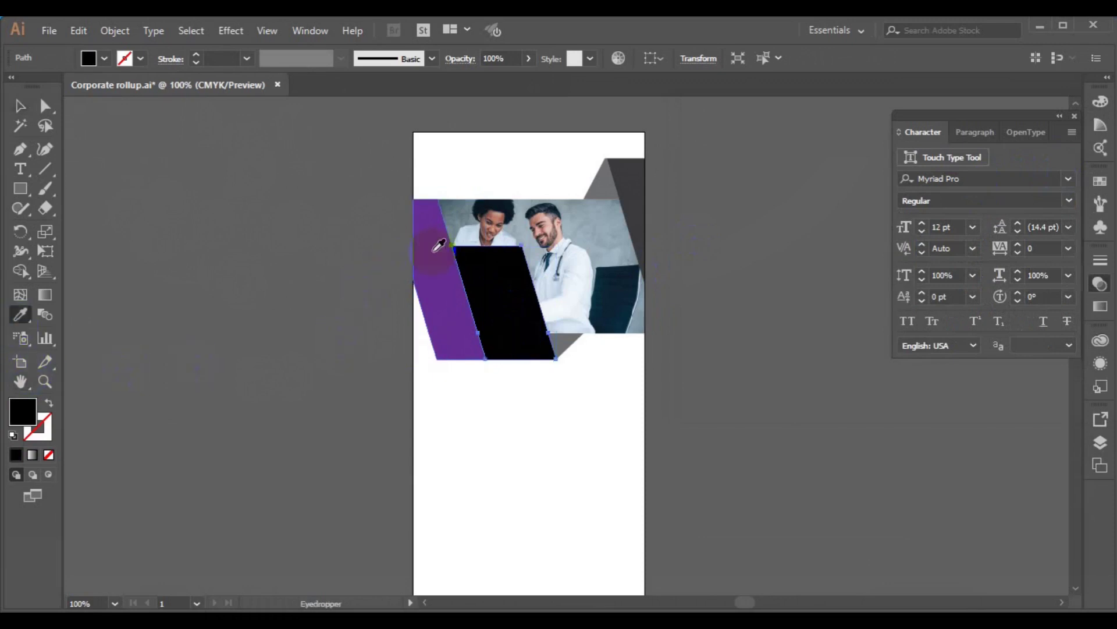
pyautogui.click(437, 242)
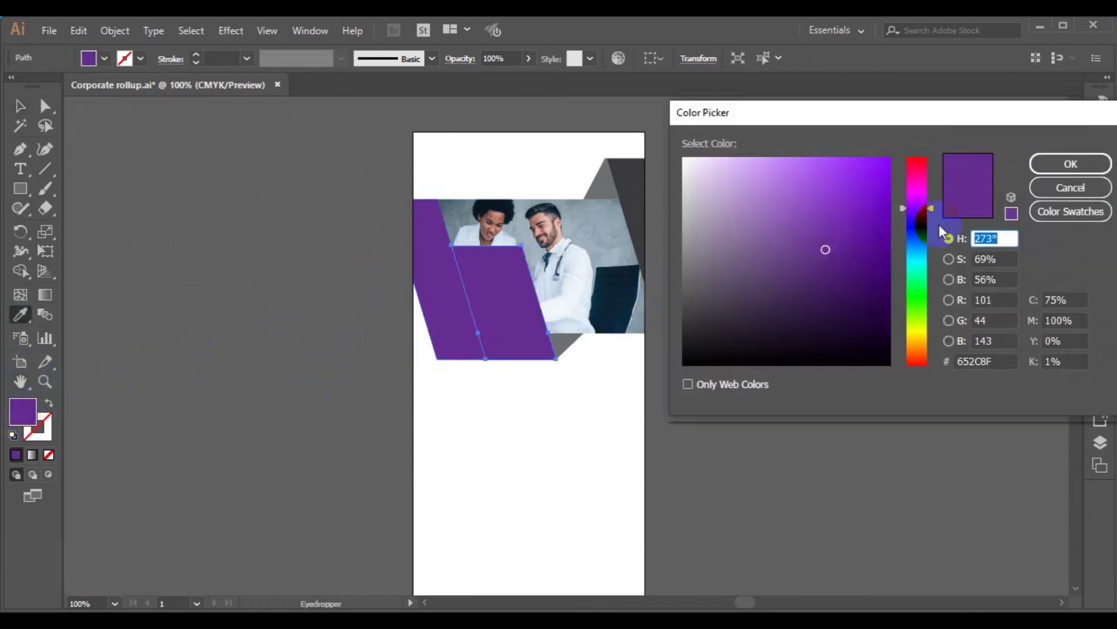
# Adjust the parallelogram's fill to a dark violet around 660066
pyautogui.moveTo(934, 208); pyautogui.dragTo(935, 291)
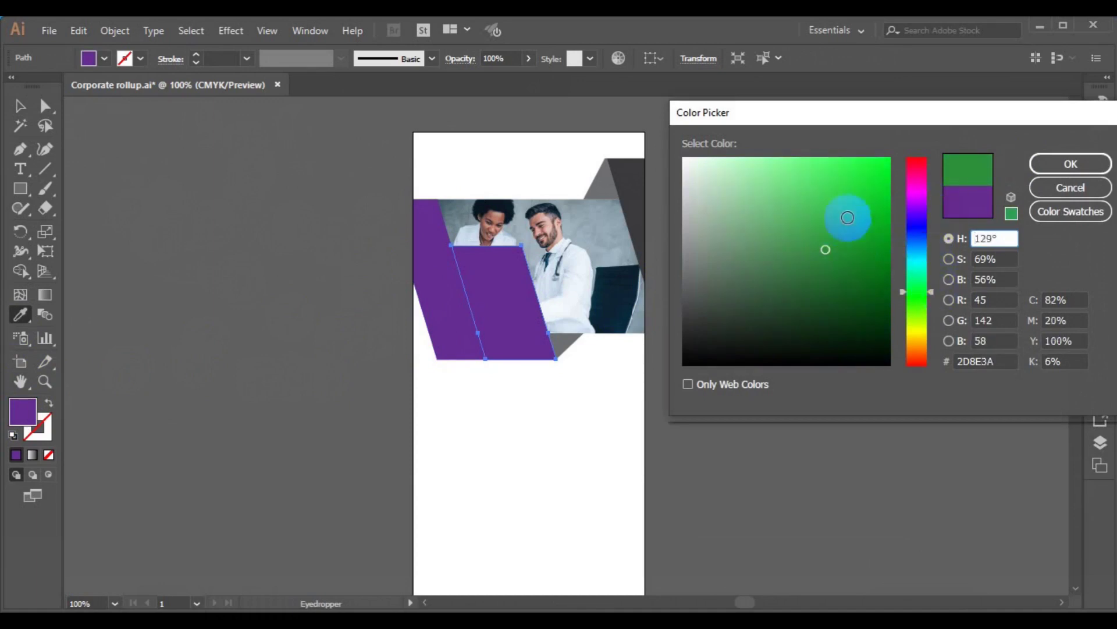
pyautogui.click(965, 201)
pyautogui.moveTo(930, 207); pyautogui.dragTo(930, 198)
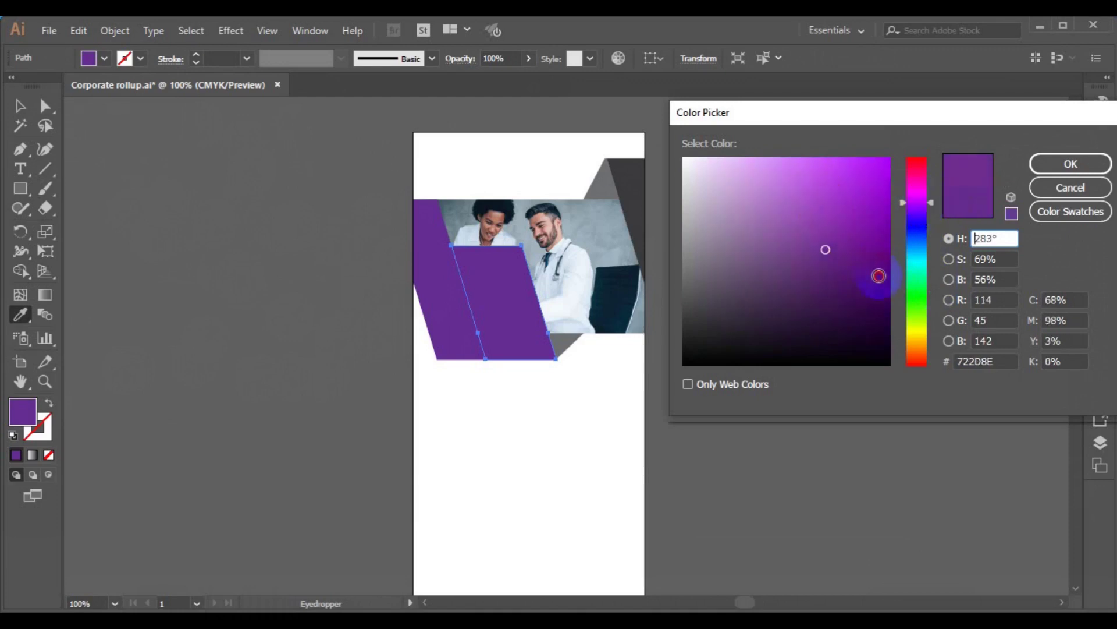
pyautogui.click(878, 276)
pyautogui.click(1011, 169)
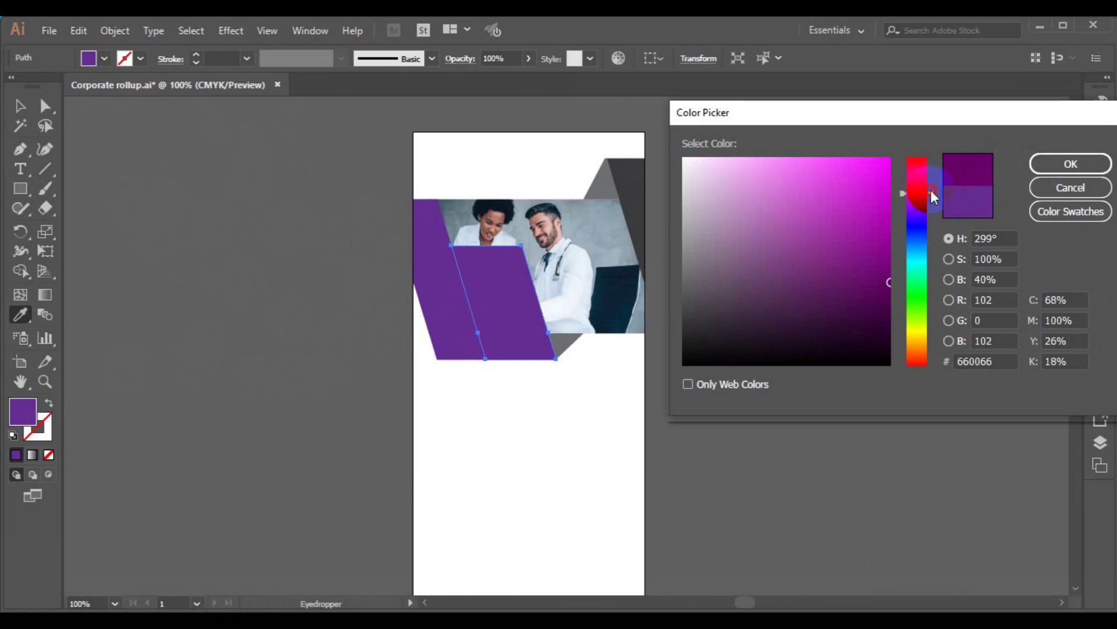
pyautogui.click(937, 206)
pyautogui.click(1069, 164)
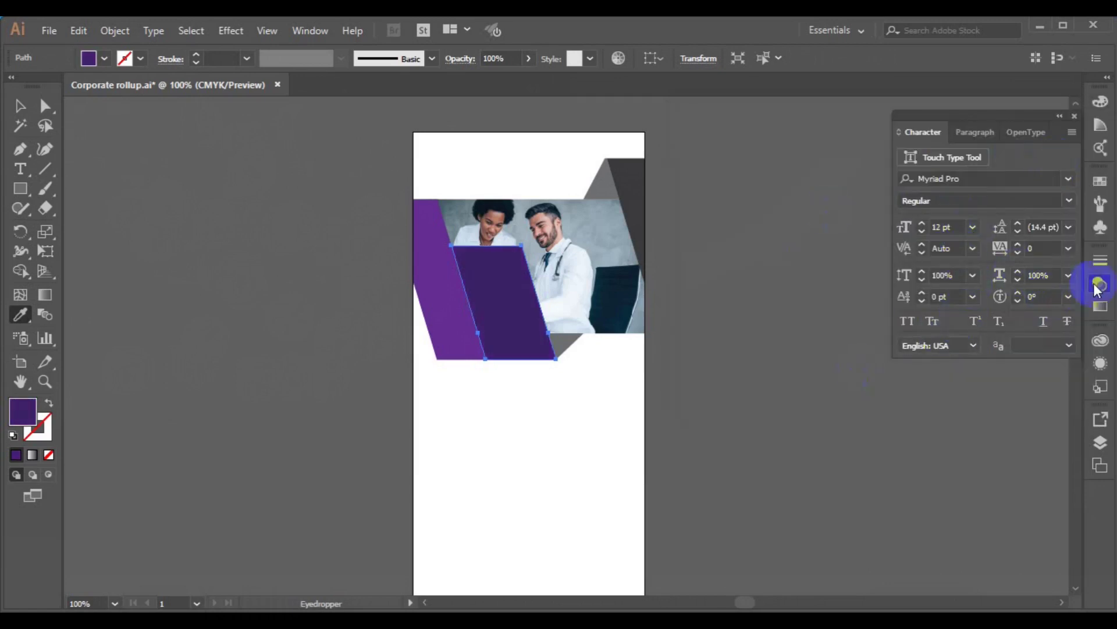
# Try Multiply blending on the parallelogram, then return it to Normal
pyautogui.click(1101, 309)
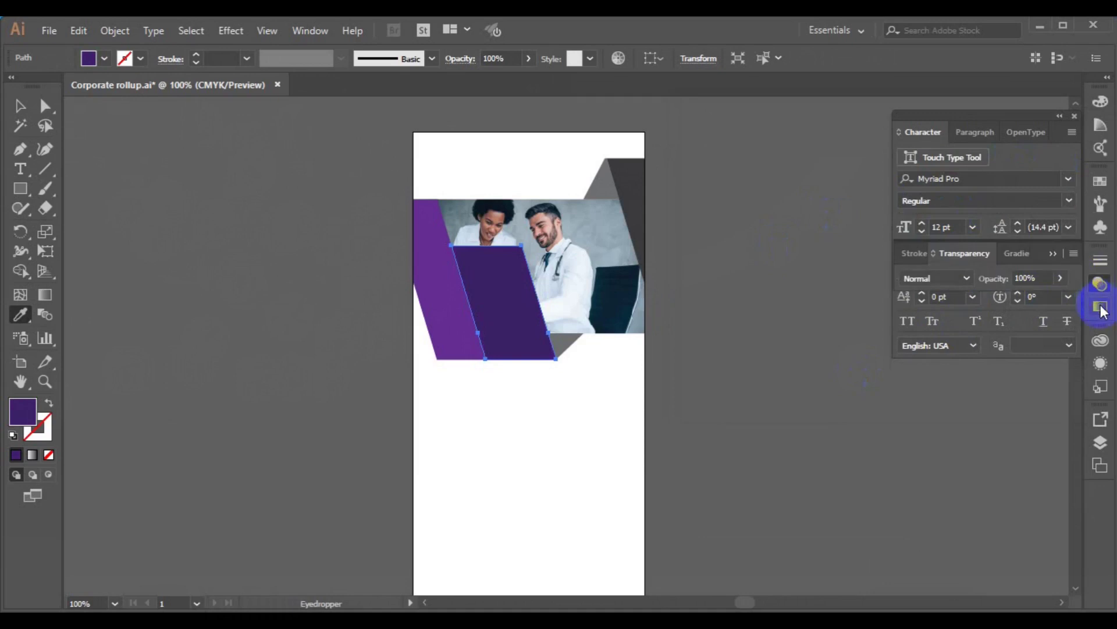
pyautogui.click(966, 278)
pyautogui.click(948, 333)
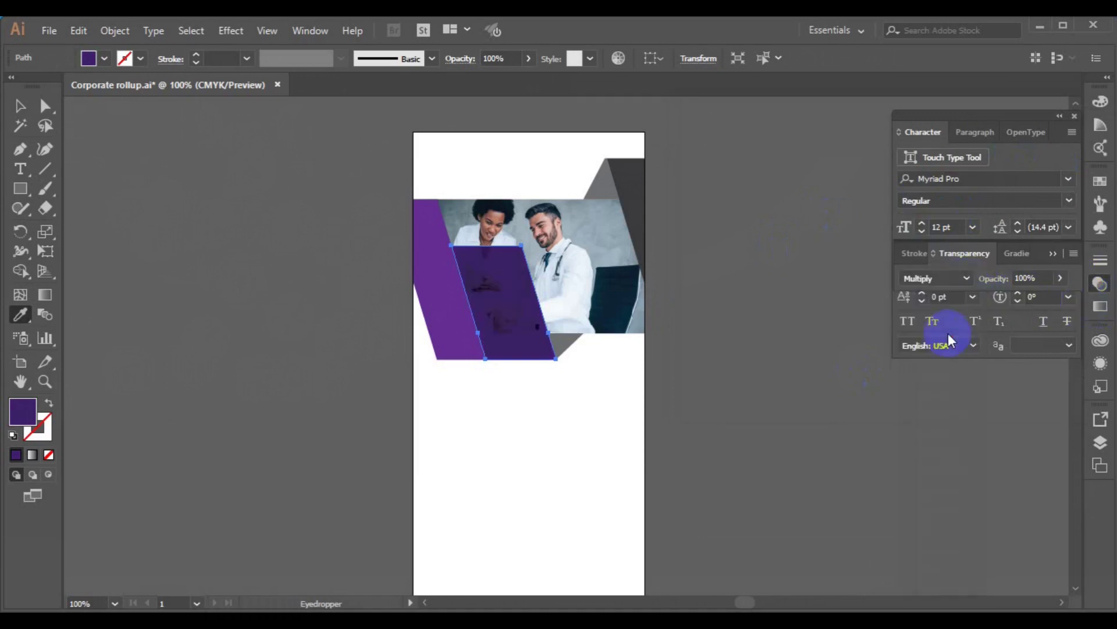
pyautogui.click(965, 278)
pyautogui.click(954, 296)
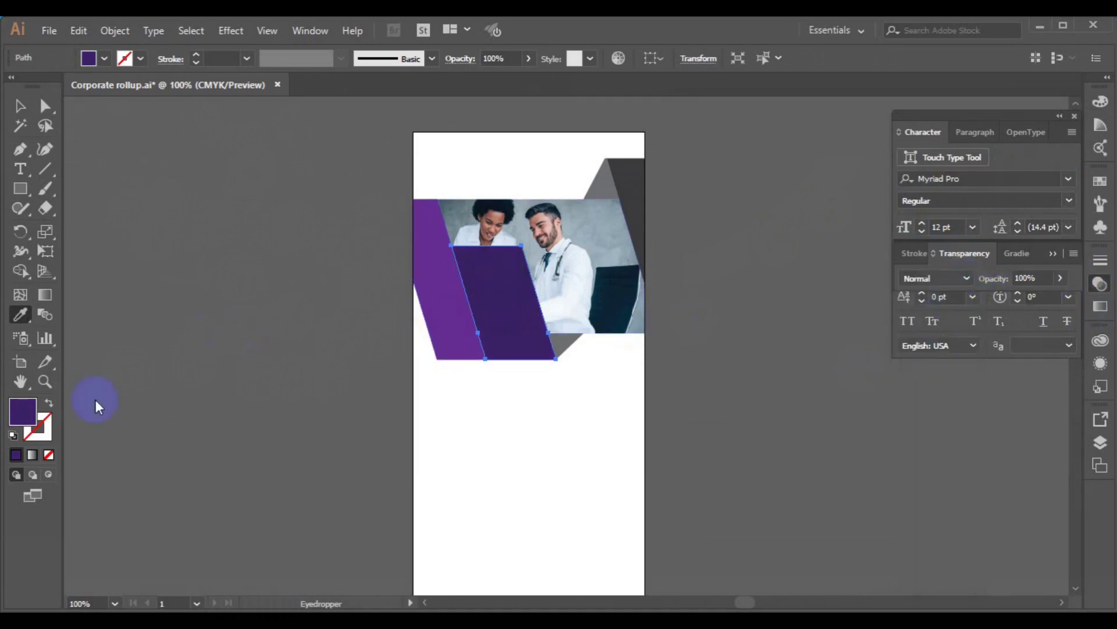
# Set the central parallelogram's fill to bright blue #0099FF
pyautogui.doubleClick(26, 417)
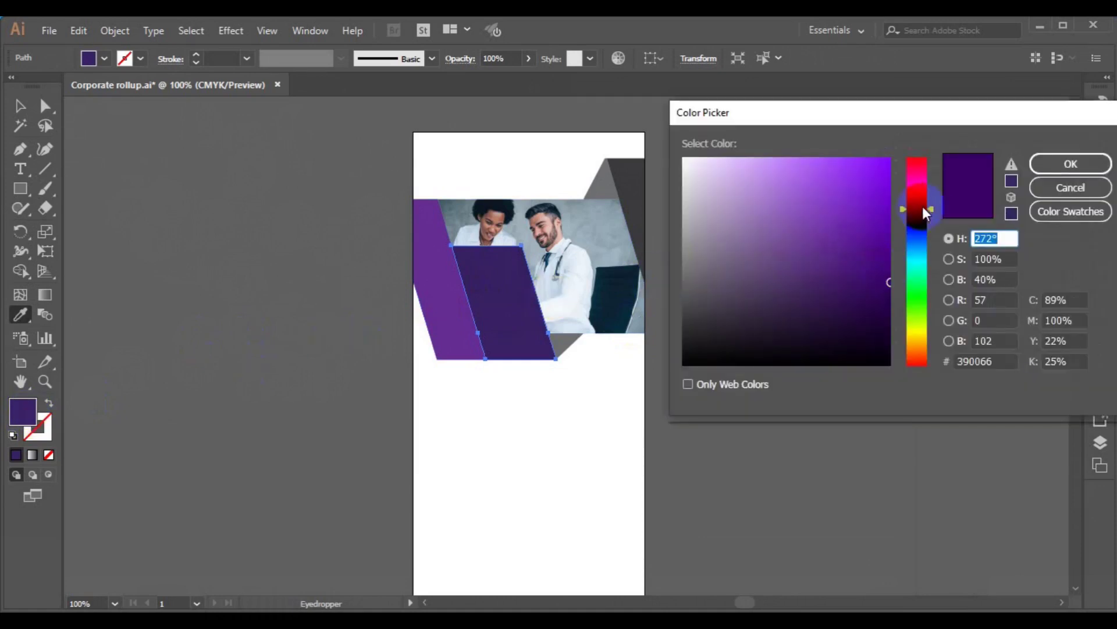
pyautogui.moveTo(923, 207); pyautogui.dragTo(926, 249)
pyautogui.click(886, 161)
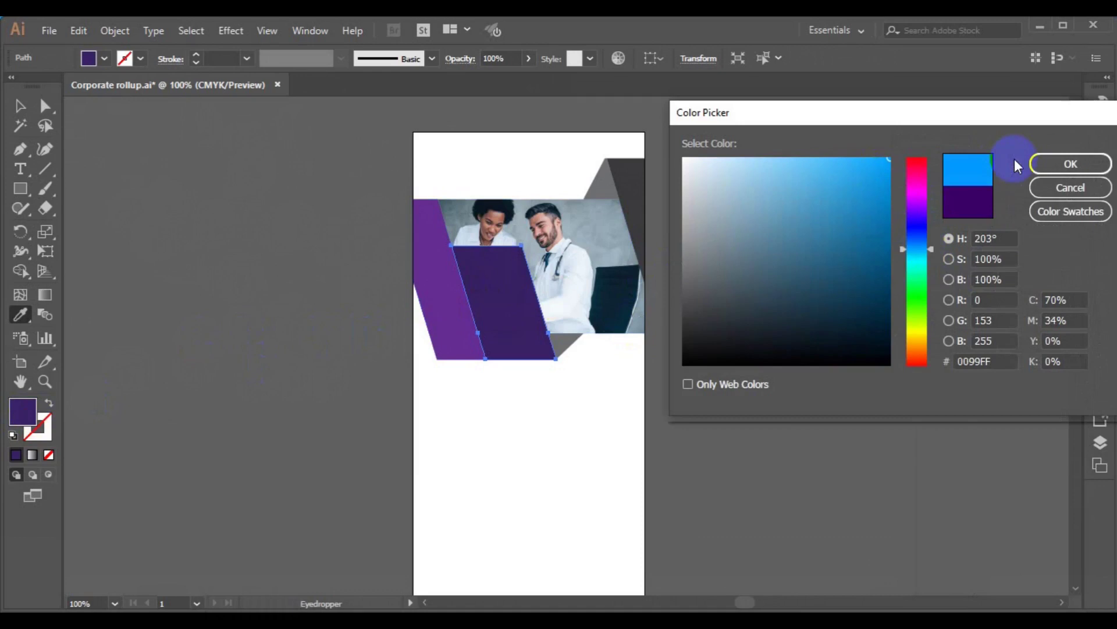
pyautogui.click(1071, 163)
pyautogui.click(19, 105)
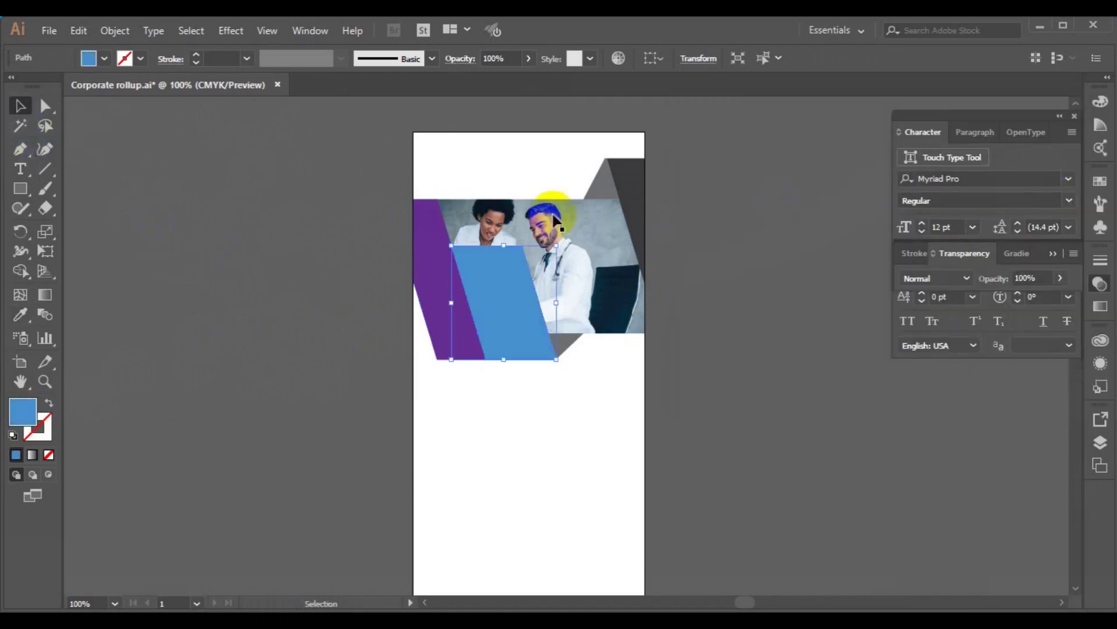
# Eyedropper the purple from the parallelogram onto the top-right triangle
pyautogui.click(601, 179)
pyautogui.click(23, 318)
pyautogui.click(425, 291)
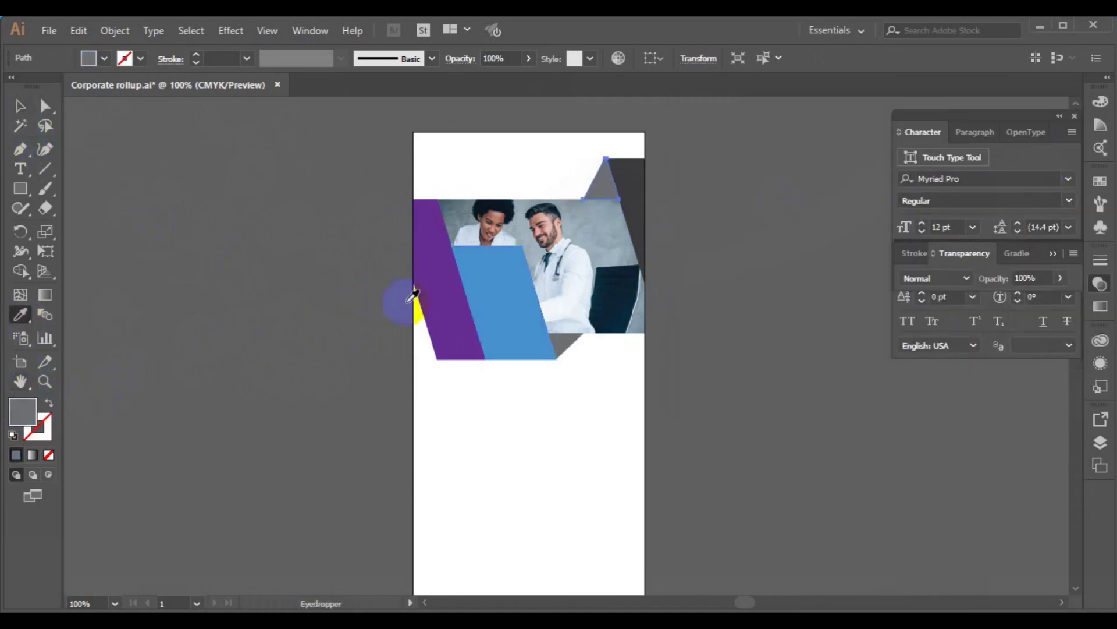
pyautogui.click(21, 107)
# Change the blue parallelogram's fill to a bright sky blue
pyautogui.click(474, 284)
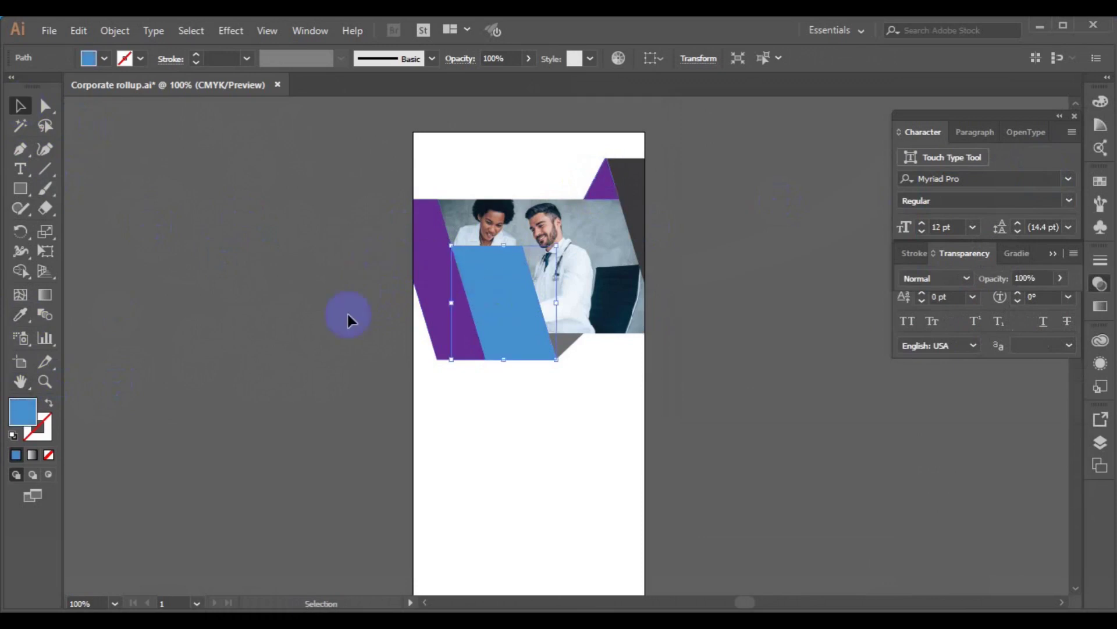
pyautogui.doubleClick(23, 411)
pyautogui.moveTo(907, 246); pyautogui.dragTo(933, 252)
pyautogui.click(877, 161)
pyautogui.click(1047, 164)
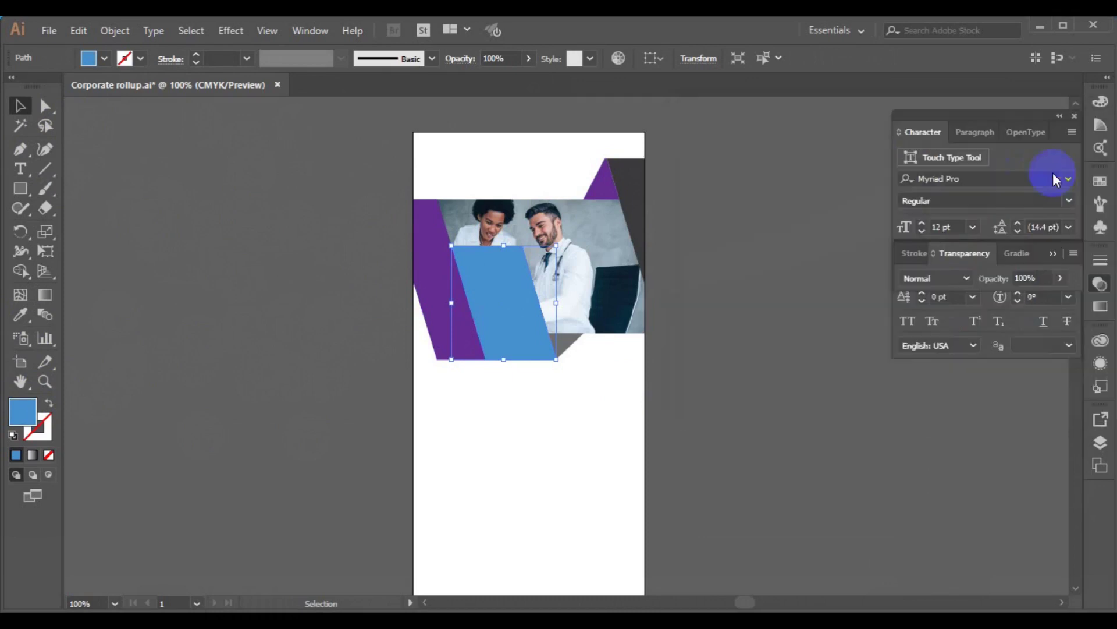
# Recolour the central parallelogram back to purple with a slightly adjusted hue
pyautogui.click(646, 236)
pyautogui.click(495, 294)
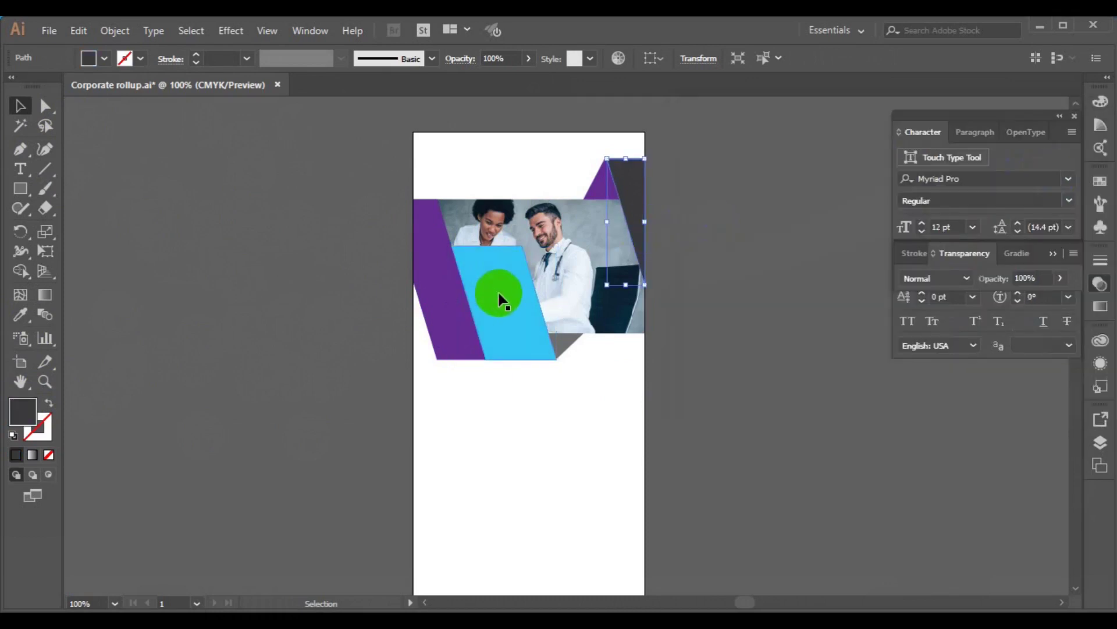
pyautogui.doubleClick(22, 412)
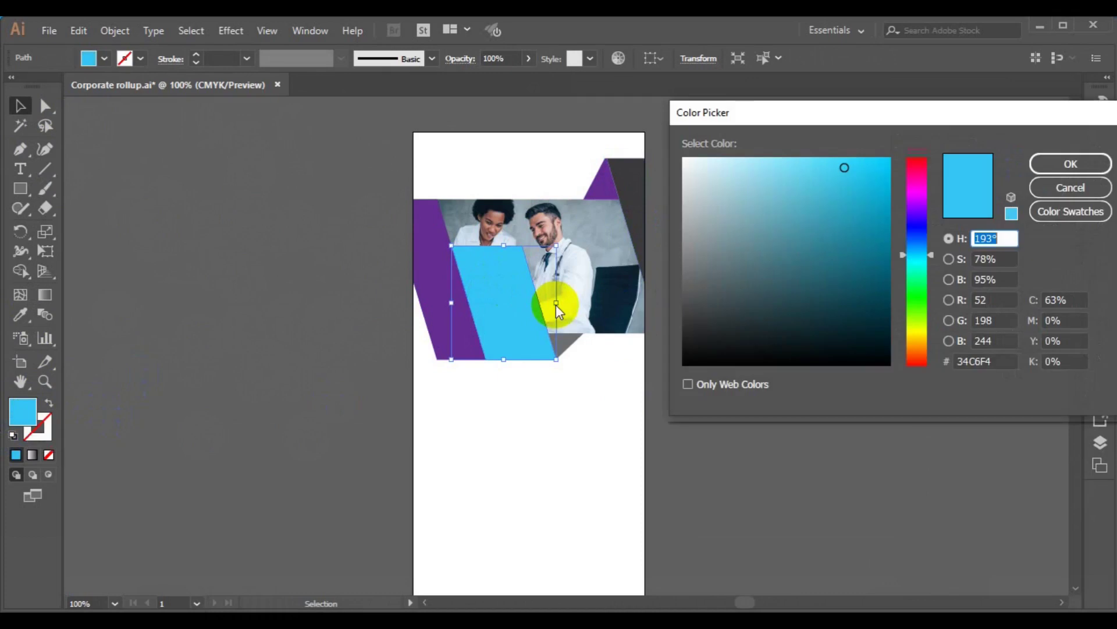
pyautogui.press('Escape')
pyautogui.click(20, 315)
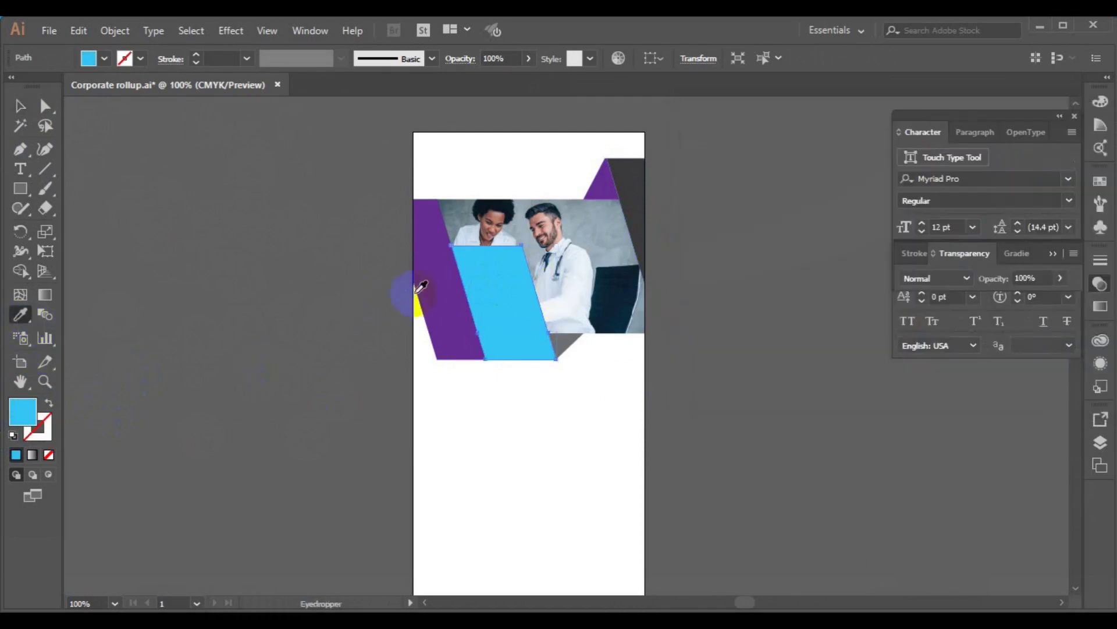
pyautogui.click(431, 283)
pyautogui.click(19, 105)
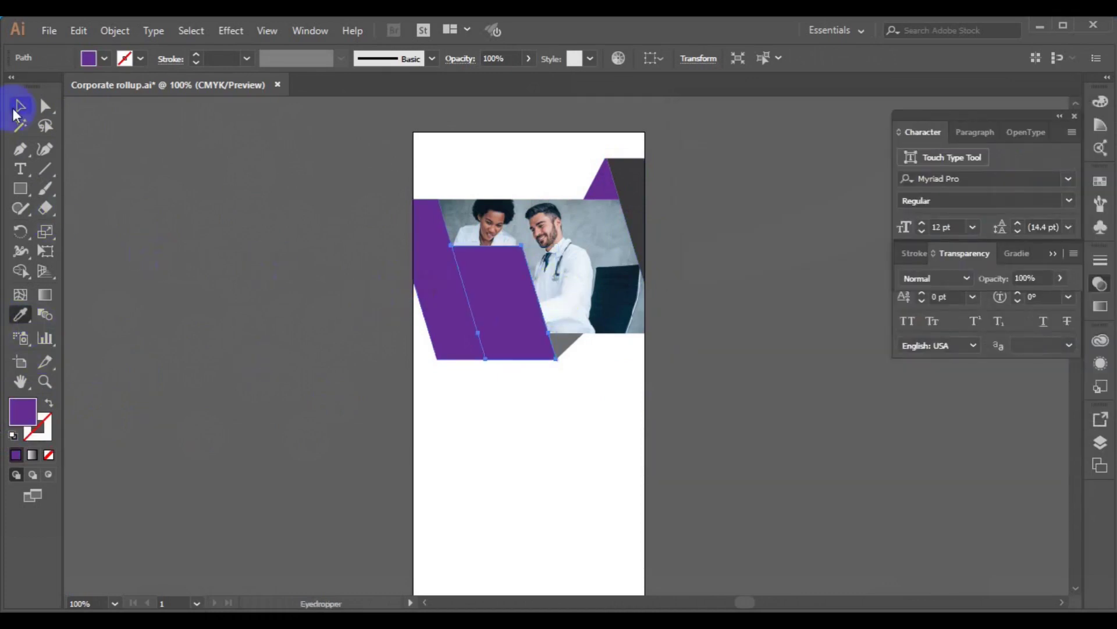
pyautogui.doubleClick(23, 413)
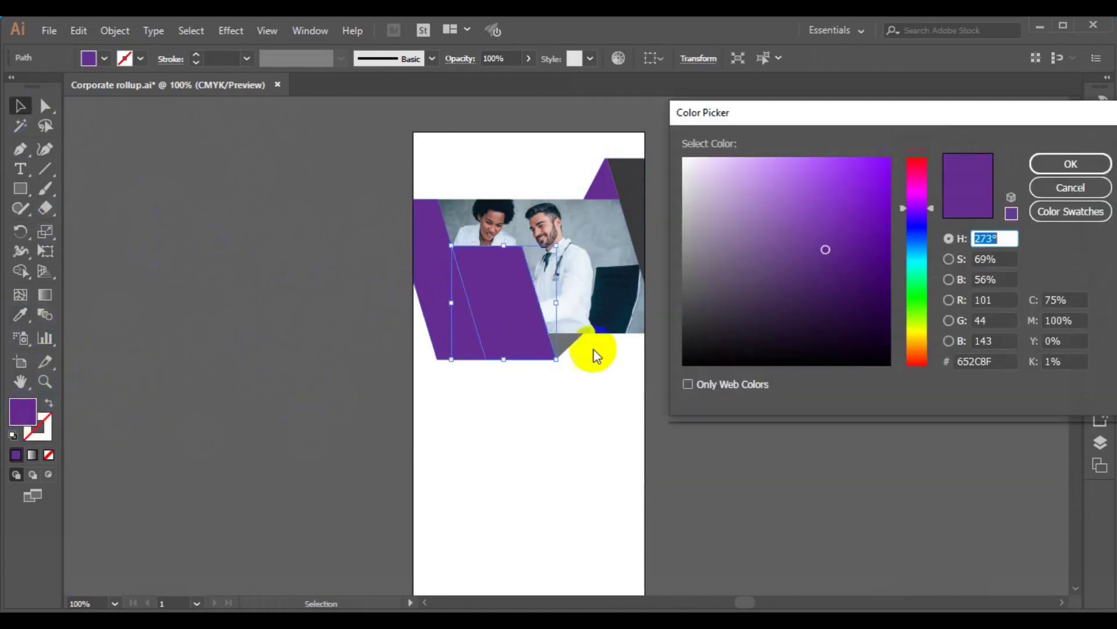
pyautogui.click(933, 207)
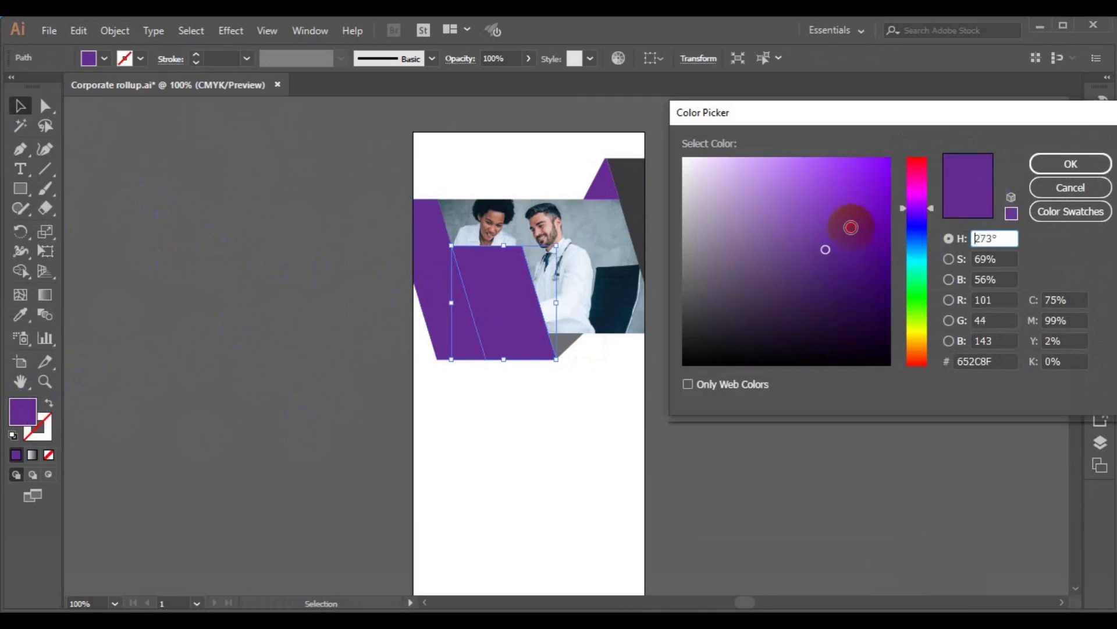
pyautogui.click(1042, 167)
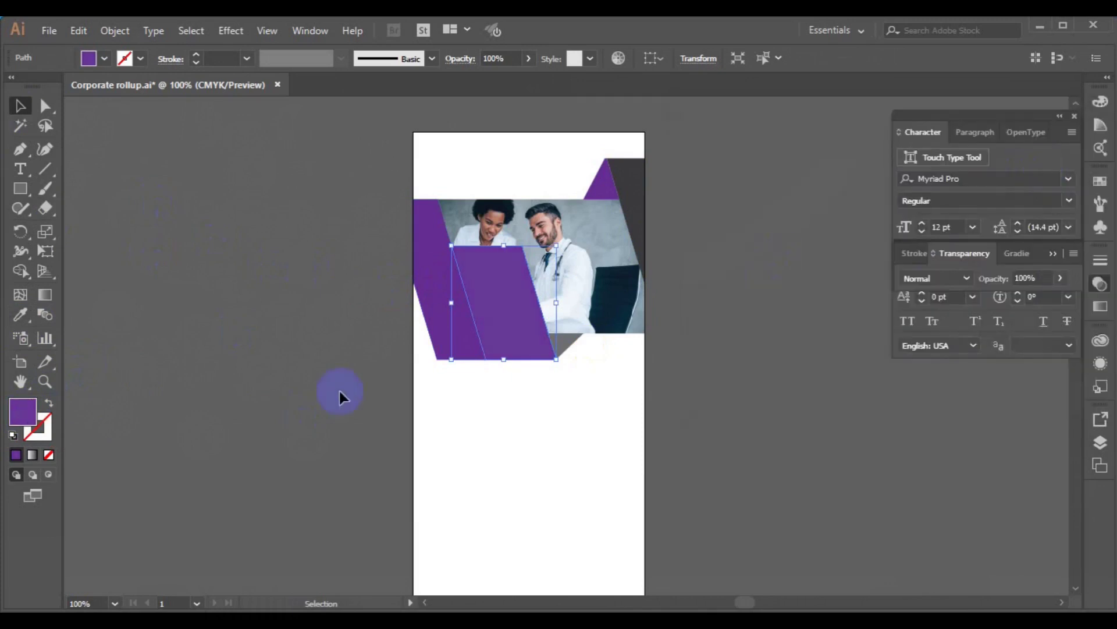
pyautogui.doubleClick(29, 415)
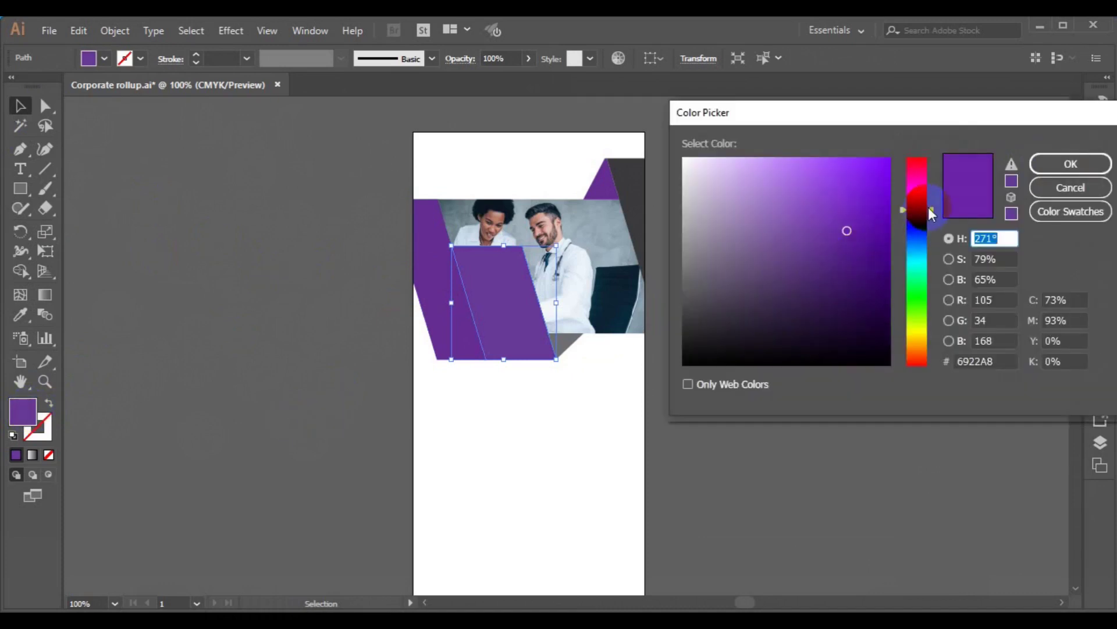
pyautogui.click(1050, 169)
# Fill the dark grey top-right shape with the parallelogram's purple
pyautogui.click(934, 278)
pyautogui.click(943, 320)
pyautogui.click(410, 294)
pyautogui.click(624, 225)
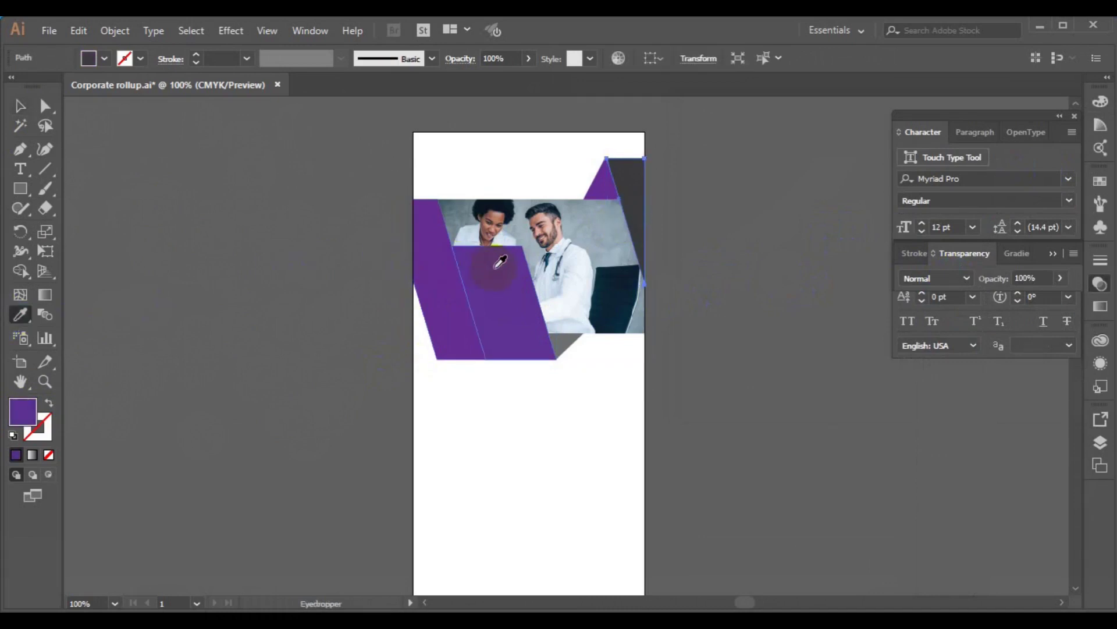
pyautogui.click(472, 262)
pyautogui.click(15, 117)
pyautogui.click(489, 292)
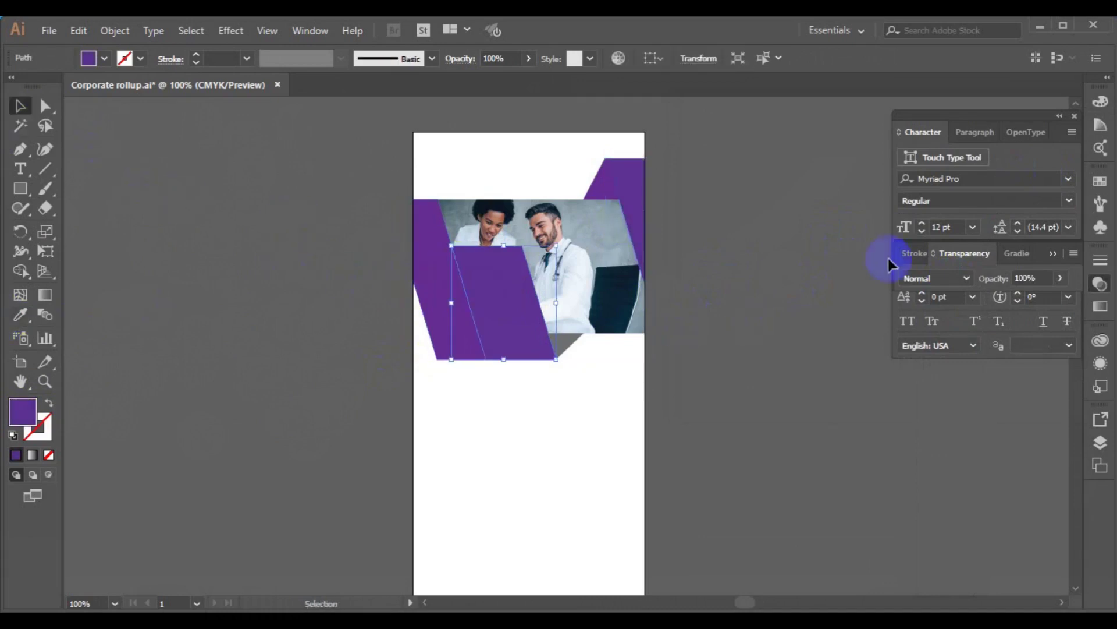
# Set the middle parallelogram's blend mode to Multiply over the photo
pyautogui.click(964, 278)
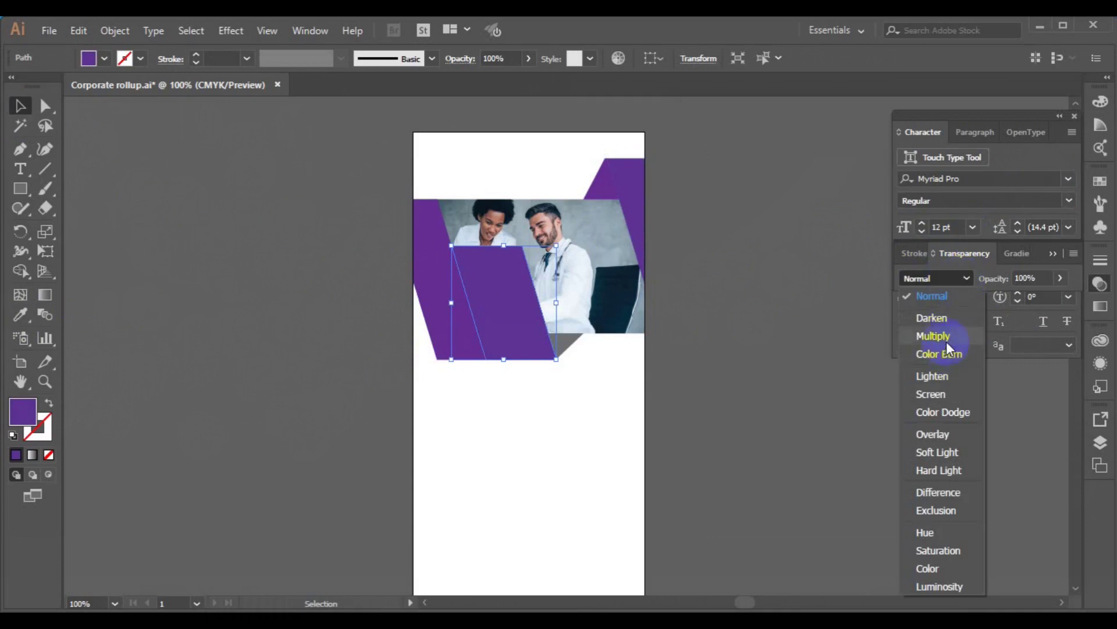
pyautogui.click(946, 341)
pyautogui.click(715, 387)
pyautogui.click(516, 320)
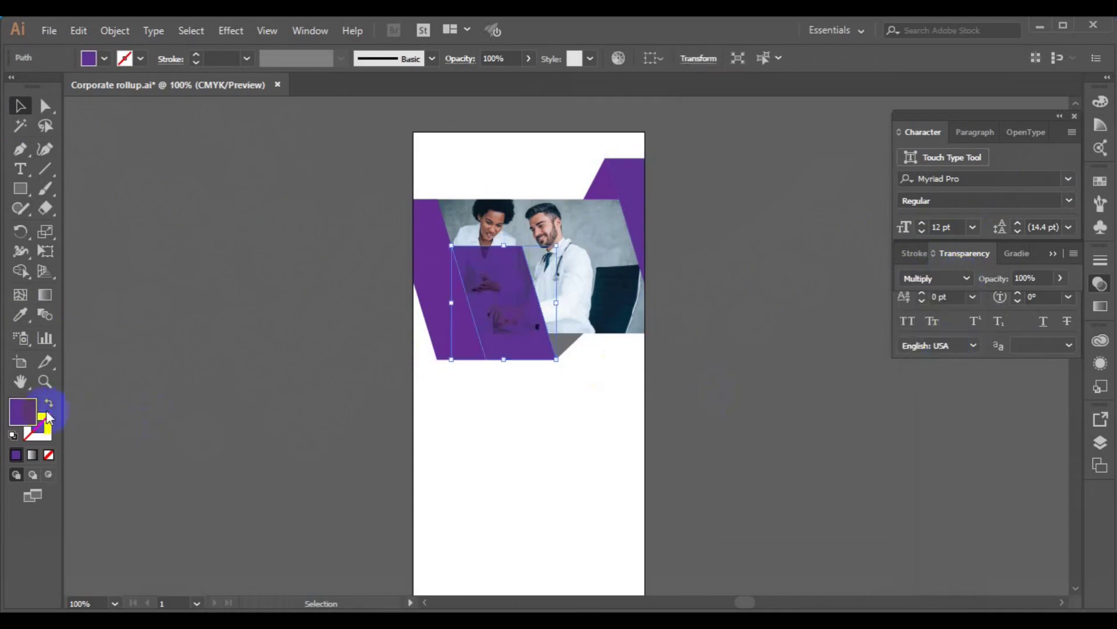
# Change the left parallelogram's fill to bright red
pyautogui.click(423, 302)
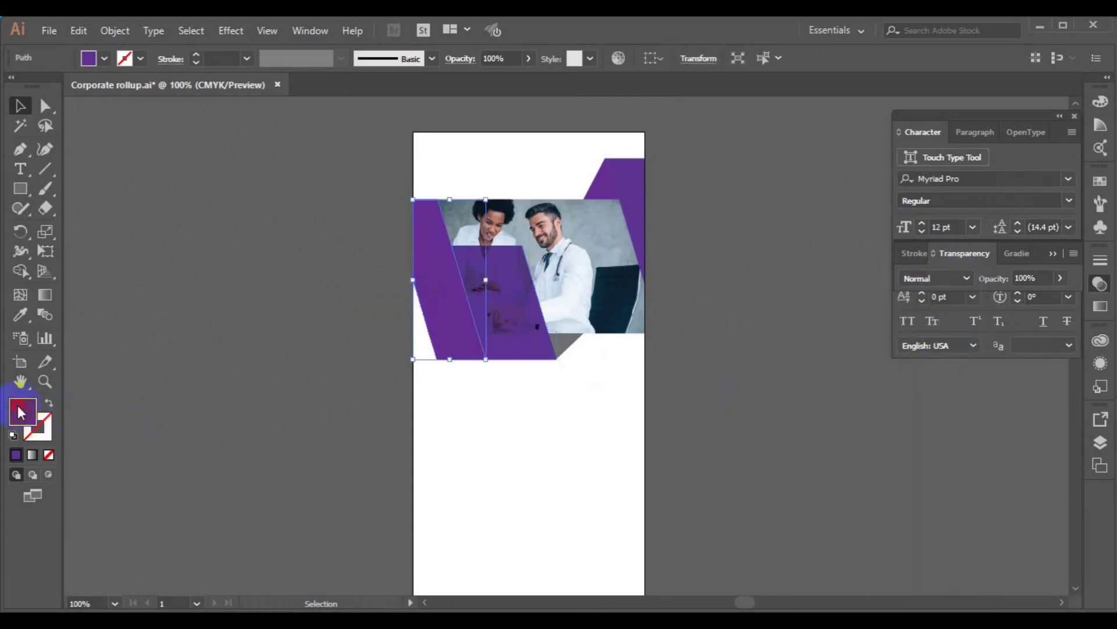
pyautogui.doubleClick(21, 413)
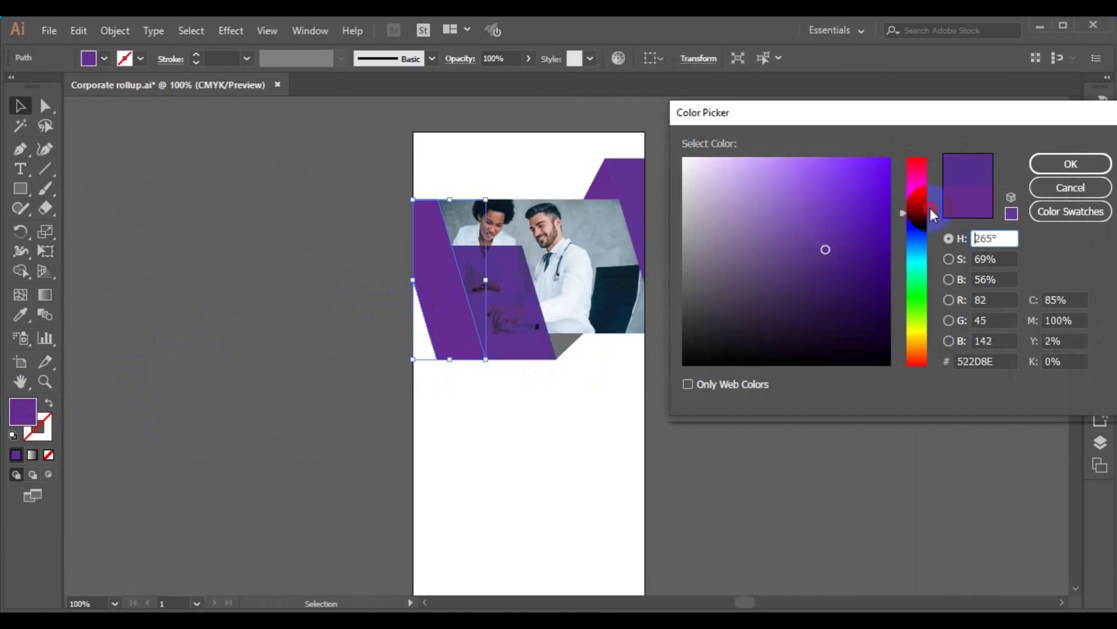
pyautogui.moveTo(930, 210); pyautogui.dragTo(946, 109)
pyautogui.click(878, 168)
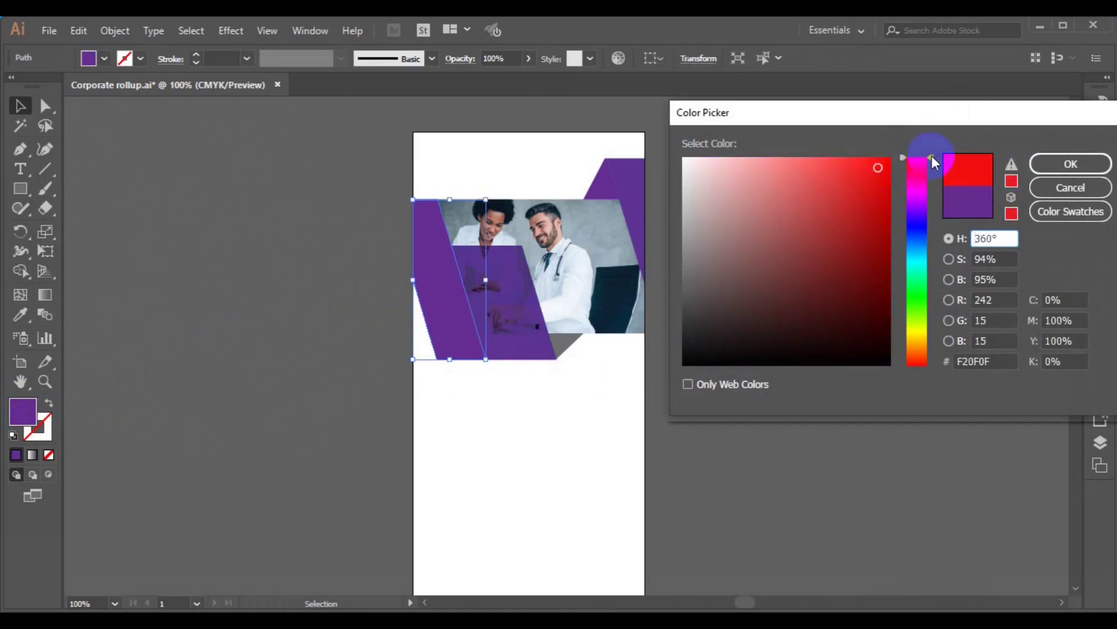
pyautogui.click(1070, 163)
# Eyedropper the red onto the middle parallelogram and keep it on Multiply
pyautogui.click(531, 315)
pyautogui.click(20, 317)
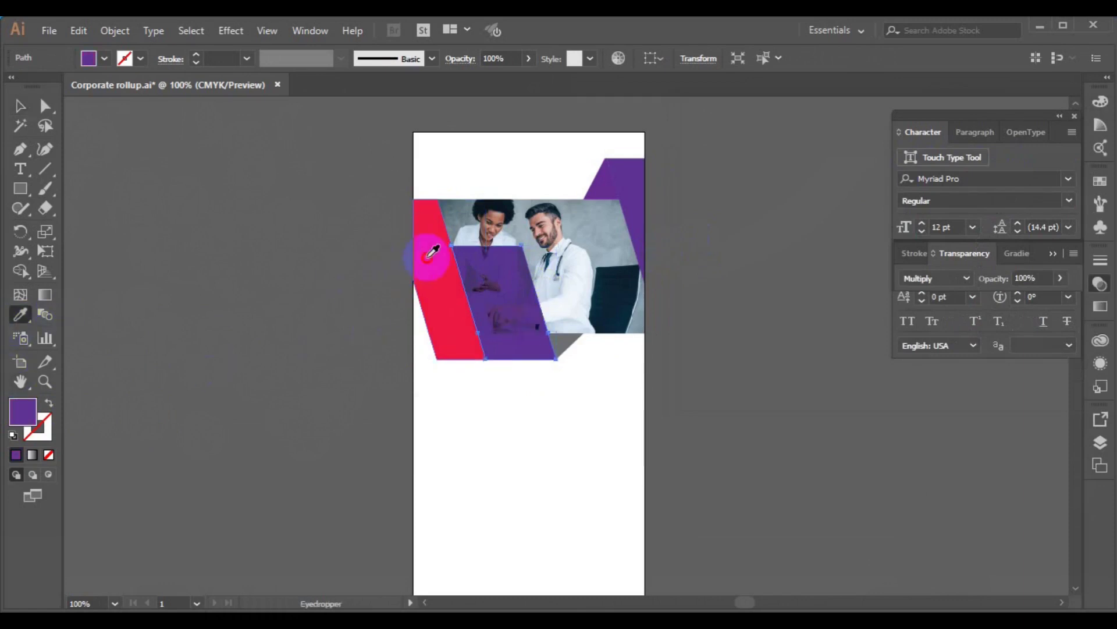
pyautogui.click(430, 250)
pyautogui.click(20, 106)
pyautogui.click(961, 279)
pyautogui.click(942, 339)
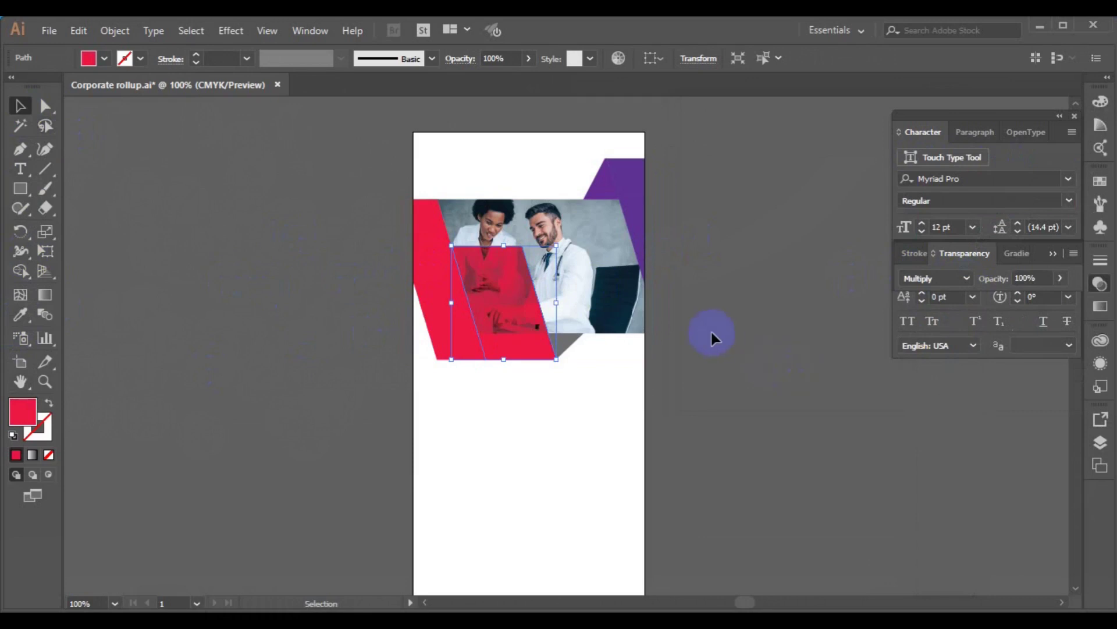
# Give the middle parallelogram a darker red fill, #AF0B32
pyautogui.click(635, 227)
pyautogui.click(516, 312)
pyautogui.doubleClick(23, 412)
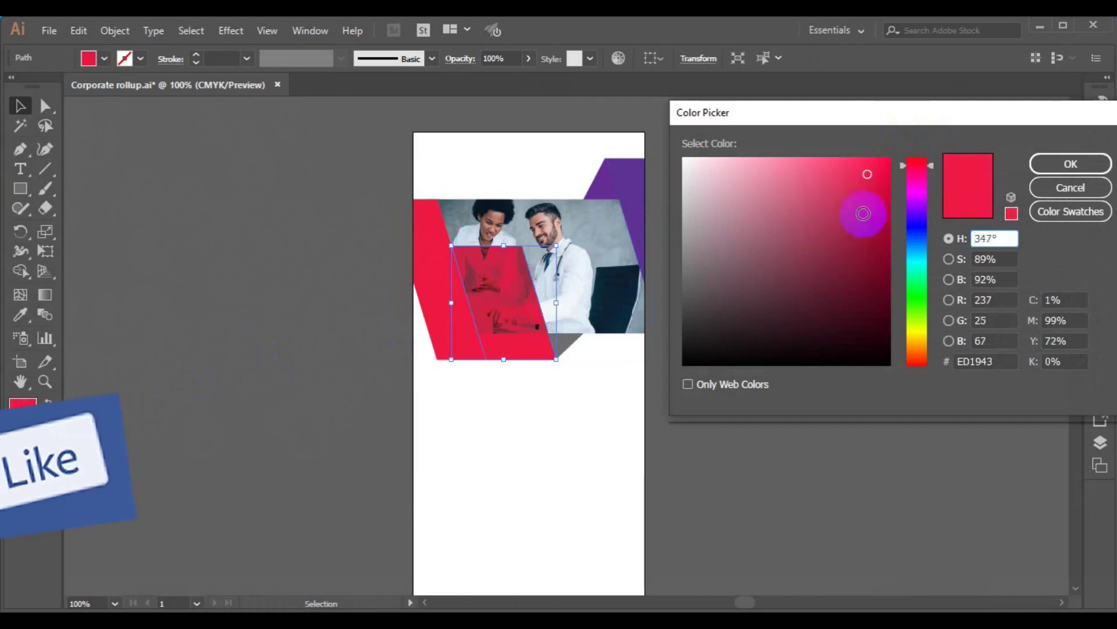
pyautogui.click(879, 222)
pyautogui.click(1070, 164)
# Fill the top-right triangle with the darker red using Normal blending
pyautogui.click(640, 222)
pyautogui.click(20, 315)
pyautogui.click(439, 270)
pyautogui.press('v')
pyautogui.hotkey('ctrl', 'z')
pyautogui.click(21, 315)
pyautogui.click(491, 274)
pyautogui.click(20, 107)
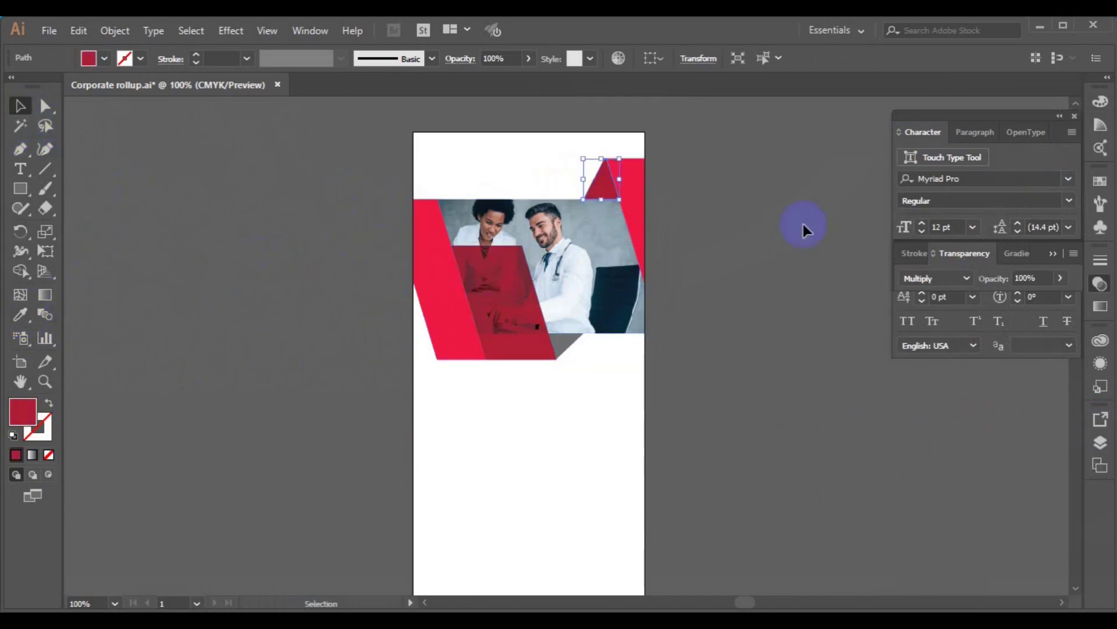
pyautogui.click(966, 278)
pyautogui.click(949, 295)
pyautogui.click(814, 351)
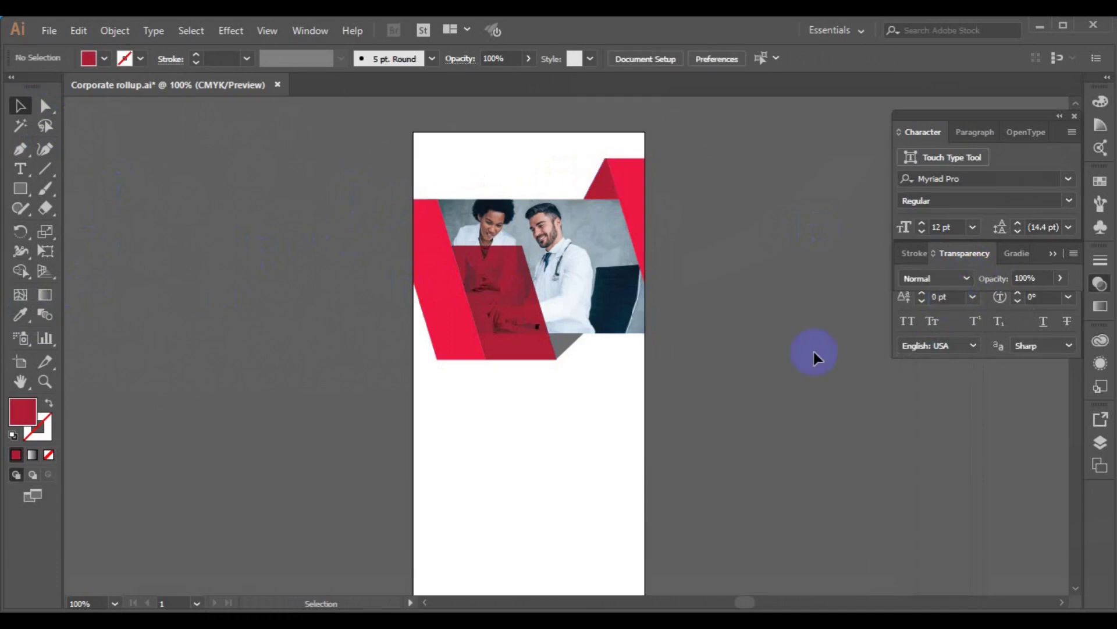
# Fill the small grey triangle under the photo with bright red, then pan down
pyautogui.click(564, 343)
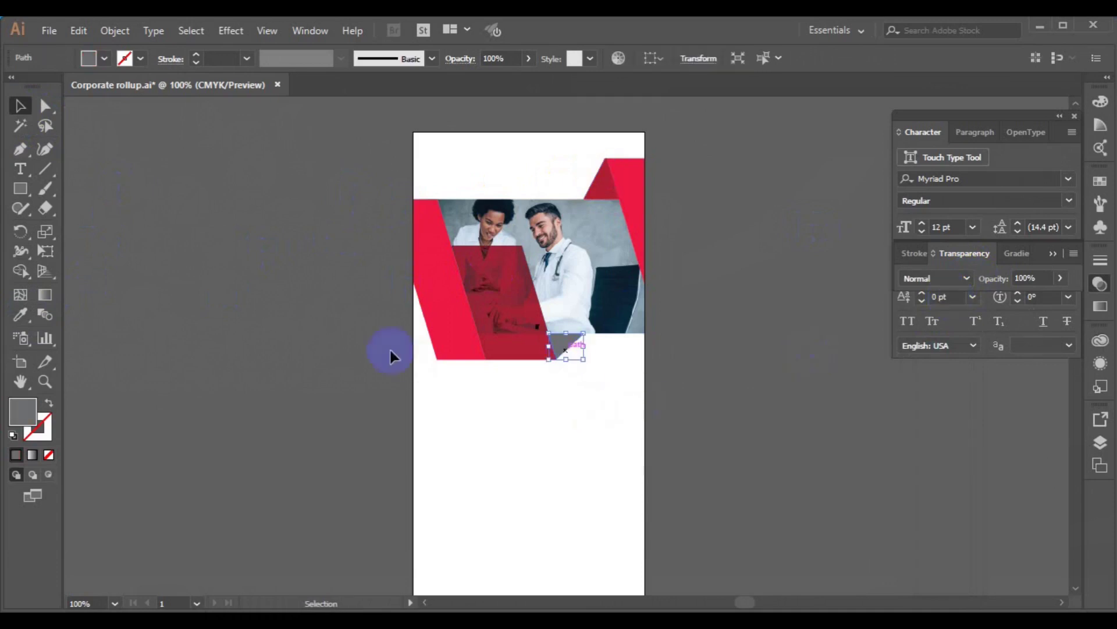
pyautogui.click(17, 317)
pyautogui.click(447, 232)
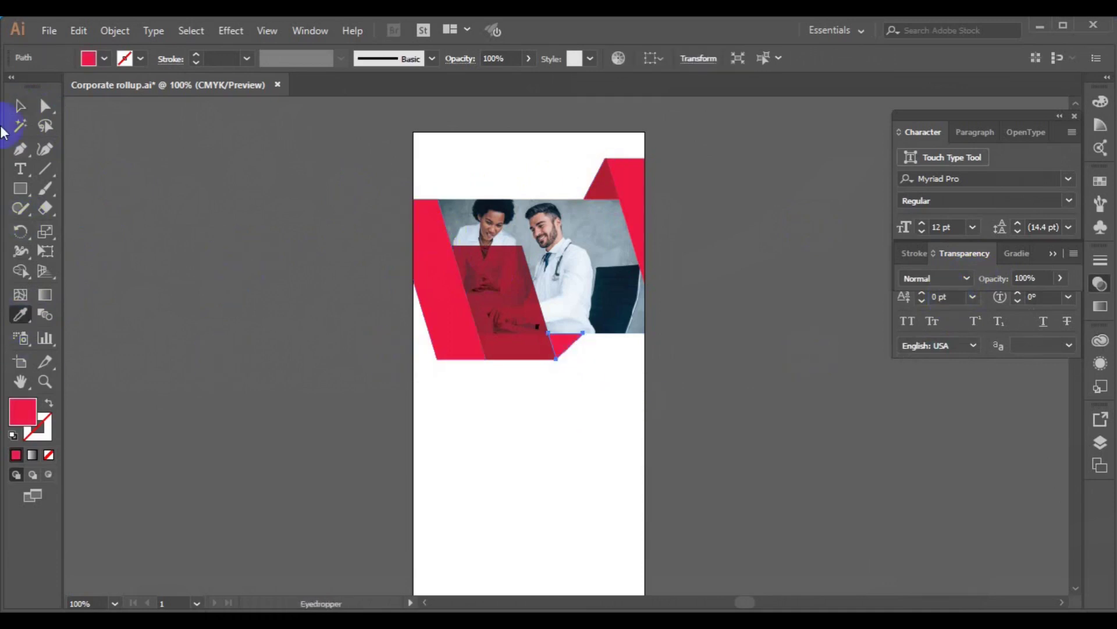
pyautogui.click(332, 331)
pyautogui.press('space')
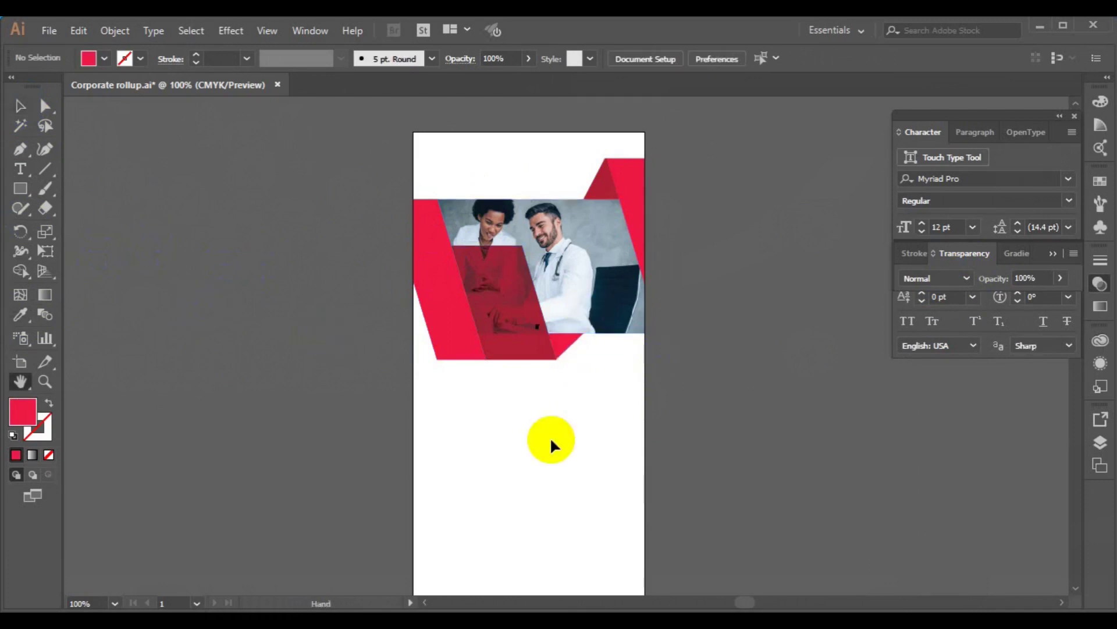
pyautogui.moveTo(550, 460); pyautogui.dragTo(543, 369)
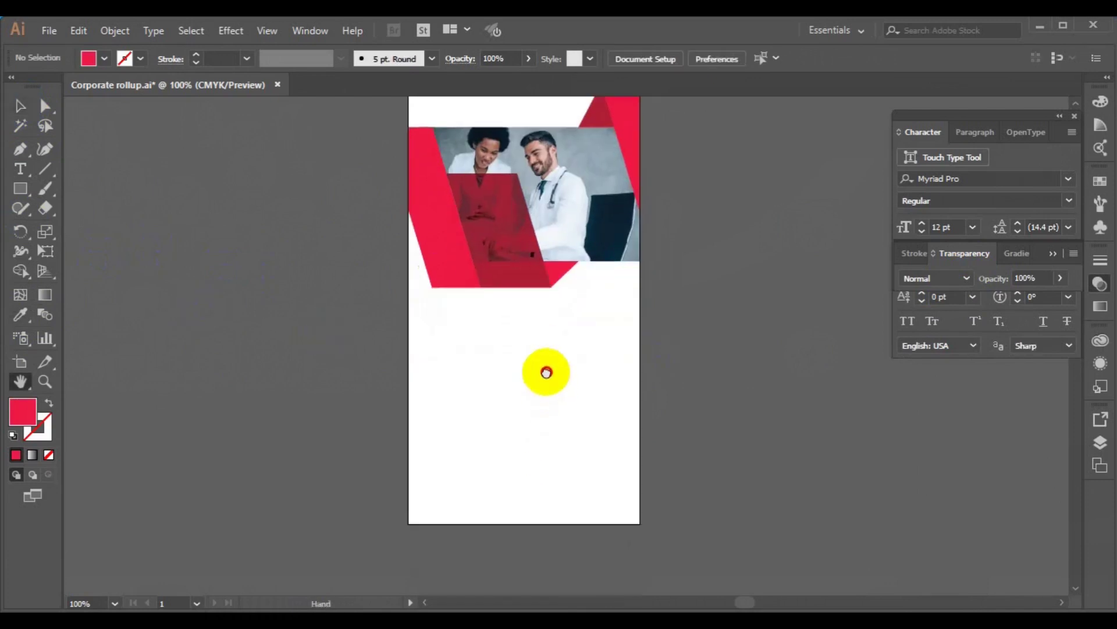
# Draw a no-fill full-width rectangle across the banner's bottom with a black 1 pt outline
pyautogui.click(20, 105)
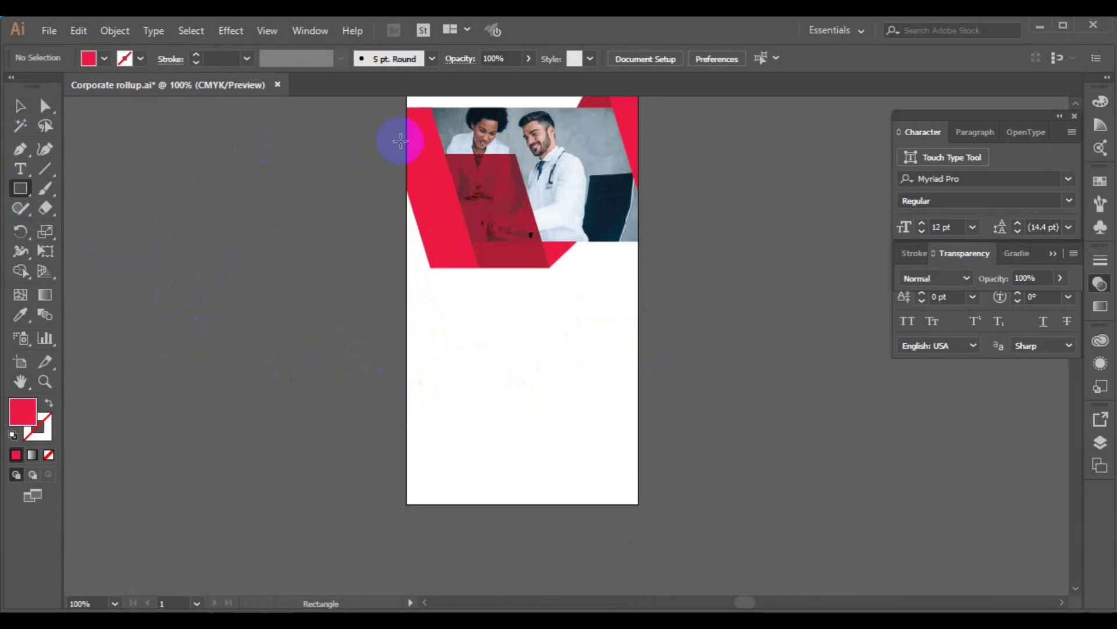
pyautogui.click(105, 58)
pyautogui.click(11, 87)
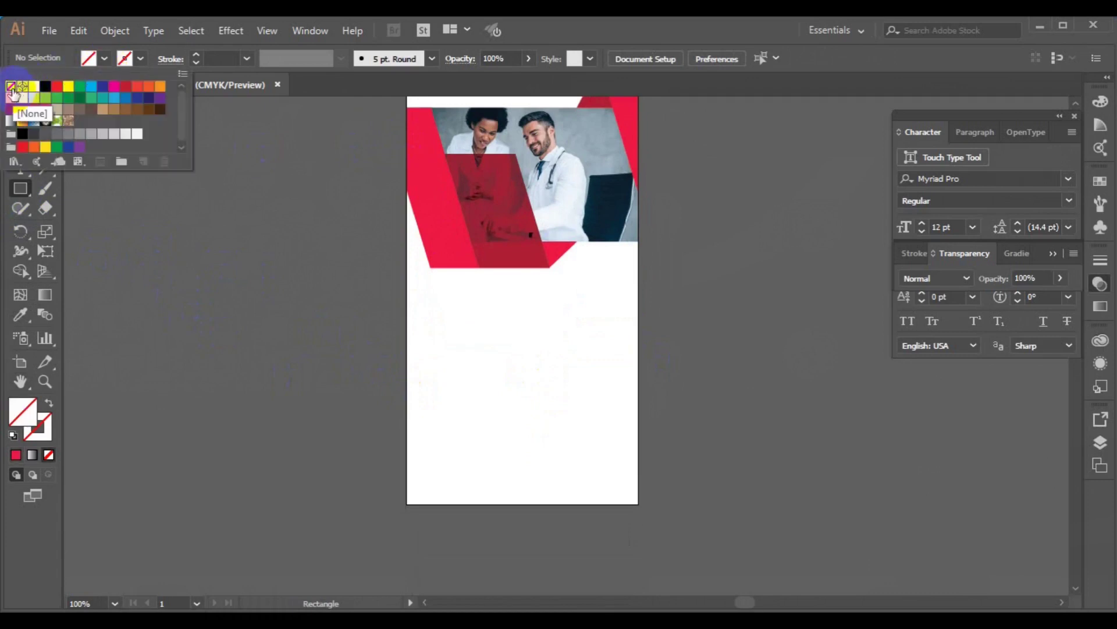
pyautogui.click(21, 186)
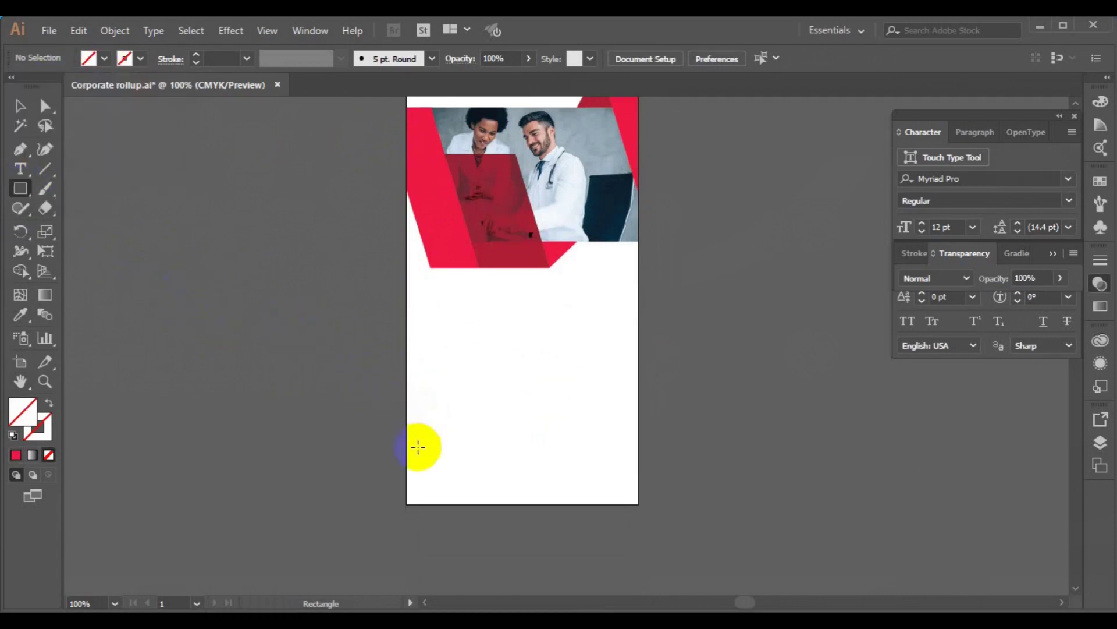
pyautogui.moveTo(406, 444); pyautogui.dragTo(641, 504)
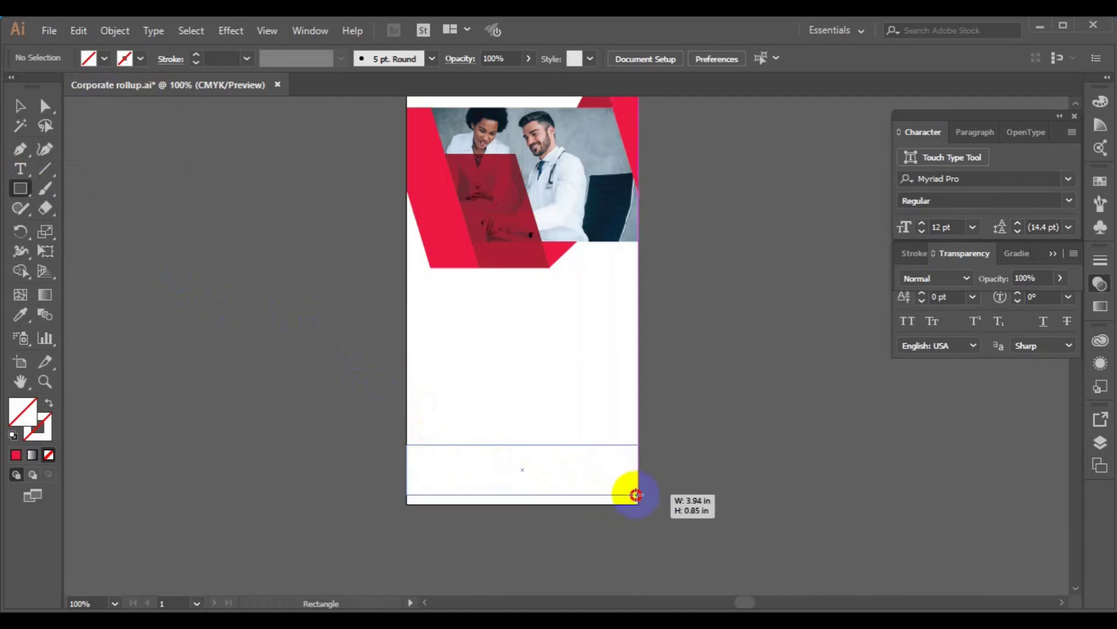
pyautogui.moveTo(639, 501); pyautogui.dragTo(639, 492)
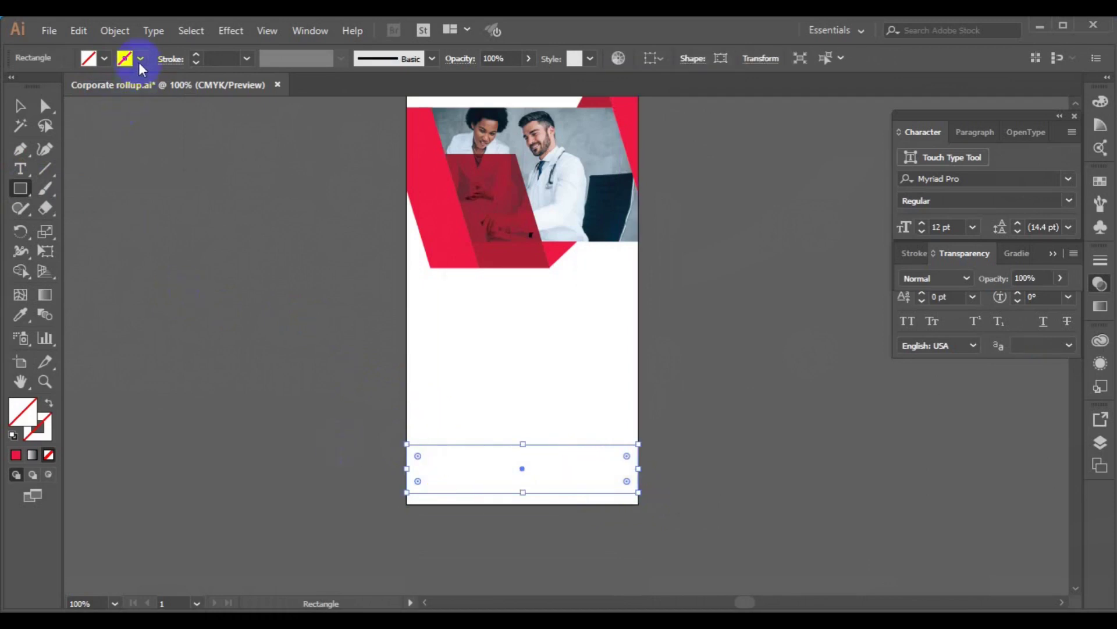
pyautogui.click(140, 58)
pyautogui.click(46, 86)
pyautogui.click(20, 106)
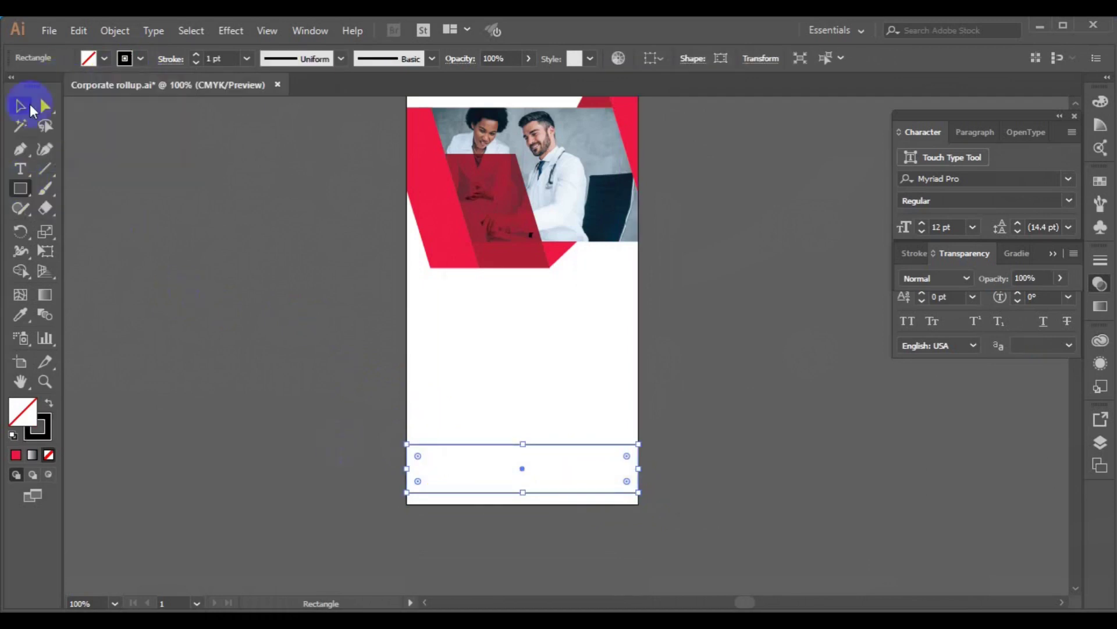
pyautogui.click(152, 235)
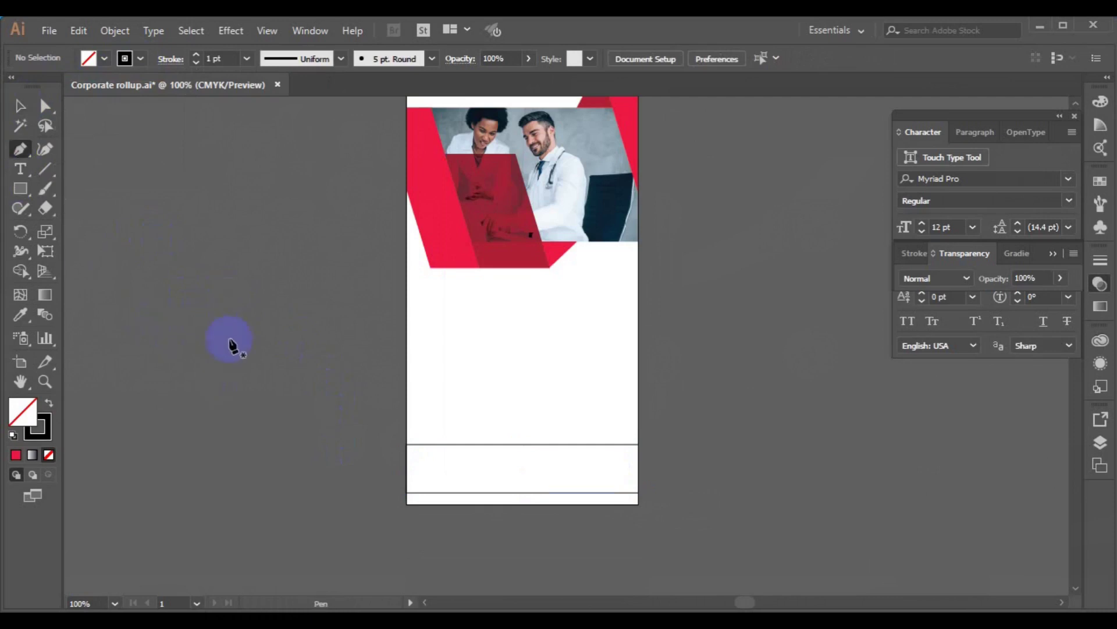
# With the Pen tool, draw a slanted line up from the bottom band
pyautogui.click(447, 441)
pyautogui.click(446, 437)
pyautogui.moveTo(448, 441); pyautogui.dragTo(409, 474)
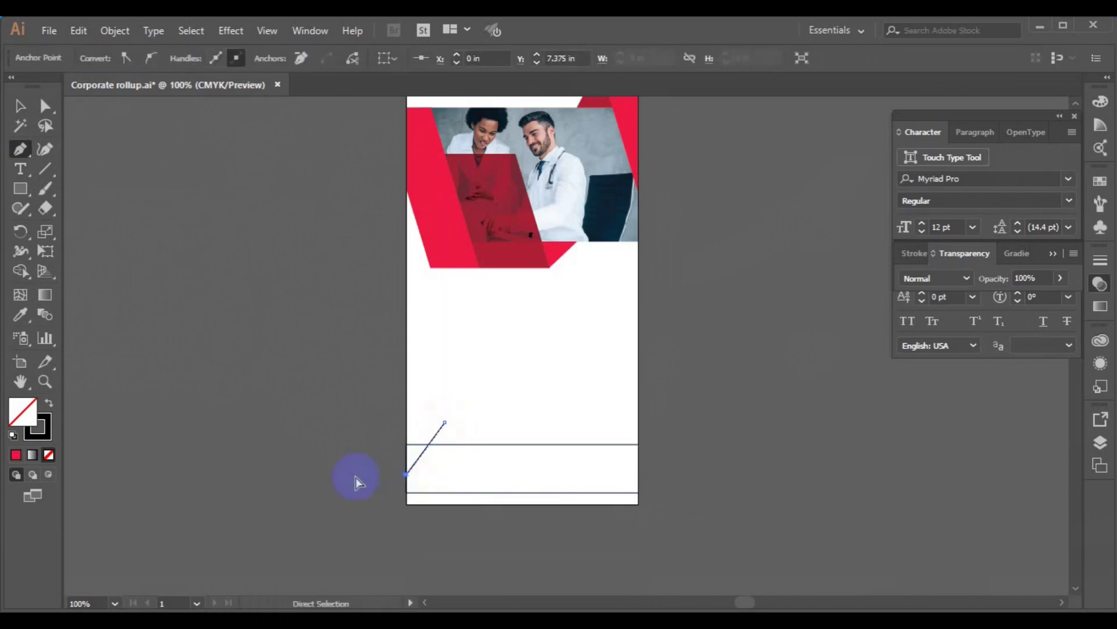
pyautogui.keyDown('ctrl'); pyautogui.click(357, 479); pyautogui.keyUp('ctrl')
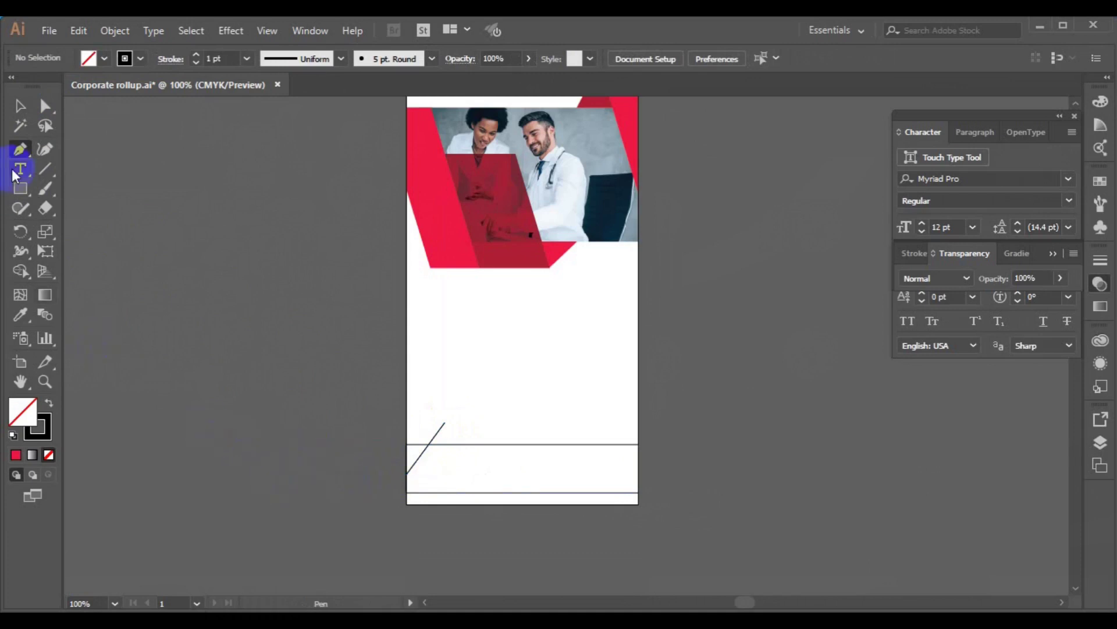
# Draw a short horizontal line across the diagonal's top
pyautogui.moveTo(394, 422); pyautogui.dragTo(452, 429)
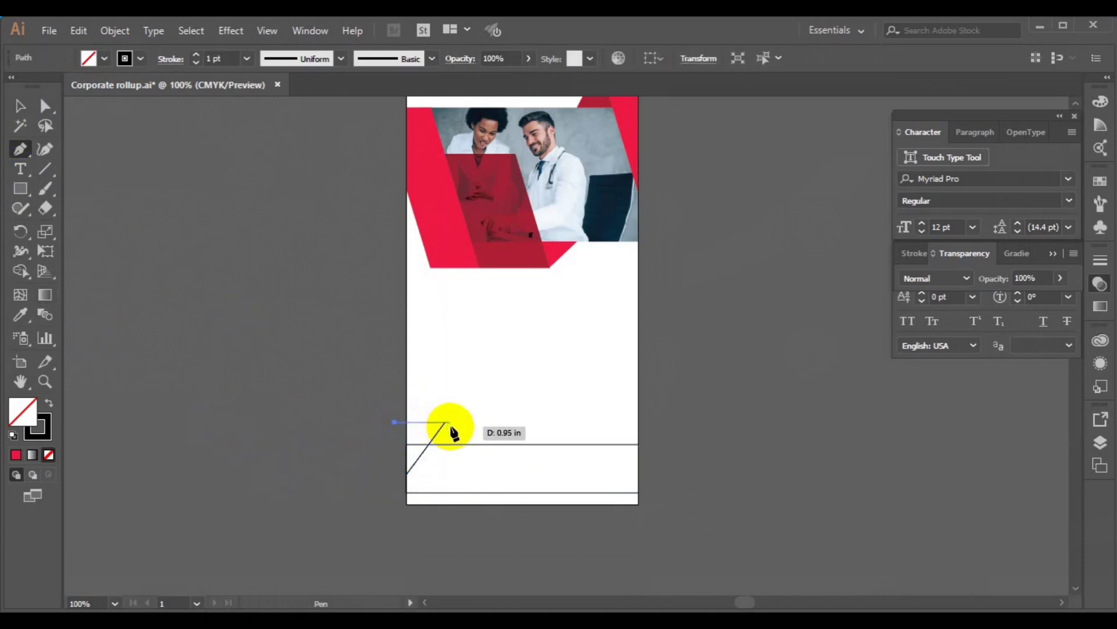
pyautogui.keyDown('ctrl'); pyautogui.click(175, 362); pyautogui.keyUp('ctrl')
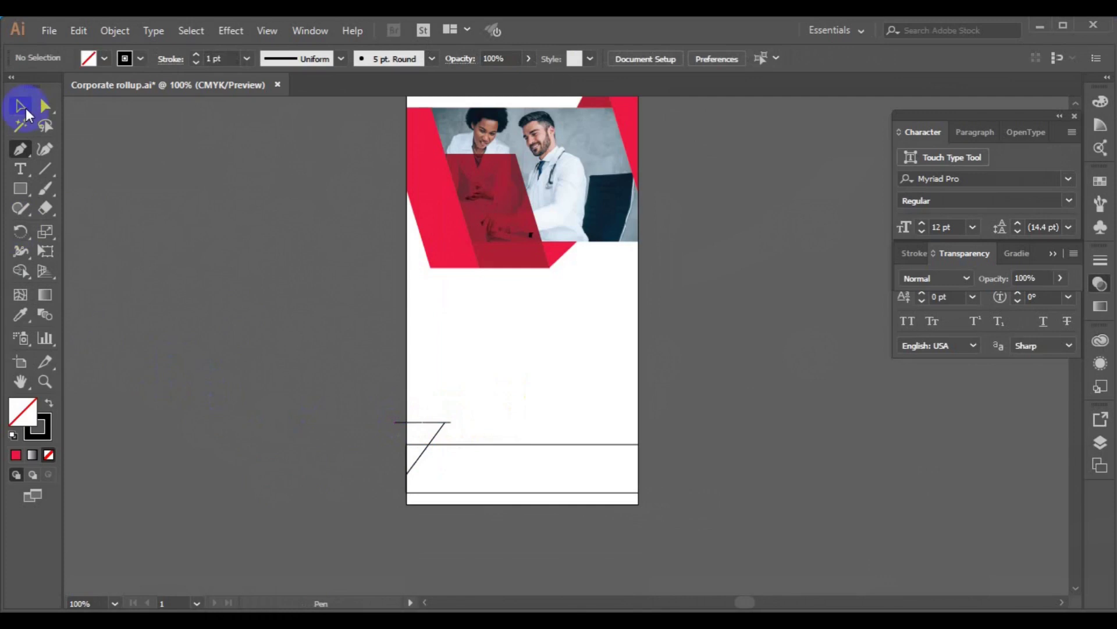
pyautogui.click(396, 422)
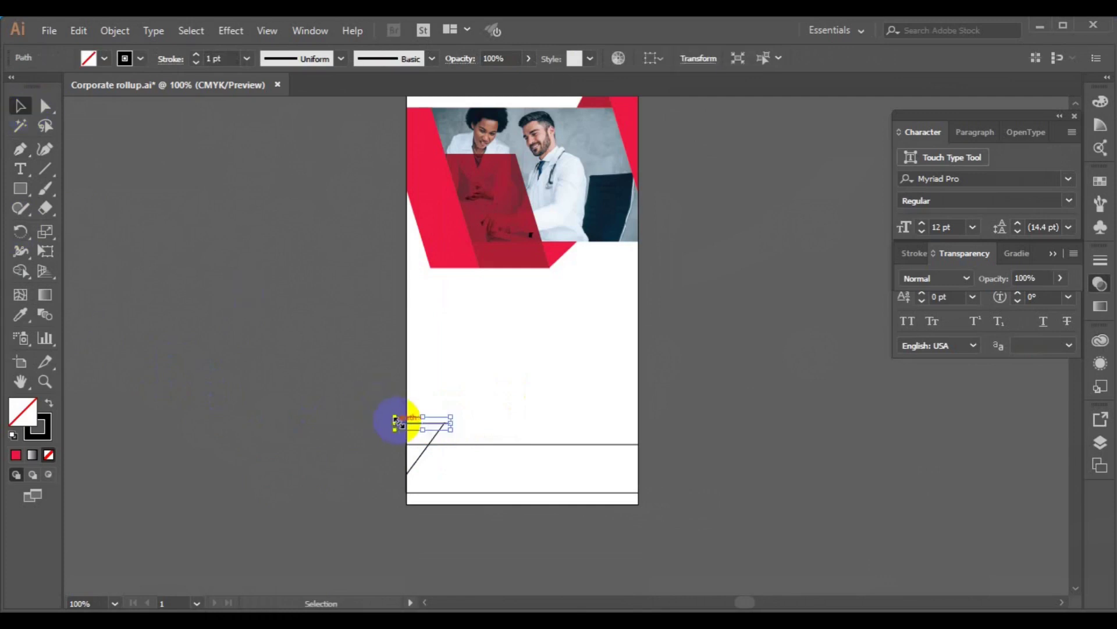
pyautogui.click(348, 407)
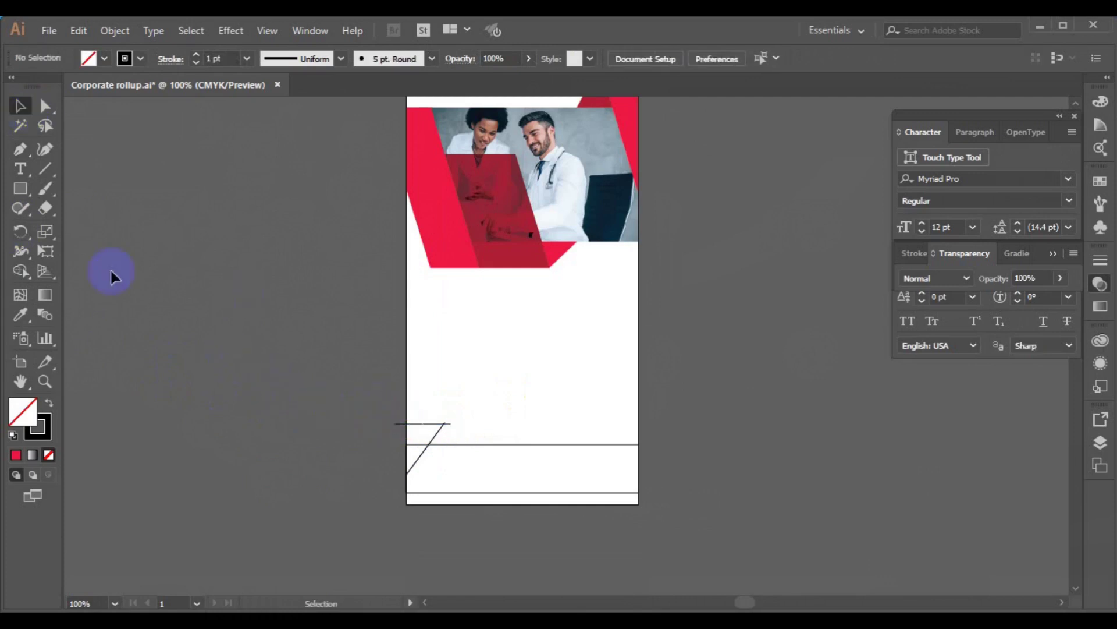
# Draw a short vertical line from the footer band's top edge to the diagonal's top
pyautogui.hotkey('ctrl', '+')
pyautogui.click(19, 150)
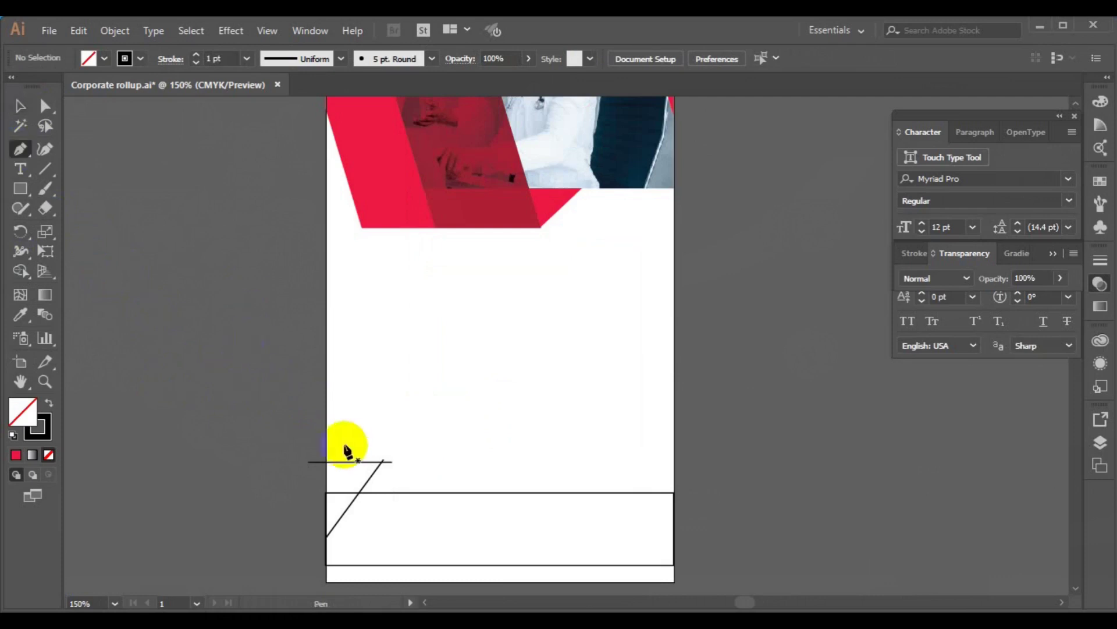
pyautogui.click(383, 493)
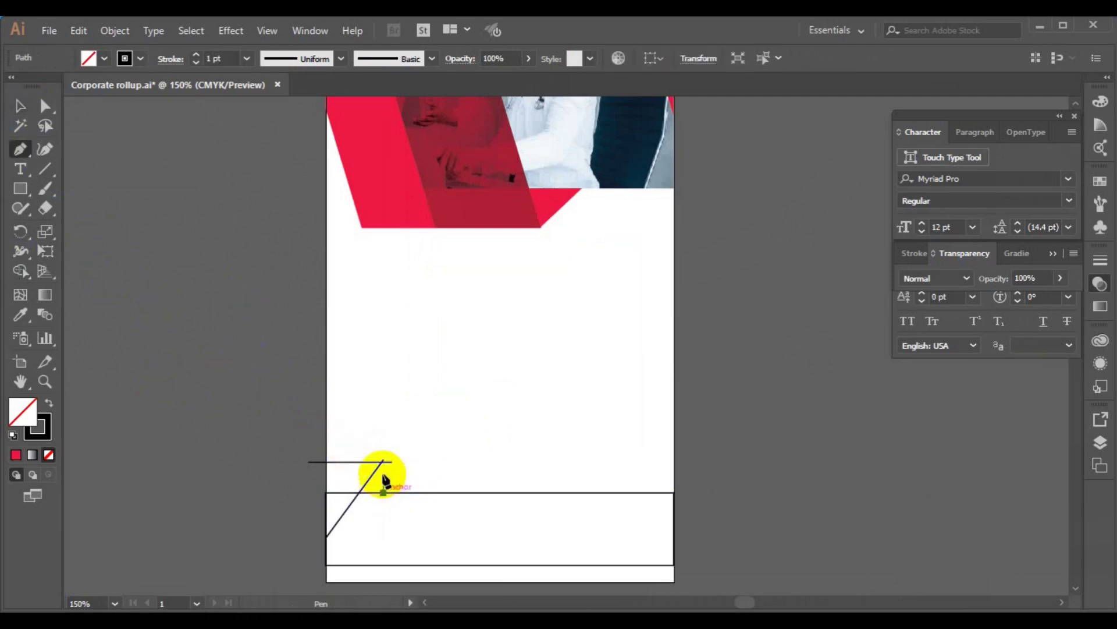
pyautogui.click(383, 462)
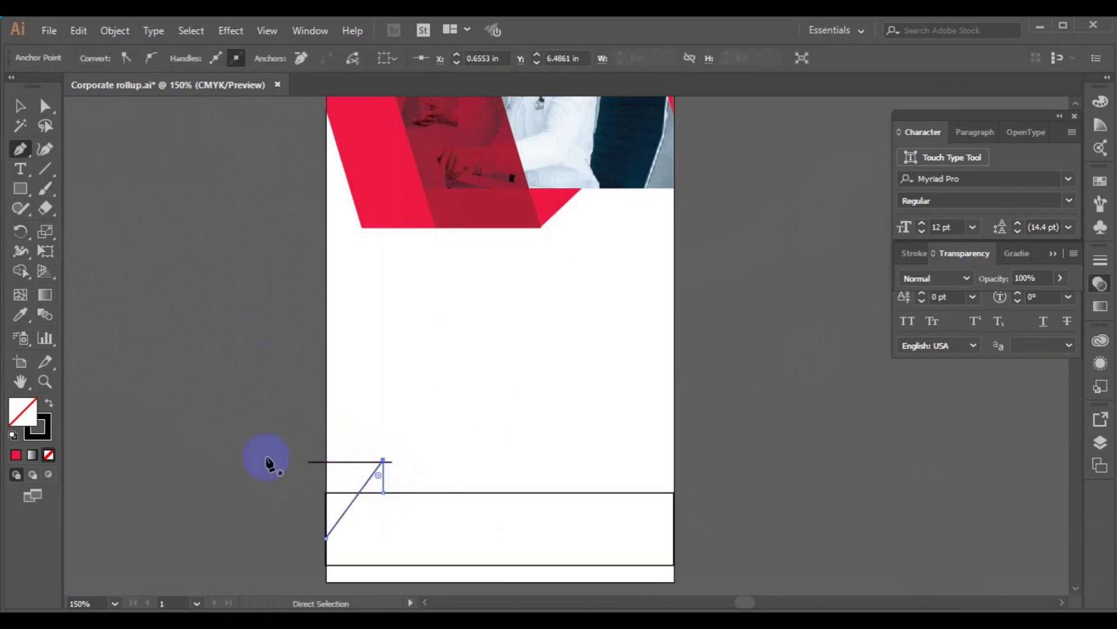
pyautogui.keyDown('ctrl'); pyautogui.click(147, 464); pyautogui.keyUp('ctrl')
pyautogui.click(21, 106)
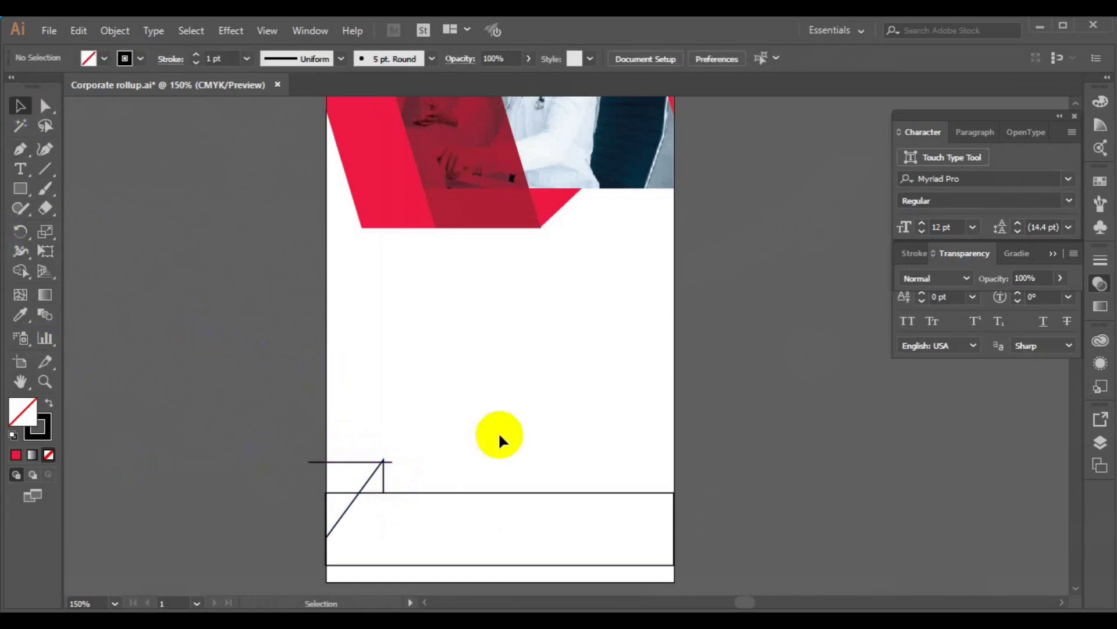
# Try a black Shape Builder fill on the triangle left of the diagonal, then undo it
pyautogui.press('h')
pyautogui.moveTo(554, 536); pyautogui.dragTo(554, 456)
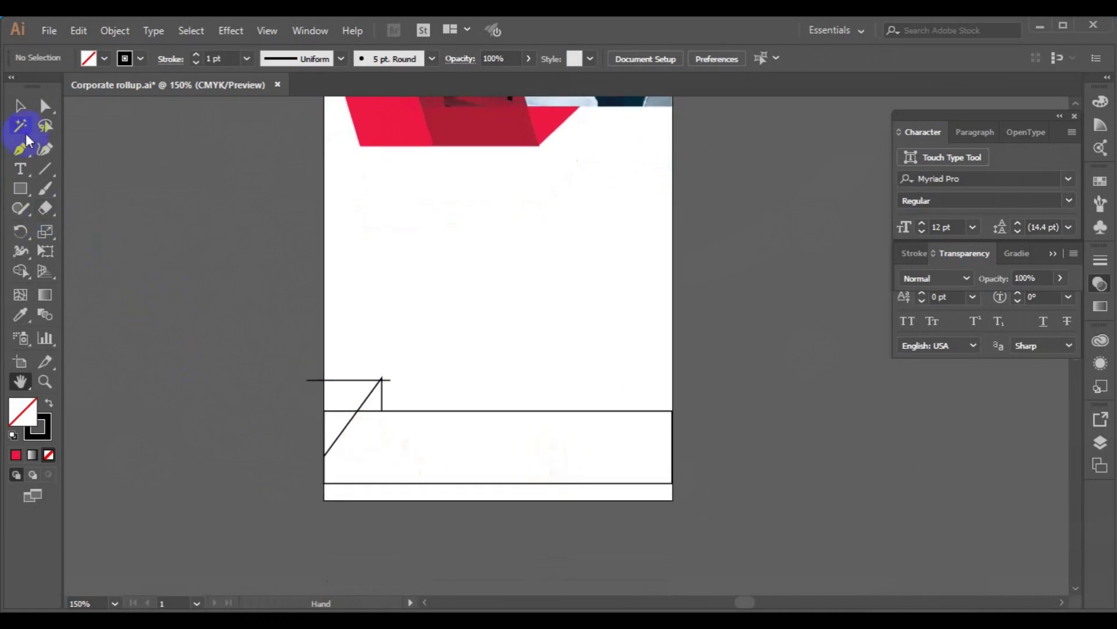
pyautogui.moveTo(237, 298); pyautogui.dragTo(690, 509)
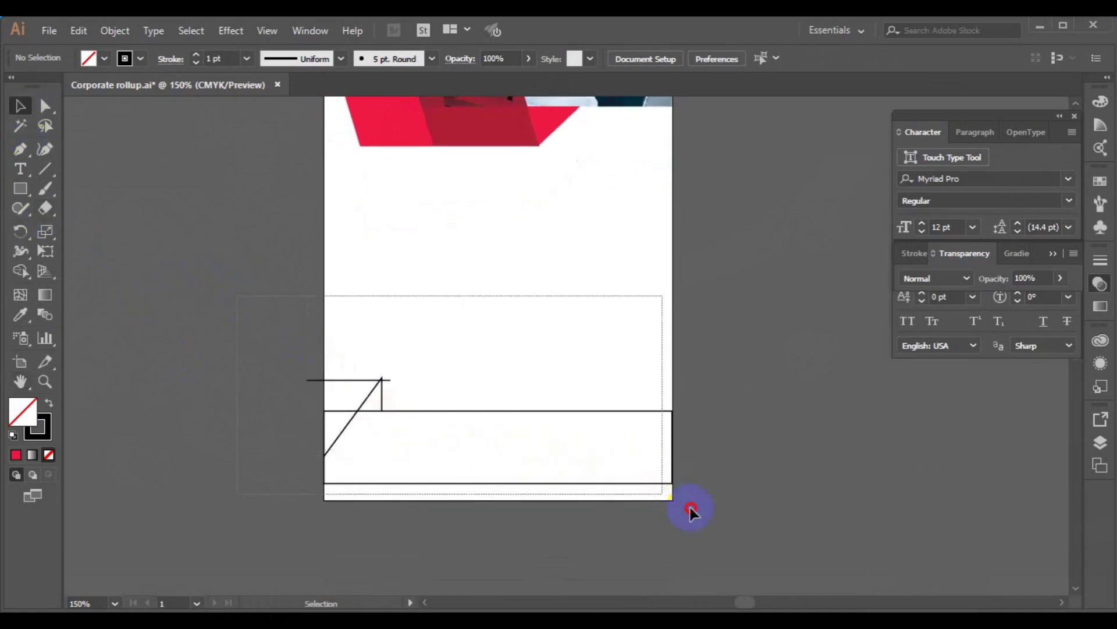
pyautogui.click(21, 271)
pyautogui.click(105, 58)
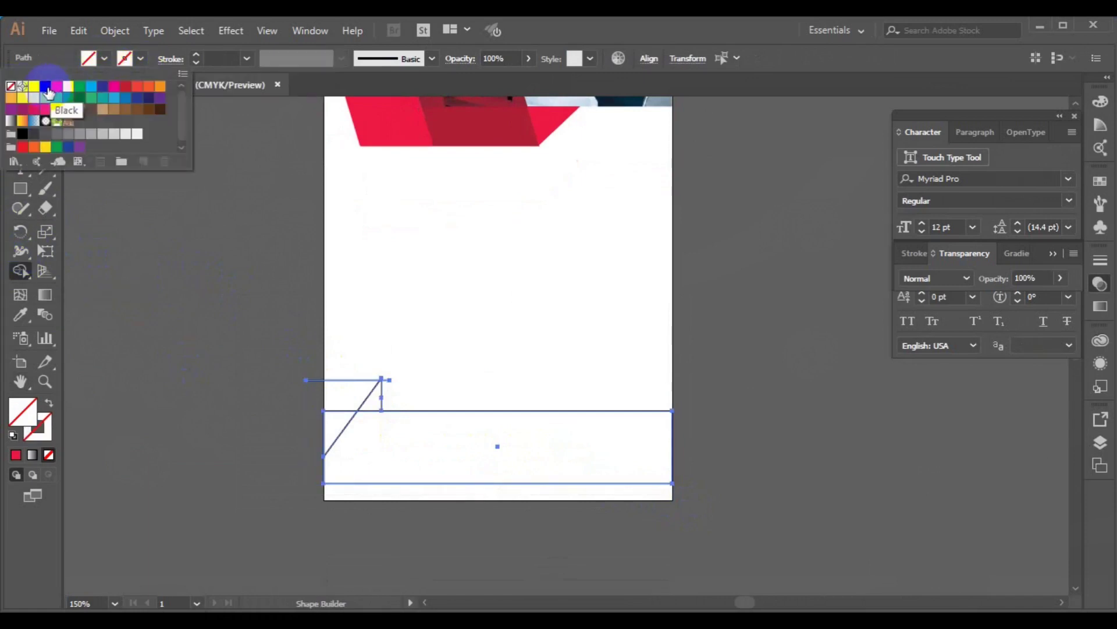
pyautogui.click(45, 86)
pyautogui.click(350, 396)
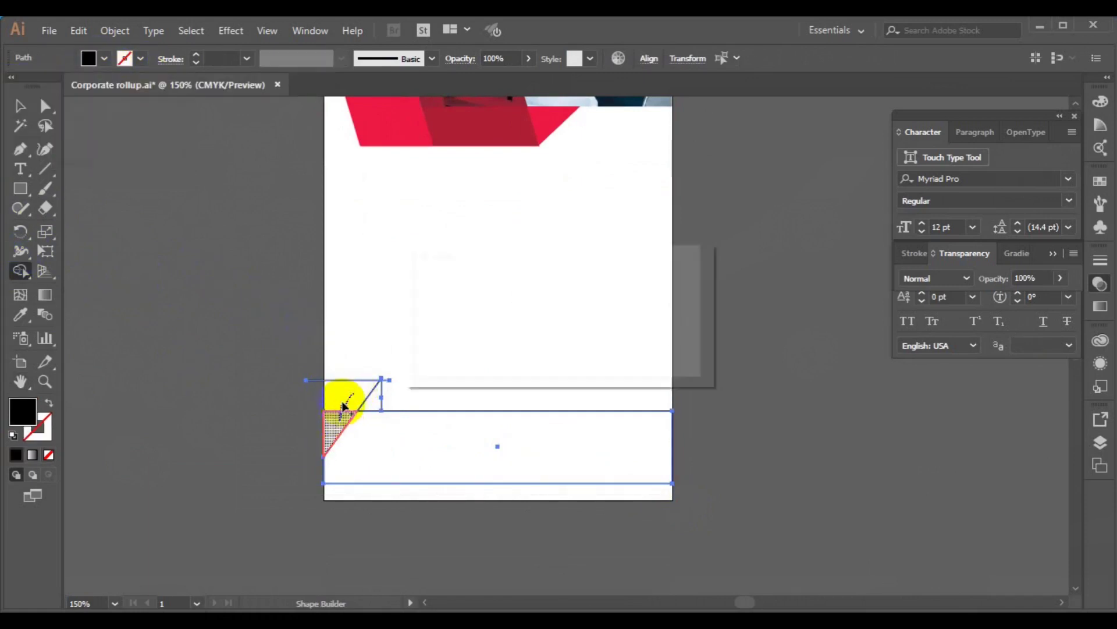
pyautogui.moveTo(347, 391); pyautogui.dragTo(348, 414)
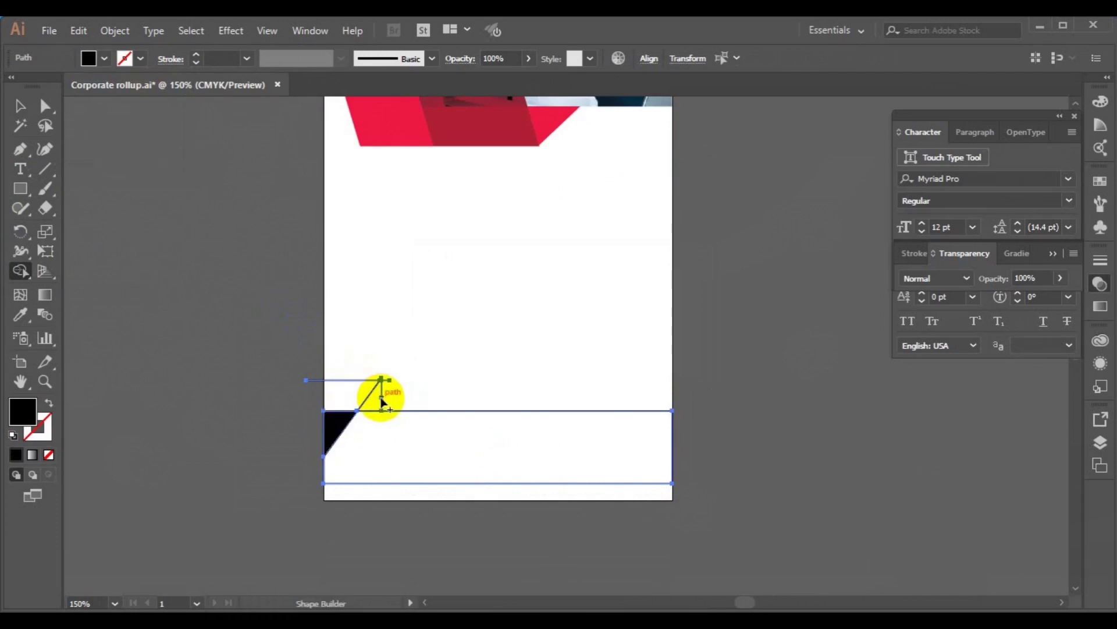
pyautogui.hotkey('ctrl', 'z')
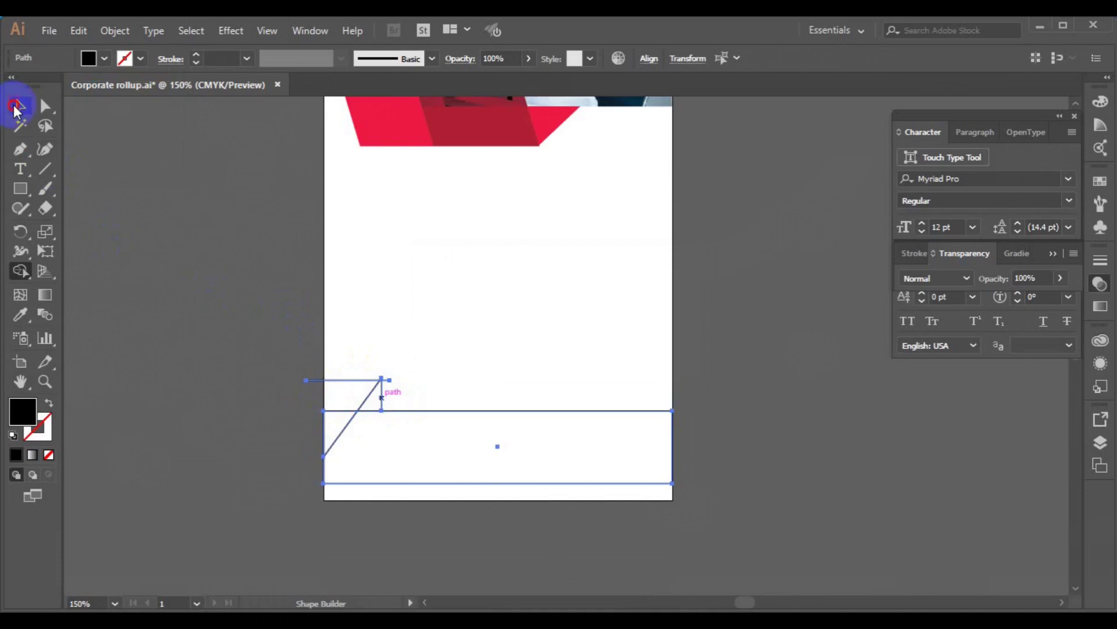
# Draw a vertical line along the artboard's left edge down to the footer band
pyautogui.click(18, 109)
pyautogui.click(326, 404)
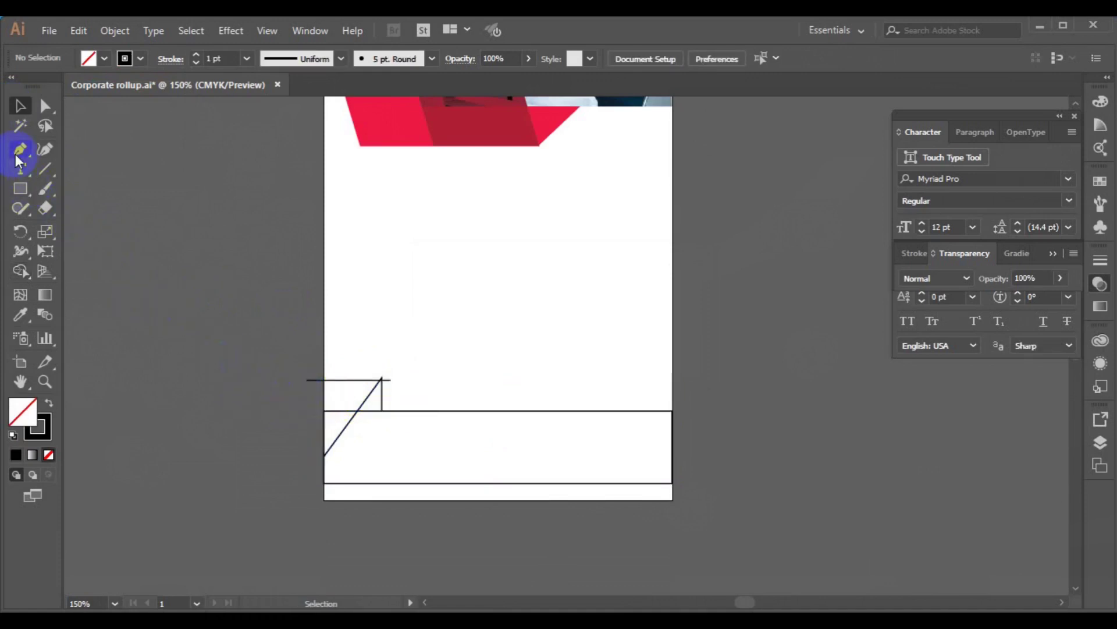
pyautogui.click(324, 317)
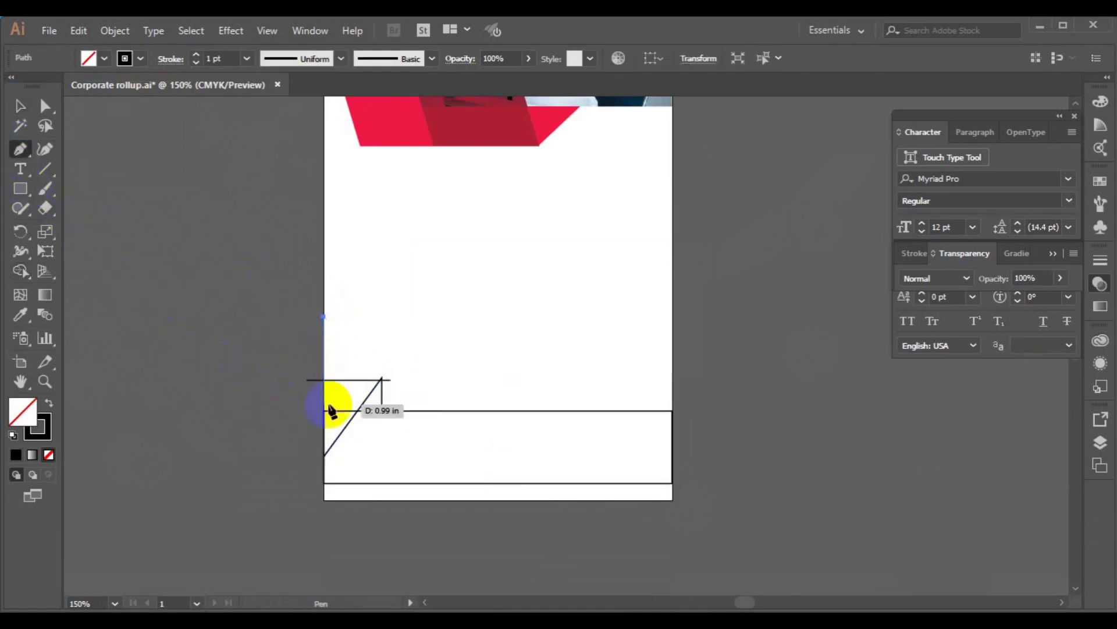
pyautogui.click(324, 490)
pyautogui.keyDown('ctrl'); pyautogui.click(231, 451); pyautogui.keyUp('ctrl')
pyautogui.click(20, 106)
# Merge the two corner triangles into one black, strokeless shape with Shape Builder
pyautogui.moveTo(380, 380); pyautogui.dragTo(460, 422)
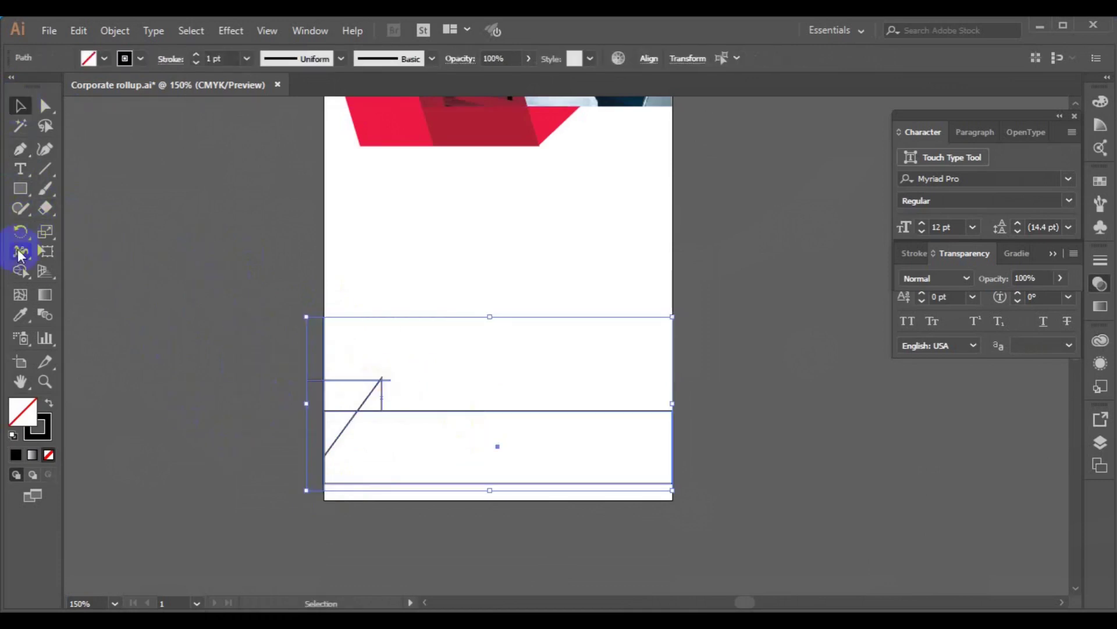
pyautogui.click(20, 271)
pyautogui.click(105, 58)
pyautogui.click(44, 87)
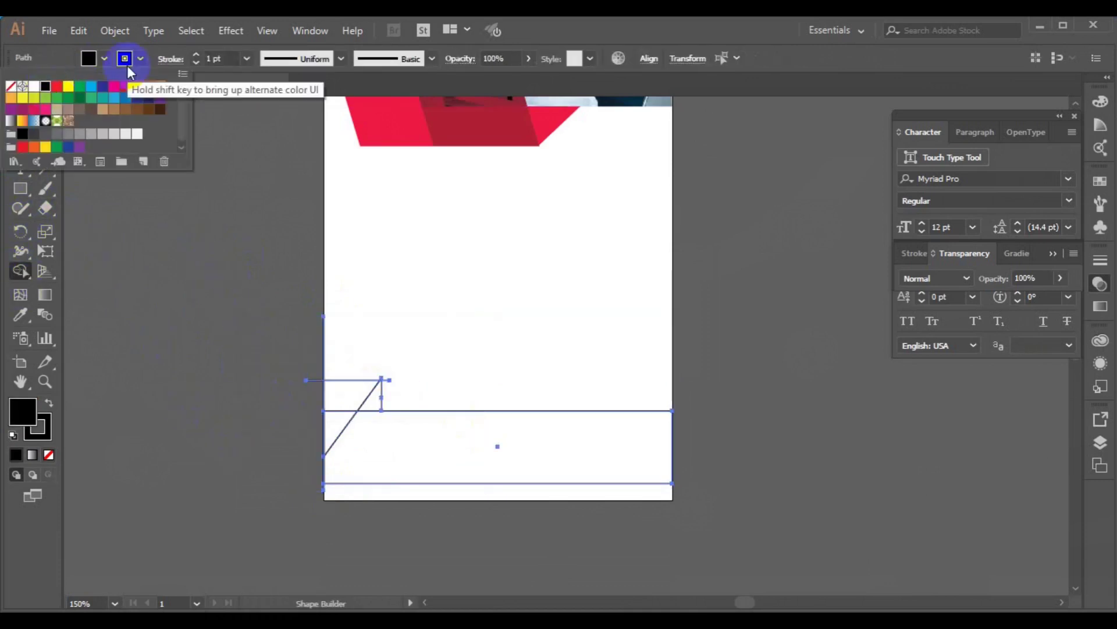
pyautogui.click(104, 58)
pyautogui.click(11, 87)
pyautogui.click(345, 394)
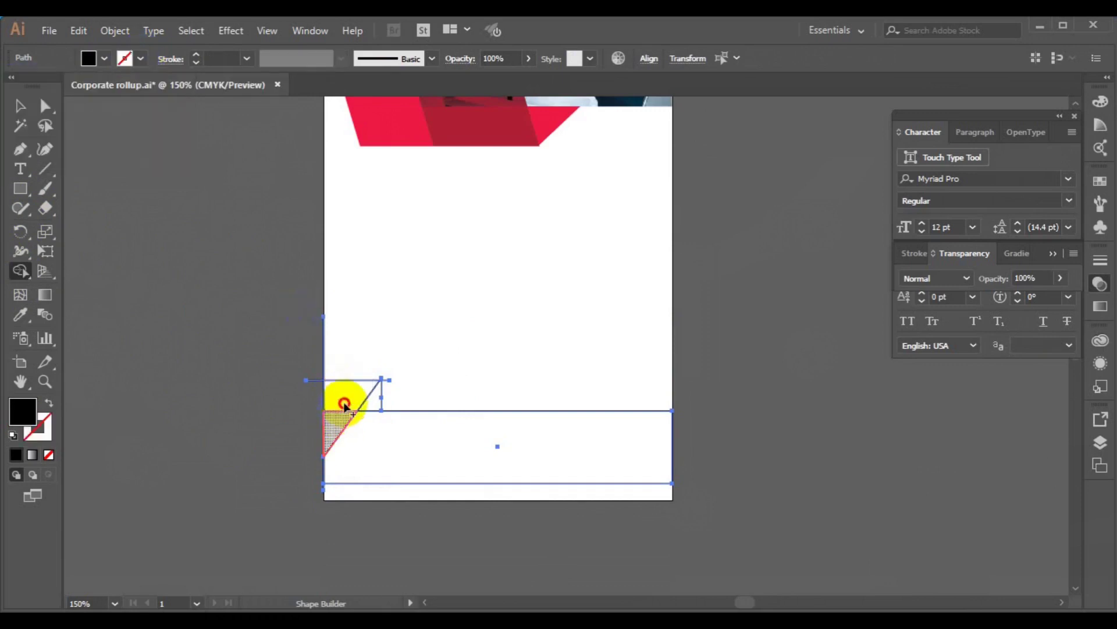
pyautogui.moveTo(337, 420); pyautogui.dragTo(349, 387)
# Fill the small triangle beside the corner light grey
pyautogui.click(105, 59)
pyautogui.click(103, 134)
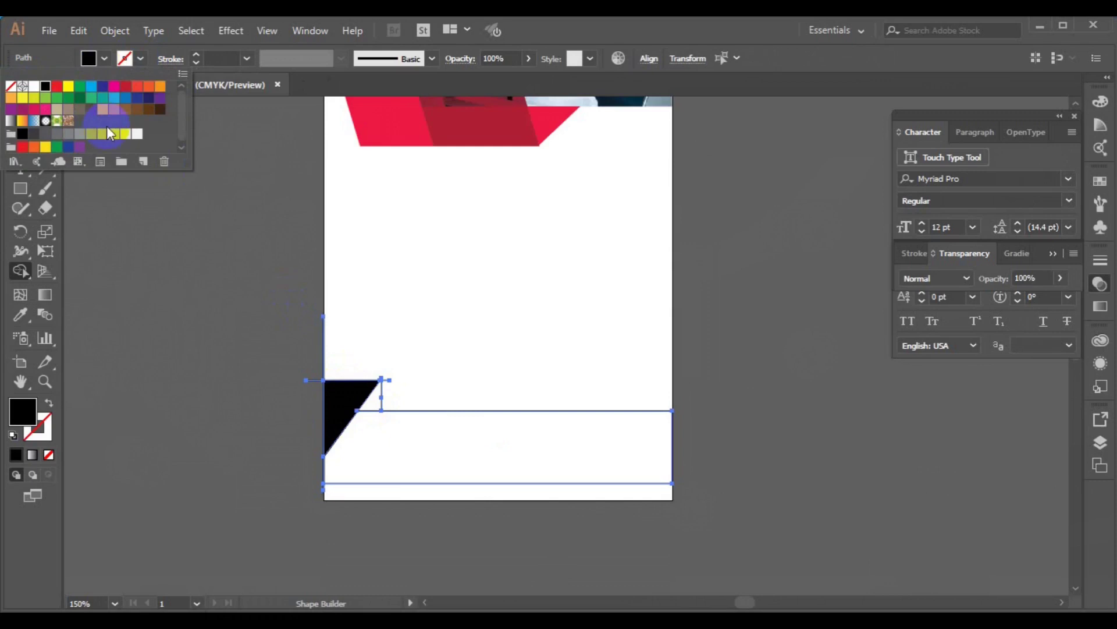
pyautogui.click(377, 401)
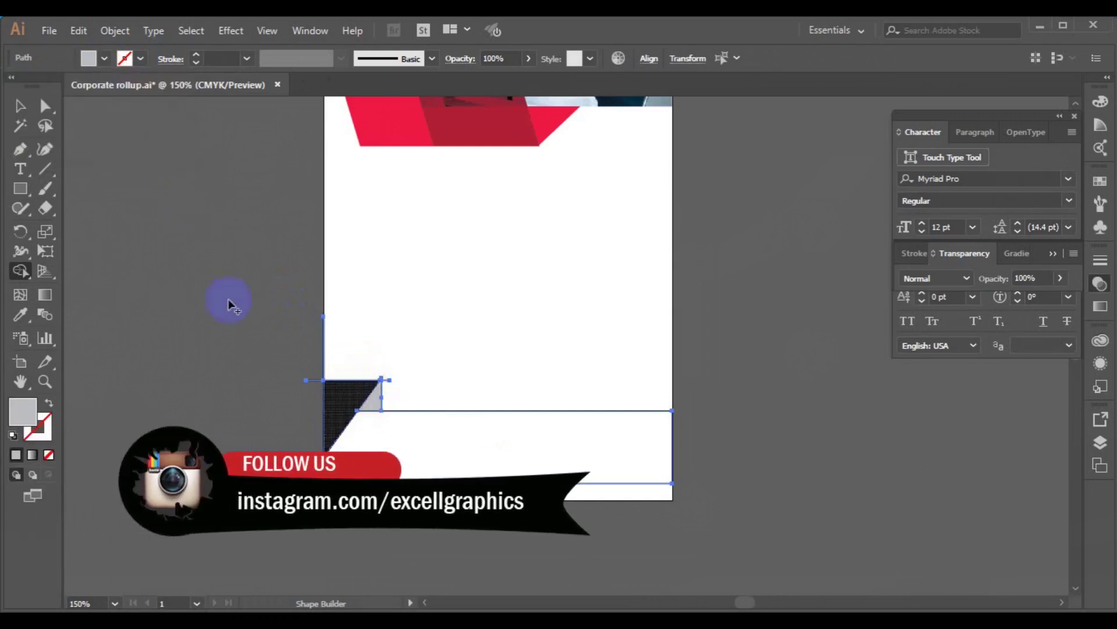
pyautogui.click(17, 107)
pyautogui.click(130, 238)
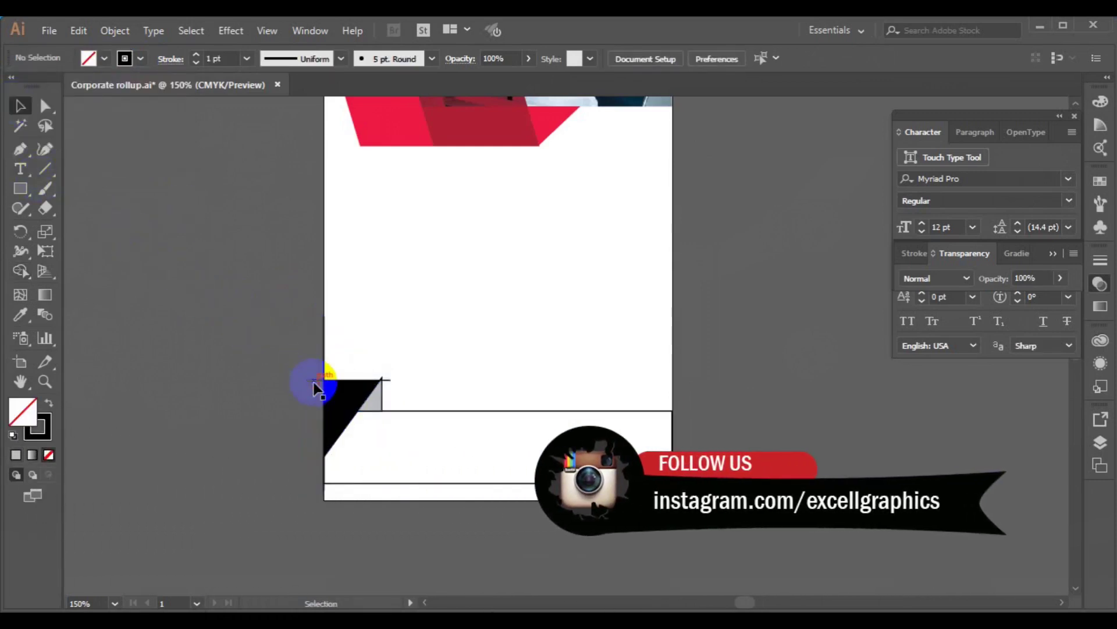
# Remove the strokes from the small grey triangle and the black triangle
pyautogui.click(390, 382)
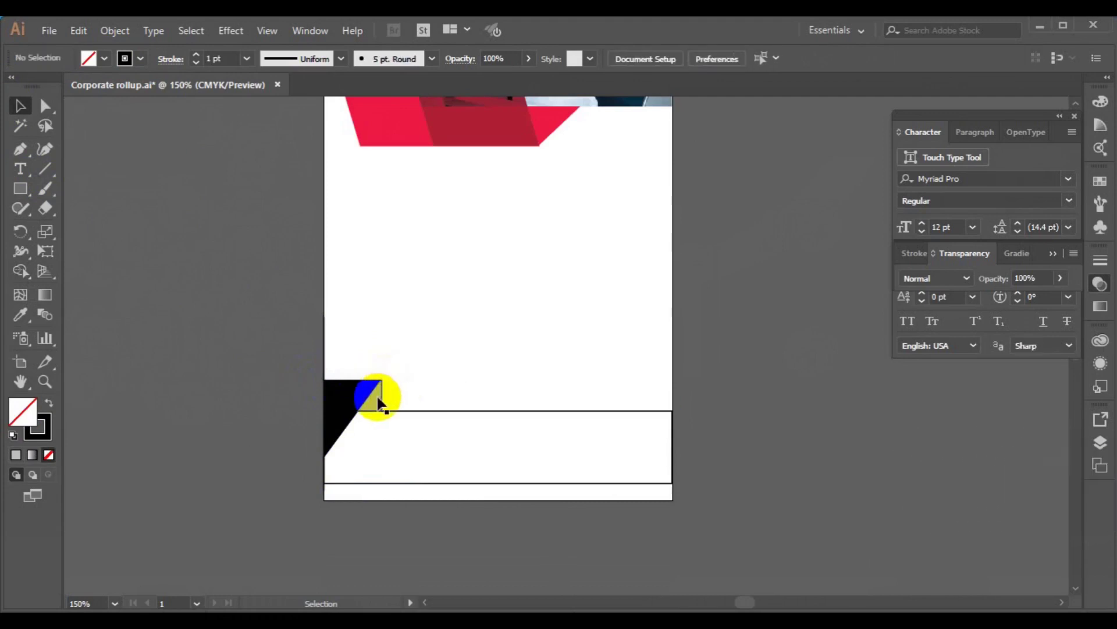
pyautogui.click(374, 396)
pyautogui.click(141, 59)
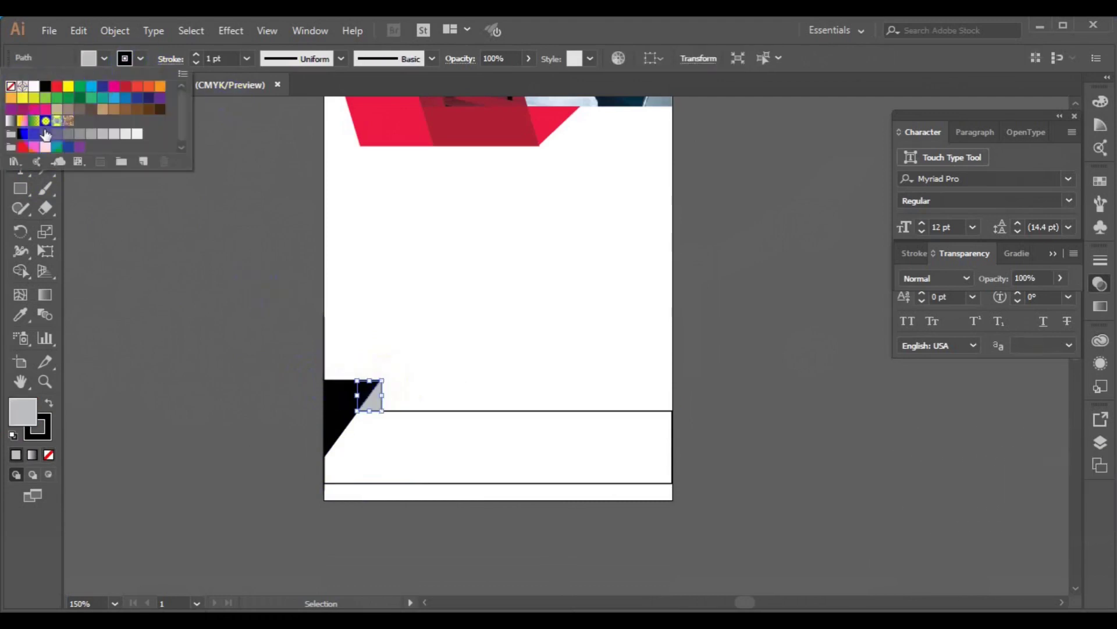
pyautogui.click(13, 89)
pyautogui.click(175, 281)
pyautogui.click(326, 414)
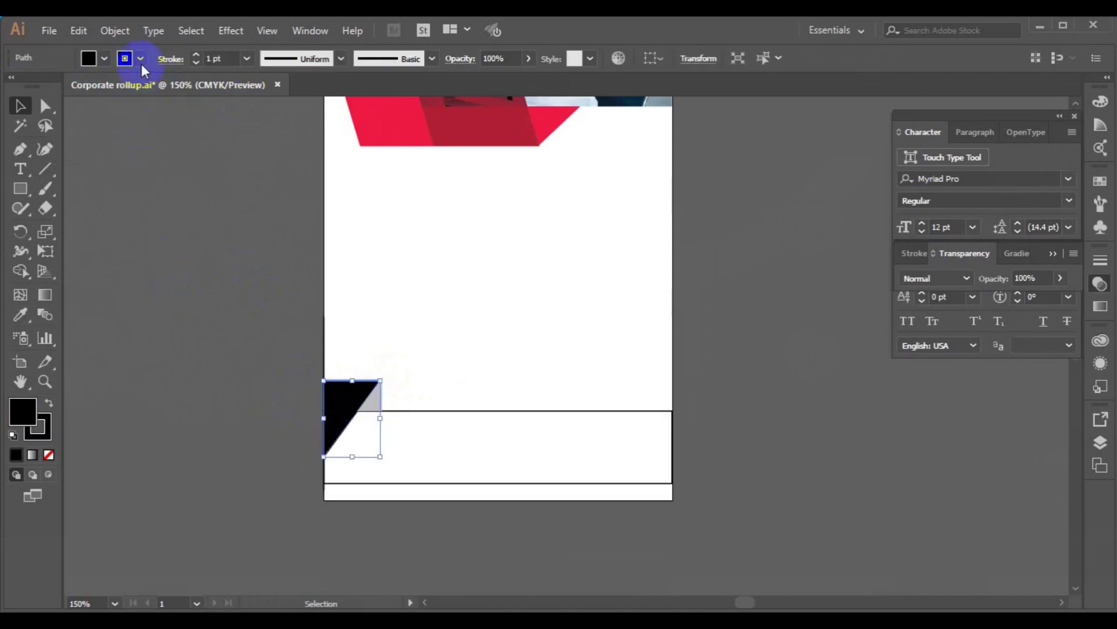
pyautogui.click(140, 58)
pyautogui.click(13, 87)
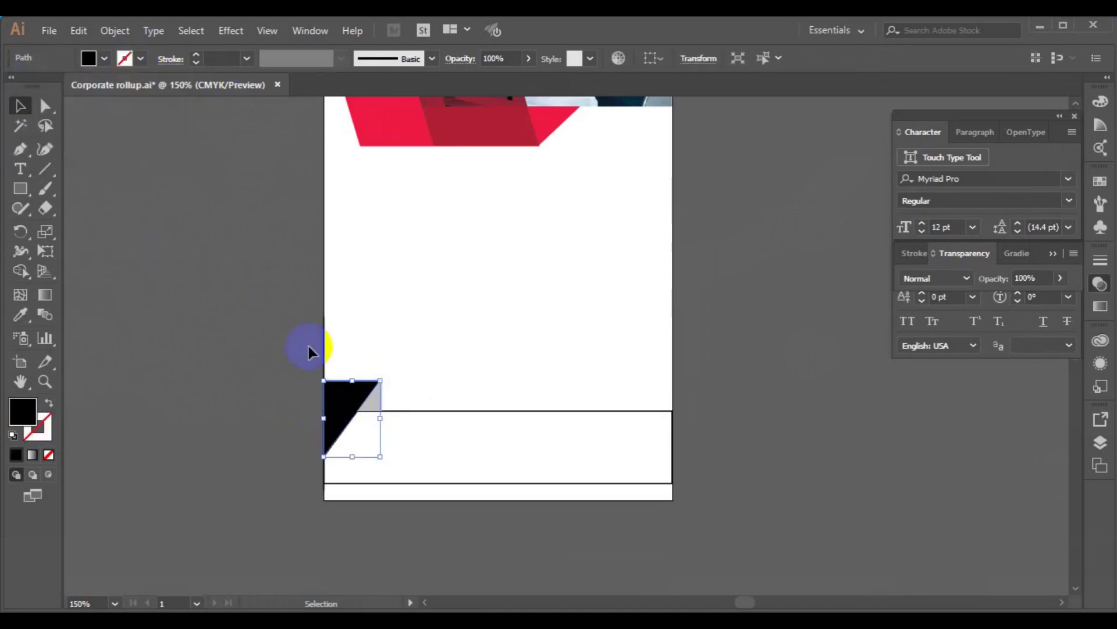
pyautogui.click(377, 404)
# Group the two triangles and make a copy reflected across the horizontal axis
pyautogui.click(379, 390)
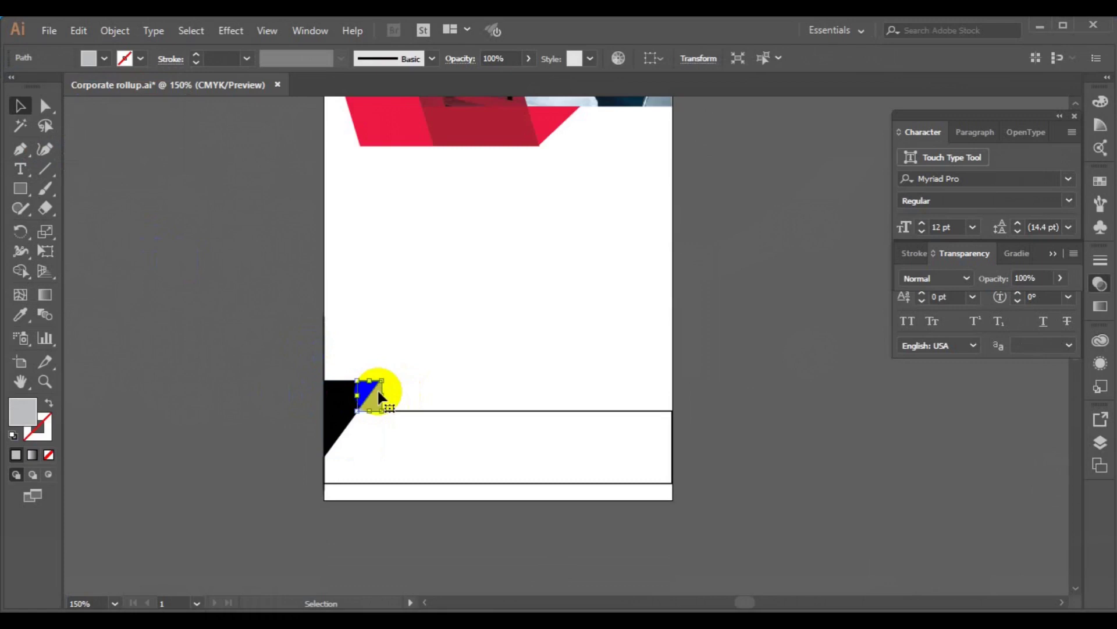
pyautogui.keyDown('shift'); pyautogui.click(344, 415); pyautogui.keyUp('shift')
pyautogui.hotkey('ctrl', 'g')
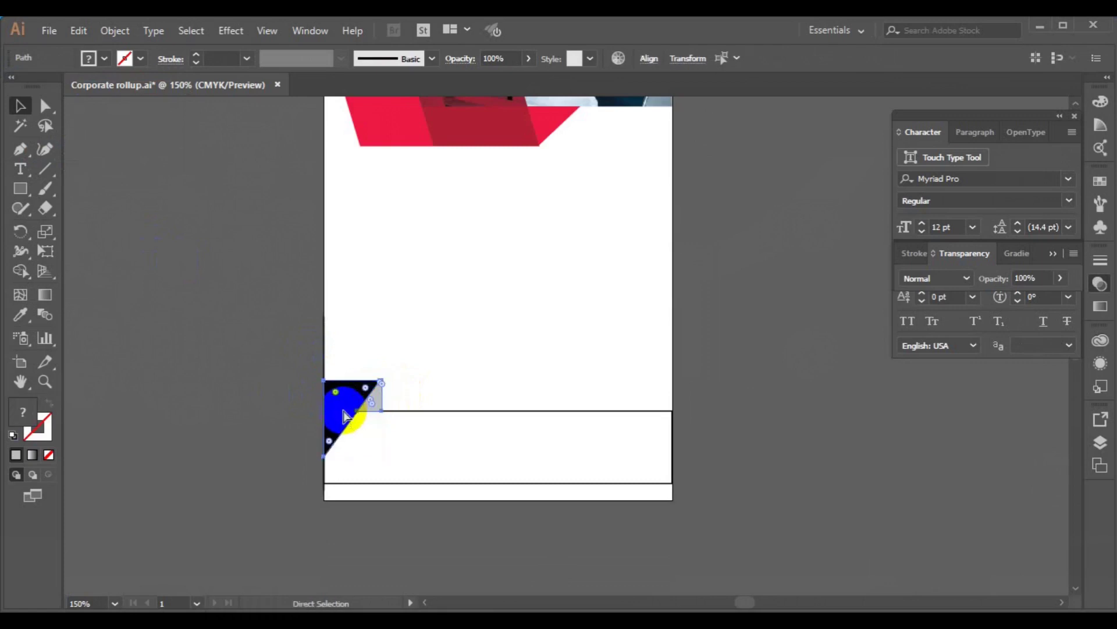
pyautogui.rightClick(352, 403)
pyautogui.moveTo(401, 302)
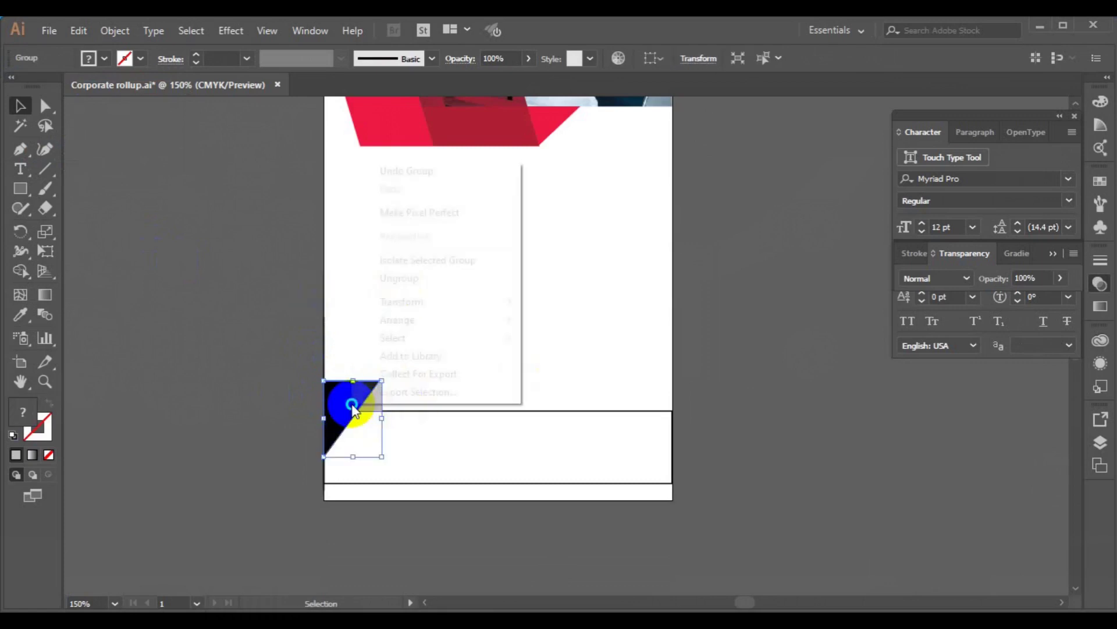
pyautogui.click(567, 361)
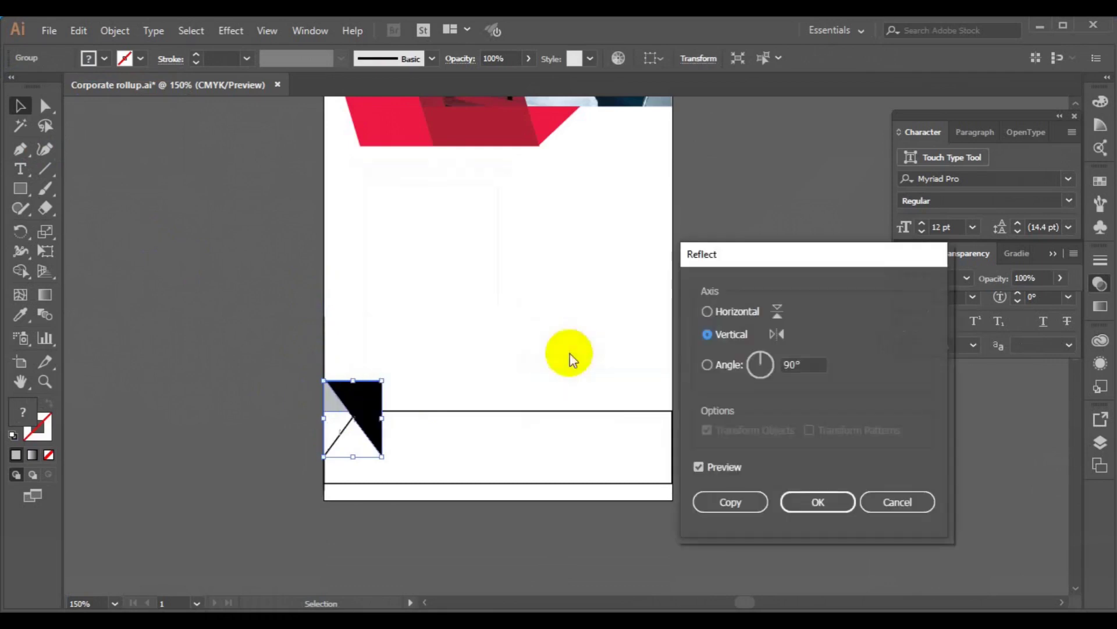
pyautogui.click(699, 466)
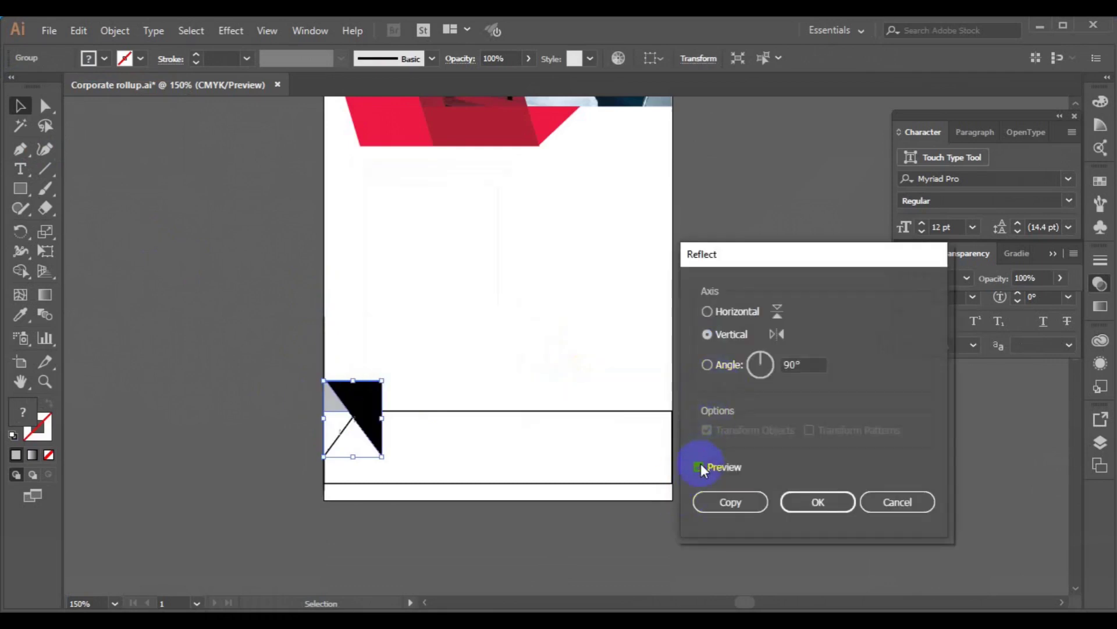
pyautogui.click(707, 311)
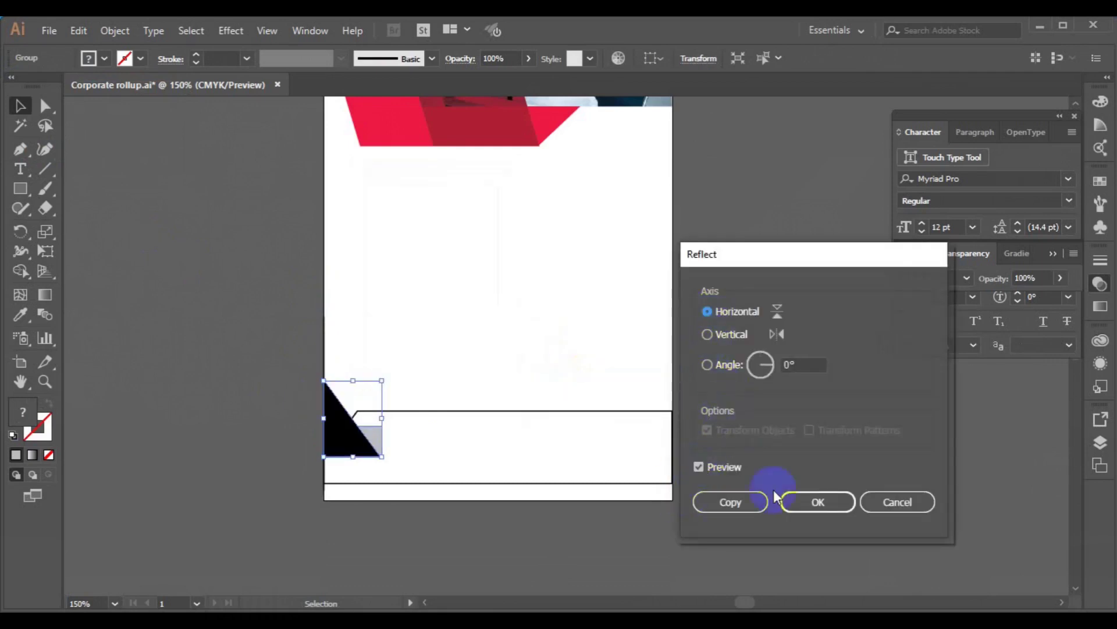
pyautogui.click(740, 503)
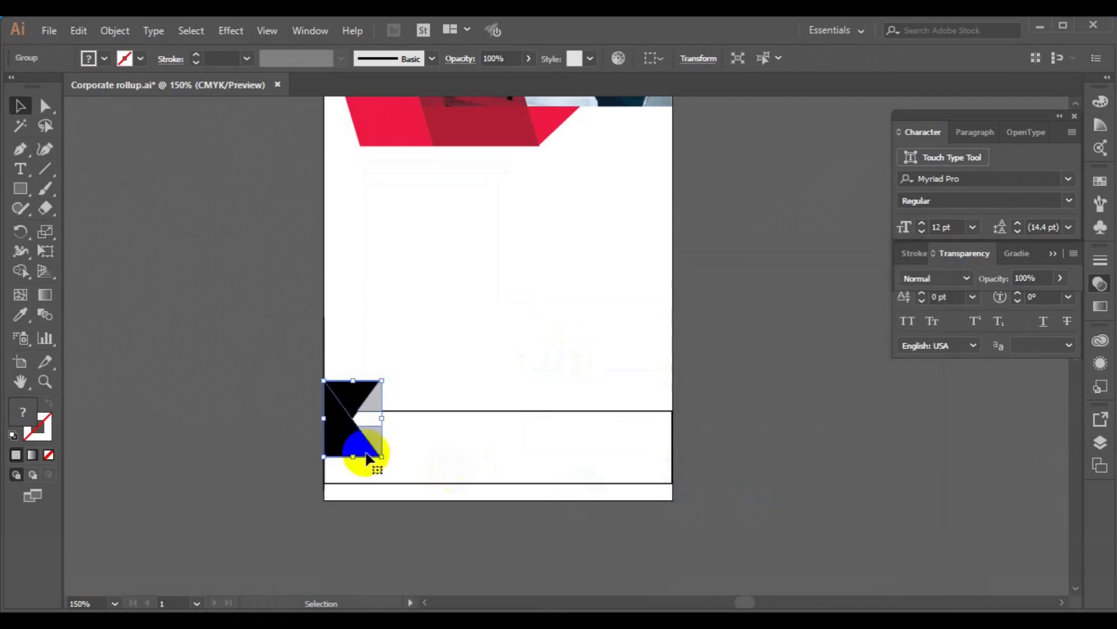
# Position the mirrored copy just below the original corner piece
pyautogui.moveTo(347, 455); pyautogui.dragTo(346, 494)
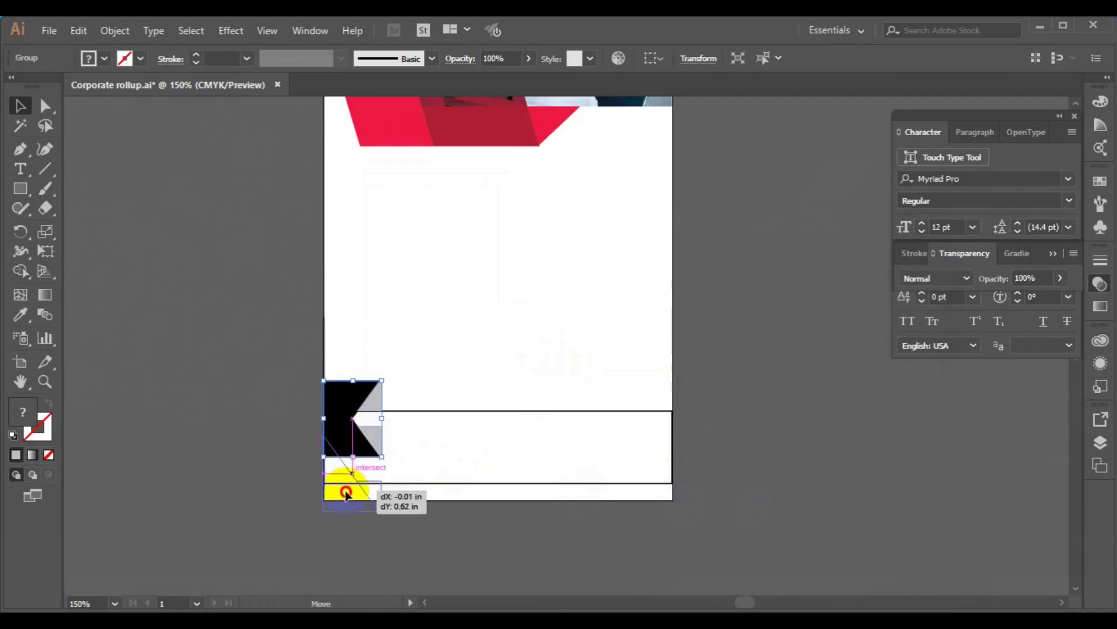
pyautogui.moveTo(346, 493); pyautogui.dragTo(351, 482)
pyautogui.click(444, 479)
pyautogui.click(367, 473)
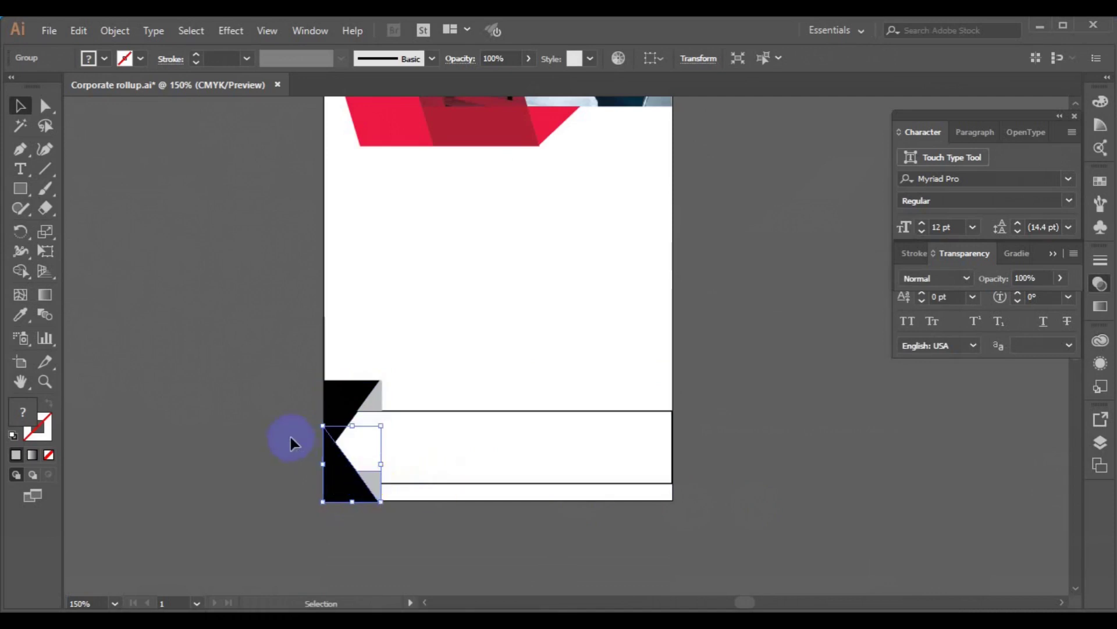
# Ungroup the copy, send its small triangle behind the black shape, and regroup
pyautogui.moveTo(291, 444); pyautogui.dragTo(369, 484)
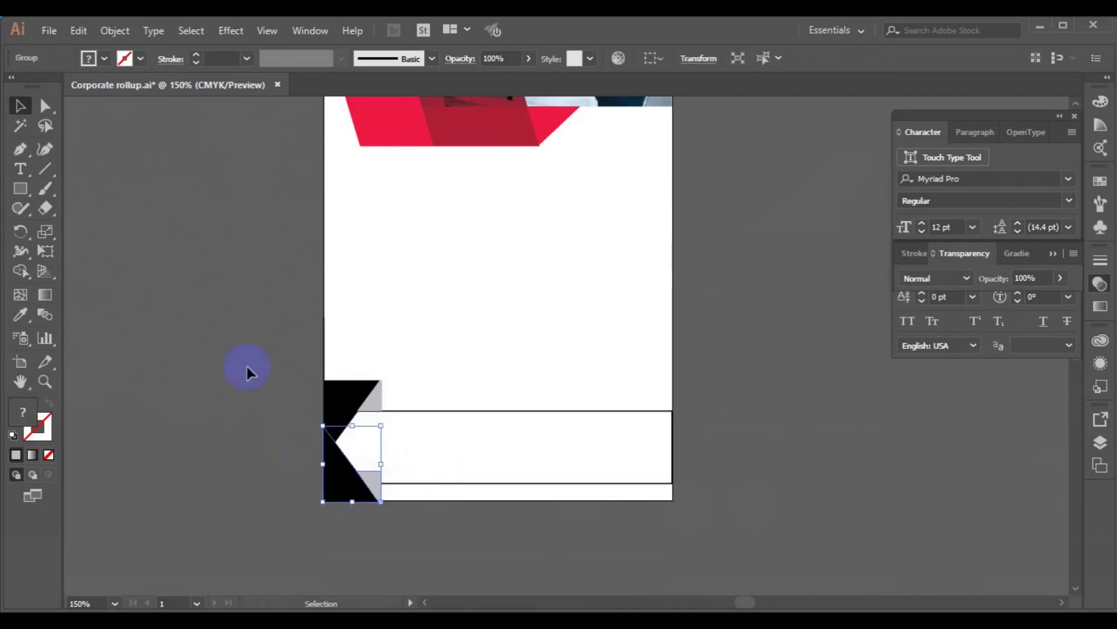
pyautogui.click(115, 30)
pyautogui.click(205, 89)
pyautogui.click(208, 279)
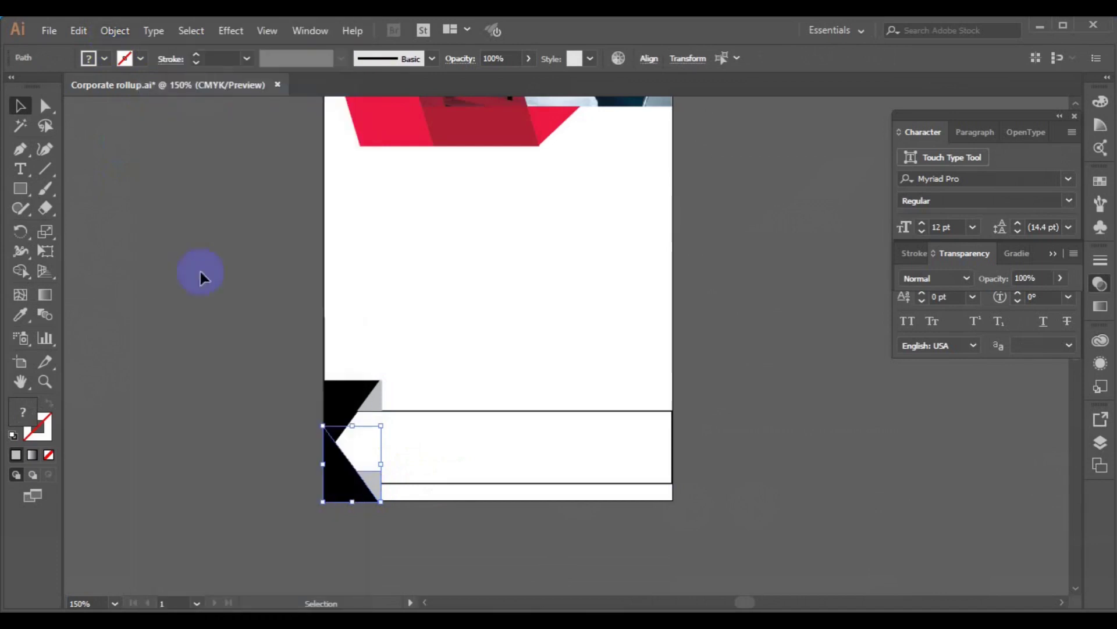
pyautogui.click(367, 479)
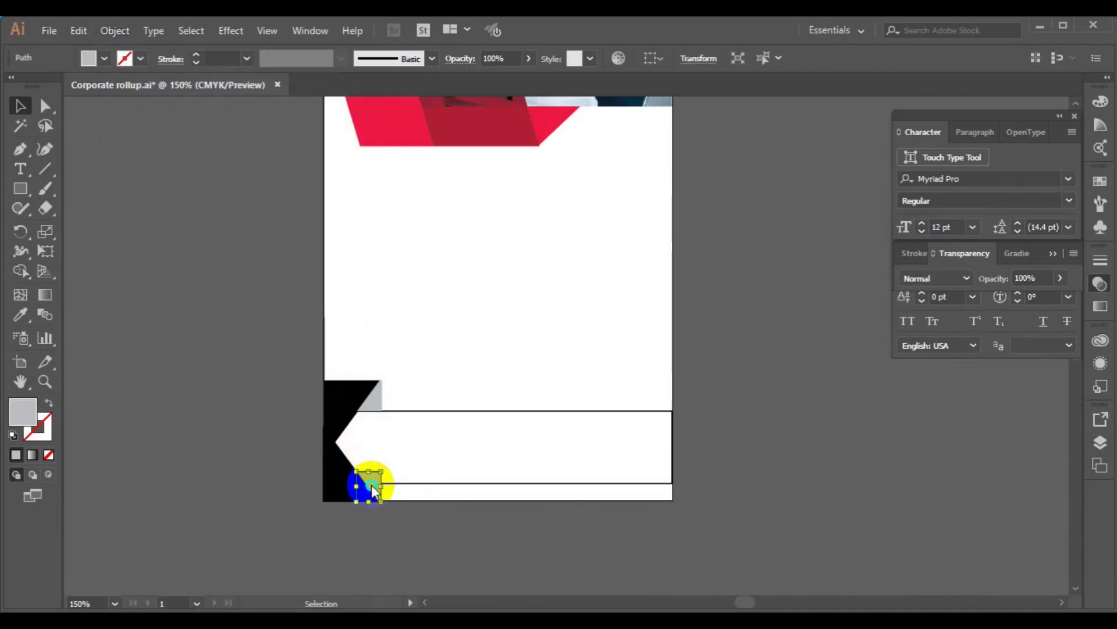
pyautogui.rightClick(370, 486)
pyautogui.click(588, 454)
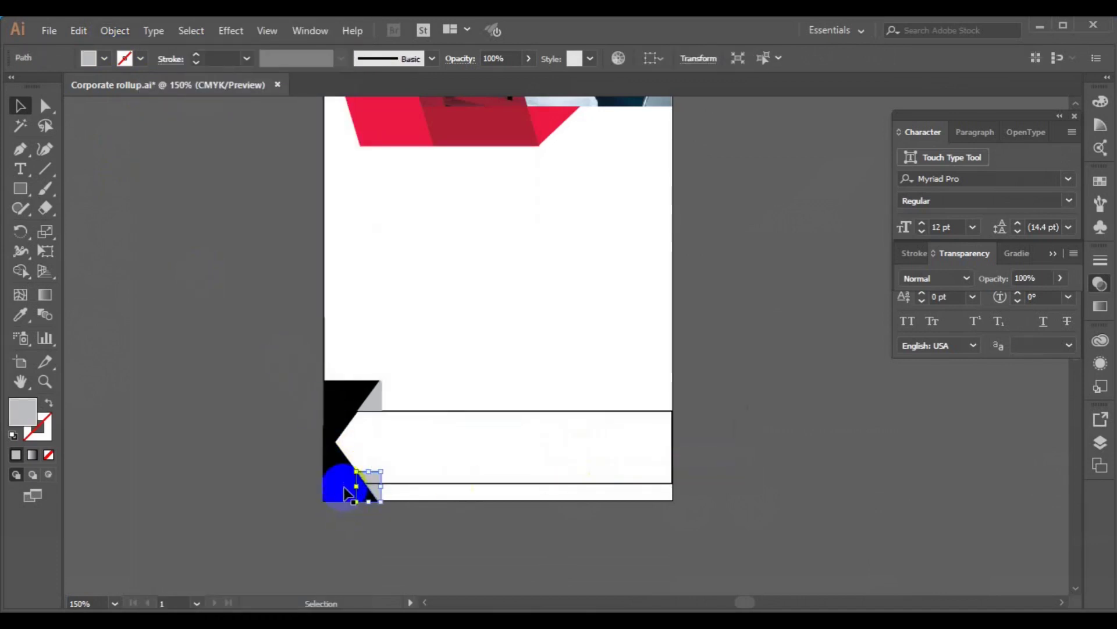
pyautogui.keyDown('shift'); pyautogui.click(345, 493); pyautogui.keyUp('shift')
pyautogui.click(115, 30)
pyautogui.click(168, 68)
# Align the left edges of the upper and lower corner pieces
pyautogui.click(349, 392)
pyautogui.keyDown('shift'); pyautogui.click(367, 468); pyautogui.keyUp('shift')
pyautogui.click(648, 60)
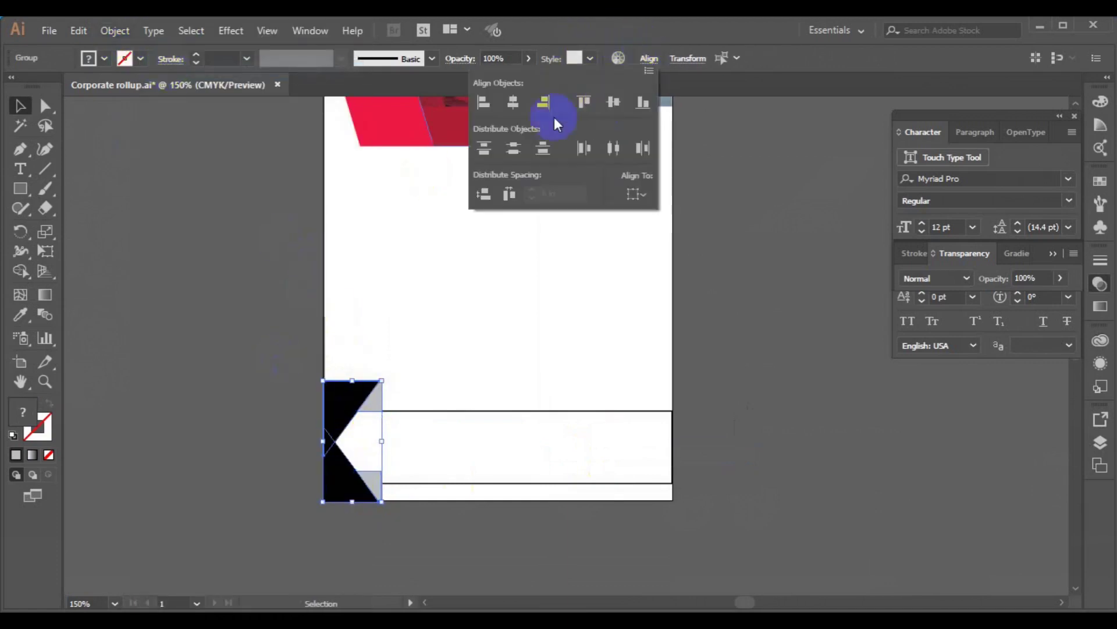
pyautogui.click(492, 106)
pyautogui.click(313, 266)
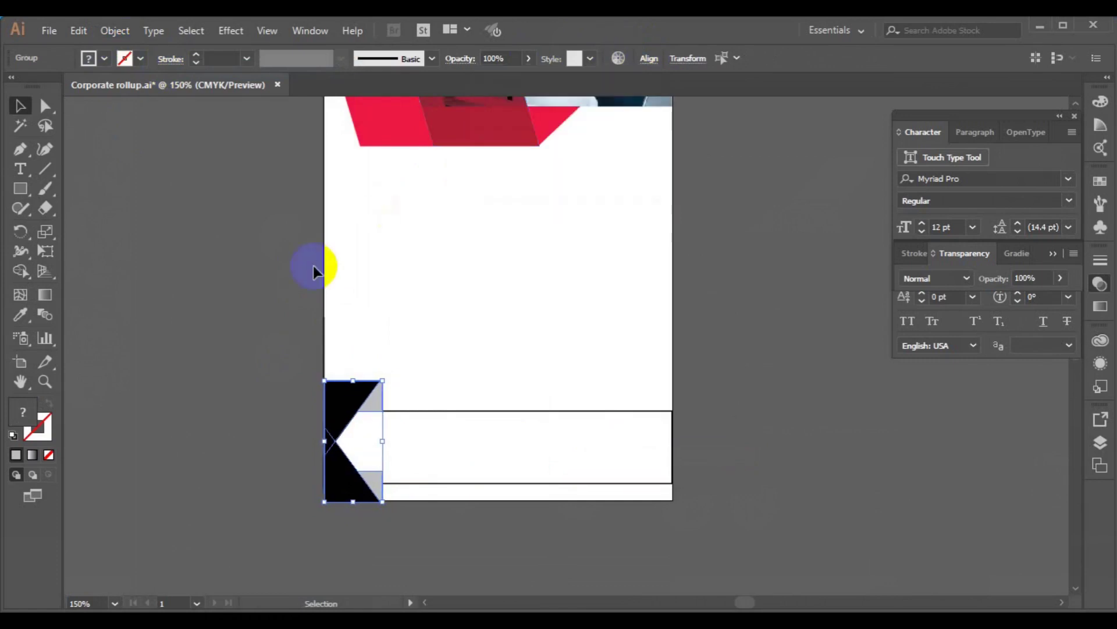
pyautogui.click(473, 415)
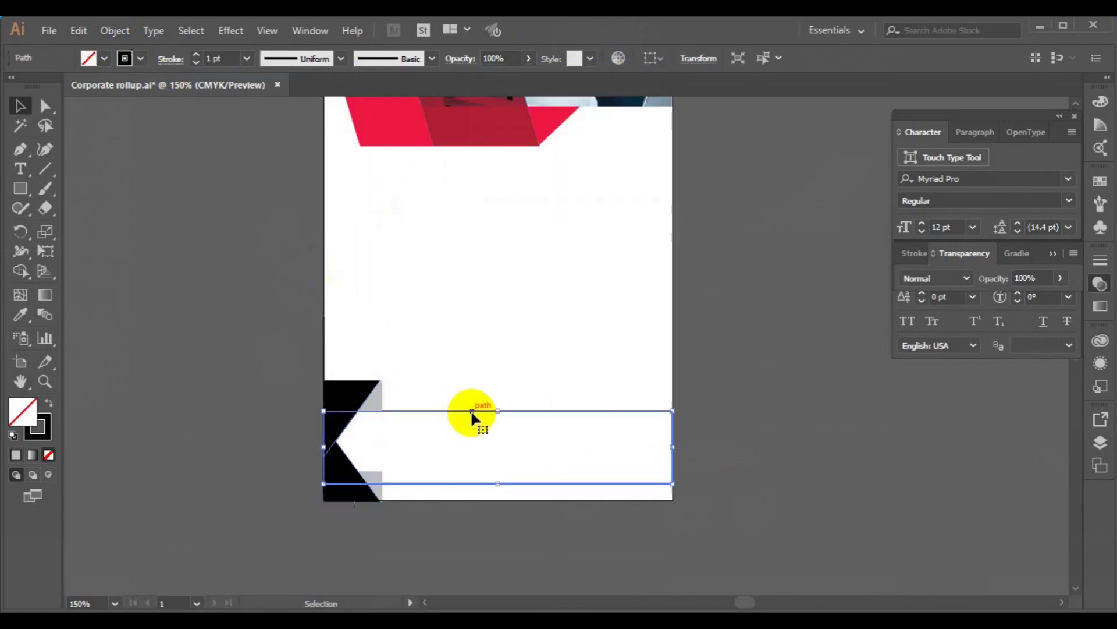
# Give the footer rectangle a light grey fill and no stroke
pyautogui.click(106, 59)
pyautogui.click(112, 141)
pyautogui.click(141, 58)
pyautogui.click(13, 88)
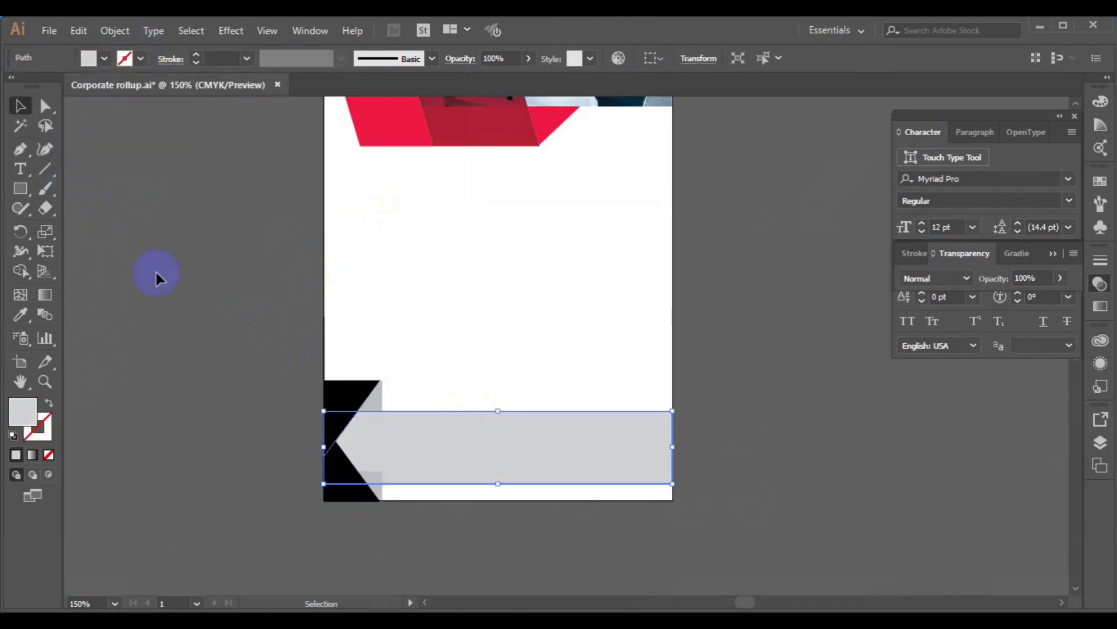
# Ungroup the lower corner piece and select its small triangle
pyautogui.click(379, 494)
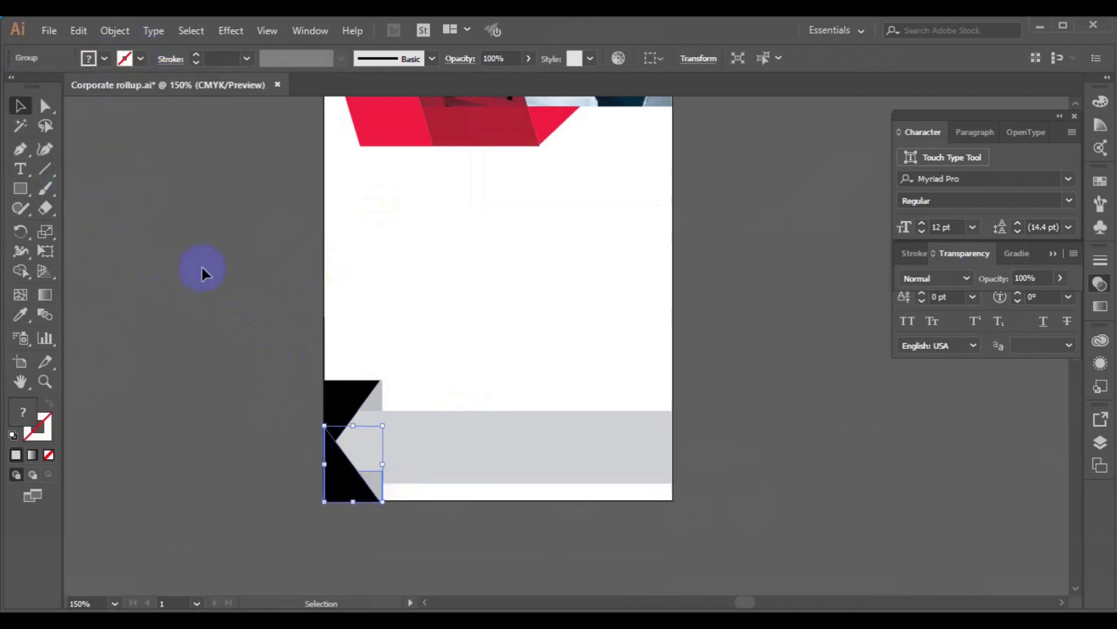
pyautogui.click(113, 30)
pyautogui.click(182, 85)
pyautogui.click(169, 279)
pyautogui.click(377, 492)
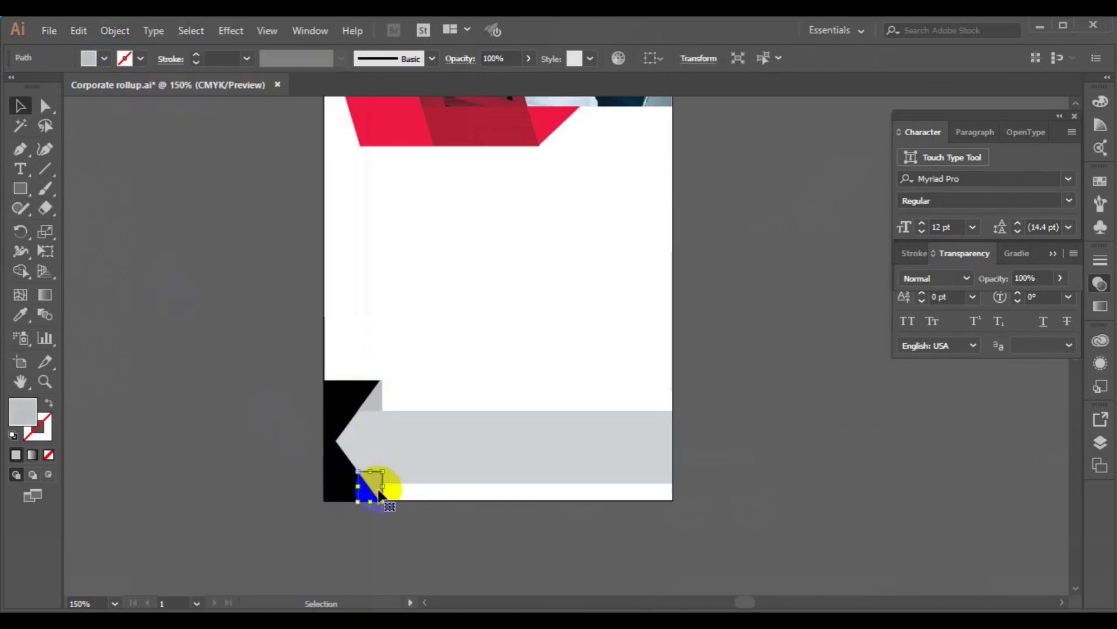
# Eyedropper dark red (Multiply) onto the lower small triangle and send it behind the grey band
pyautogui.click(20, 316)
pyautogui.click(474, 120)
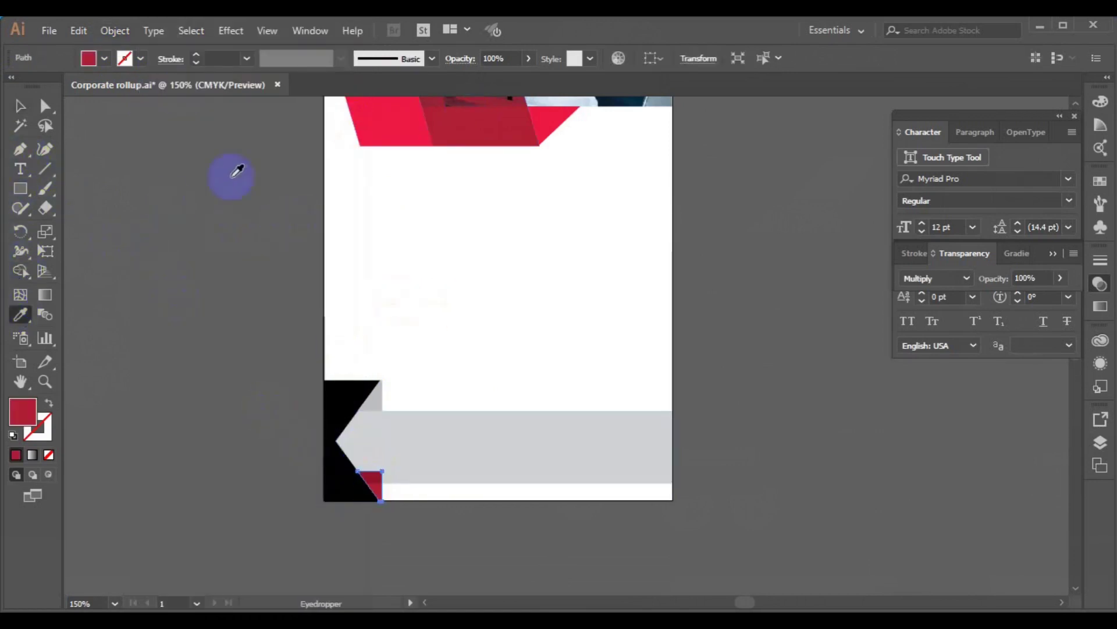
pyautogui.click(34, 103)
pyautogui.click(935, 278)
pyautogui.click(948, 307)
pyautogui.click(413, 531)
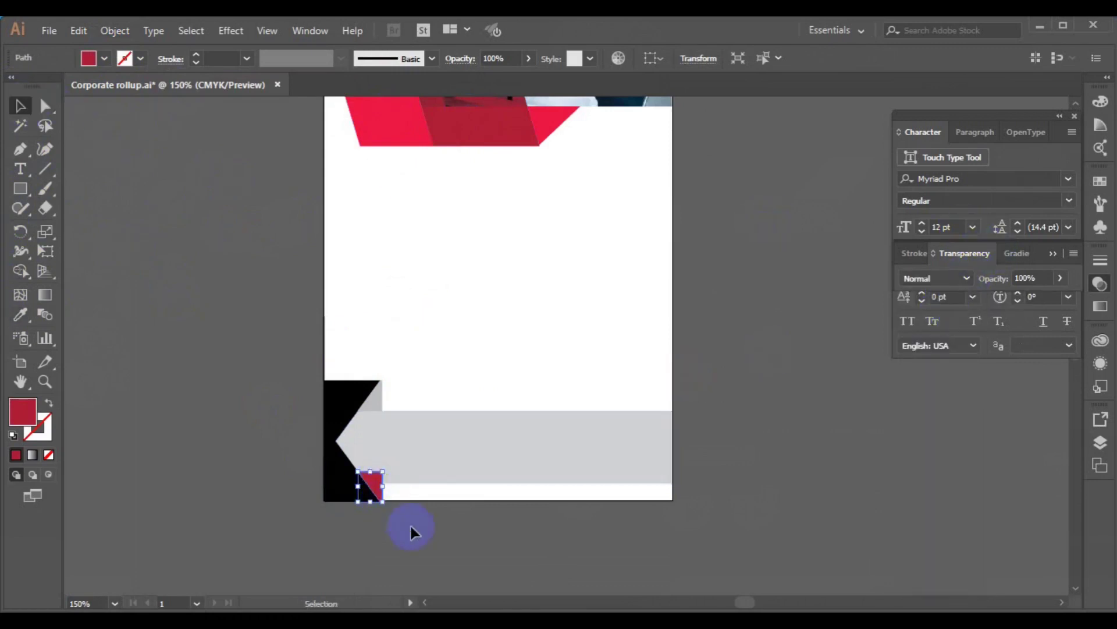
pyautogui.rightClick(373, 483)
pyautogui.click(602, 447)
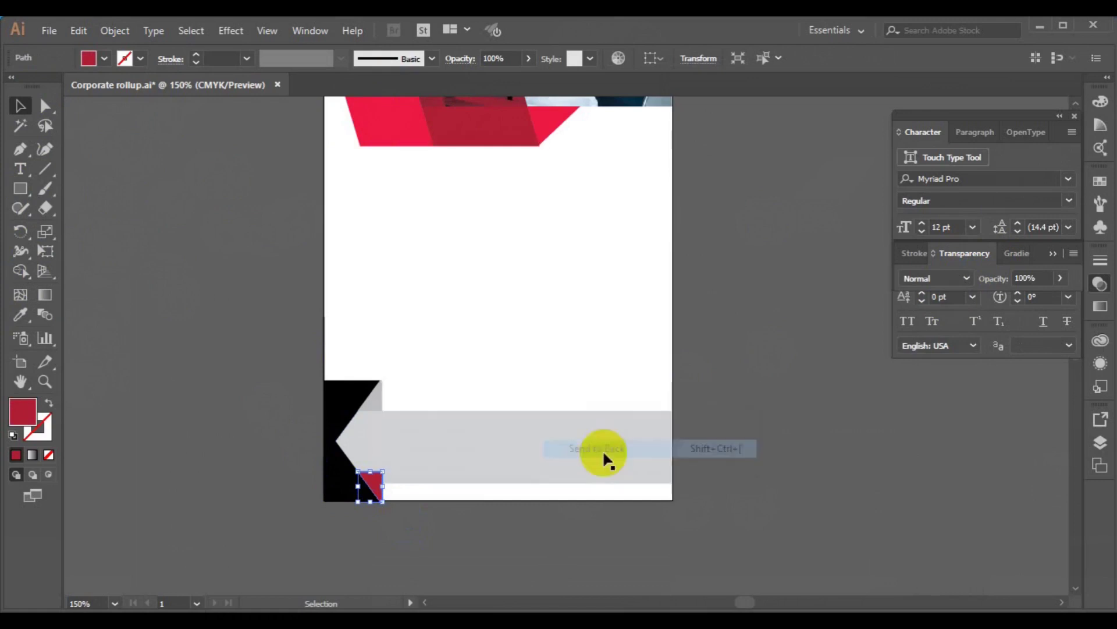
pyautogui.click(603, 449)
# Ungroup the upper corner piece, colour its small triangle red, and send it to back
pyautogui.click(378, 396)
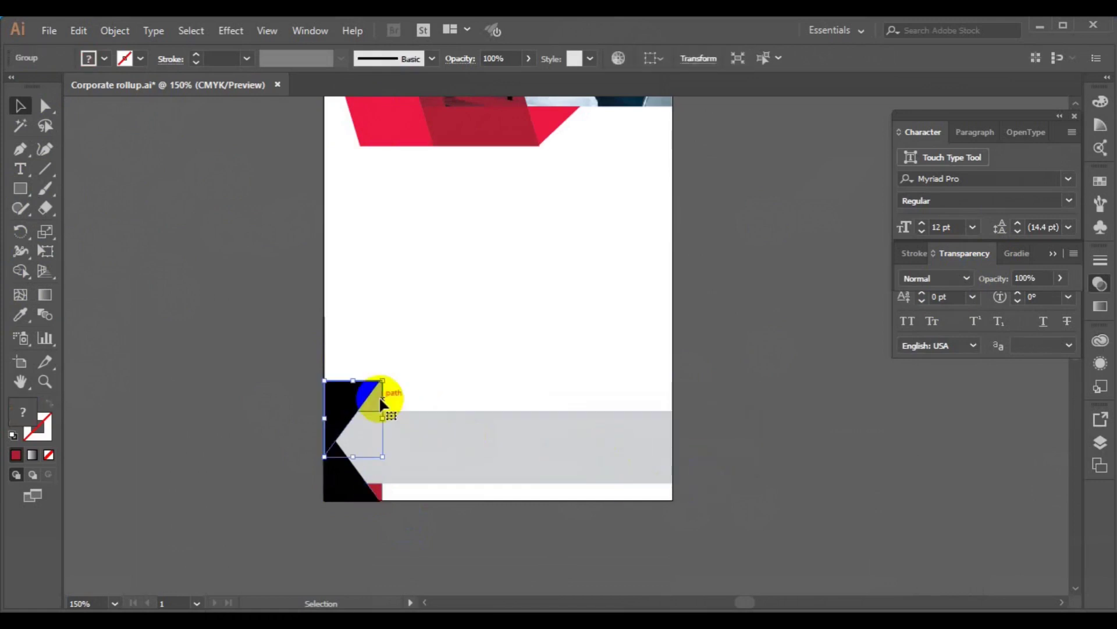
pyautogui.click(179, 281)
pyautogui.click(380, 396)
pyautogui.click(115, 30)
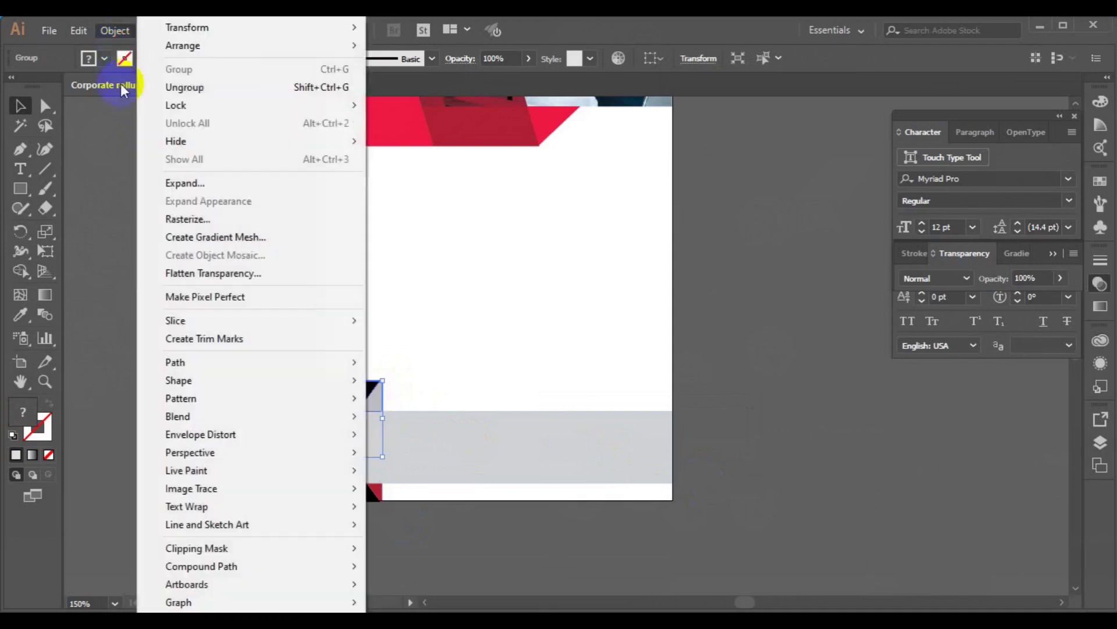
pyautogui.click(188, 86)
pyautogui.click(184, 314)
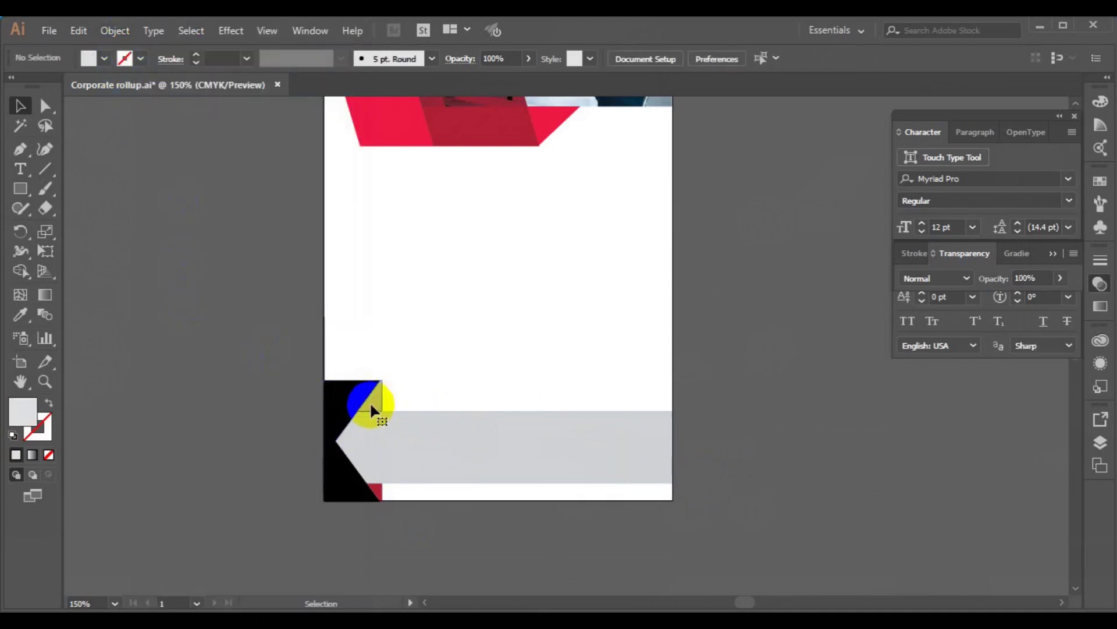
pyautogui.click(373, 410)
pyautogui.click(369, 119)
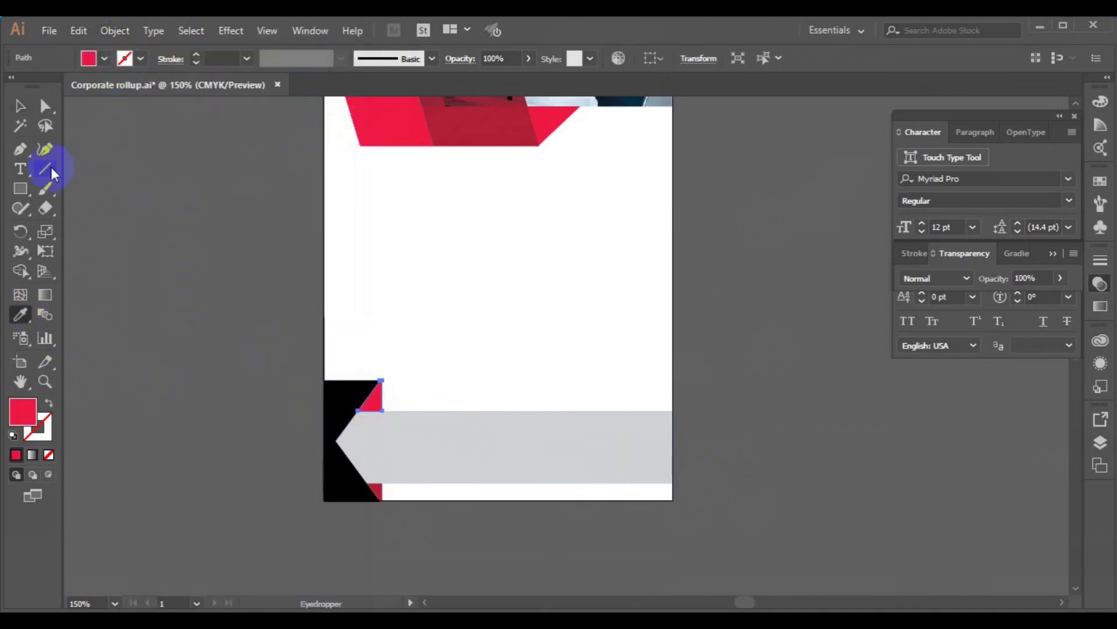
pyautogui.rightClick(375, 394)
pyautogui.moveTo(421, 316)
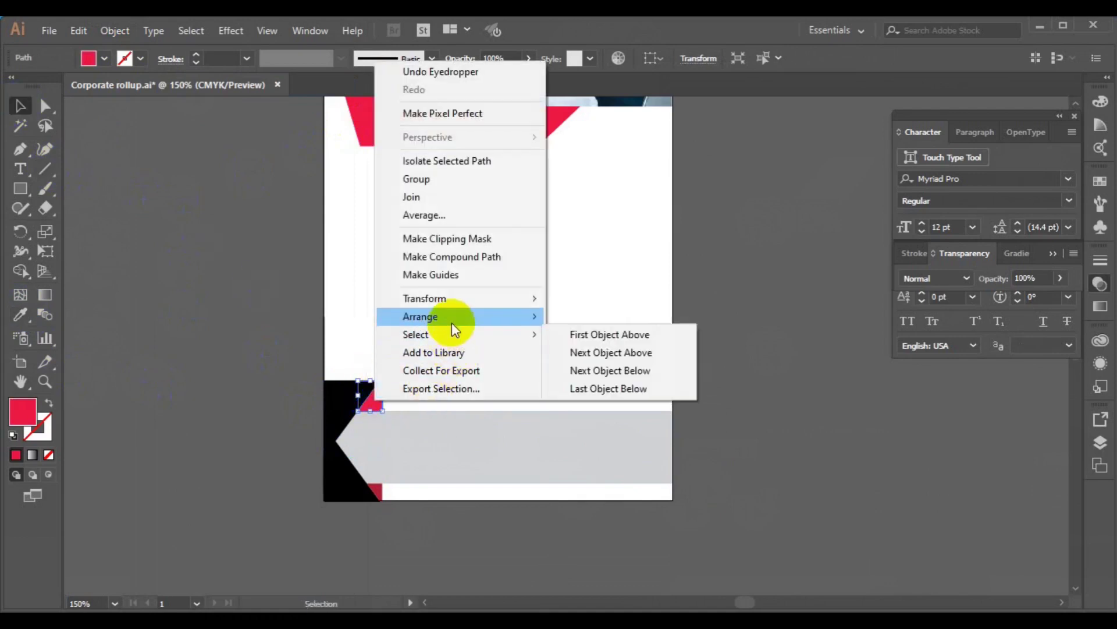
pyautogui.click(618, 370)
# Recolour the upper black corner shape dark red with the Eyedropper
pyautogui.click(351, 441)
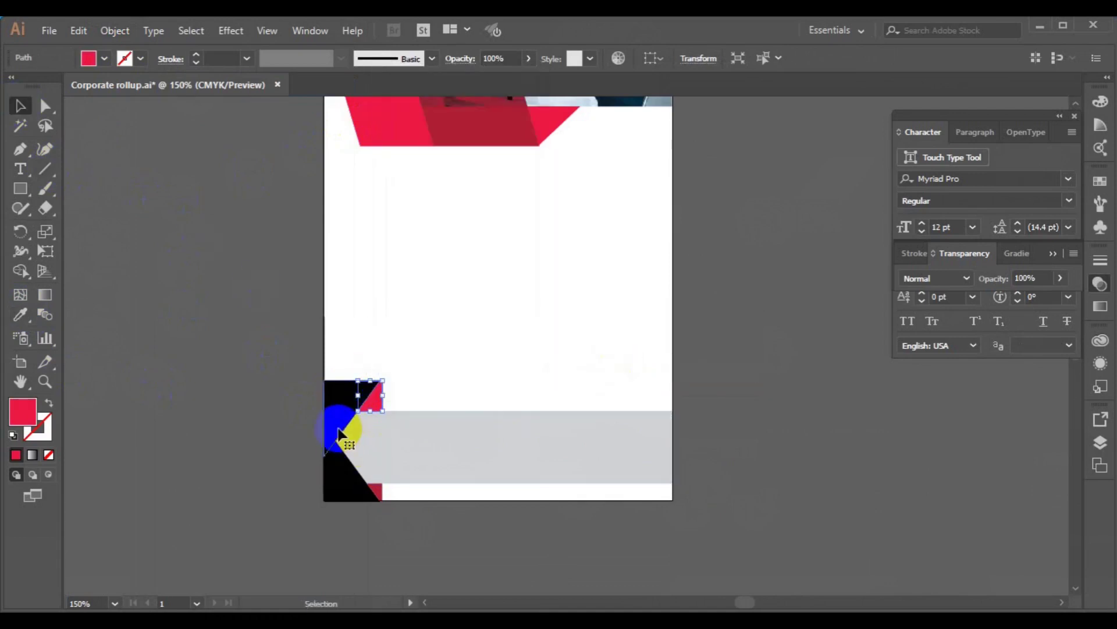
pyautogui.click(20, 317)
pyautogui.click(381, 484)
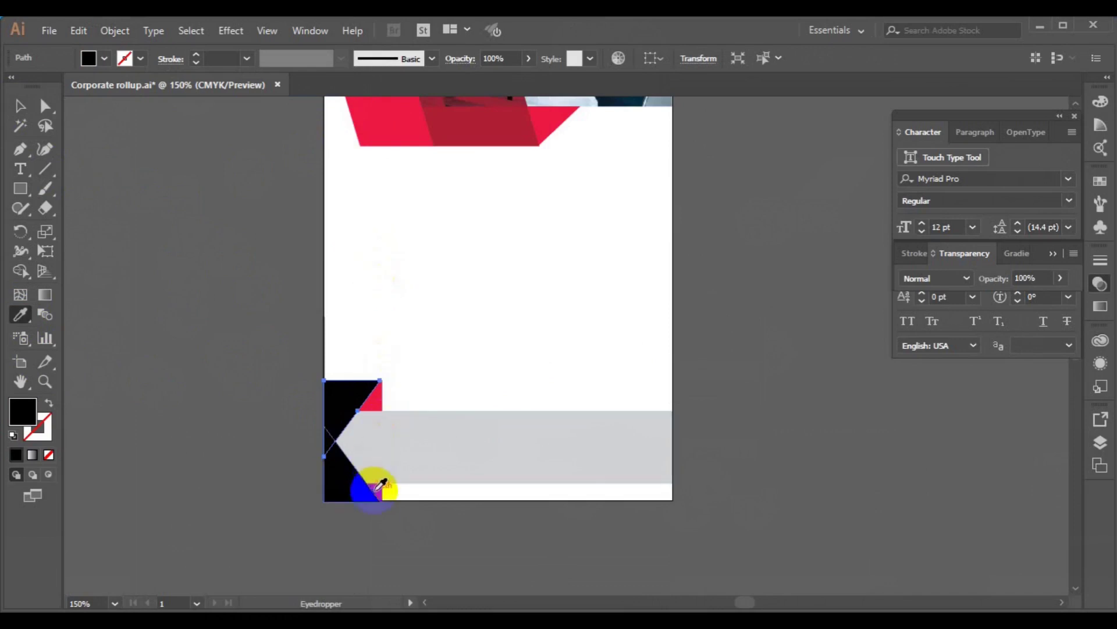
pyautogui.click(382, 484)
pyautogui.click(15, 107)
# Recolour the lower black triangle red, sampled from the top shapes
pyautogui.click(340, 483)
pyautogui.click(20, 314)
pyautogui.click(364, 136)
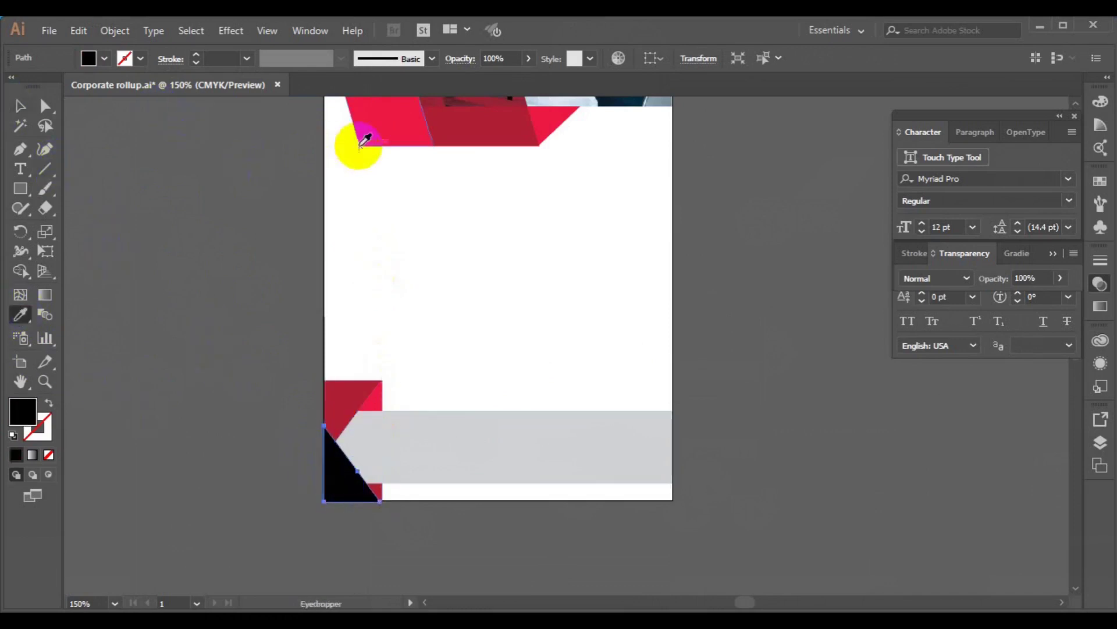
pyautogui.click(14, 108)
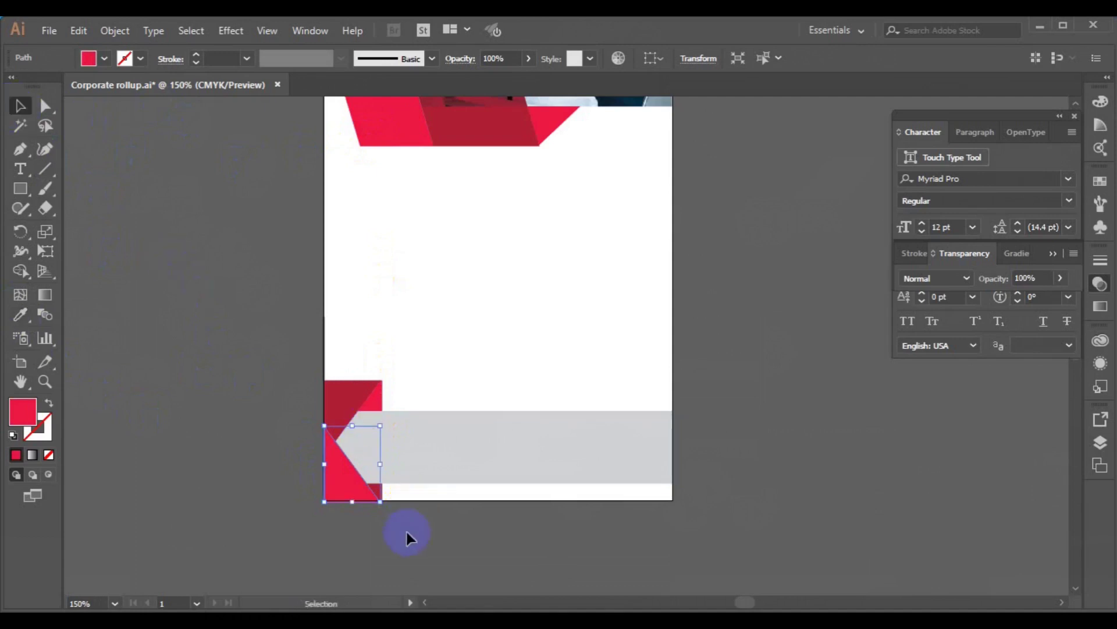
pyautogui.click(370, 499)
# Alt-drag a copy of the red corner pieces to the band's right end
pyautogui.click(379, 498)
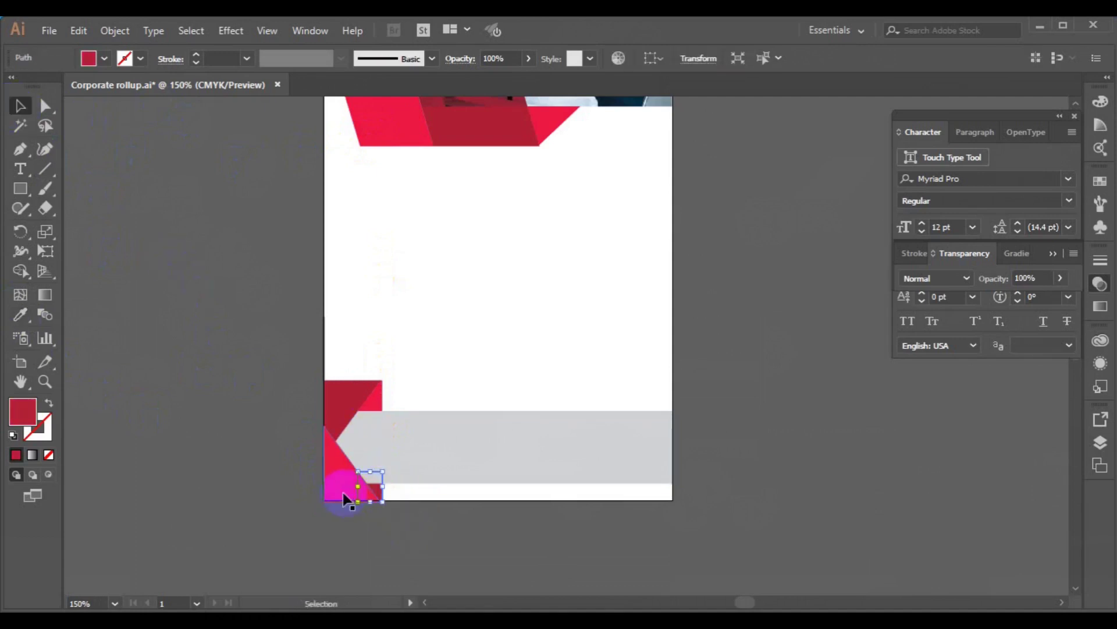
pyautogui.keyDown('shift'); pyautogui.click(341, 417); pyautogui.keyUp('shift')
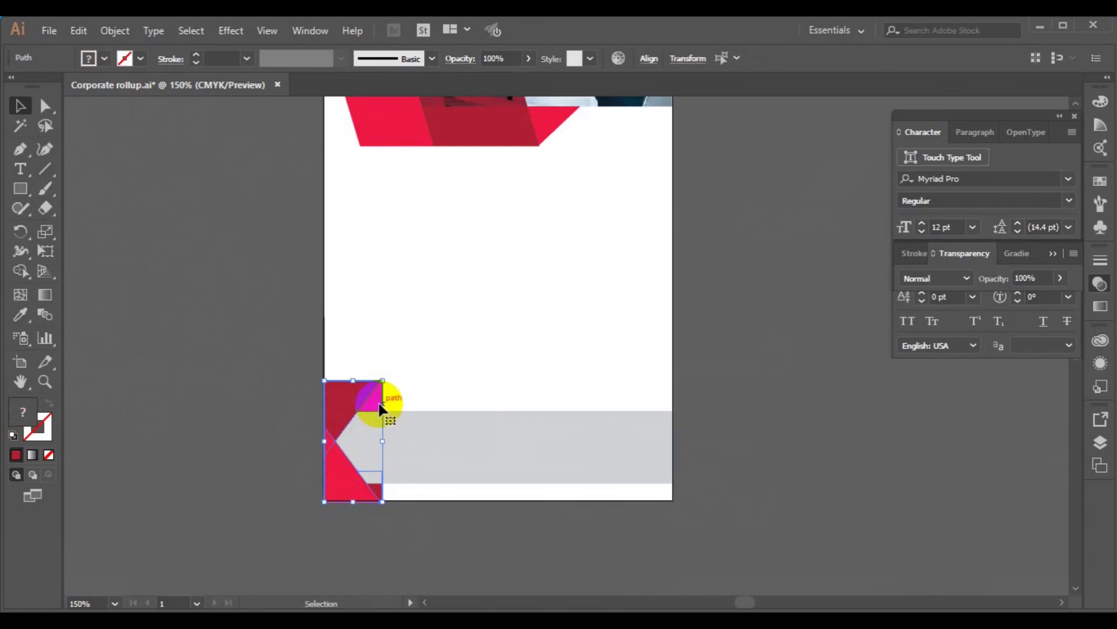
pyautogui.moveTo(379, 408); pyautogui.dragTo(672, 407)
# Group the right-end red corner copy and reflect it across the vertical axis
pyautogui.hotkey('ctrl', 'g')
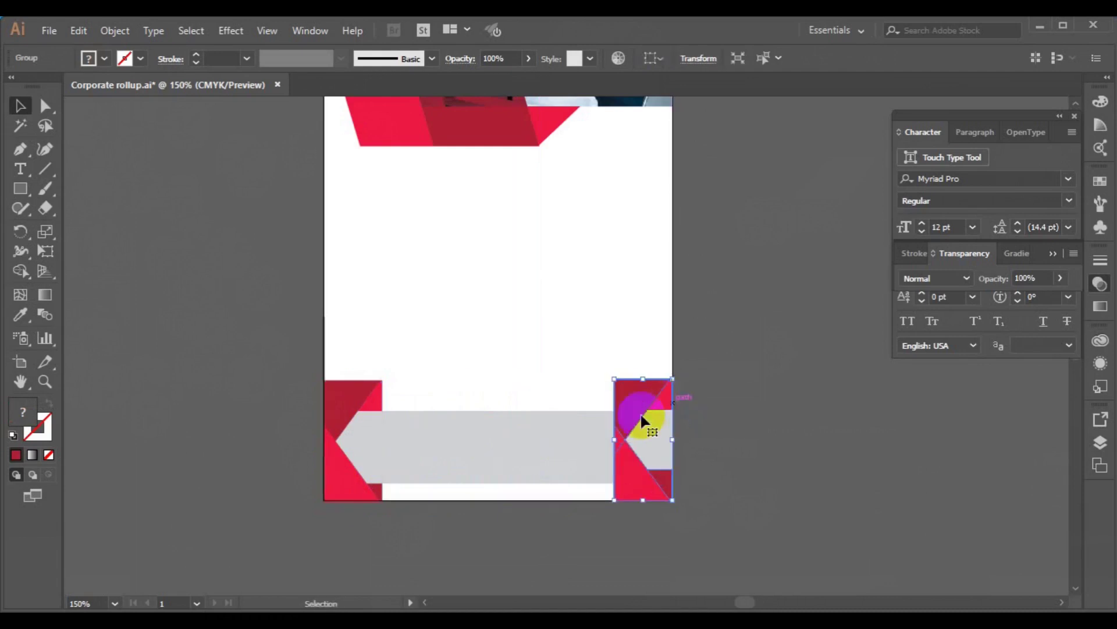
pyautogui.rightClick(638, 414)
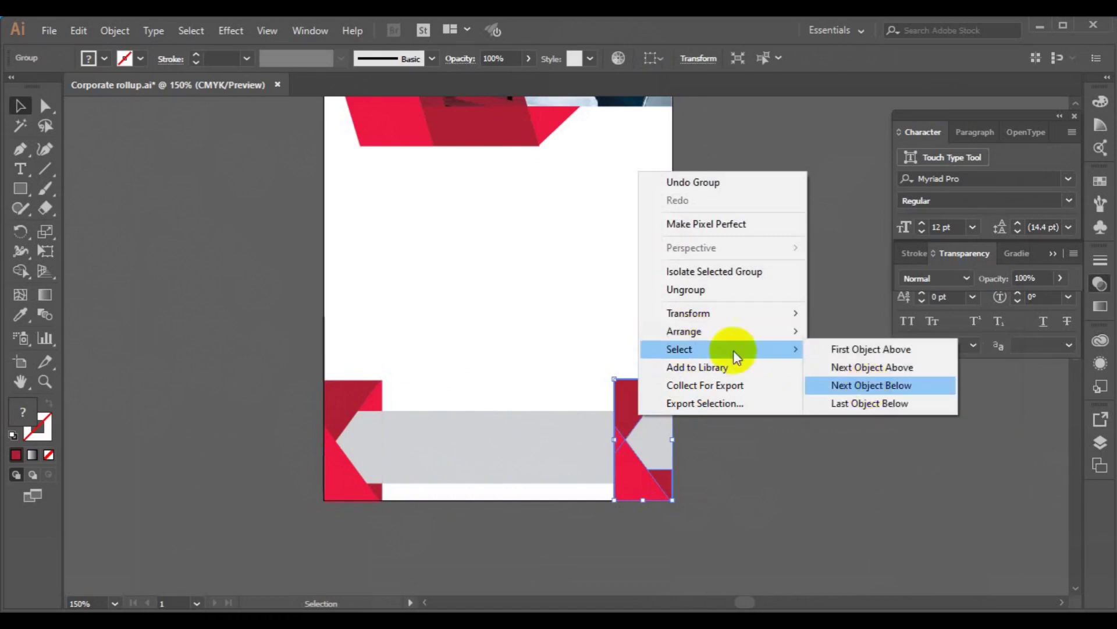
pyautogui.moveTo(688, 312)
pyautogui.click(859, 380)
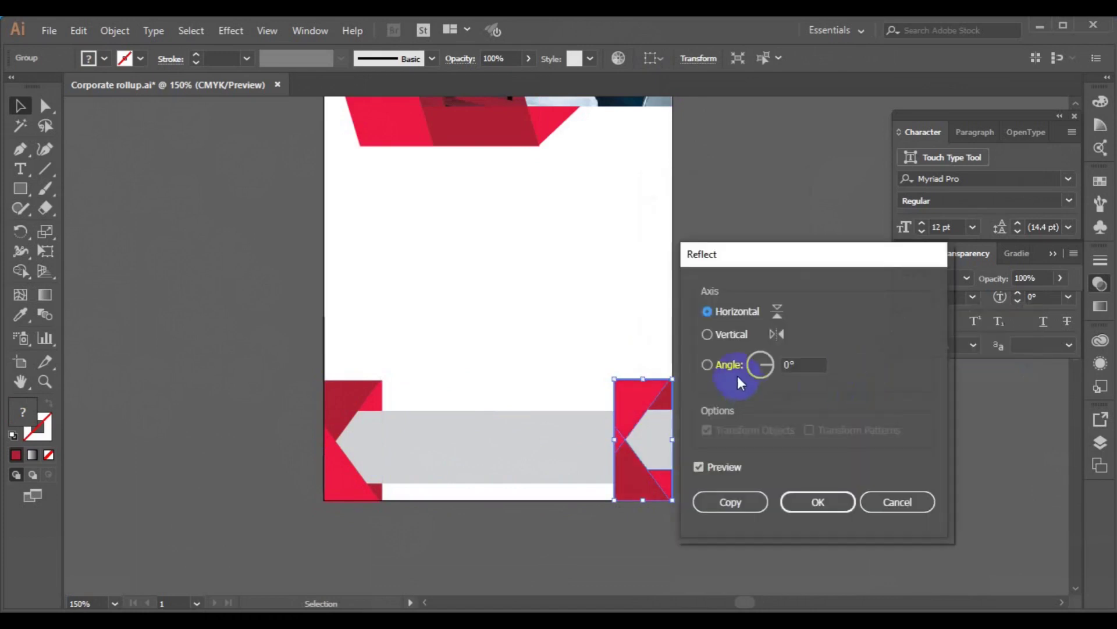
pyautogui.click(698, 467)
pyautogui.click(707, 333)
pyautogui.click(698, 466)
pyautogui.click(812, 499)
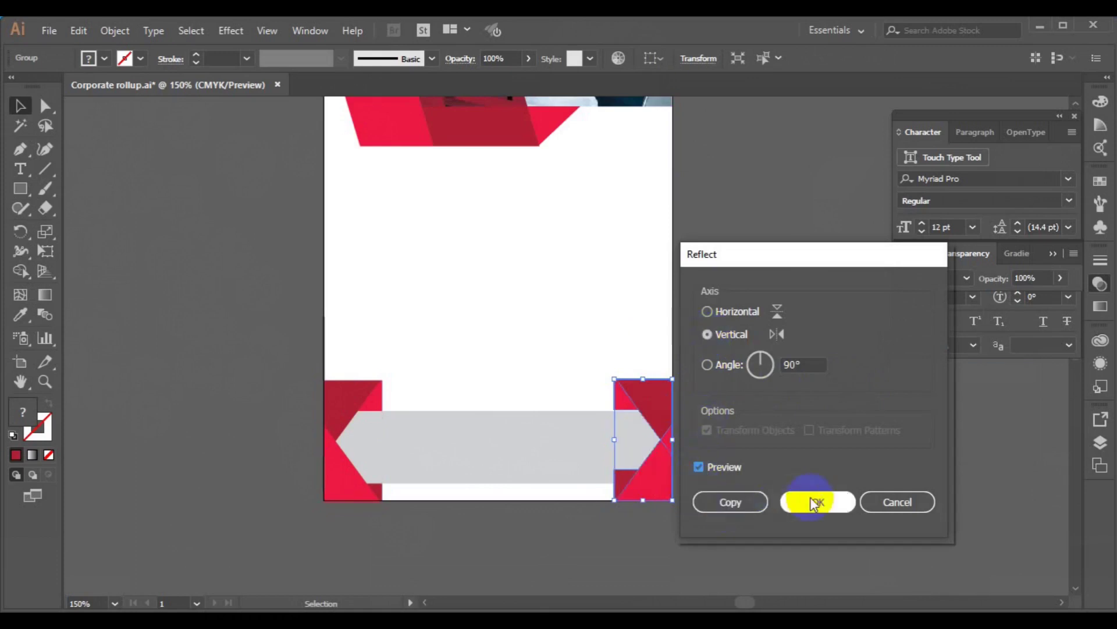
pyautogui.click(809, 497)
pyautogui.click(662, 495)
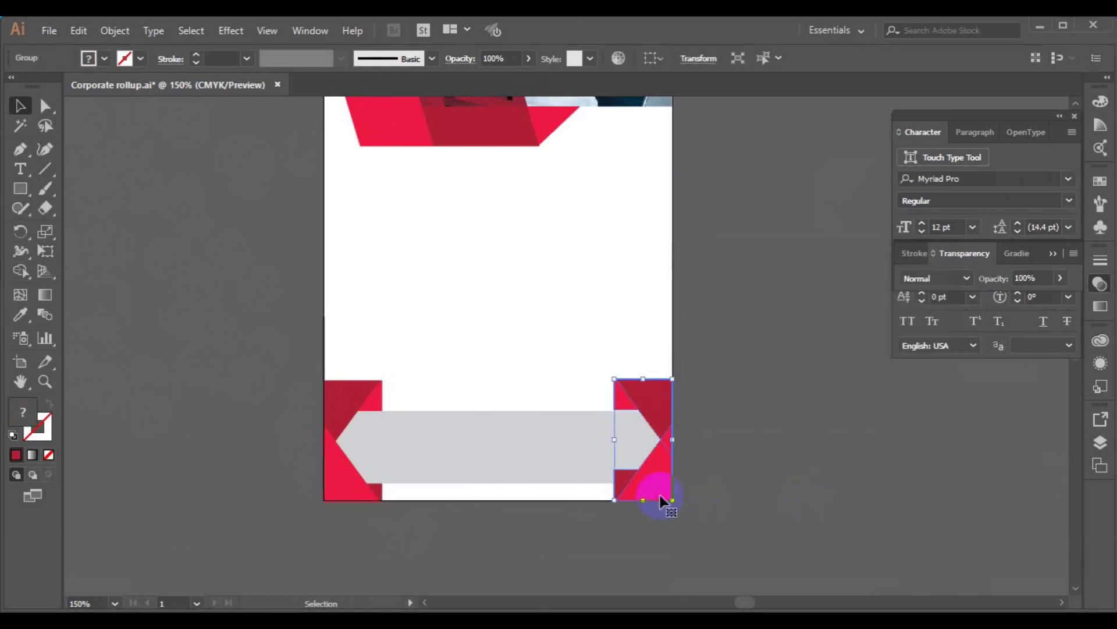
pyautogui.click(116, 35)
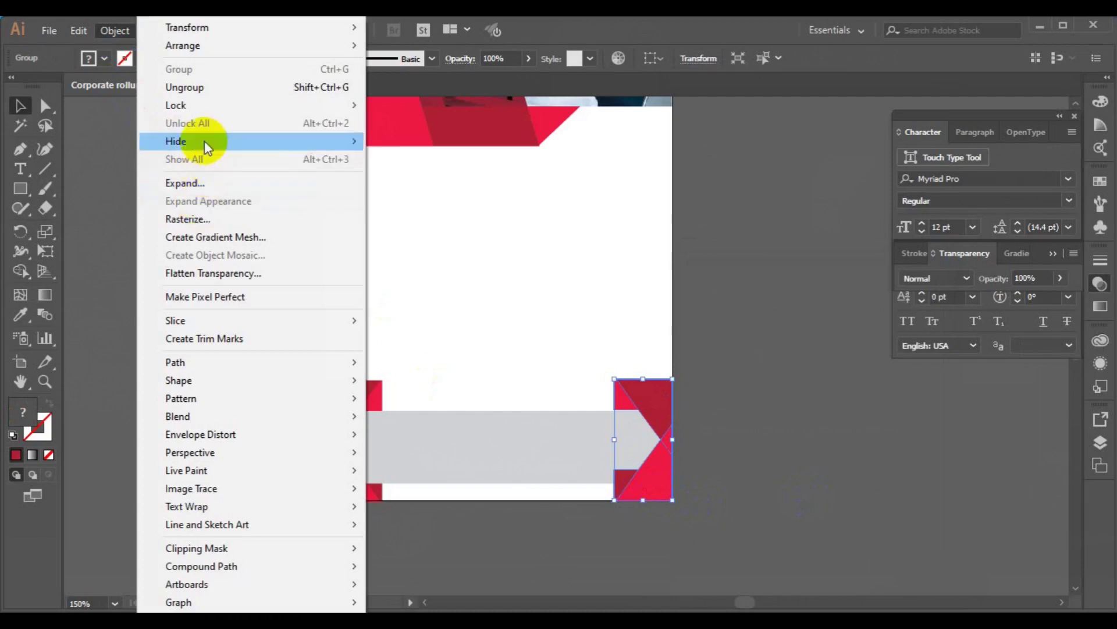
# Ungroup the right-end corner and send its two small red pieces backward
pyautogui.click(186, 85)
pyautogui.click(625, 487)
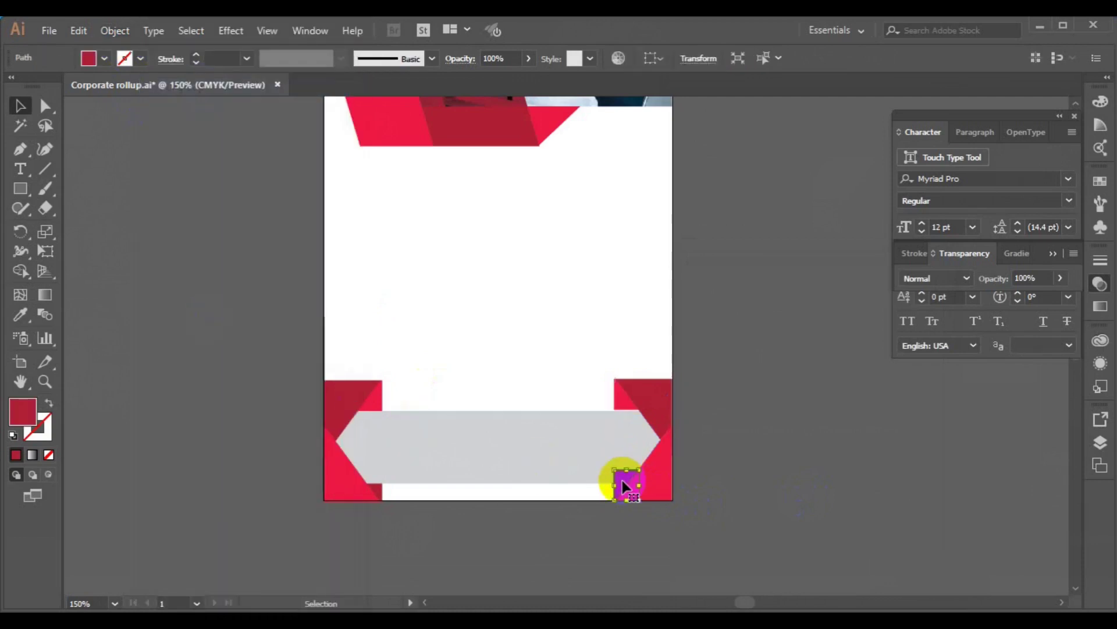
pyautogui.rightClick(622, 486)
pyautogui.click(806, 448)
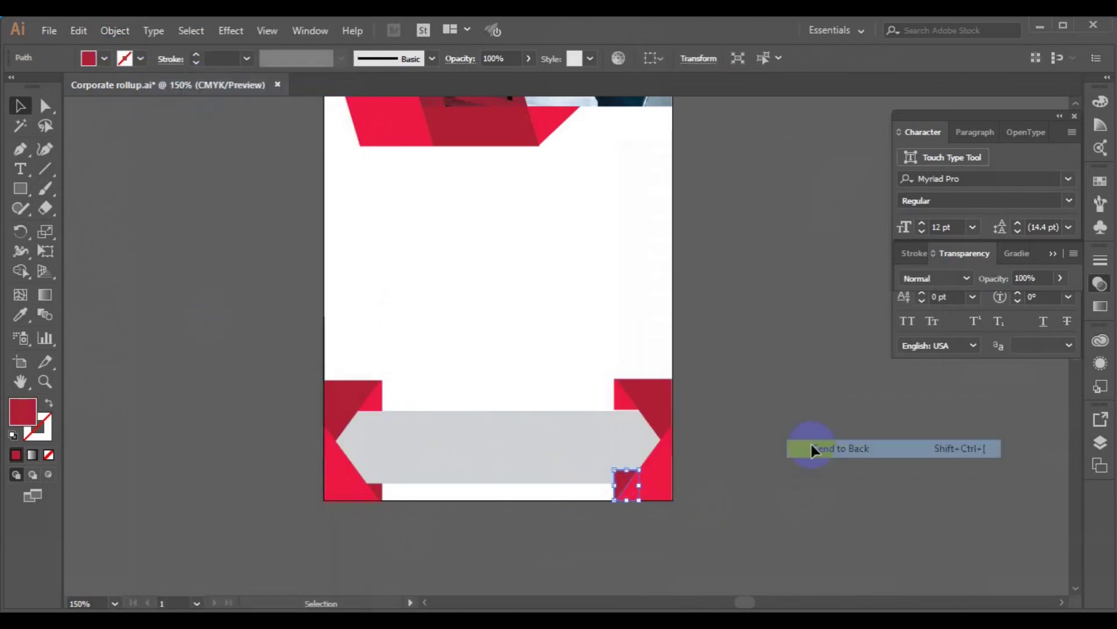
pyautogui.click(627, 409)
pyautogui.rightClick(627, 409)
pyautogui.moveTo(671, 319)
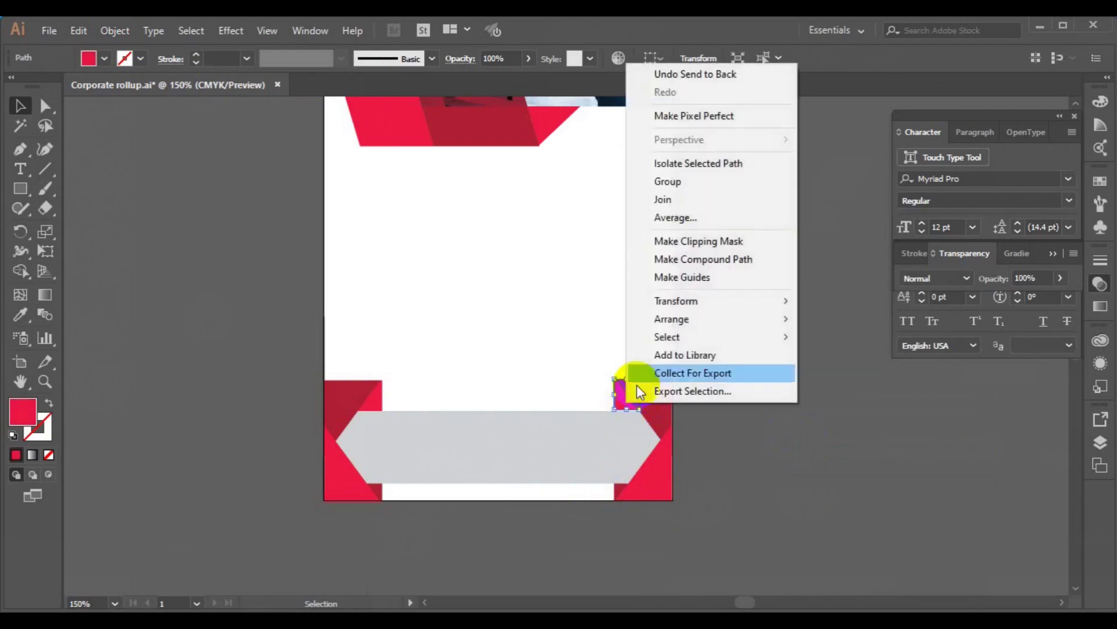
pyautogui.click(842, 374)
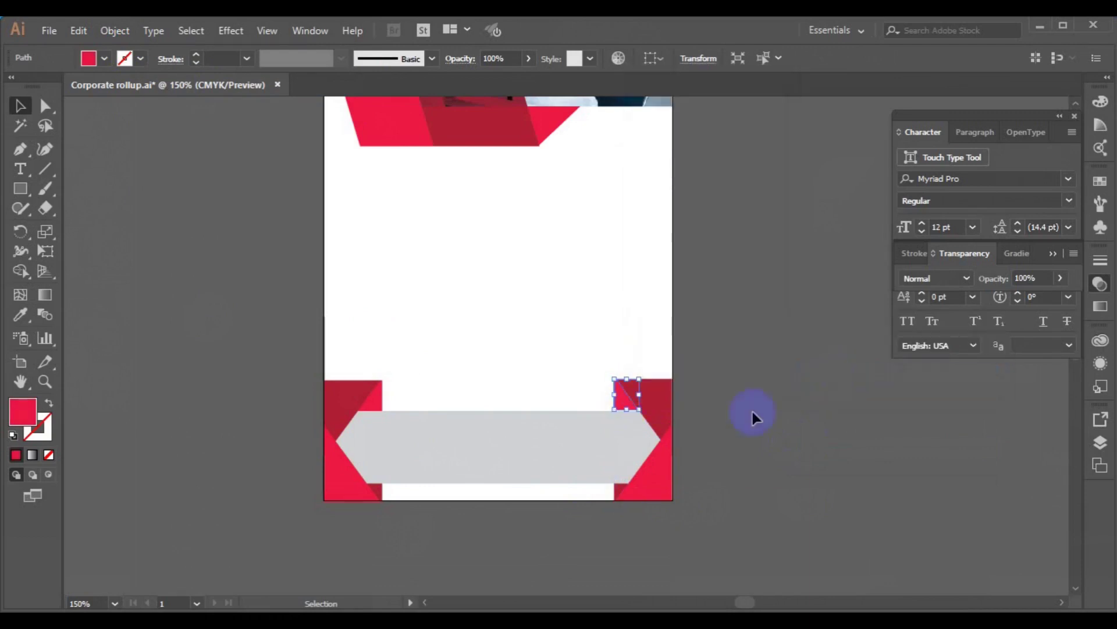
# Select the red corner shapes on both footer ends, group them, and select the footer group
pyautogui.keyDown('shift'); pyautogui.click(669, 418); pyautogui.keyUp('shift')
pyautogui.keyDown('shift'); pyautogui.click(656, 471); pyautogui.keyUp('shift')
pyautogui.keyDown('shift'); pyautogui.click(620, 494); pyautogui.keyUp('shift')
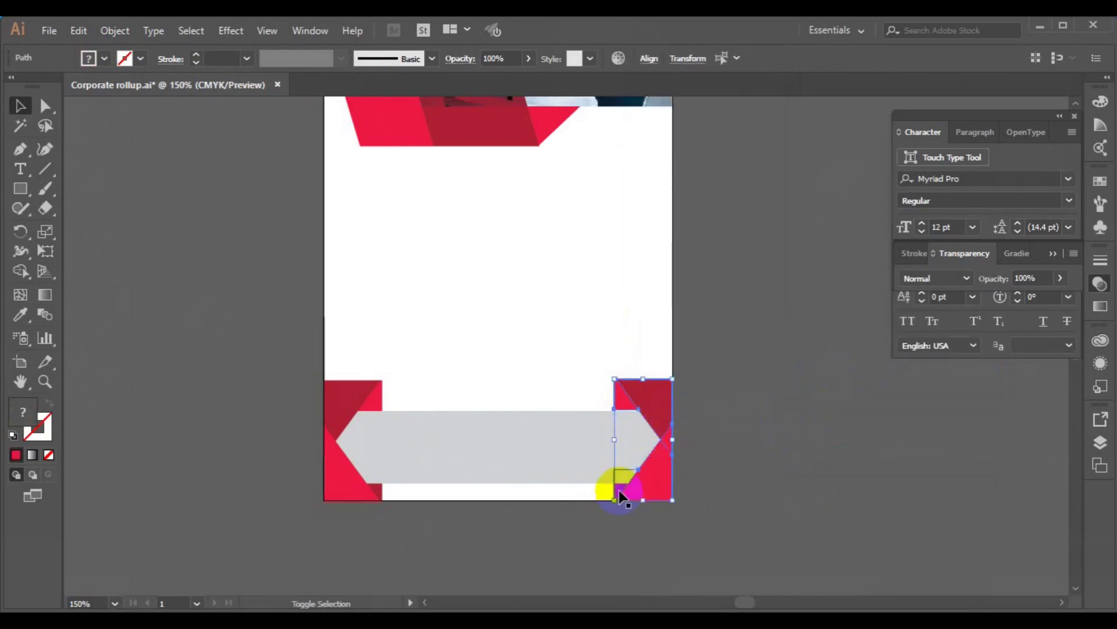
pyautogui.click(496, 487)
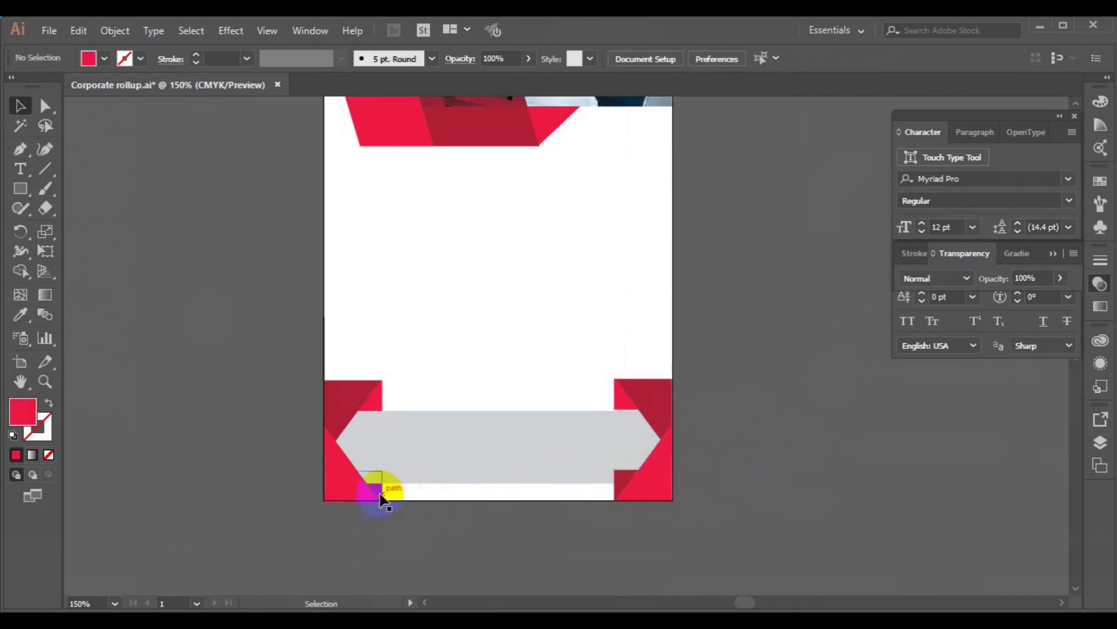
pyautogui.click(382, 498)
pyautogui.keyDown('shift'); pyautogui.click(338, 484); pyautogui.keyUp('shift')
pyautogui.keyDown('shift'); pyautogui.click(338, 407); pyautogui.keyUp('shift')
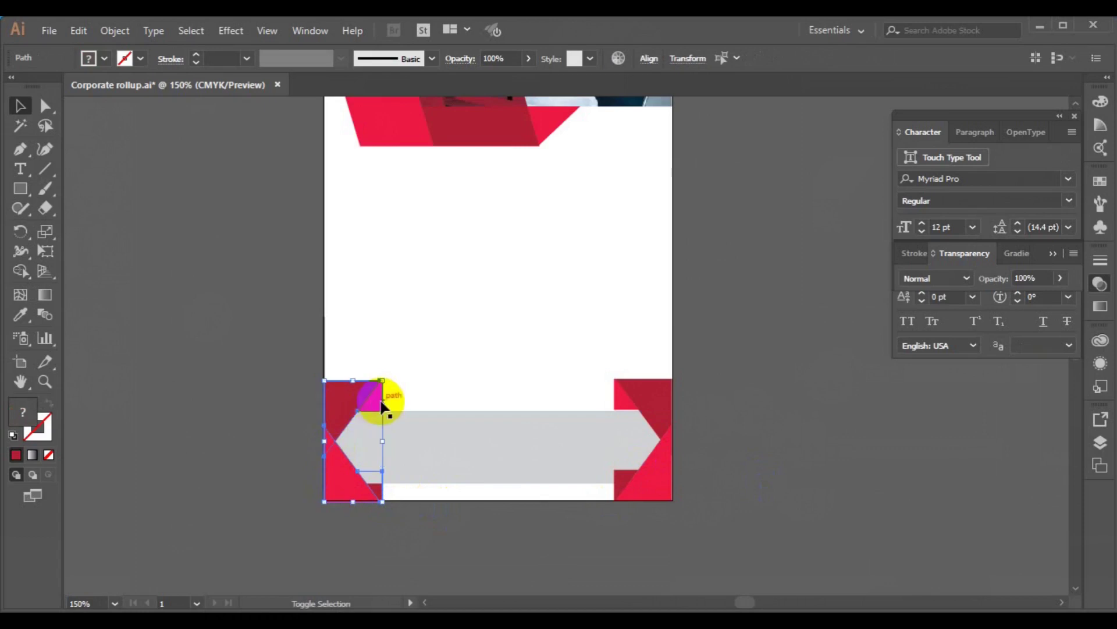
pyautogui.hotkey('ctrl', 'g')
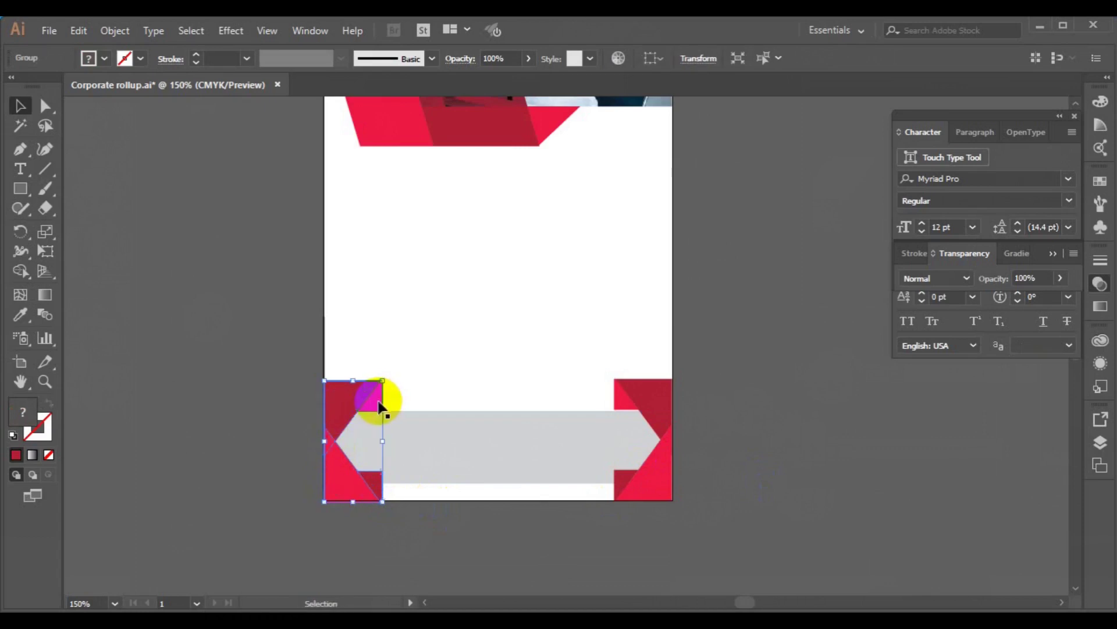
pyautogui.keyDown('shift'); pyautogui.click(646, 404); pyautogui.keyUp('shift')
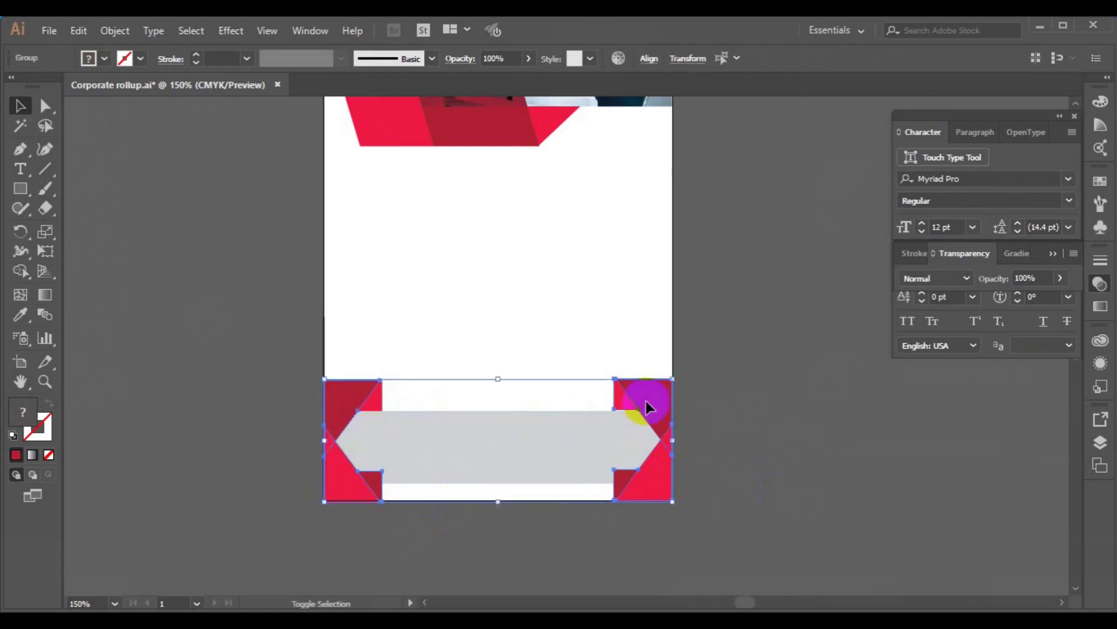
# Ungroup the footer and send the bottom-left and bottom-right triangles behind the grey band
pyautogui.click(650, 59)
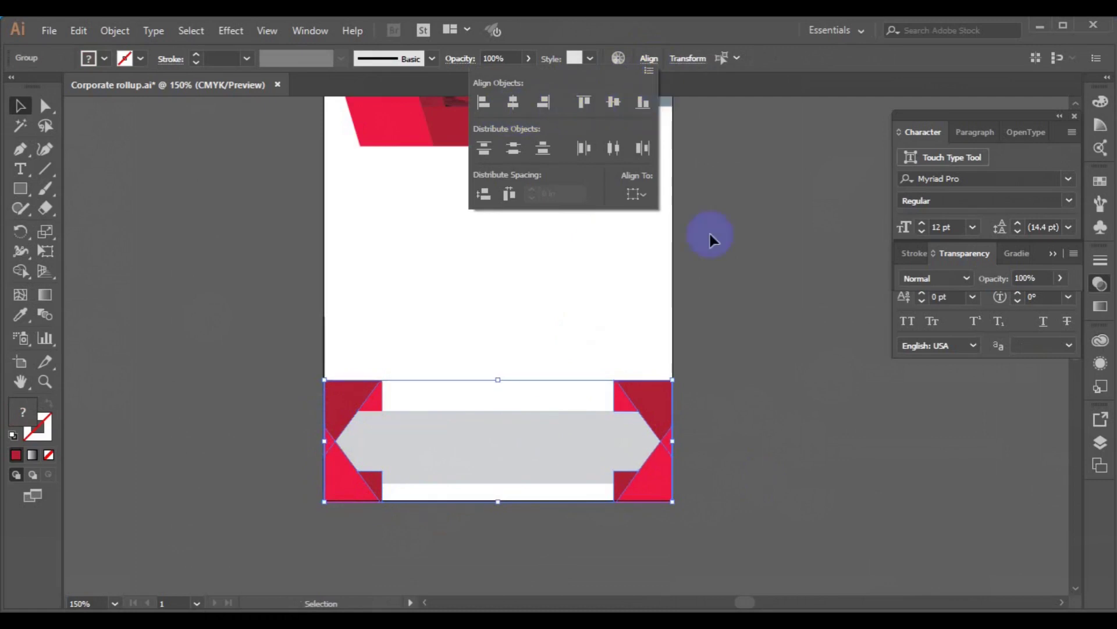
pyautogui.click(115, 30)
pyautogui.click(182, 85)
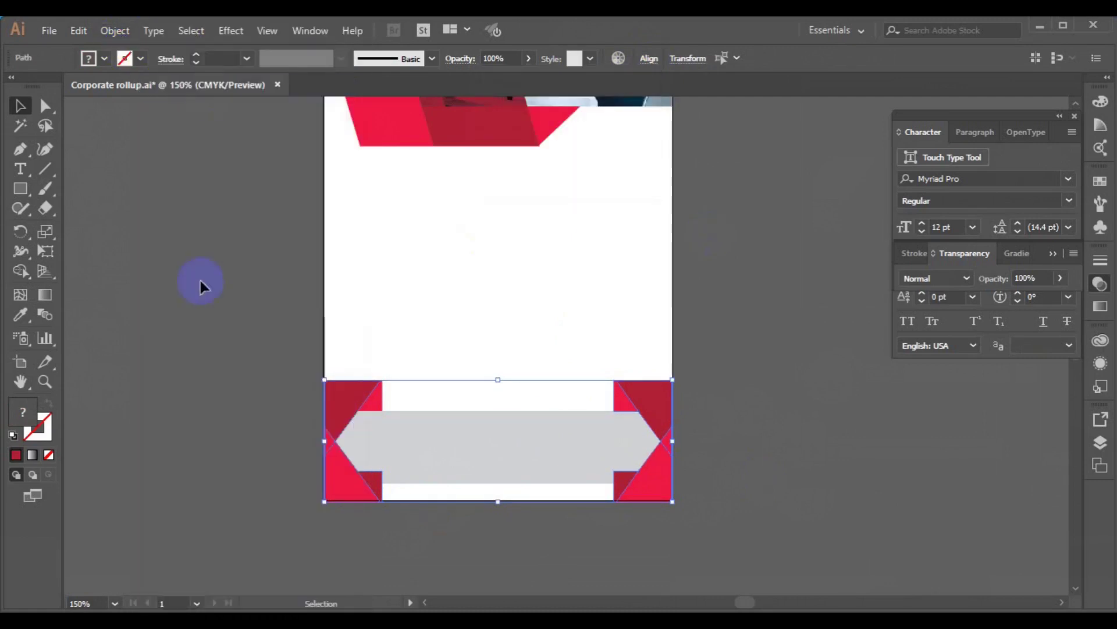
pyautogui.click(369, 486)
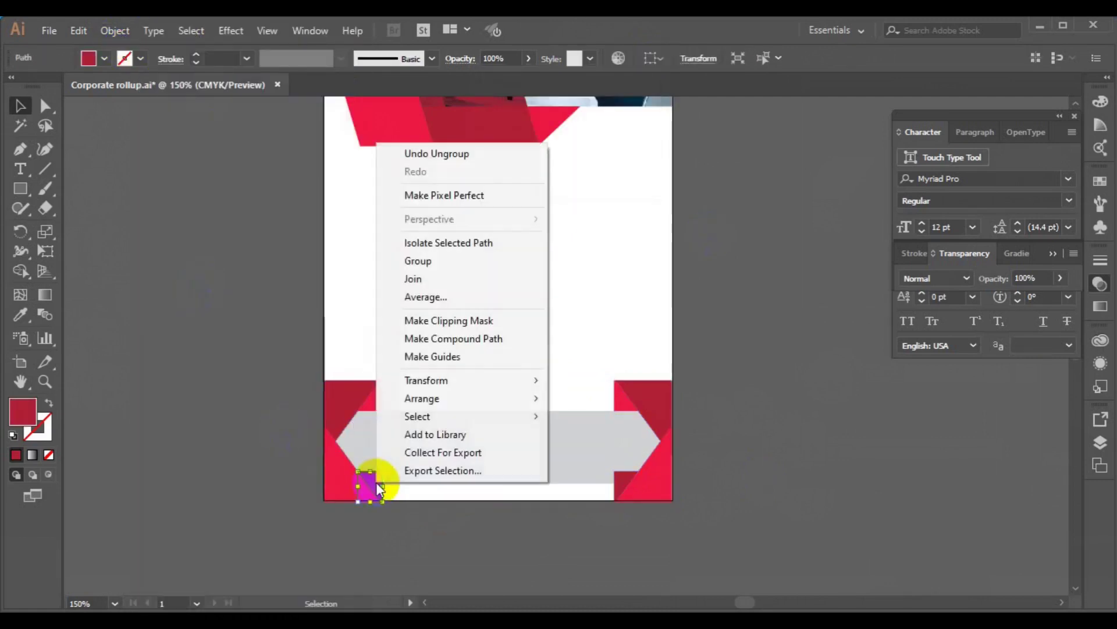
pyautogui.rightClick(368, 485)
pyautogui.moveTo(421, 398)
pyautogui.click(597, 452)
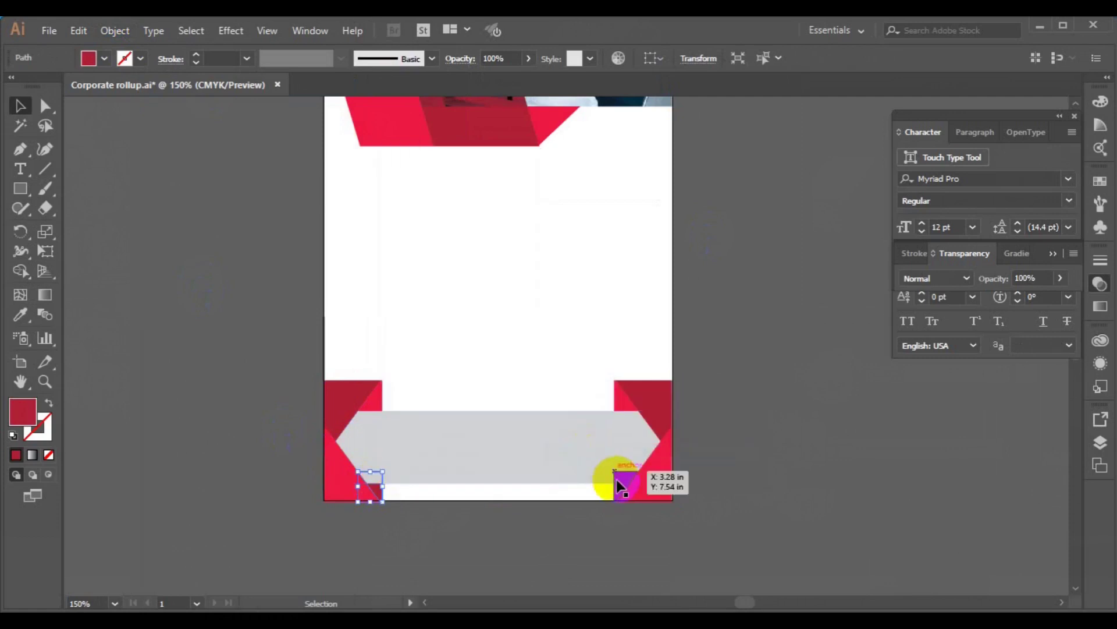
pyautogui.rightClick(618, 485)
pyautogui.click(821, 450)
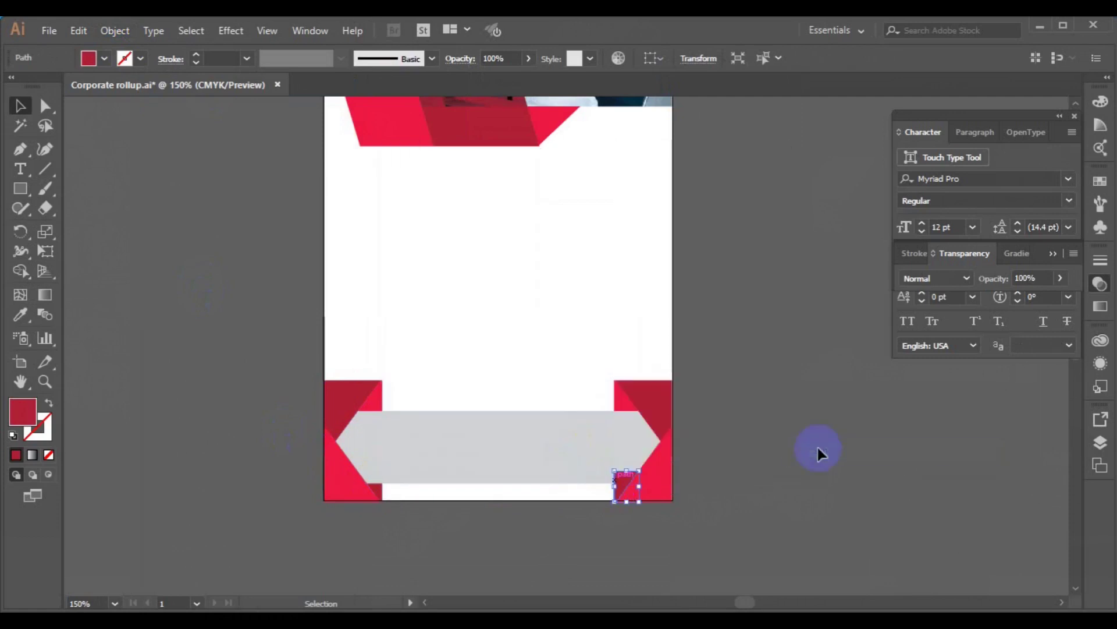
# Send the upper-left corner triangle to the back and save the rollup file
pyautogui.click(626, 395)
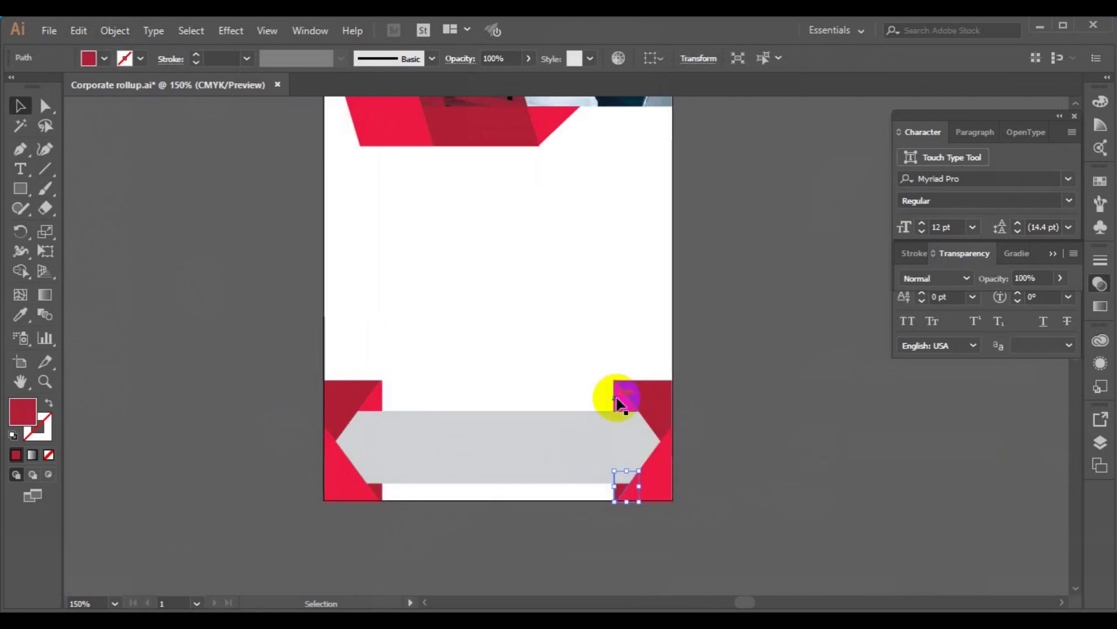
pyautogui.keyDown('shift'); pyautogui.click(380, 405); pyautogui.keyUp('shift')
pyautogui.rightClick(380, 404)
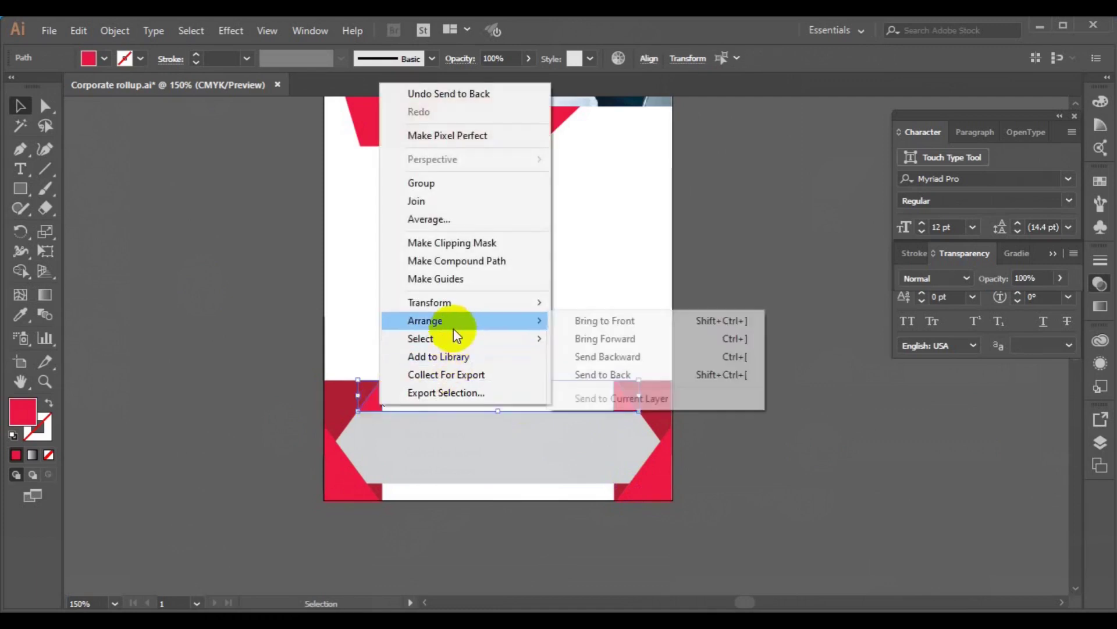
pyautogui.click(605, 375)
pyautogui.click(763, 425)
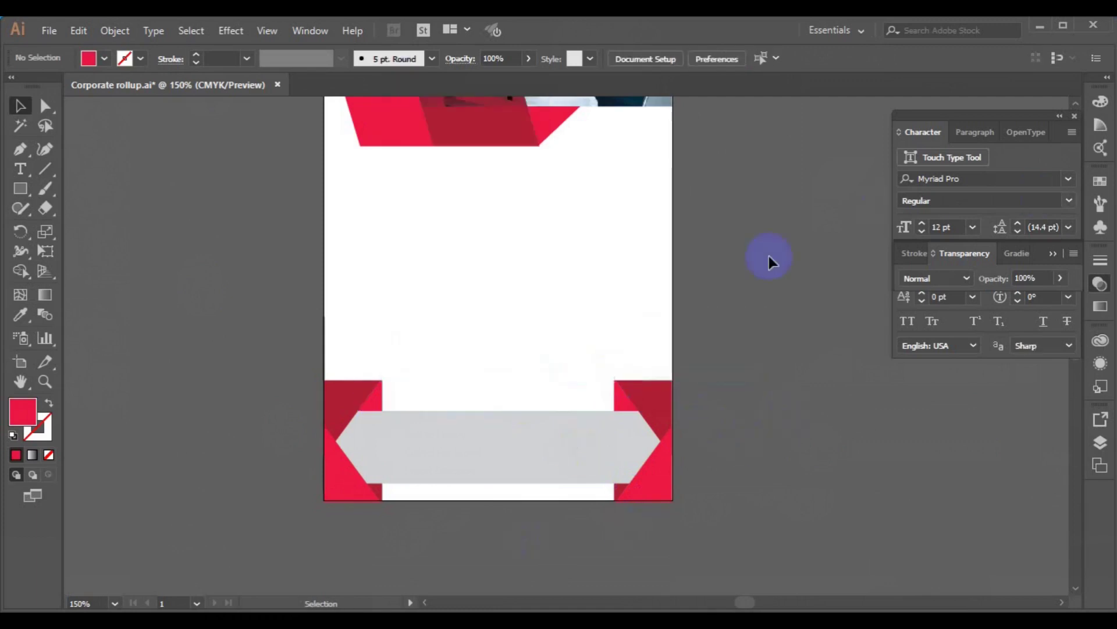
pyautogui.hotkey('ctrl', 's')
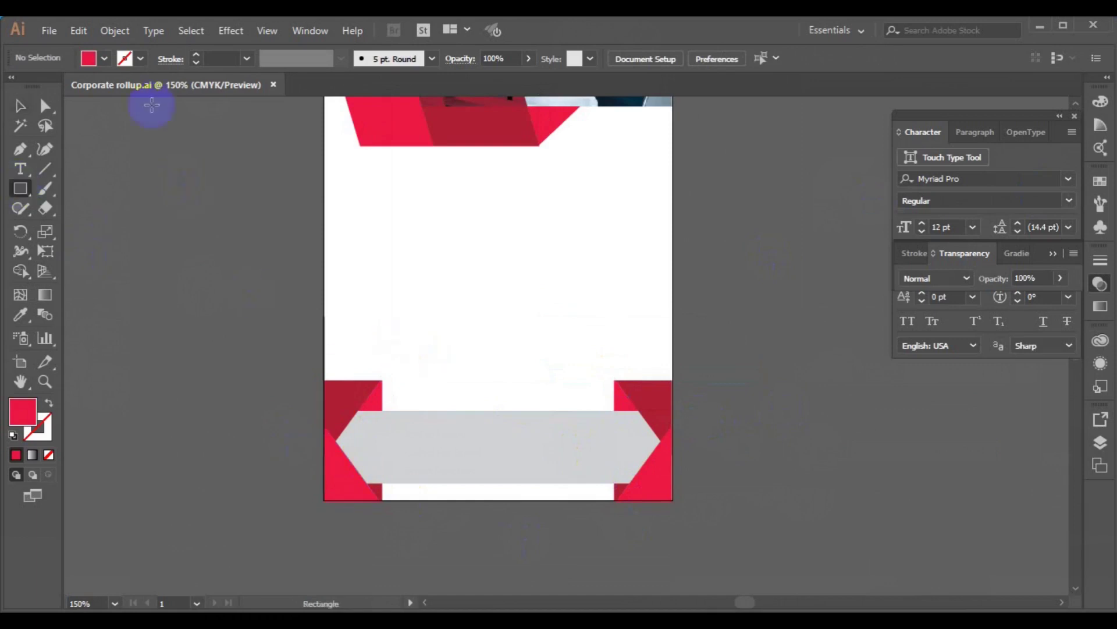
# Draw a thin black-outlined, unfilled rectangle across the grey band's top edge
pyautogui.click(140, 58)
pyautogui.click(45, 87)
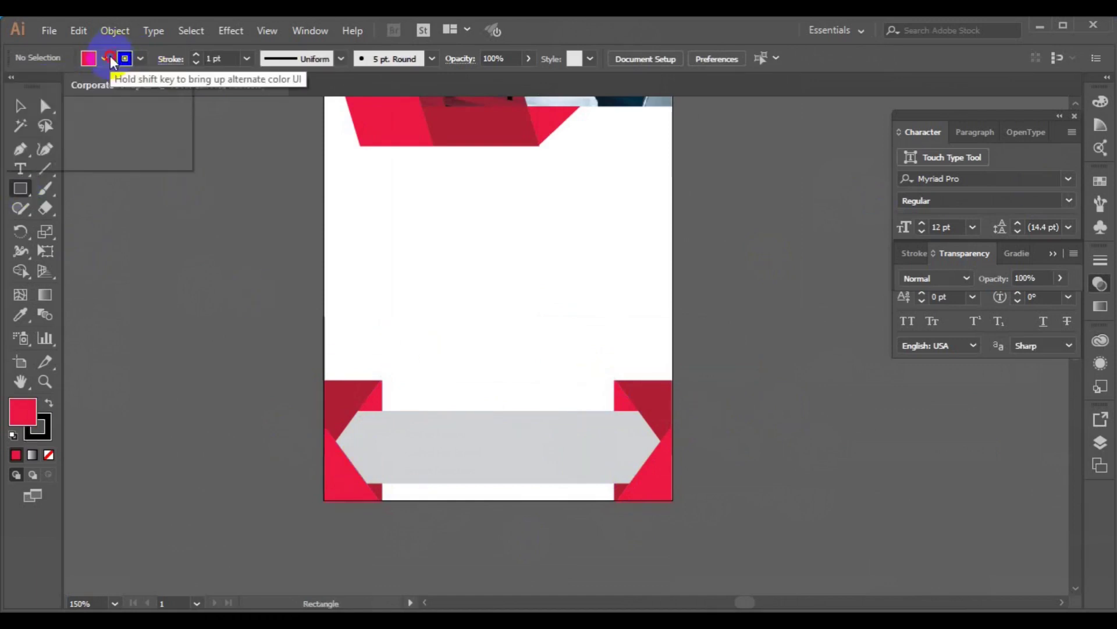
pyautogui.click(104, 58)
pyautogui.click(10, 86)
pyautogui.click(394, 396)
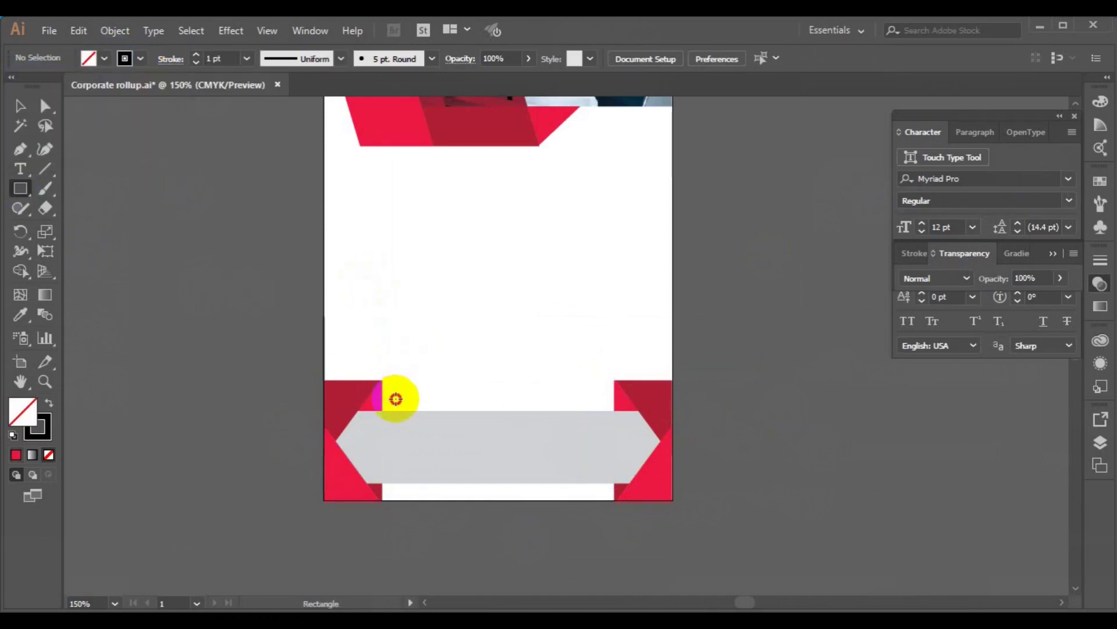
pyautogui.moveTo(389, 396); pyautogui.dragTo(596, 425)
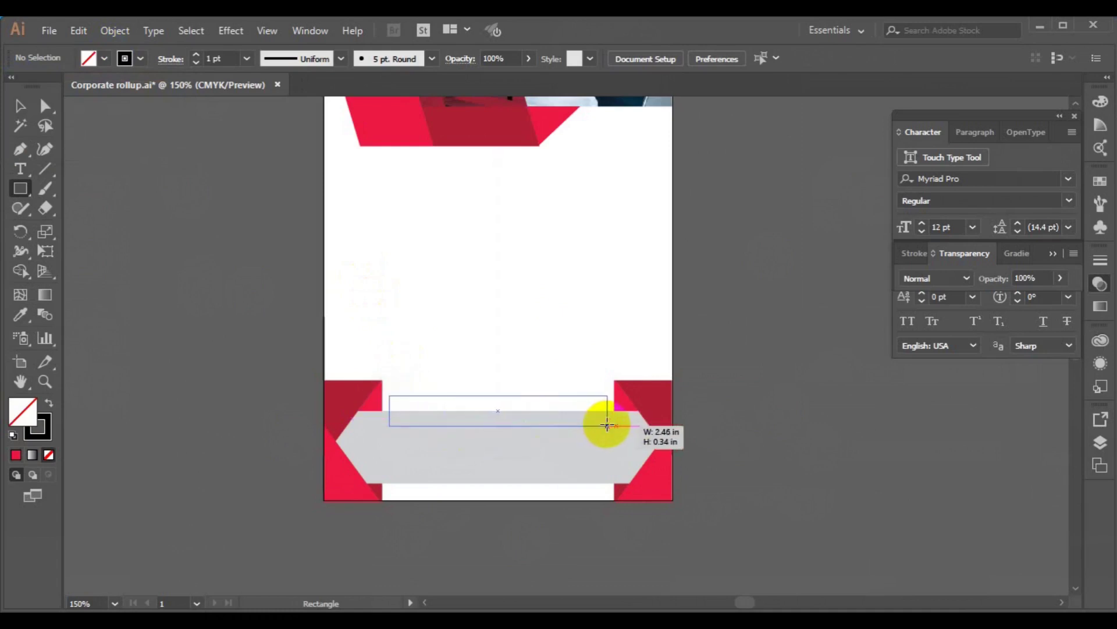
pyautogui.moveTo(607, 425); pyautogui.dragTo(608, 425)
# Draw a diagonal line at the band's left end up to the red corner
pyautogui.click(19, 154)
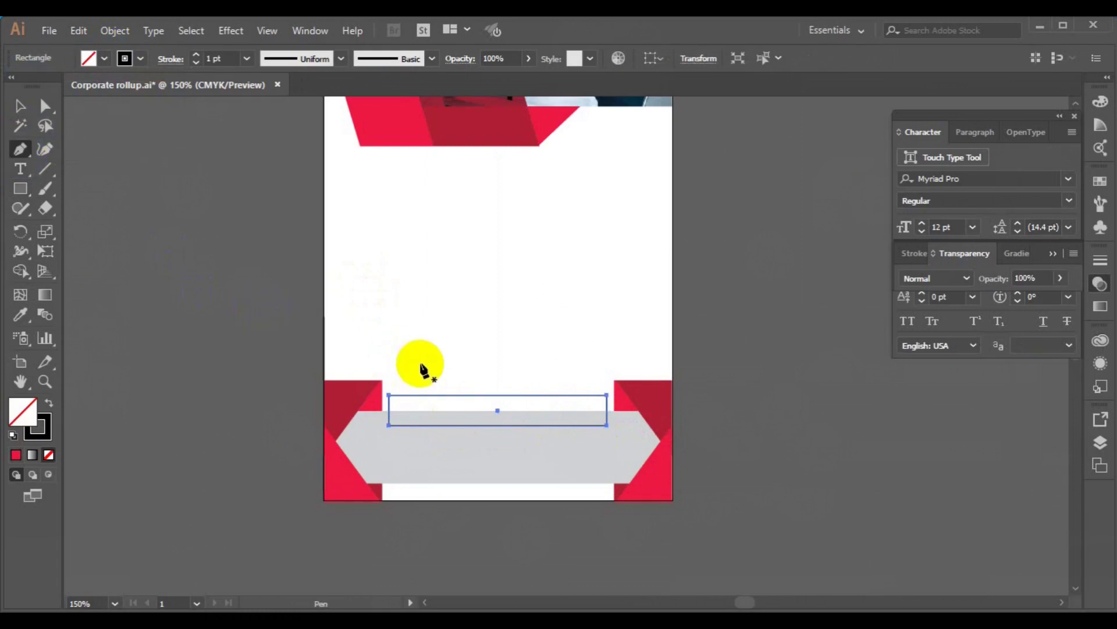
pyautogui.click(390, 402)
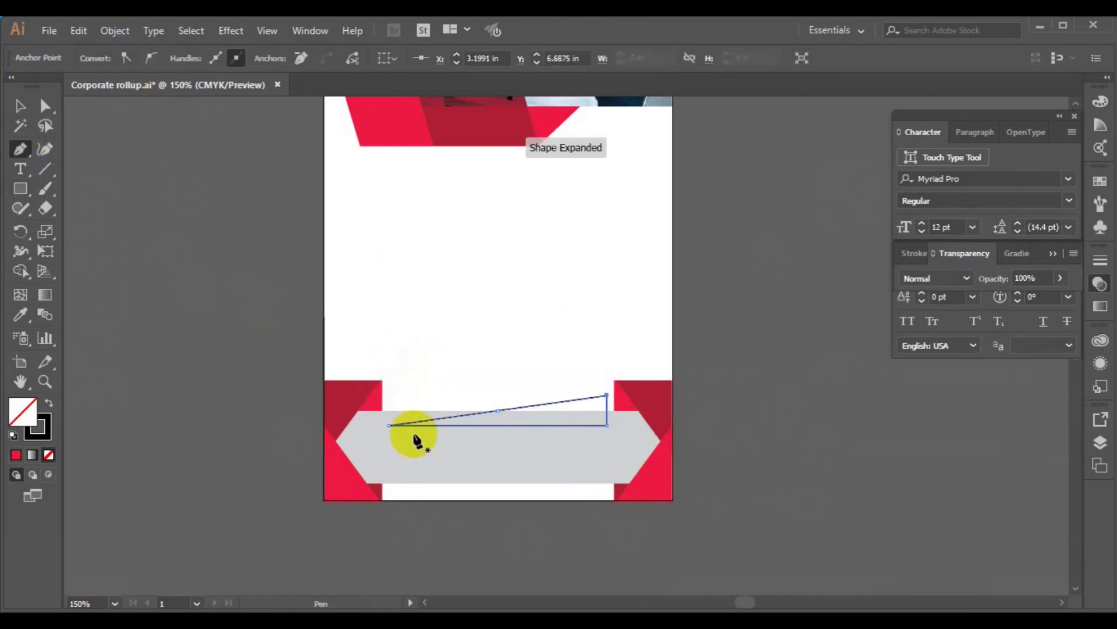
pyautogui.hotkey('ctrl', 'z')
pyautogui.click(409, 433)
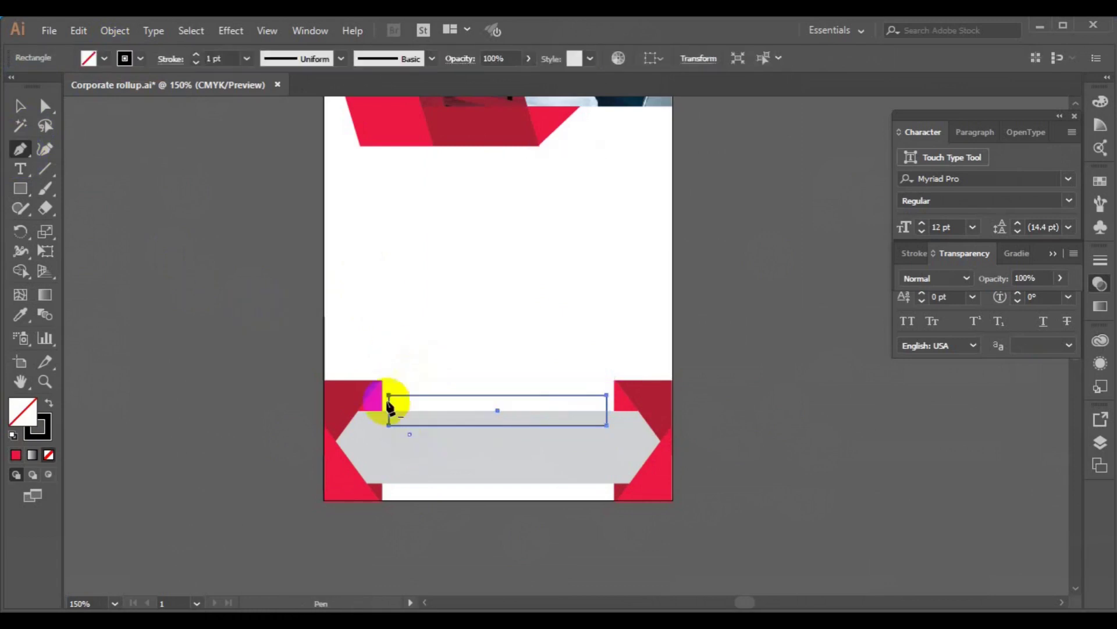
pyautogui.click(381, 382)
pyautogui.keyDown('ctrl'); pyautogui.click(217, 337); pyautogui.keyUp('ctrl')
pyautogui.click(20, 106)
pyautogui.hotkey('ctrl', '+')
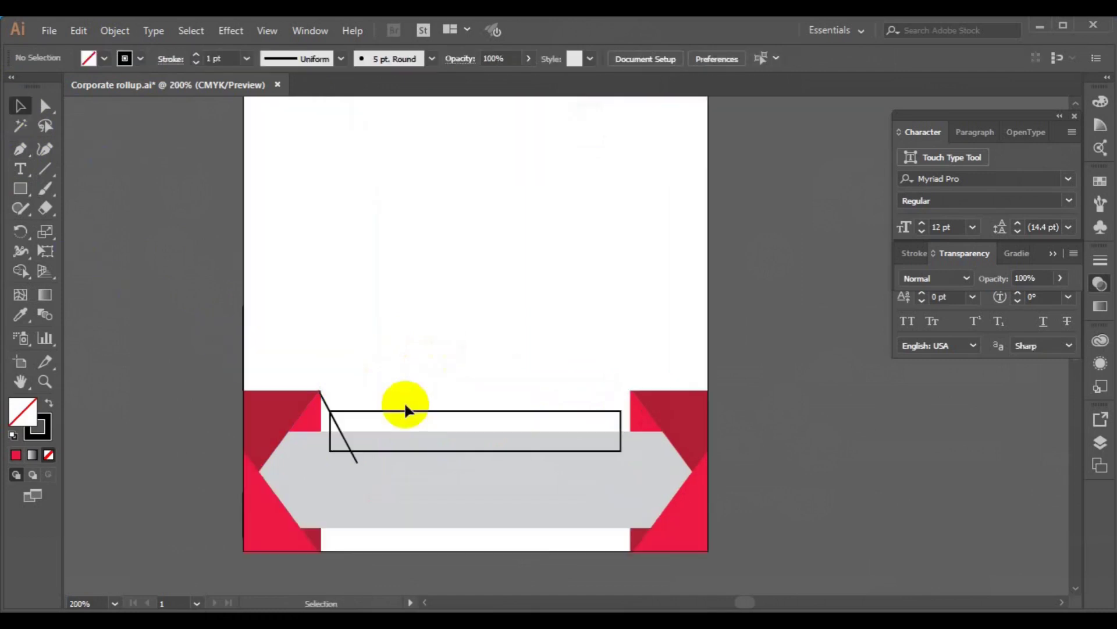
# Mirror a vertical copy of the diagonal line to the rectangle's right end, then select all band shapes
pyautogui.click(346, 436)
pyautogui.click(335, 422)
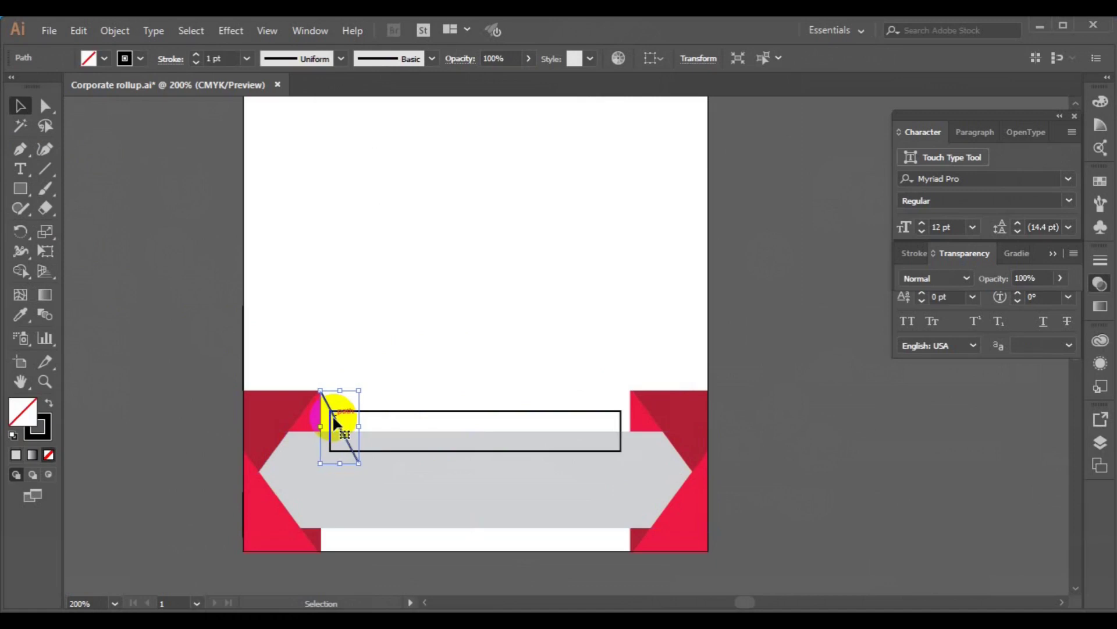
pyautogui.rightClick(335, 423)
pyautogui.click(574, 367)
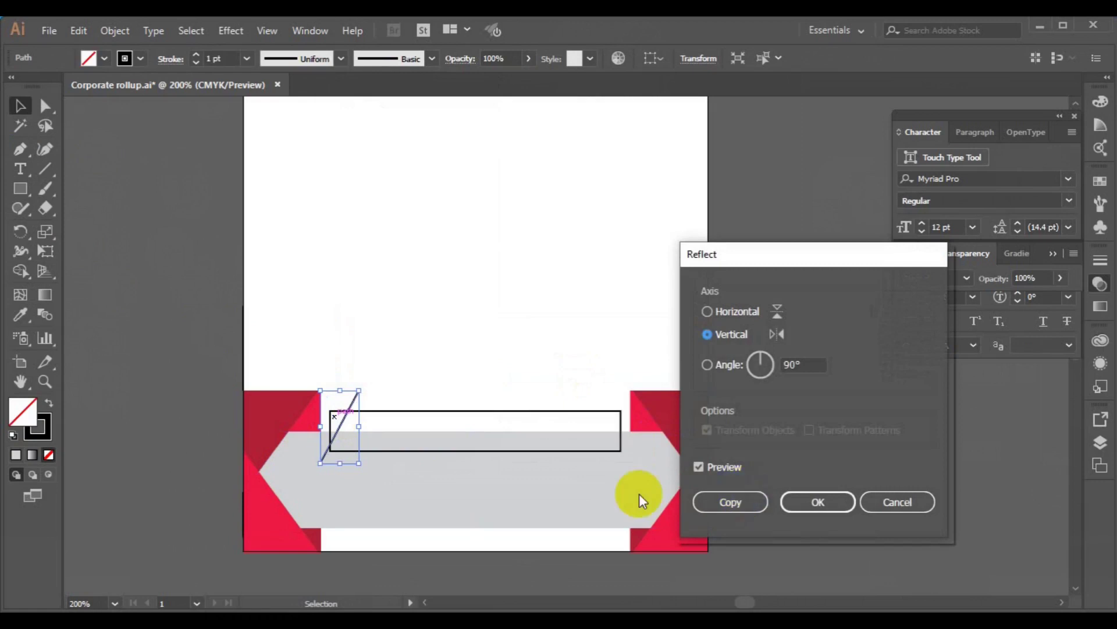
pyautogui.click(731, 502)
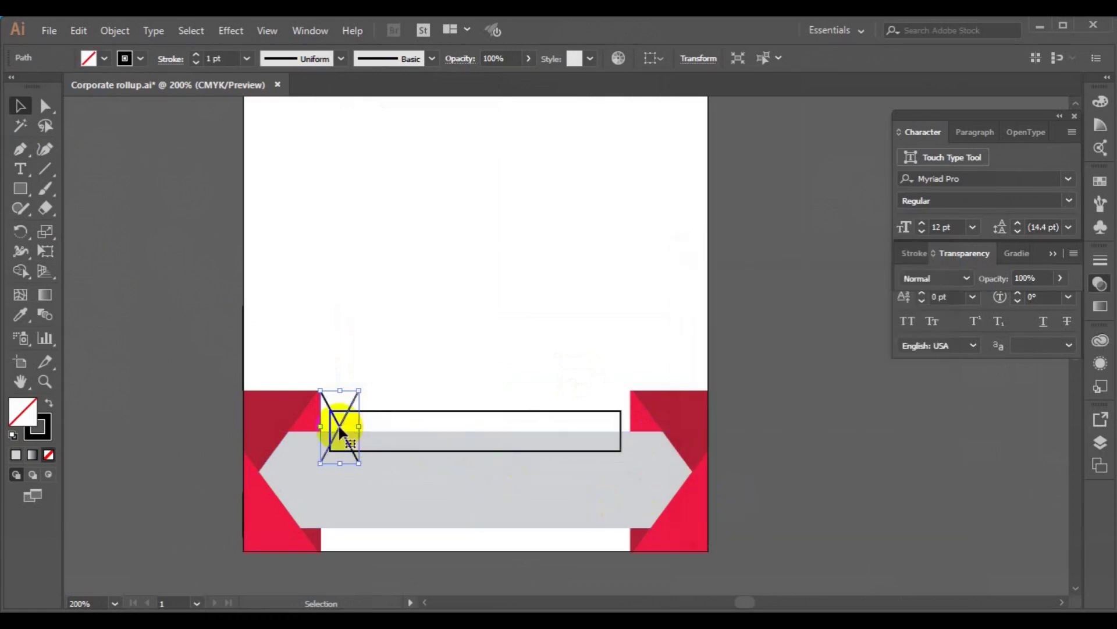
pyautogui.moveTo(340, 432); pyautogui.dragTo(614, 434)
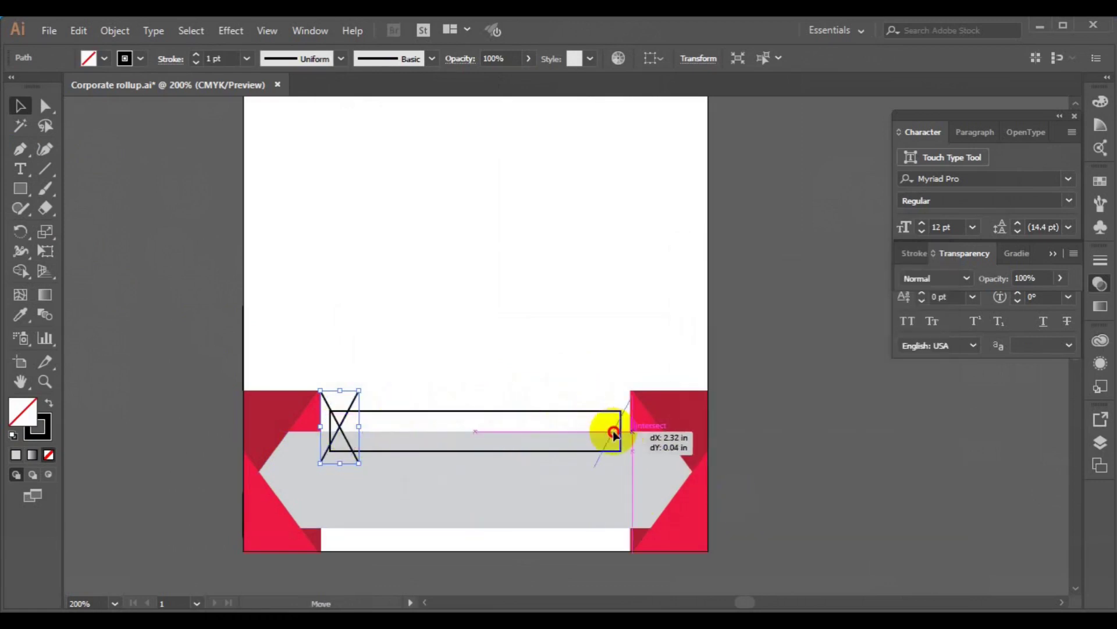
pyautogui.moveTo(610, 433); pyautogui.dragTo(610, 434)
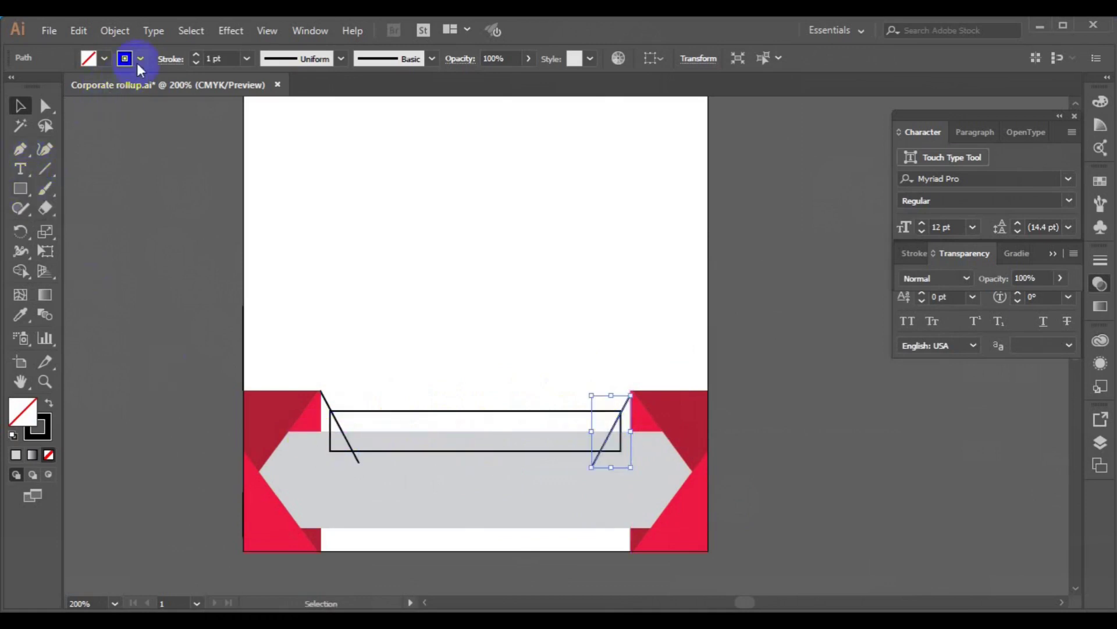
pyautogui.click(232, 318)
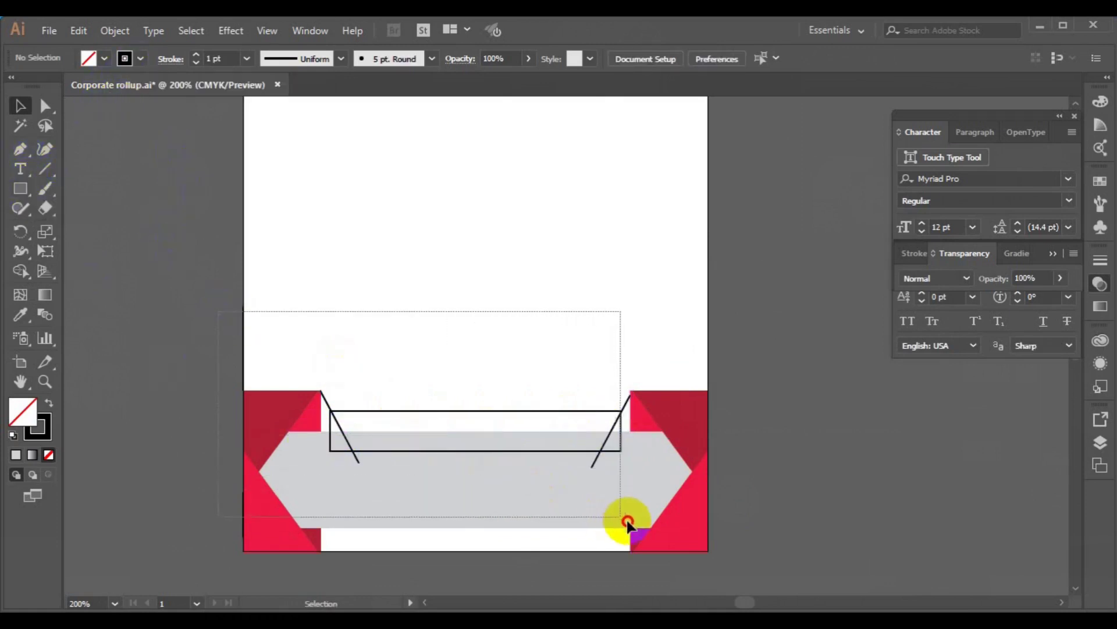
pyautogui.moveTo(427, 432); pyautogui.dragTo(634, 526)
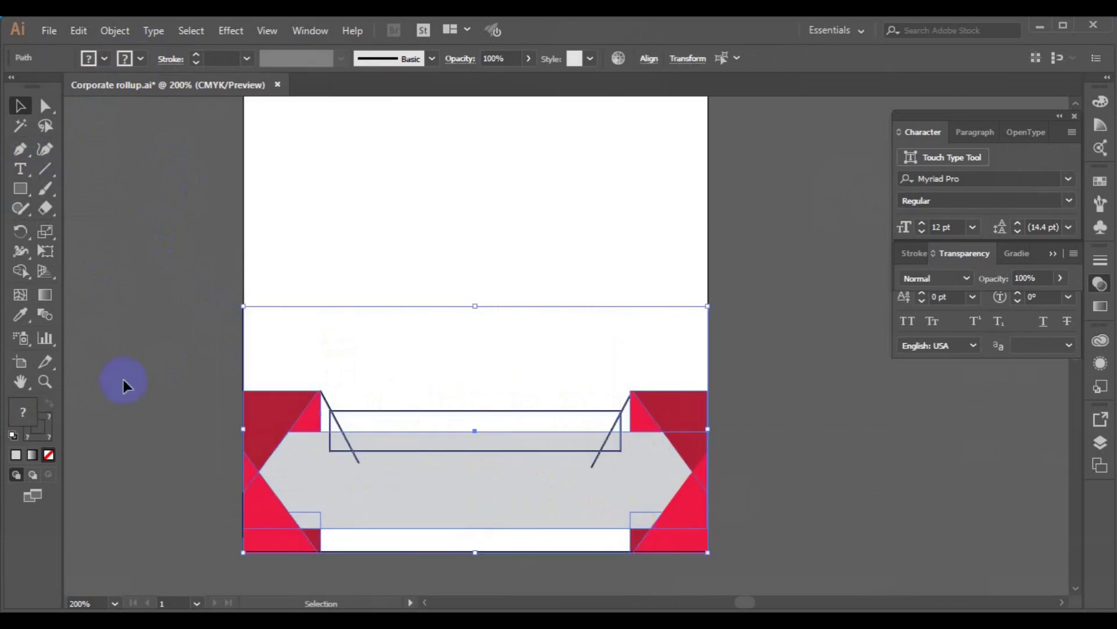
# With Shape Builder, black fill and no stroke, merge the rectangle's upper and lower strips
pyautogui.click(21, 277)
pyautogui.click(105, 58)
pyautogui.click(45, 86)
pyautogui.click(128, 61)
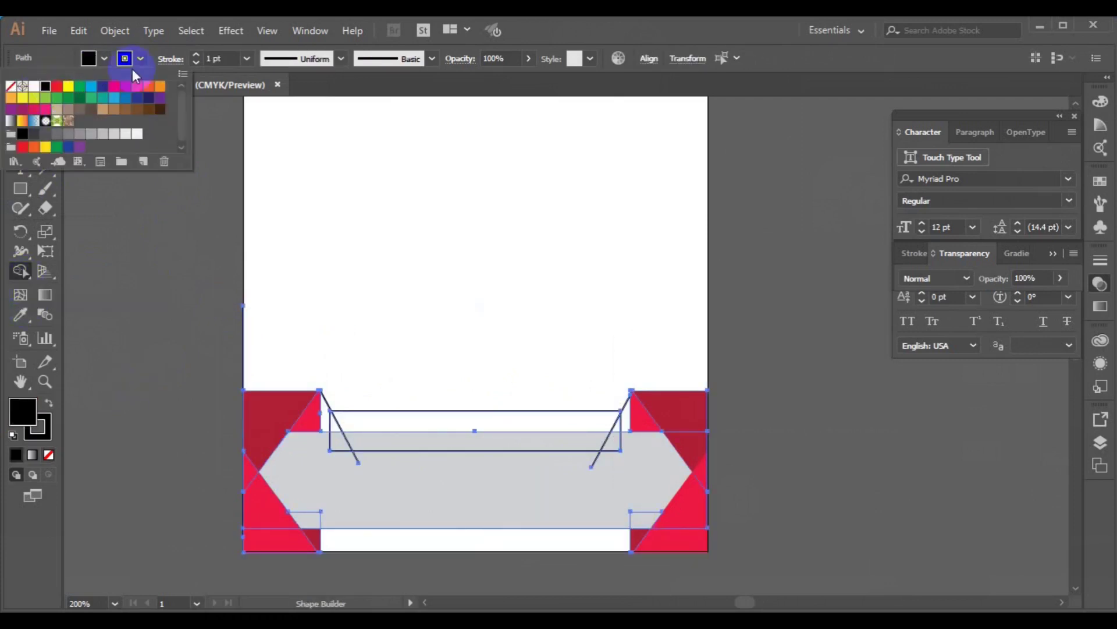
pyautogui.click(125, 59)
pyautogui.click(11, 87)
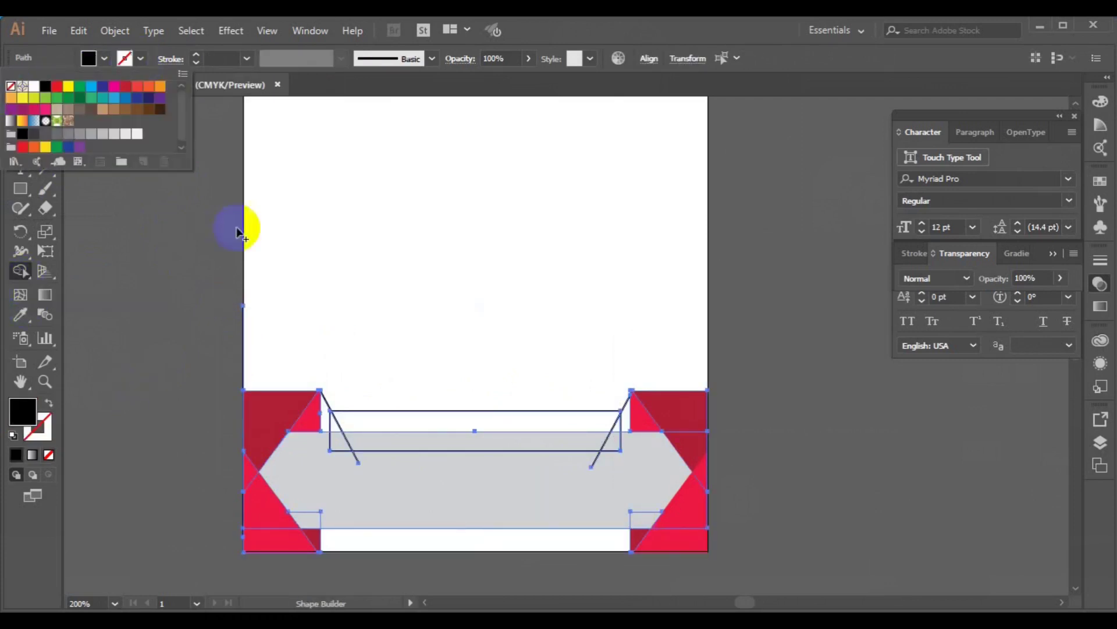
pyautogui.click(425, 420)
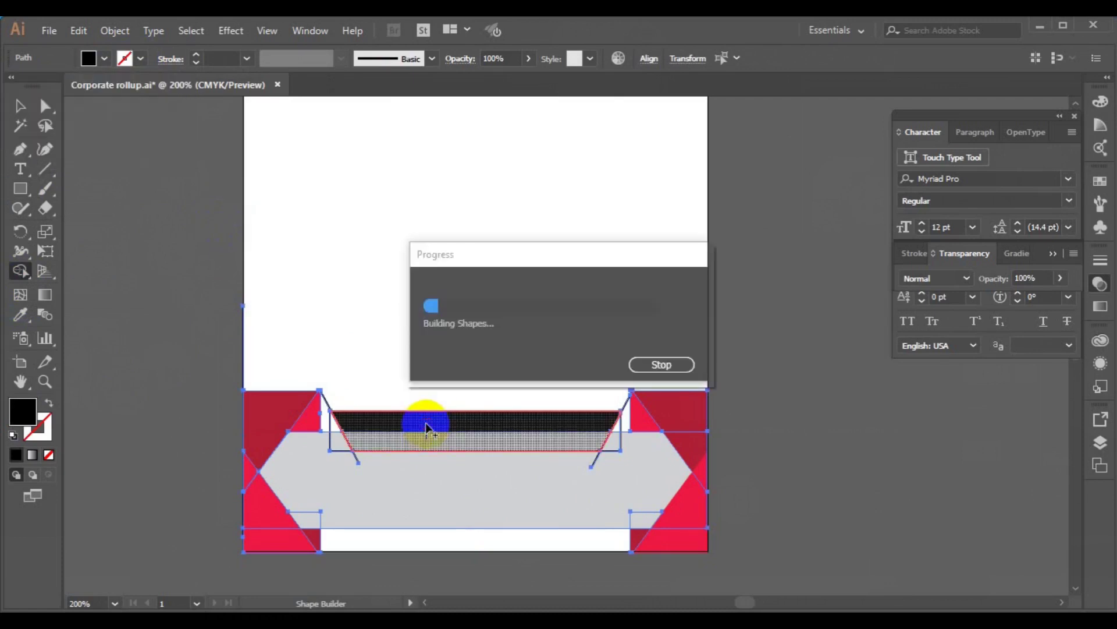
pyautogui.click(427, 439)
# Remove the leftover corner pieces and slanted line so the trapezoid slants at both ends
pyautogui.click(110, 204)
pyautogui.click(333, 439)
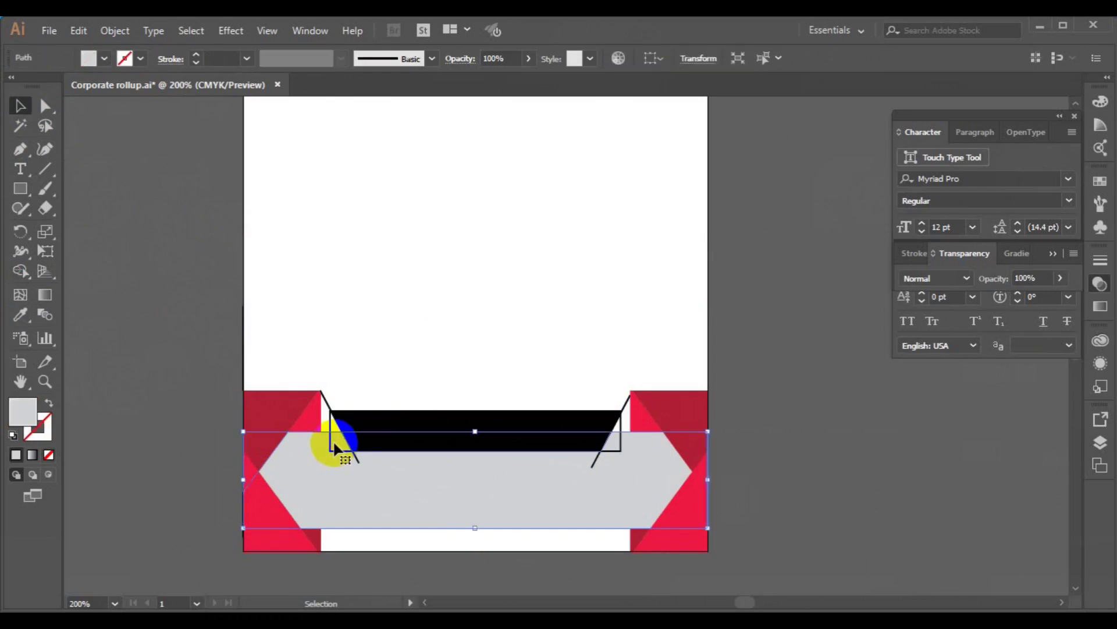
pyautogui.click(335, 397)
pyautogui.click(332, 425)
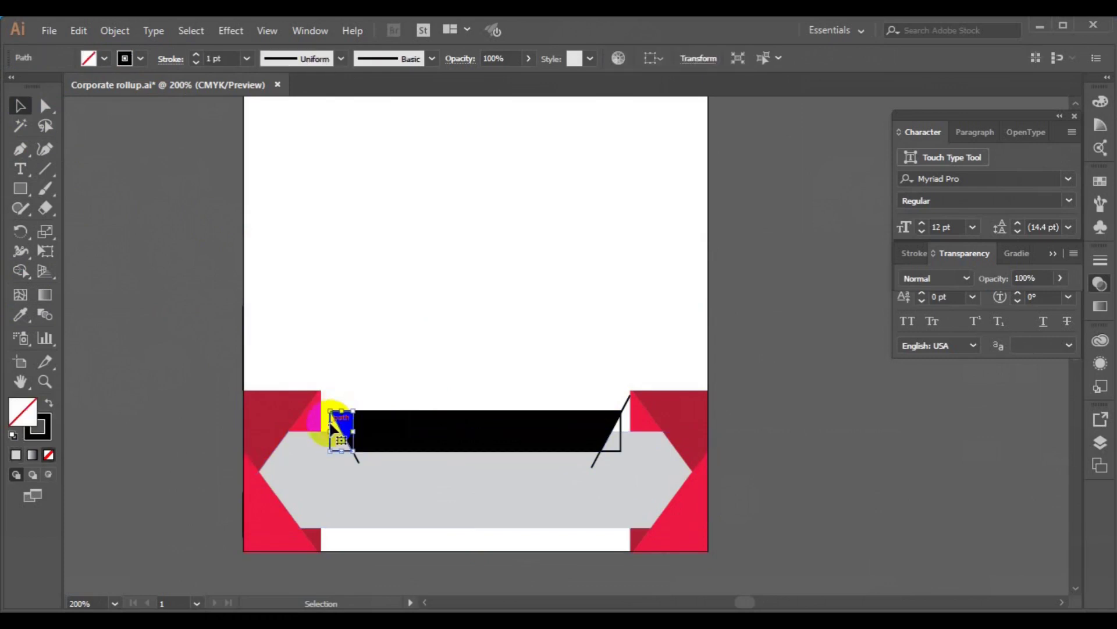
pyautogui.click(330, 421)
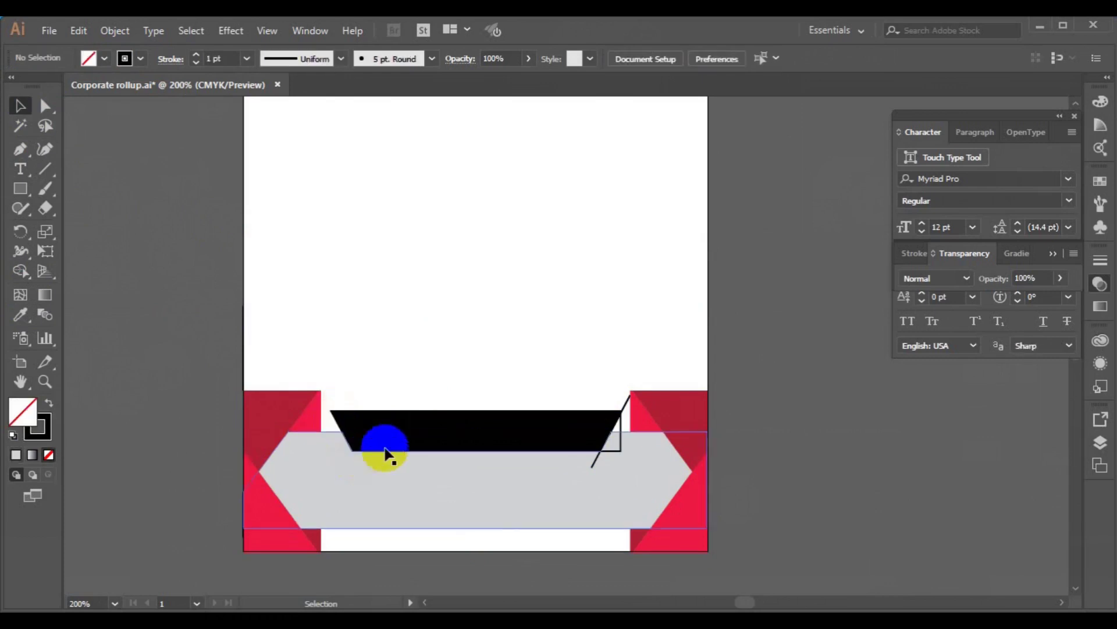
pyautogui.click(616, 416)
pyautogui.click(626, 409)
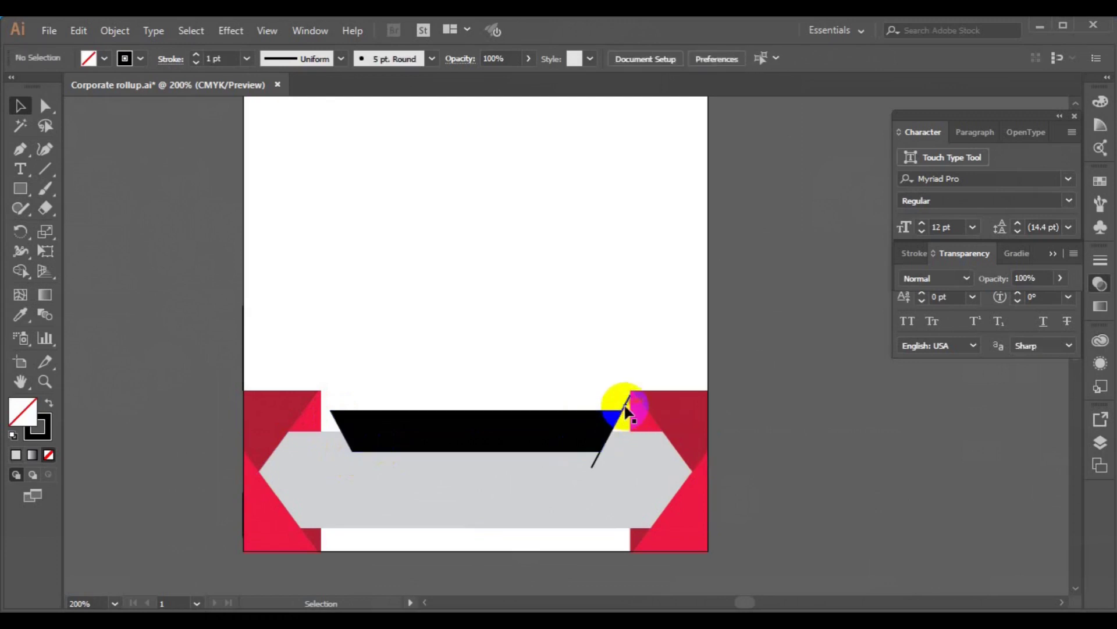
pyautogui.moveTo(626, 409); pyautogui.dragTo(593, 467)
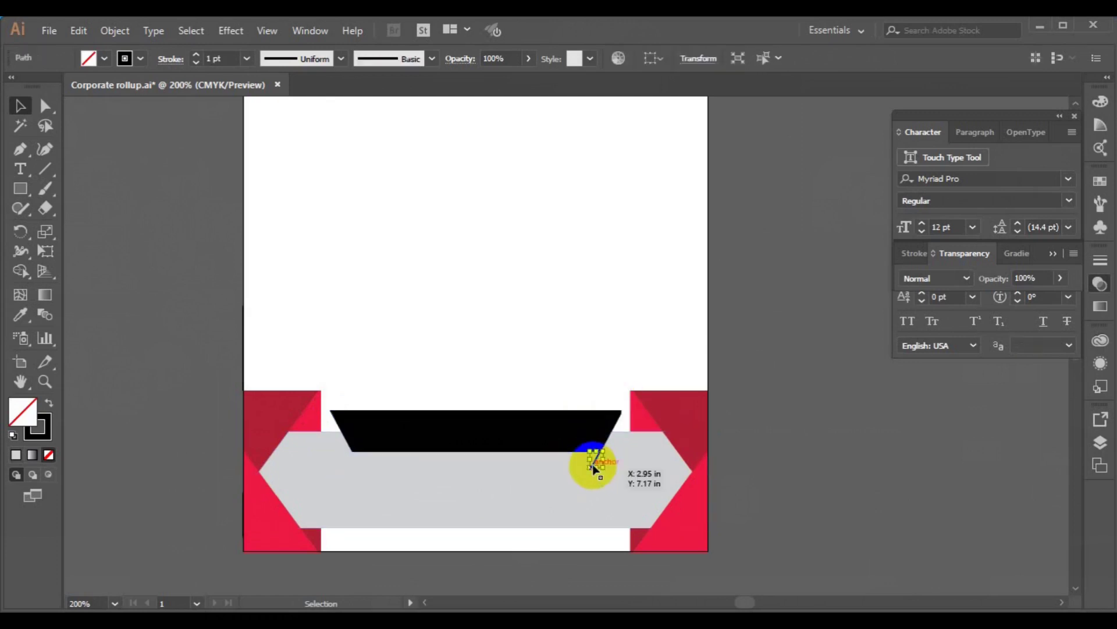
# Remove the trapezoid's stroke and eyedrop the dark red corner colour into it
pyautogui.click(554, 432)
pyautogui.moveTo(175, 88); pyautogui.dragTo(80, 85)
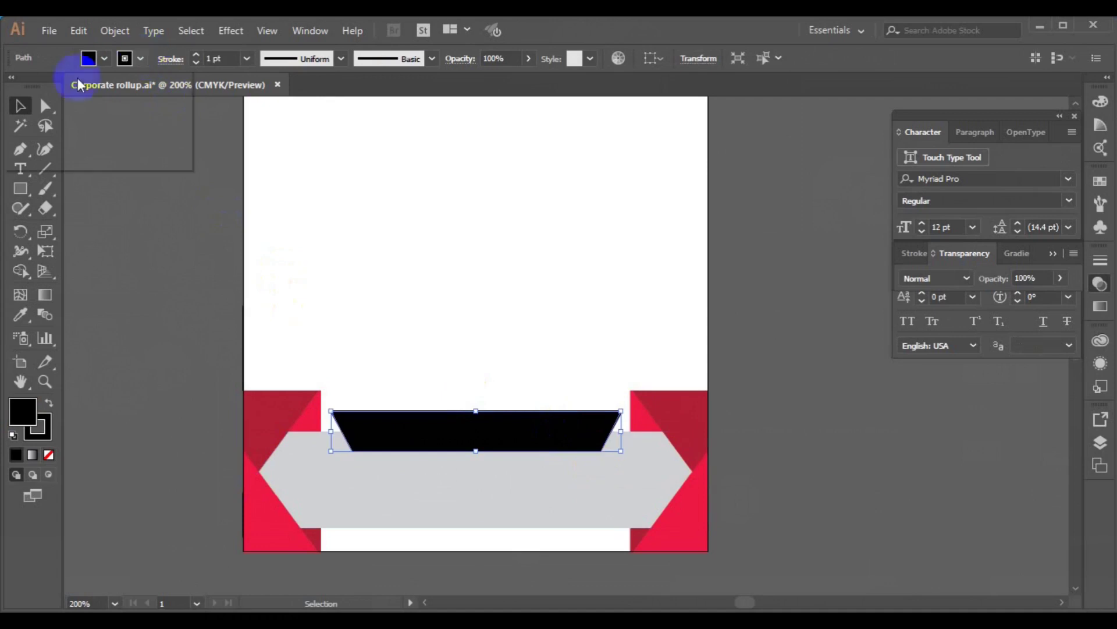
pyautogui.click(10, 86)
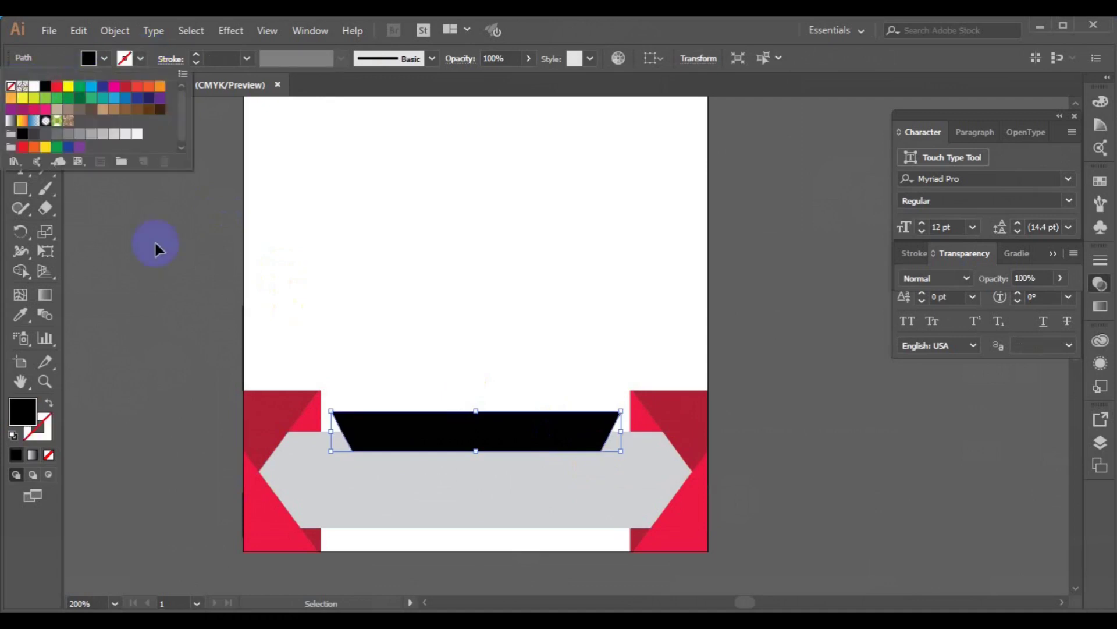
pyautogui.click(236, 456)
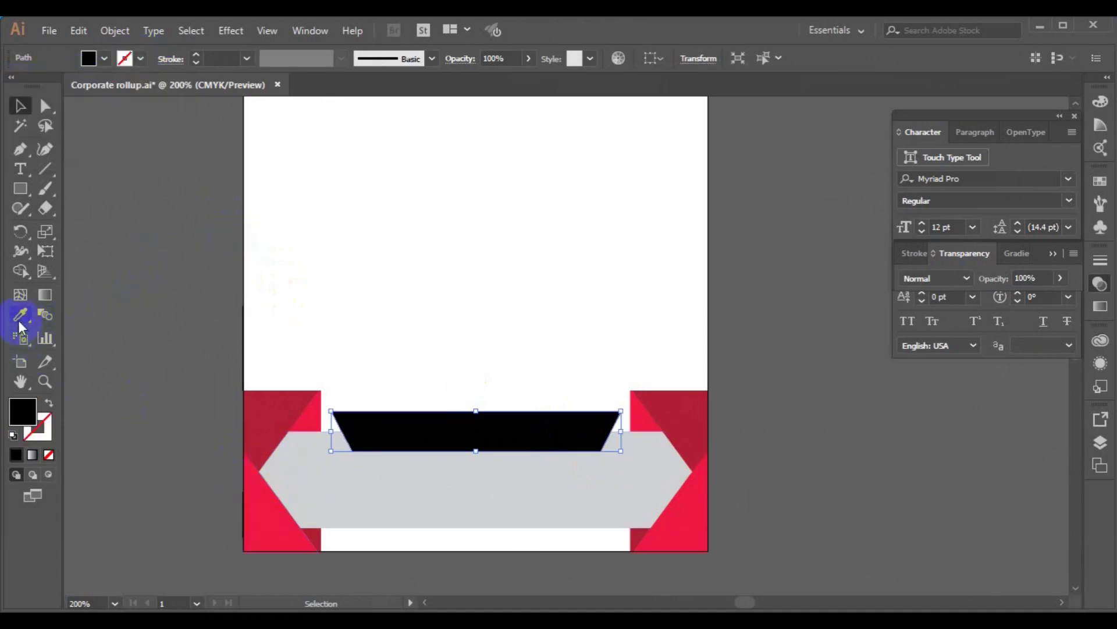
pyautogui.click(251, 492)
pyautogui.click(257, 444)
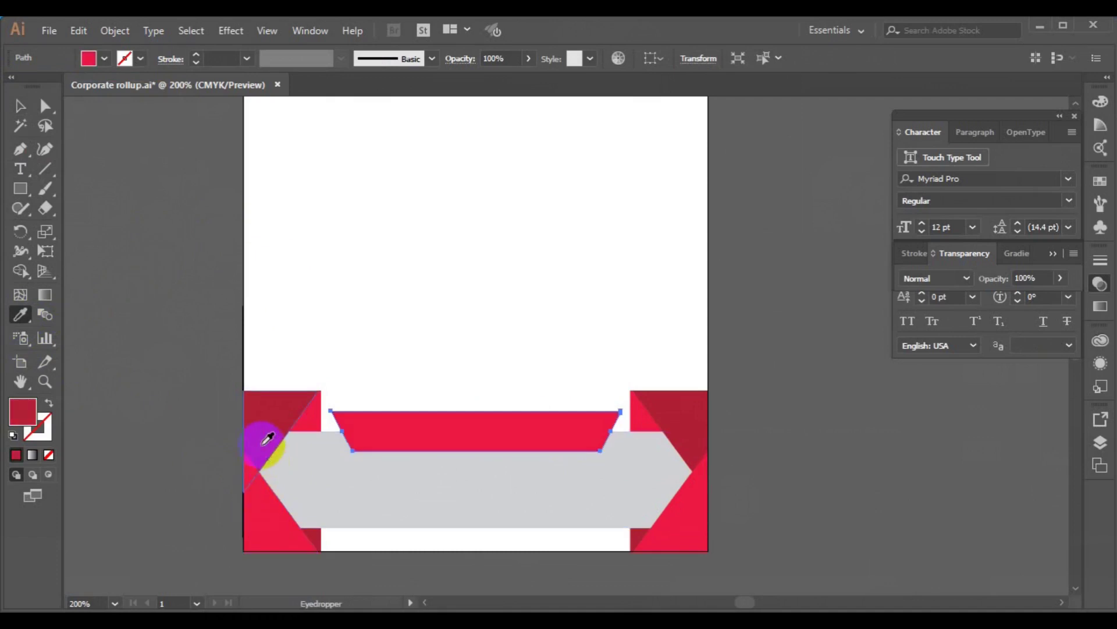
# Draw an unfilled, black-outlined rectangle spanning the full banner width
pyautogui.click(147, 266)
pyautogui.click(25, 188)
pyautogui.click(104, 58)
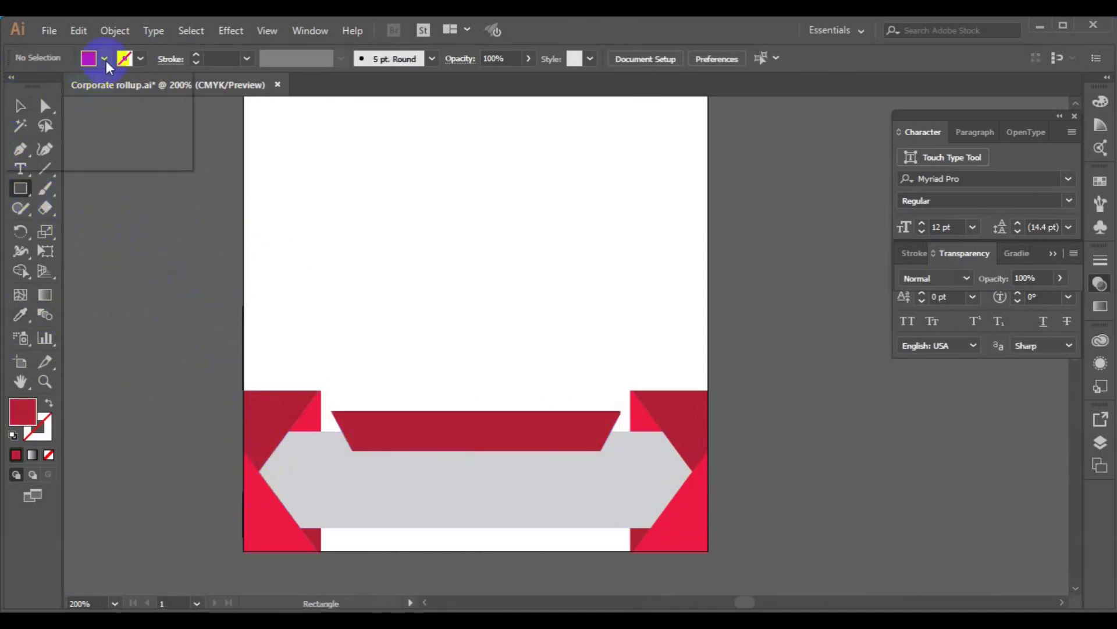
pyautogui.click(11, 86)
pyautogui.click(140, 58)
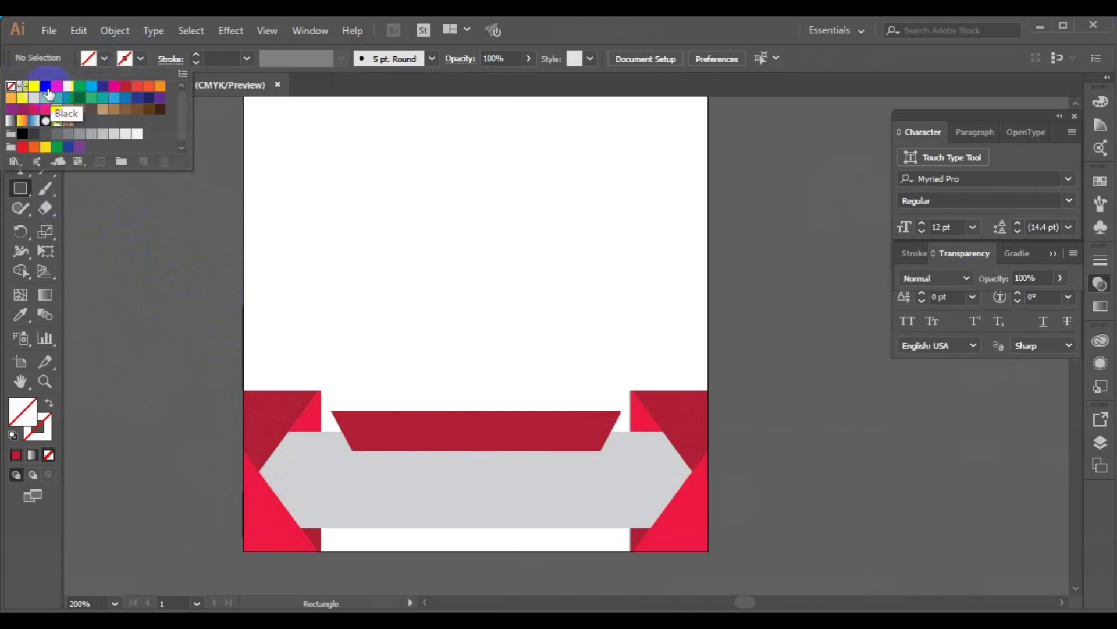
pyautogui.click(45, 86)
pyautogui.click(244, 289)
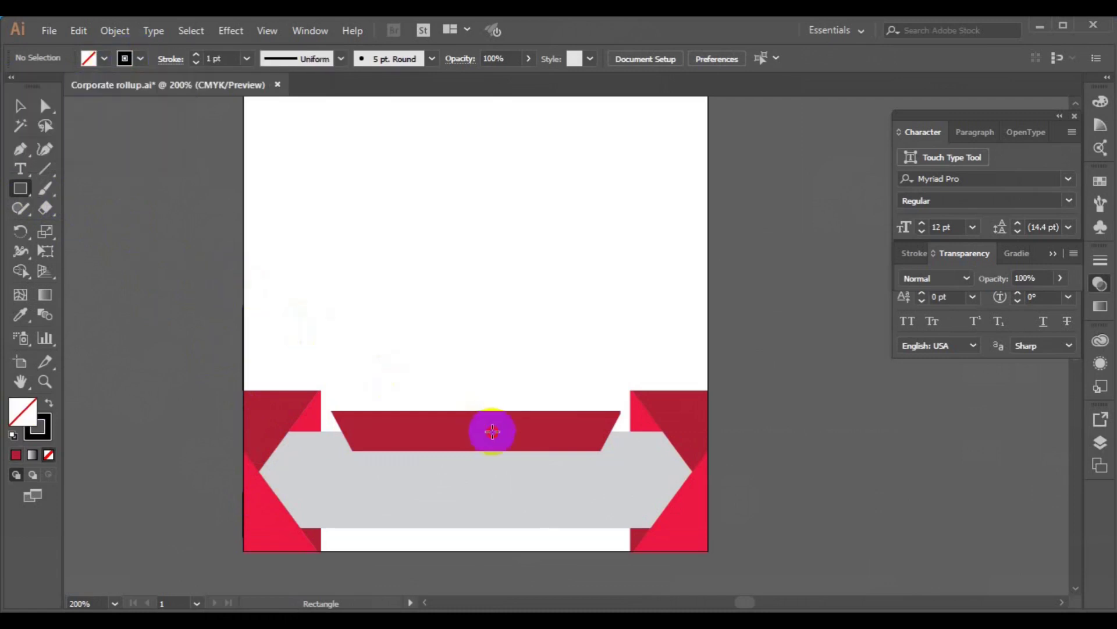
pyautogui.moveTo(245, 286); pyautogui.dragTo(708, 480)
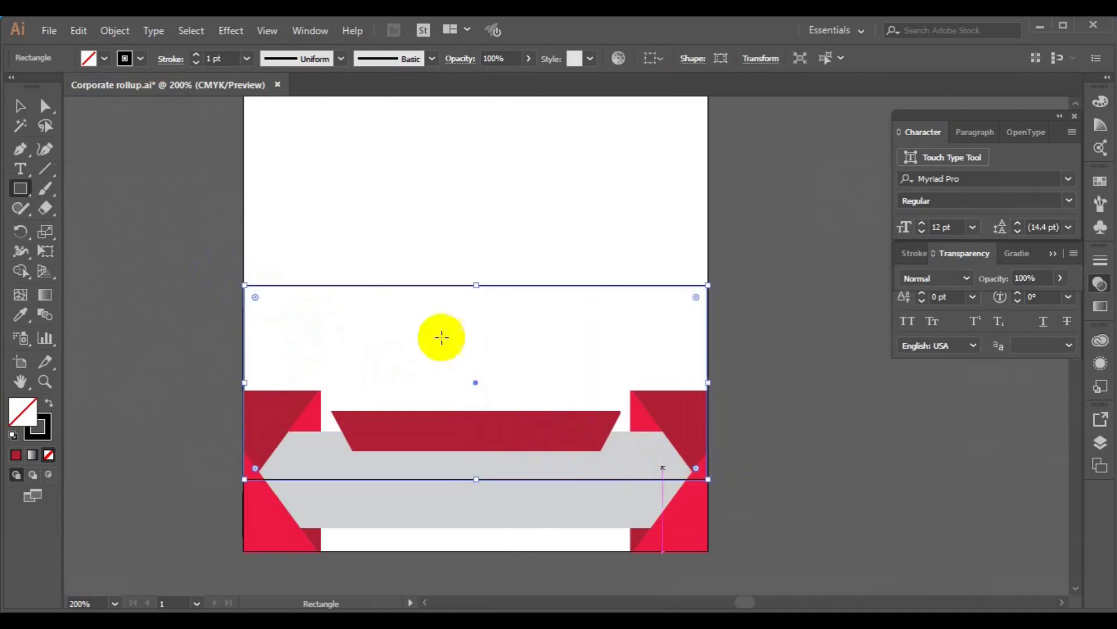
pyautogui.click(20, 105)
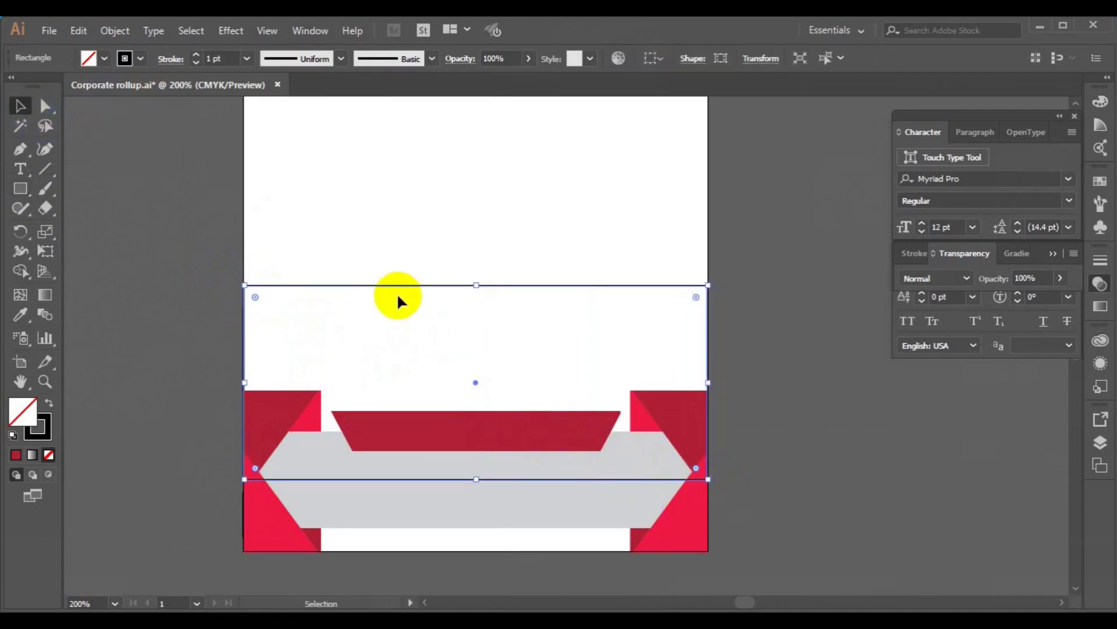
# Centre the red trapezoid horizontally on the page-wide rectangle
pyautogui.keyDown('shift'); pyautogui.click(410, 430); pyautogui.keyUp('shift')
pyautogui.click(650, 60)
pyautogui.click(514, 103)
pyautogui.click(260, 281)
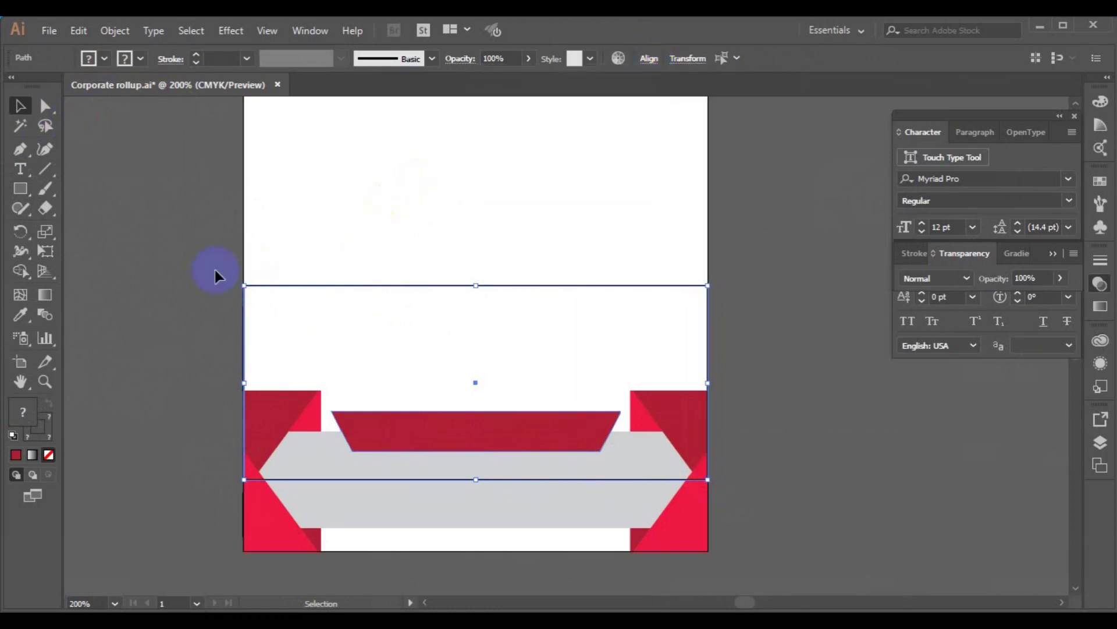
pyautogui.click(132, 326)
pyautogui.click(254, 284)
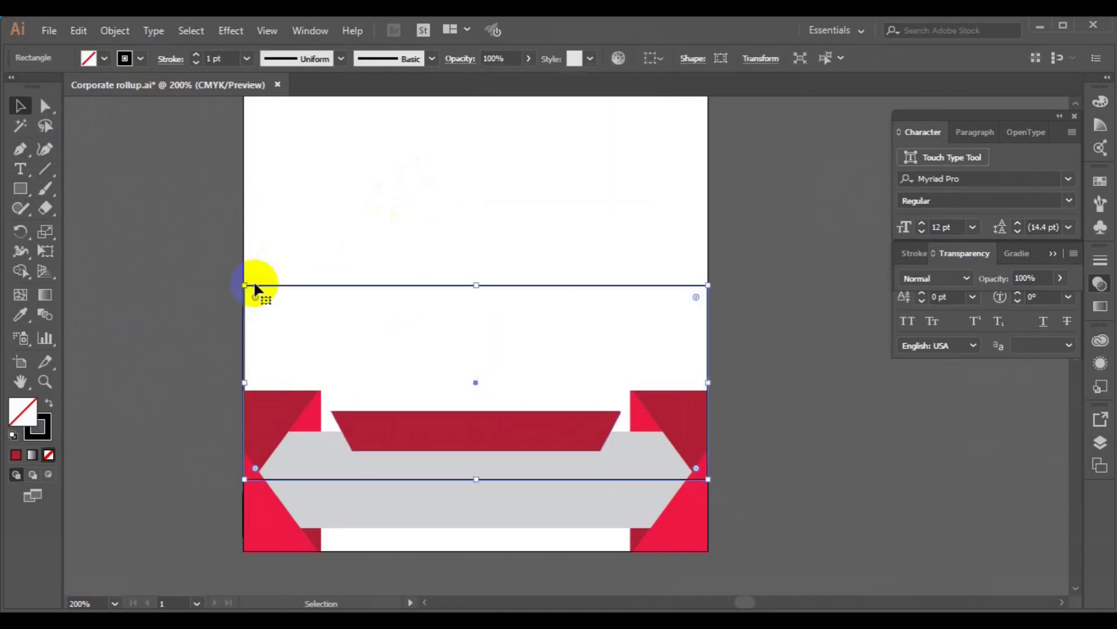
pyautogui.click(204, 474)
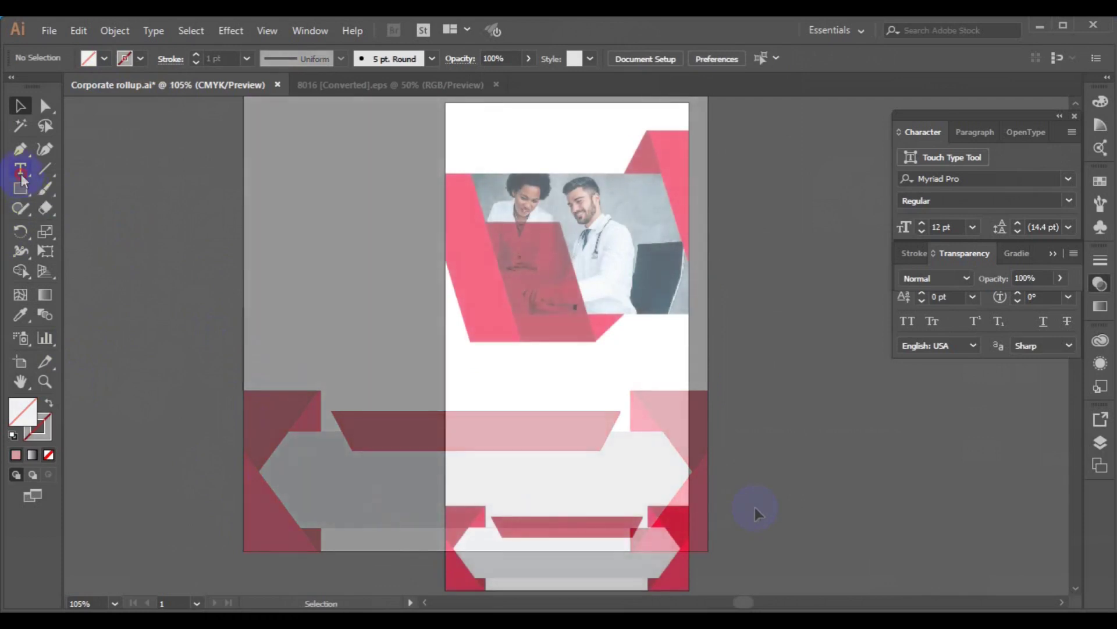
# Place a new text object on the pasteboard left of the banner
pyautogui.click(246, 287)
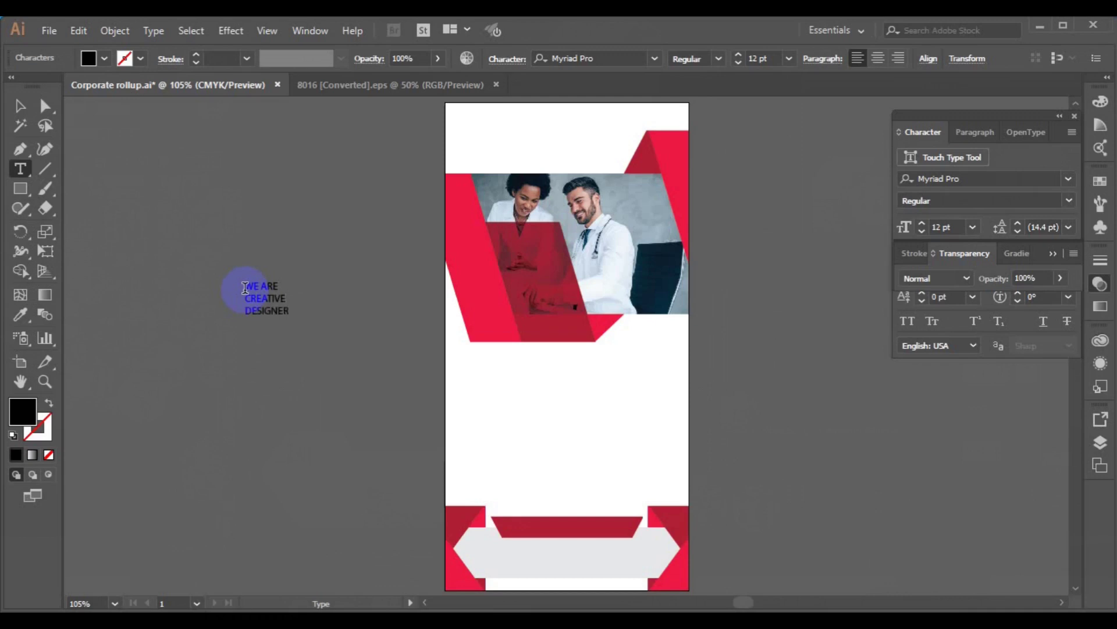
# Make the headline white Roboto 24 pt and move it onto the photo's red band
pyautogui.click(21, 106)
pyautogui.click(105, 57)
pyautogui.click(132, 138)
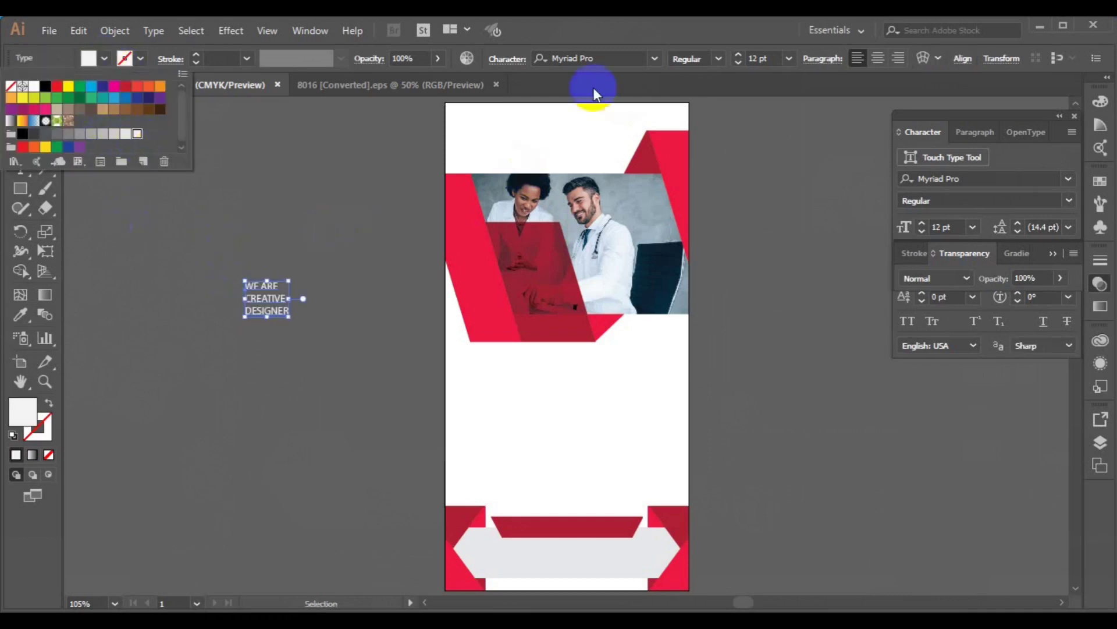
pyautogui.click(582, 59)
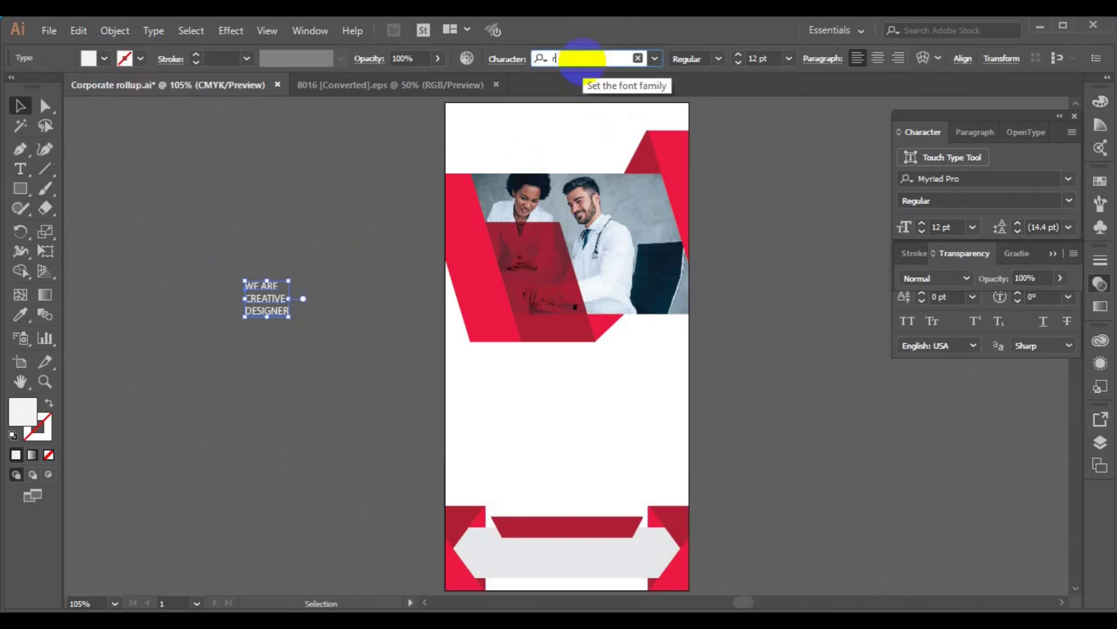
pyautogui.press('Return')
pyautogui.click(789, 58)
pyautogui.click(809, 274)
pyautogui.moveTo(291, 298)
pyautogui.mouseDown()
pyautogui.moveTo(480, 282)
pyautogui.moveTo(512, 264)
pyautogui.mouseUp()
# Set the words CREATIVE DESIGNER in Bold
pyautogui.click(150, 253)
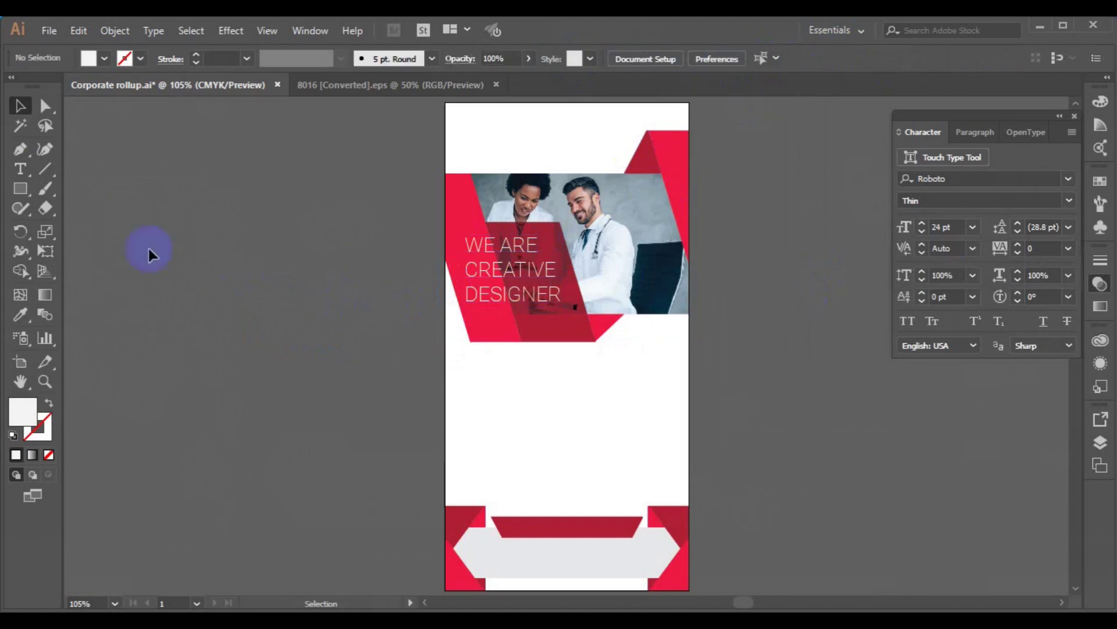
pyautogui.click(18, 170)
pyautogui.moveTo(465, 261); pyautogui.dragTo(561, 302)
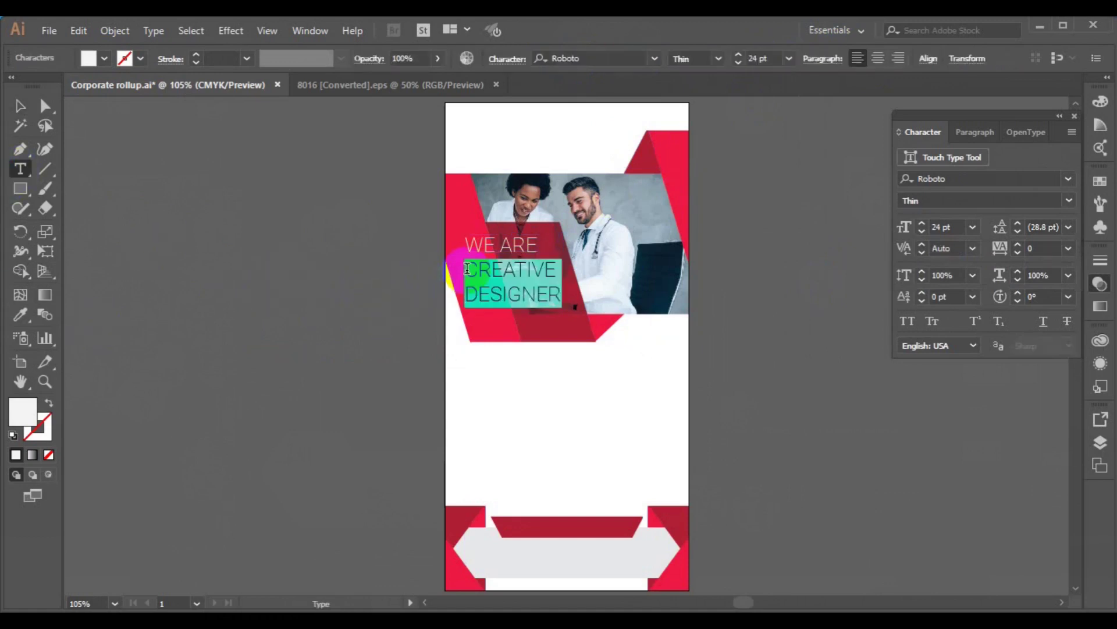
pyautogui.click(718, 59)
pyautogui.click(712, 201)
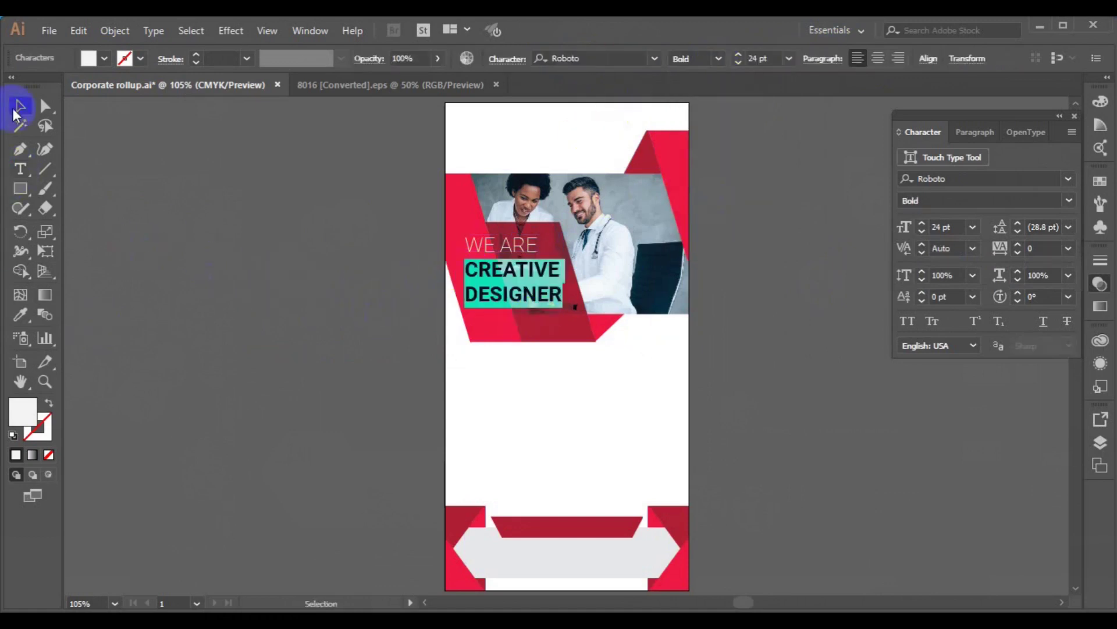
pyautogui.click(144, 273)
pyautogui.click(275, 381)
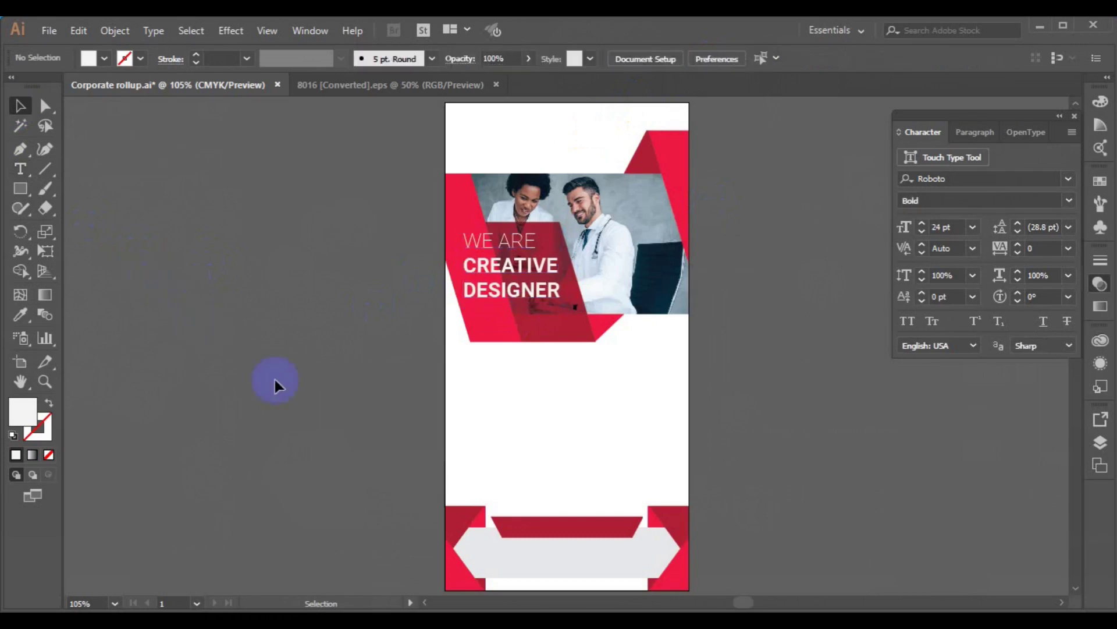
pyautogui.hotkey('ctrl', '+')
pyautogui.click(20, 168)
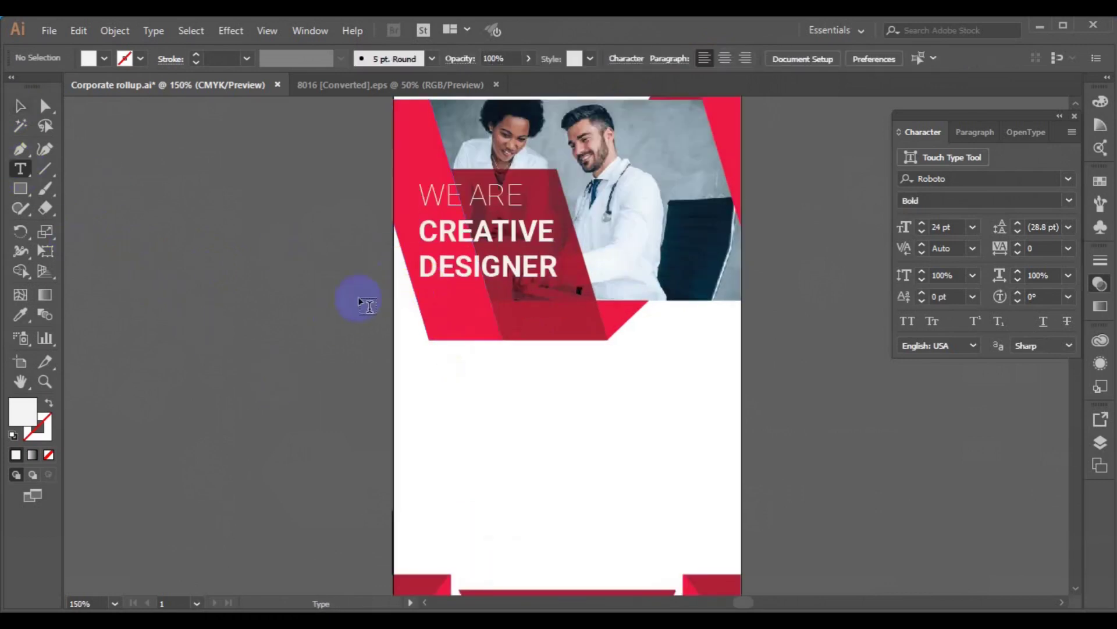
# Add an area text box of Roboto Regular 8 pt placeholder text trimmed to two lines
pyautogui.moveTo(333, 309); pyautogui.dragTo(492, 347)
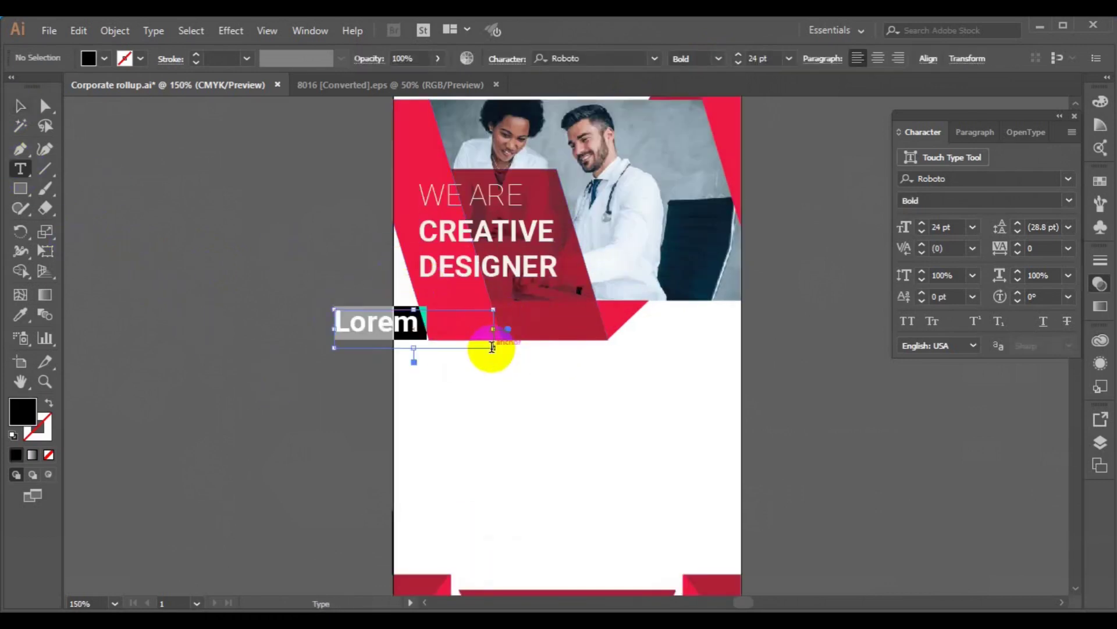
pyautogui.doubleClick(400, 320)
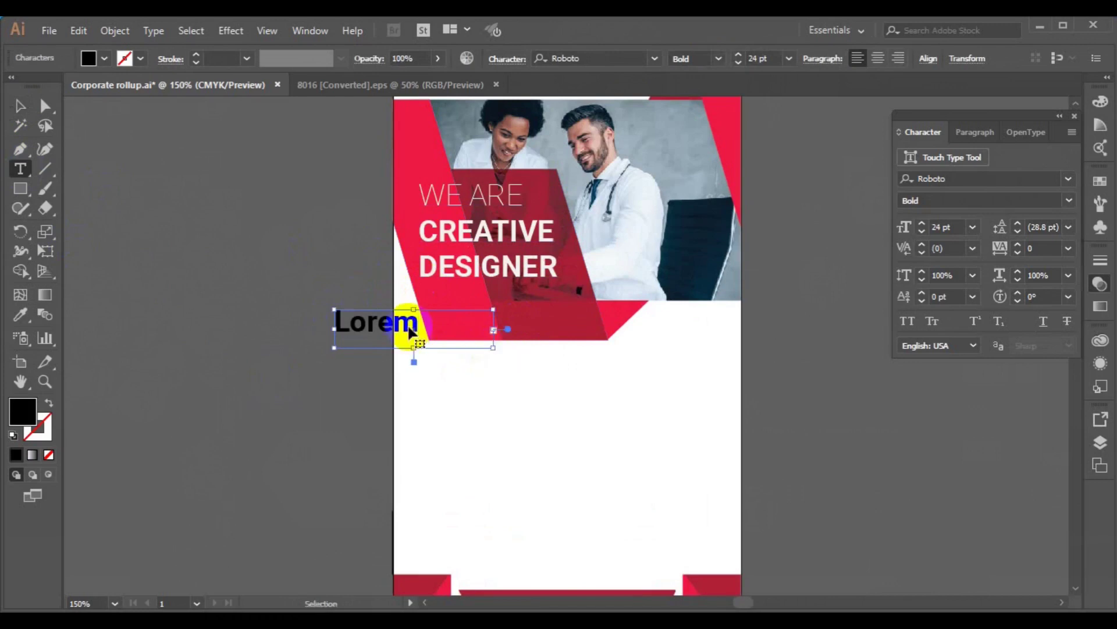
pyautogui.click(802, 135)
pyautogui.click(719, 58)
pyautogui.click(715, 131)
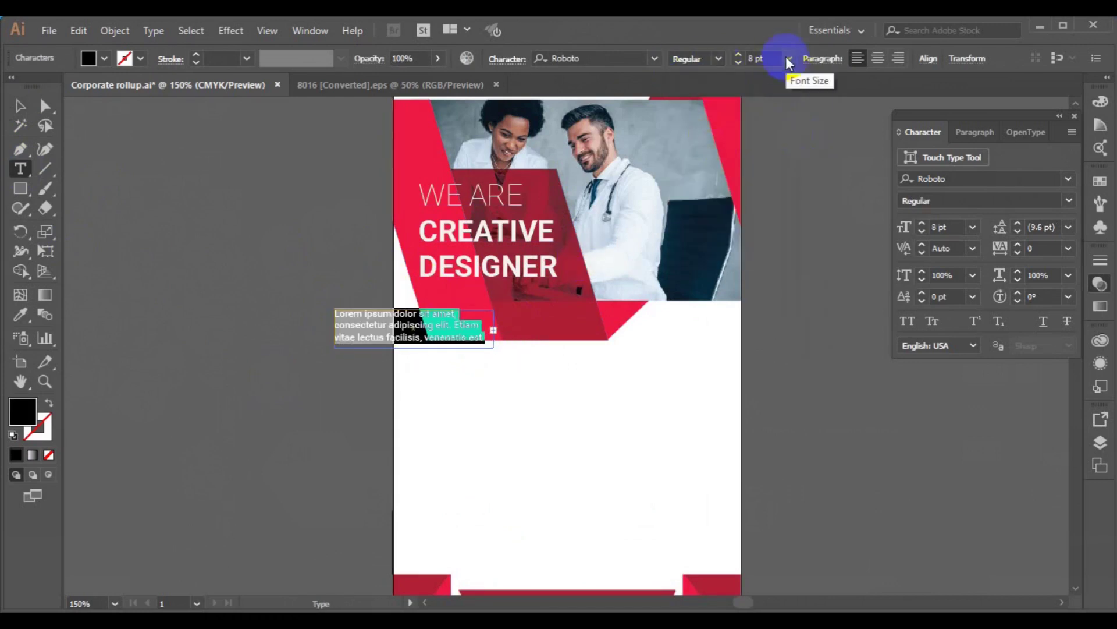
pyautogui.click(357, 337)
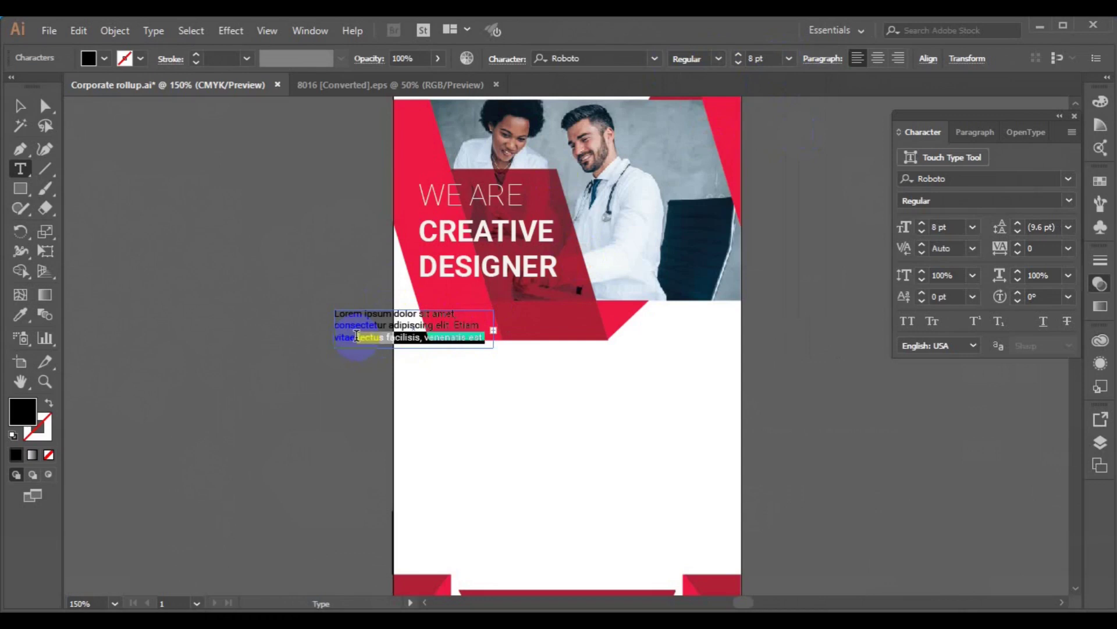
pyautogui.click(432, 324)
pyautogui.moveTo(454, 324); pyautogui.dragTo(489, 329)
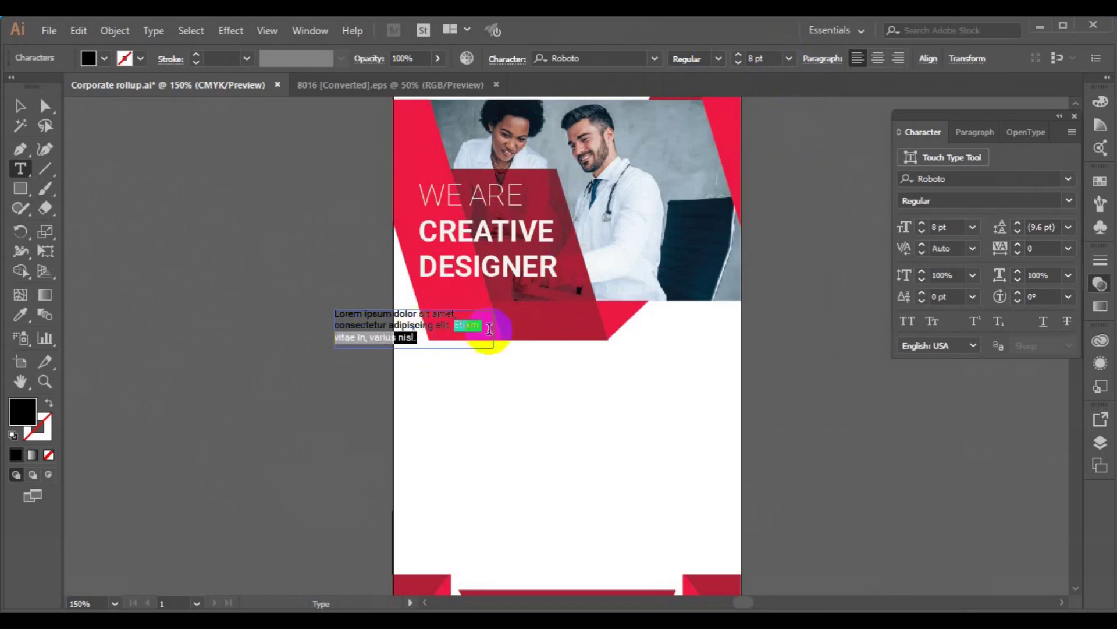
# Move the body text under the headline and fill it white
pyautogui.click(19, 106)
pyautogui.moveTo(392, 338)
pyautogui.mouseDown()
pyautogui.moveTo(505, 310)
pyautogui.moveTo(481, 313)
pyautogui.mouseUp()
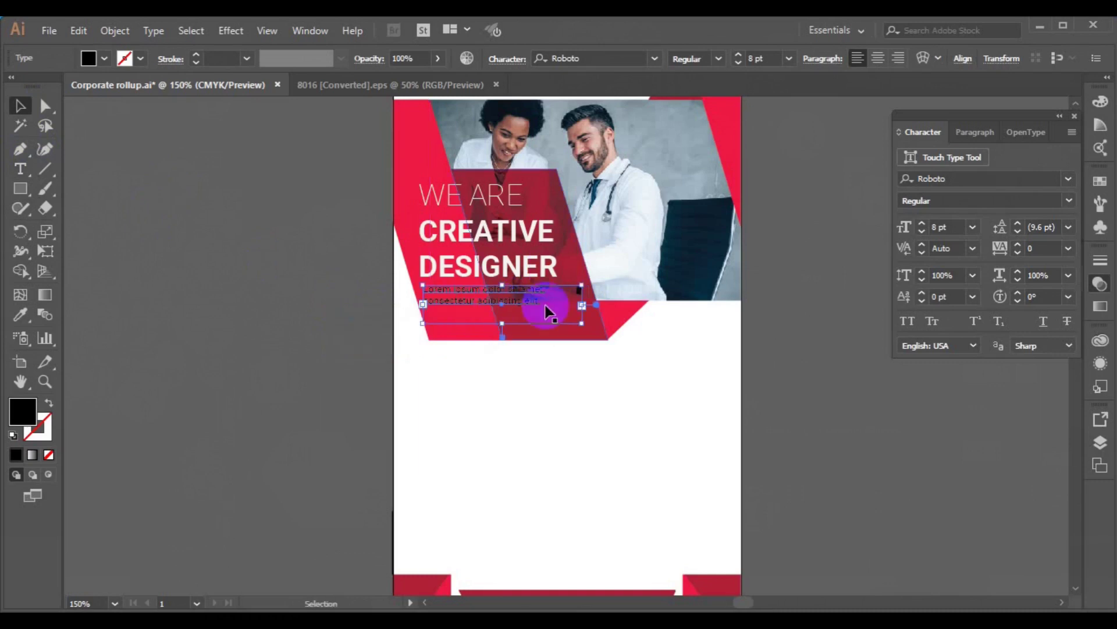
pyautogui.click(104, 58)
pyautogui.click(138, 134)
pyautogui.click(20, 169)
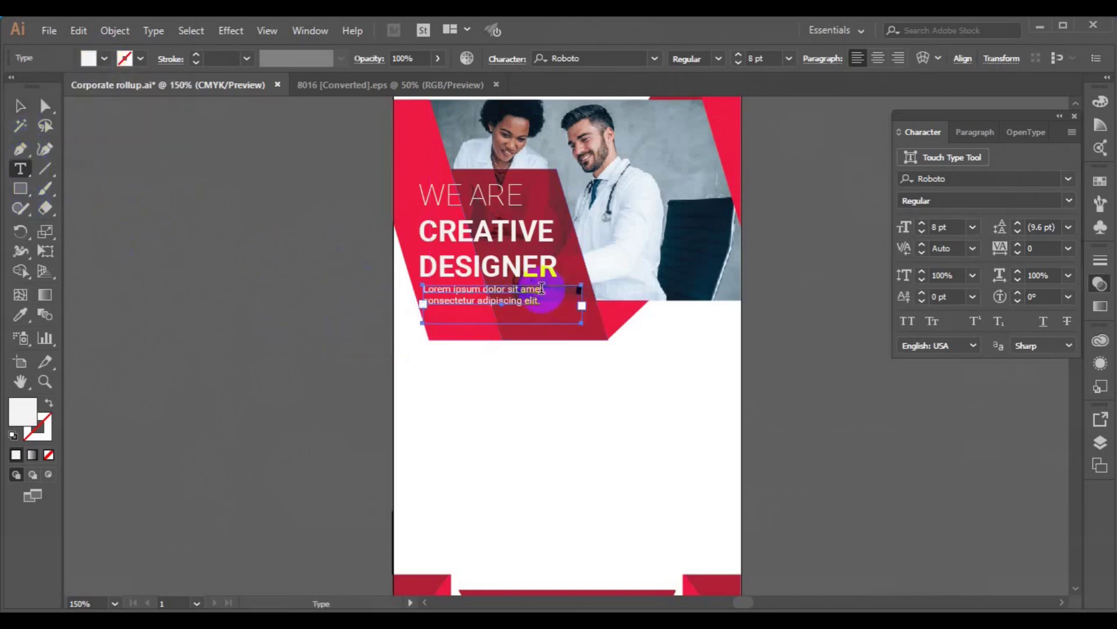
pyautogui.click(585, 299)
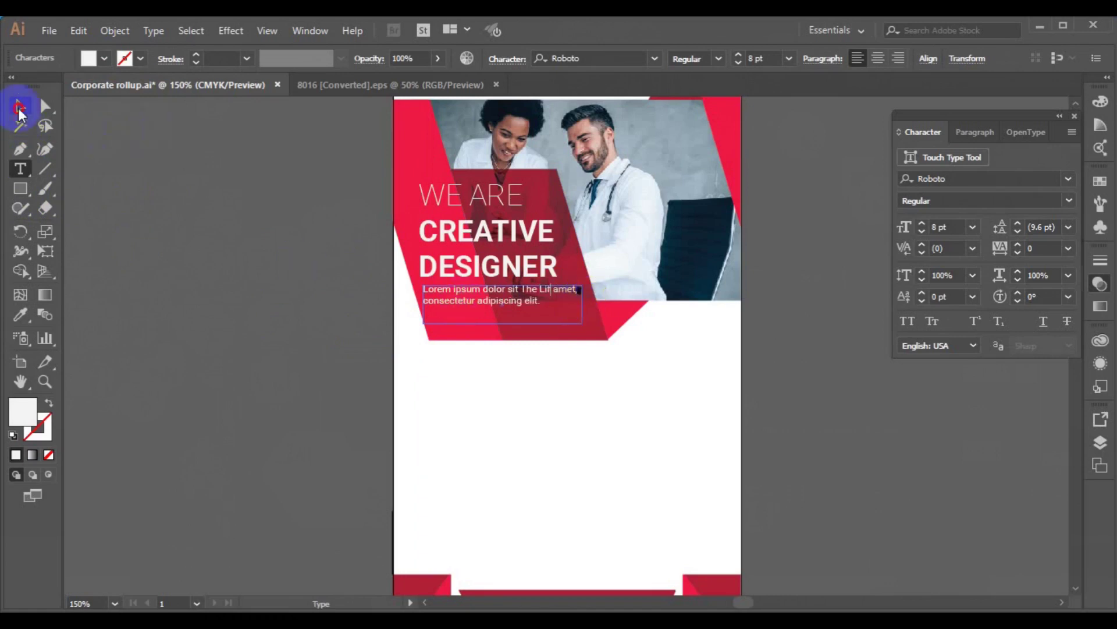
# Align the body text and headline on their left edges, then check the whole banner
pyautogui.click(20, 107)
pyautogui.keyDown('shift'); pyautogui.click(431, 259); pyautogui.keyUp('shift')
pyautogui.click(929, 59)
pyautogui.click(770, 104)
pyautogui.click(864, 365)
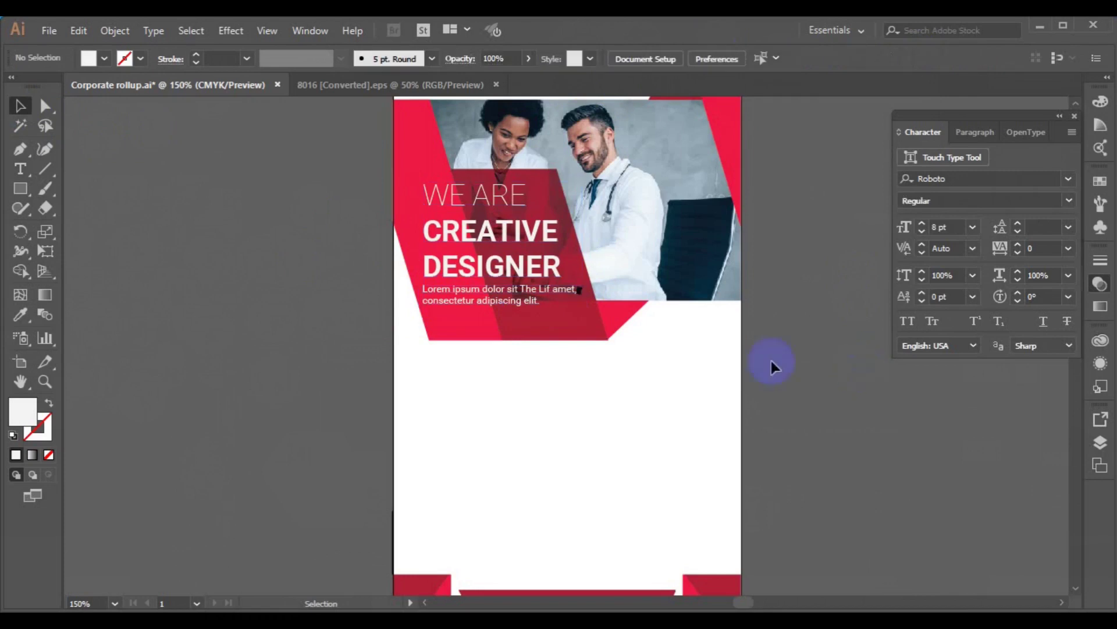
pyautogui.hotkey('ctrl', '0')
pyautogui.click(513, 328)
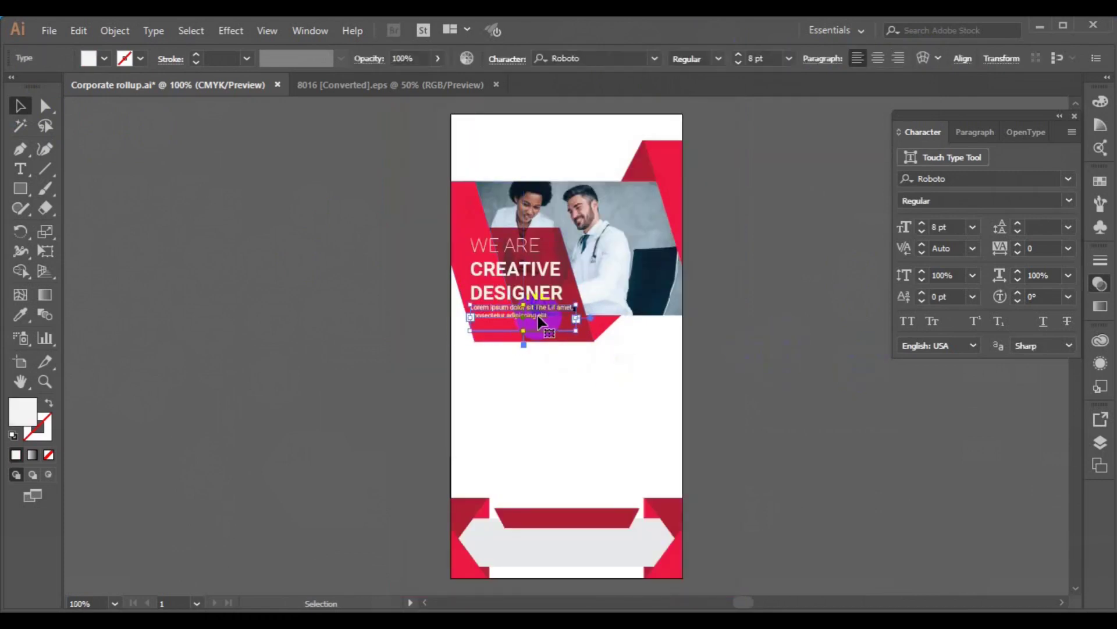
pyautogui.click(689, 358)
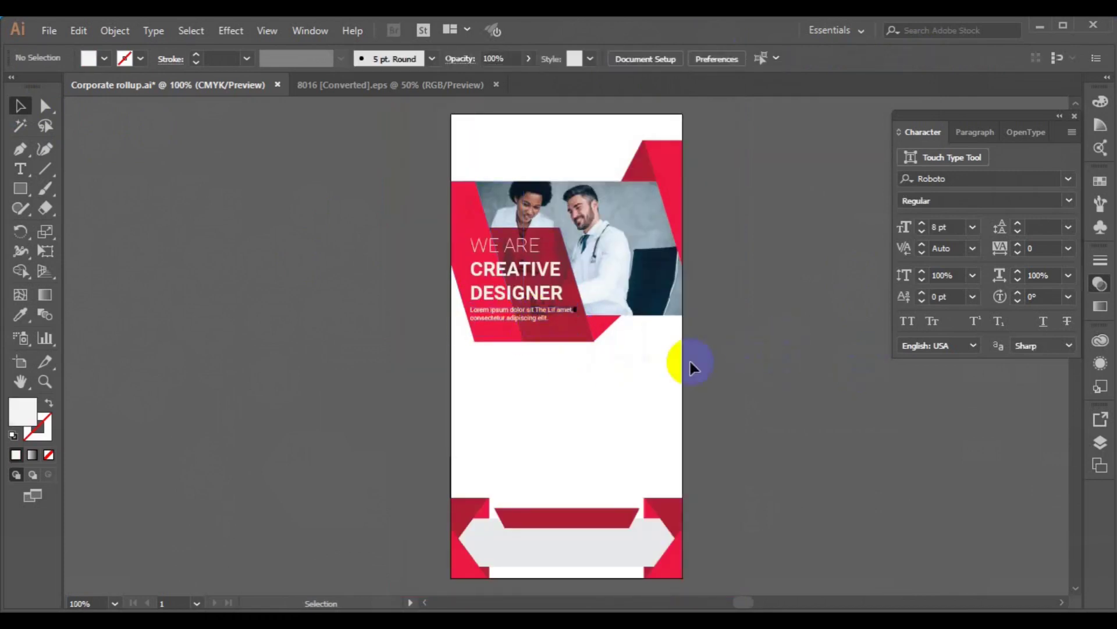
pyautogui.hotkey('ctrl', '+')
pyautogui.hotkey('ctrl', '+')
pyautogui.click(20, 154)
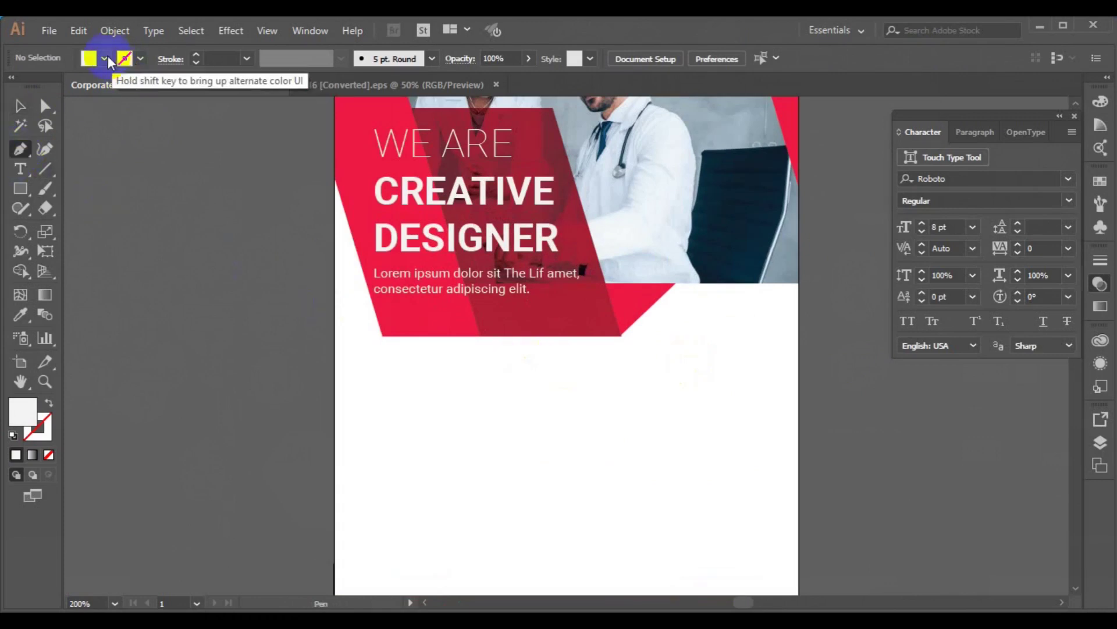
# Draw a no-fill horizontal line across the artboard past the body text
pyautogui.click(103, 58)
pyautogui.click(11, 86)
pyautogui.click(333, 277)
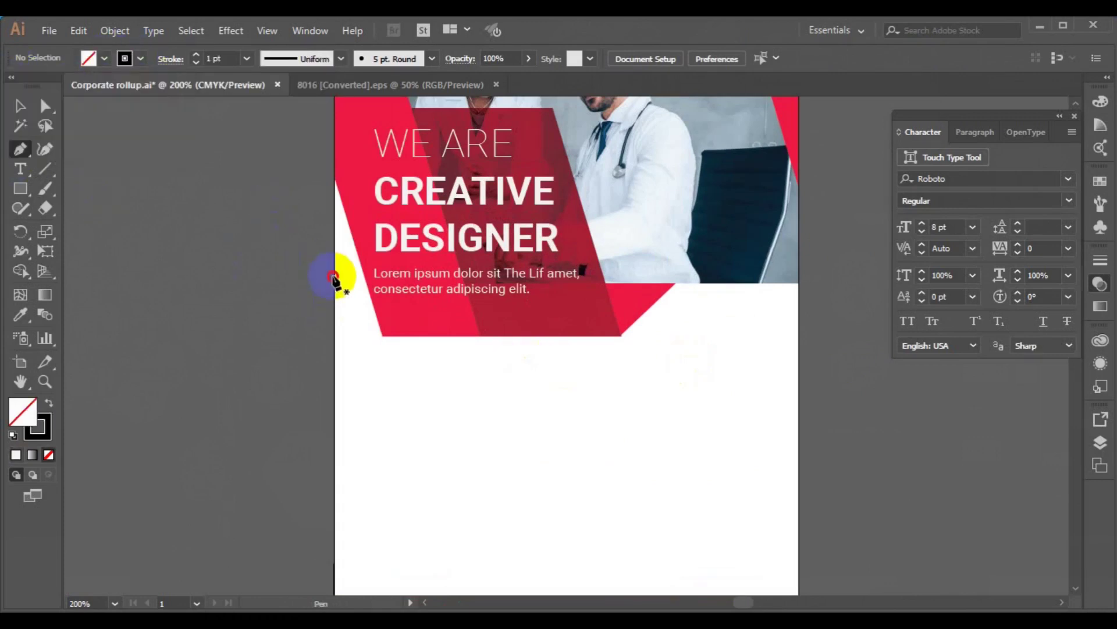
pyautogui.keyDown('shift'); pyautogui.click(631, 275); pyautogui.keyUp('shift')
pyautogui.keyDown('ctrl'); pyautogui.click(760, 369); pyautogui.keyUp('ctrl')
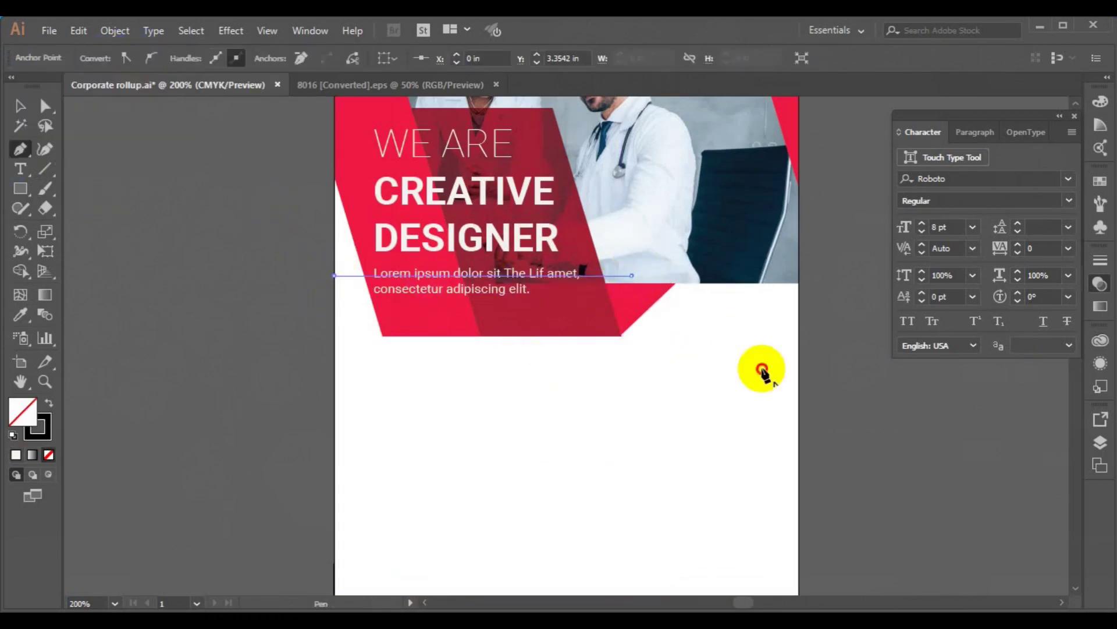
pyautogui.click(20, 106)
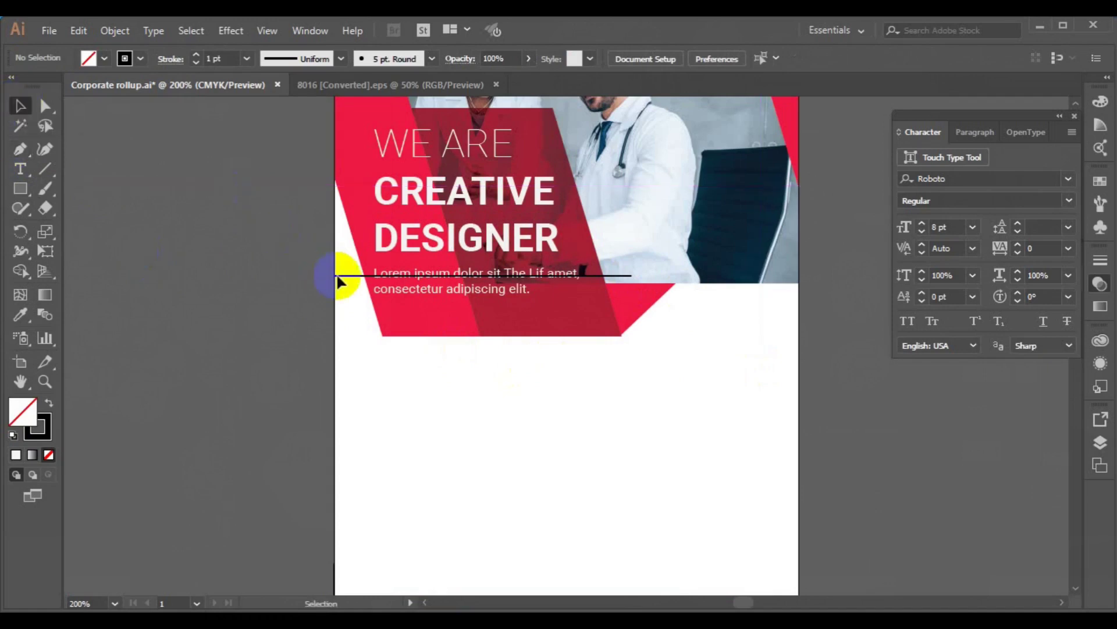
pyautogui.moveTo(336, 276); pyautogui.dragTo(338, 286)
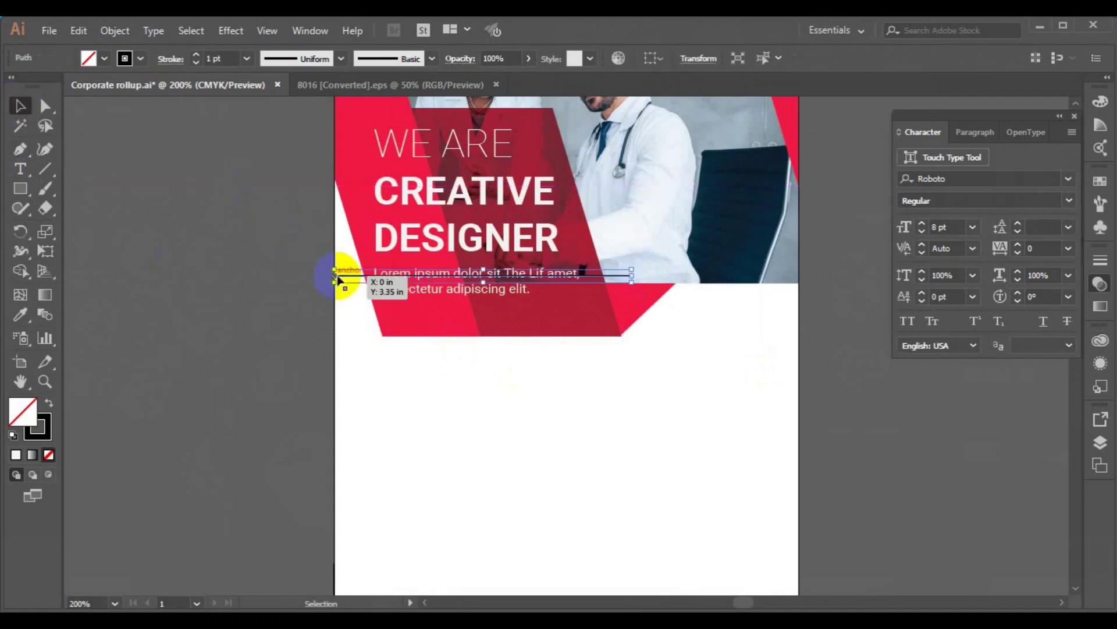
# Shift the headline and body text upward into position
pyautogui.click(418, 254)
pyautogui.moveTo(413, 291); pyautogui.dragTo(404, 276)
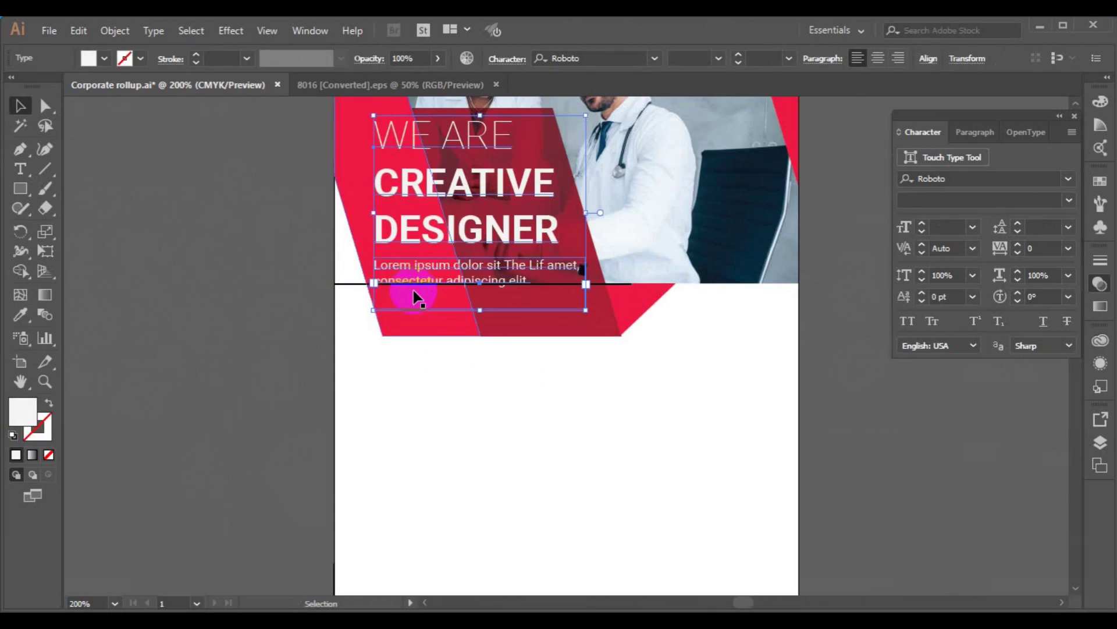
pyautogui.click(437, 280)
pyautogui.press('Up')
pyautogui.press('Up')
pyautogui.press('Up')
pyautogui.press('Up')
pyautogui.press('Up')
pyautogui.press('Up')
pyautogui.press('Up')
pyautogui.press('Up')
pyautogui.press('Down')
pyautogui.press('Down')
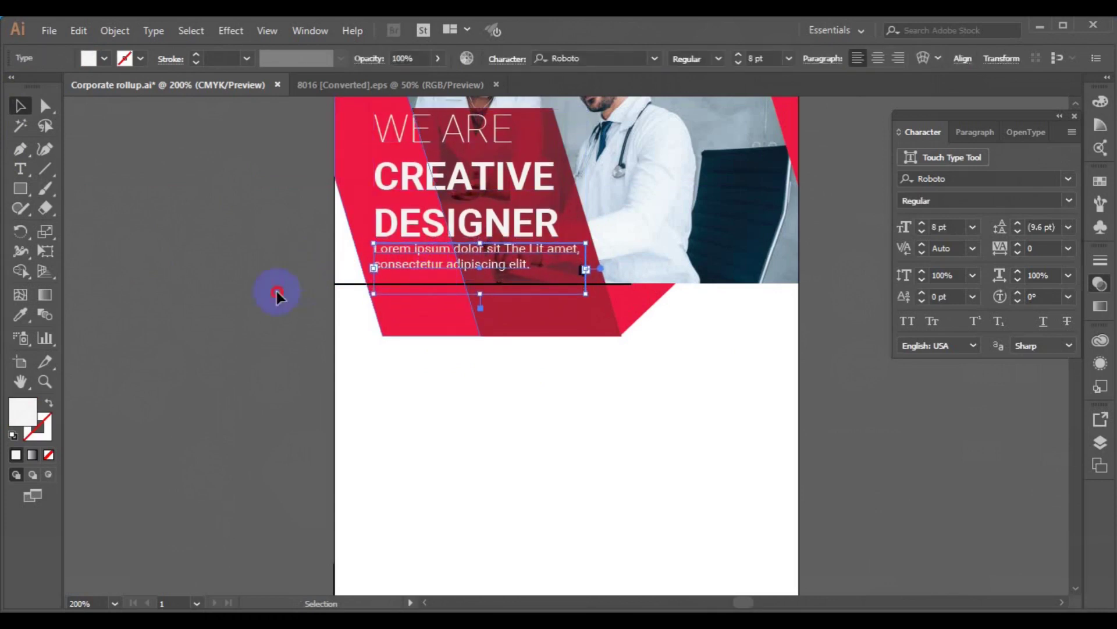
pyautogui.click(277, 294)
# Trim the leftover red piece under the photo's left edge with the Shape Builder
pyautogui.click(361, 286)
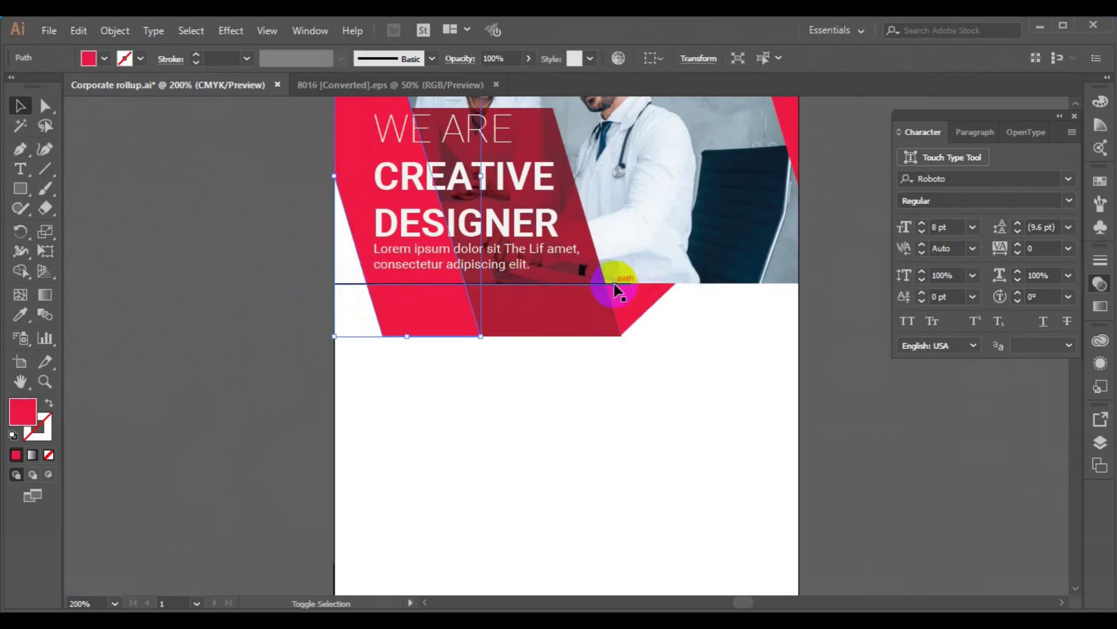
pyautogui.click(21, 271)
pyautogui.click(103, 58)
pyautogui.click(12, 86)
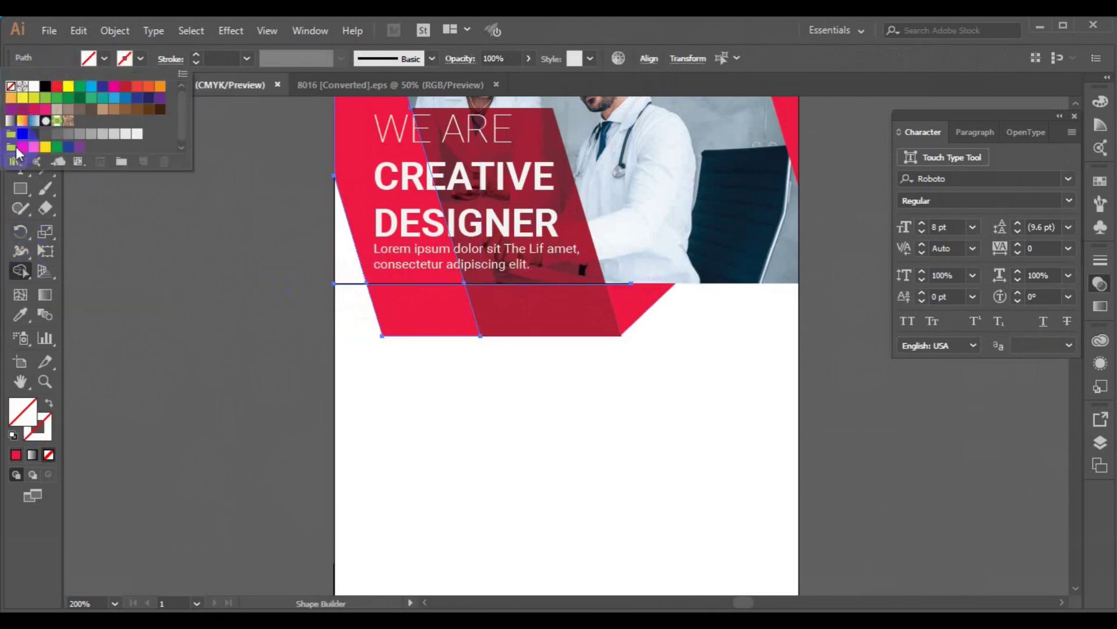
pyautogui.click(416, 317)
pyautogui.press('v')
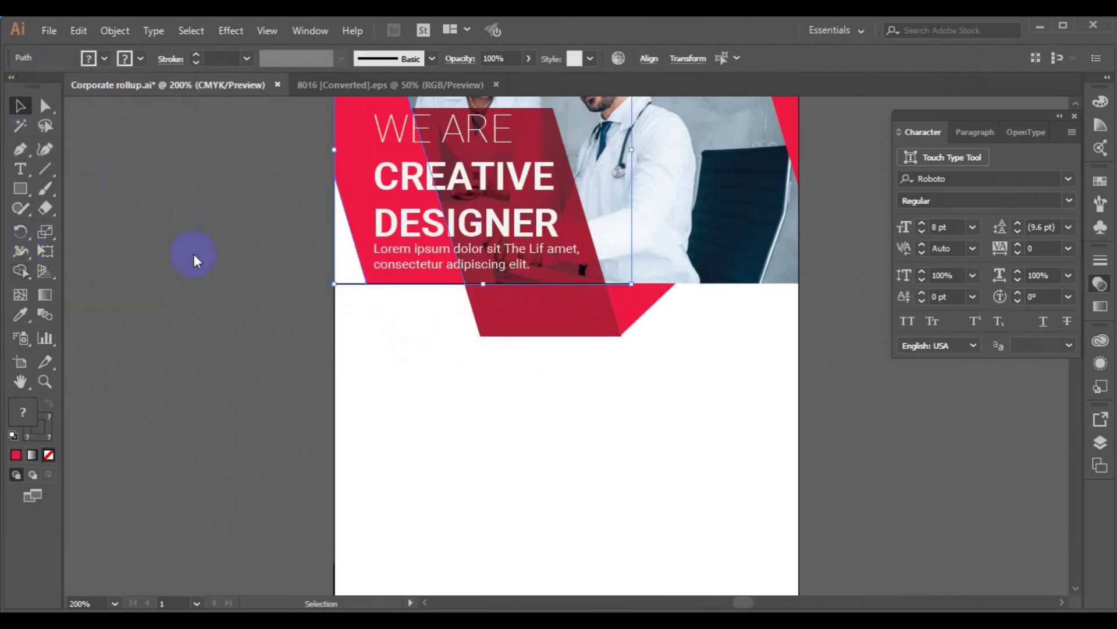
pyautogui.click(255, 262)
# Save the banner and paste the photo headline block onto it
pyautogui.hotkey('ctrl', '0')
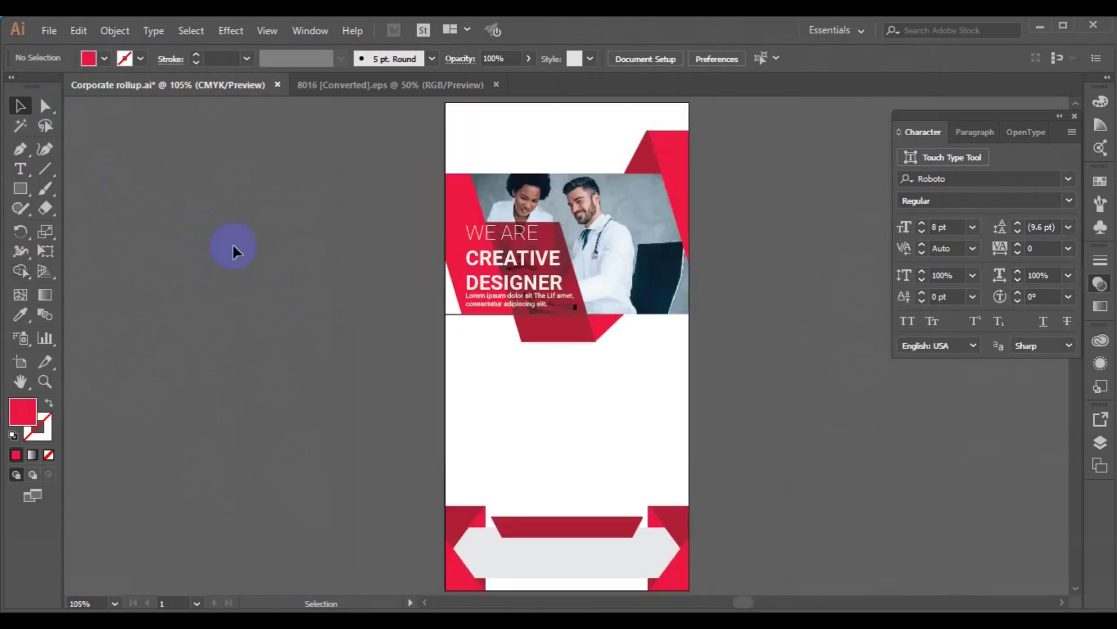
pyautogui.click(461, 316)
pyautogui.click(355, 306)
pyautogui.hotkey('ctrl', 's')
pyautogui.hotkey('ctrl', 'v')
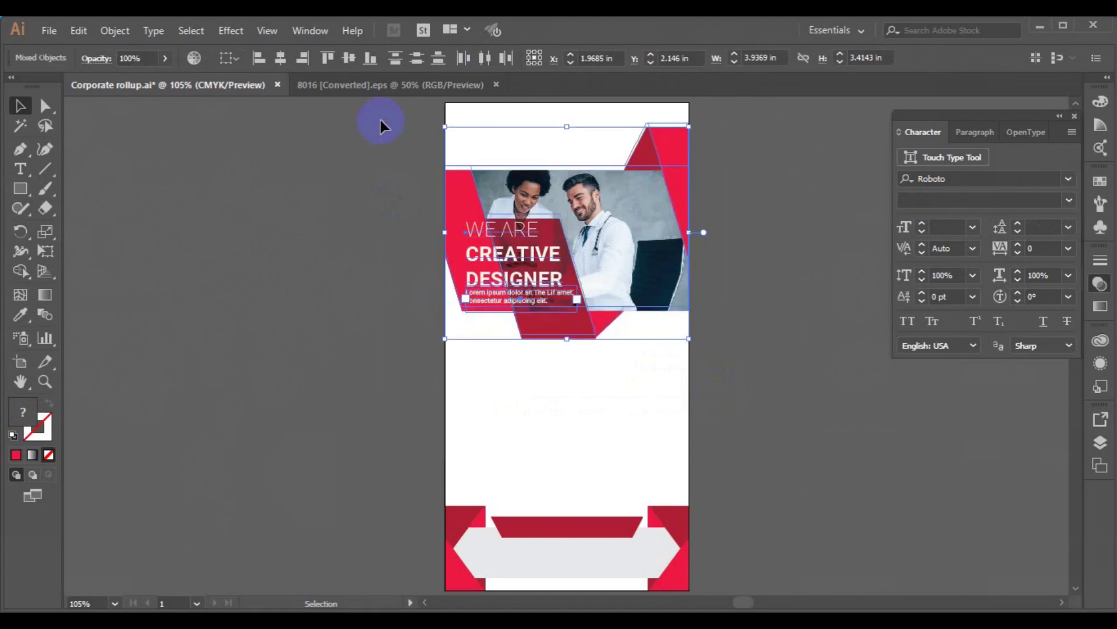
pyautogui.click(348, 254)
# Create OUR SERVICES text in bold at 18 pt on the pasteboard
pyautogui.press('t')
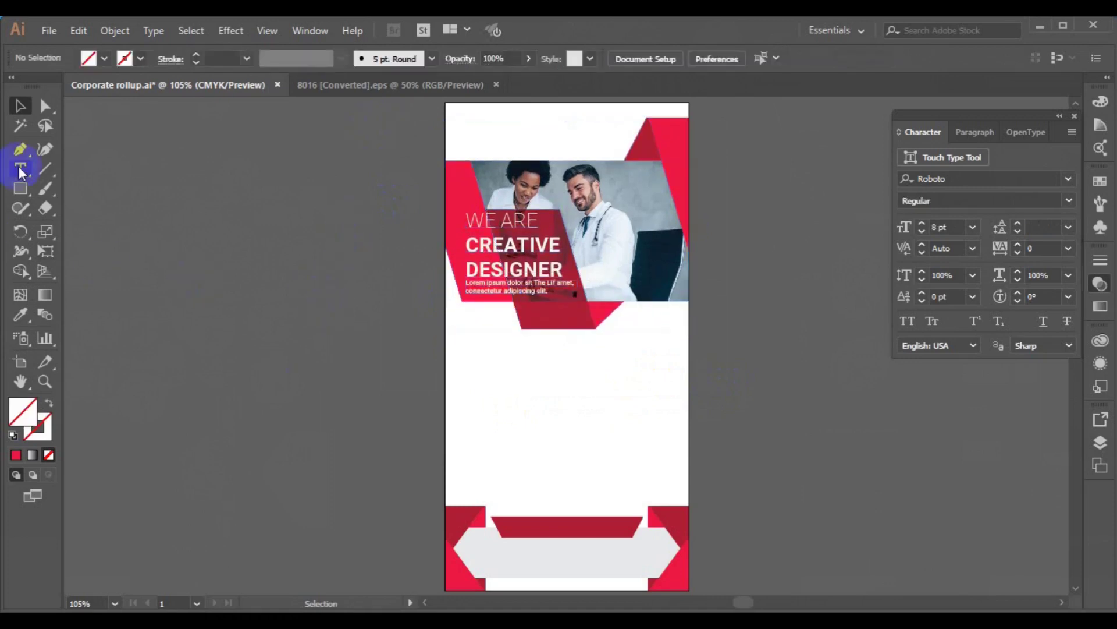
pyautogui.click(242, 338)
pyautogui.write('OUR SERVICES')
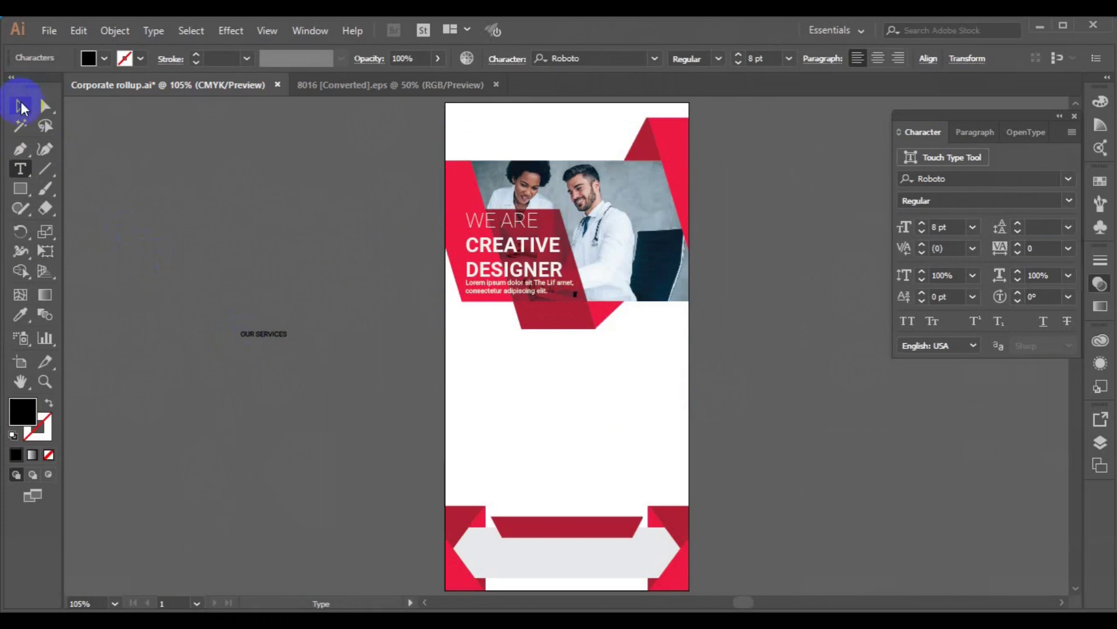
pyautogui.click(22, 108)
pyautogui.click(719, 59)
pyautogui.click(713, 202)
pyautogui.click(789, 58)
pyautogui.click(817, 233)
# Move the heading below the photo and reduce it to 10 pt
pyautogui.moveTo(274, 336); pyautogui.dragTo(475, 318)
pyautogui.click(789, 59)
pyautogui.click(812, 205)
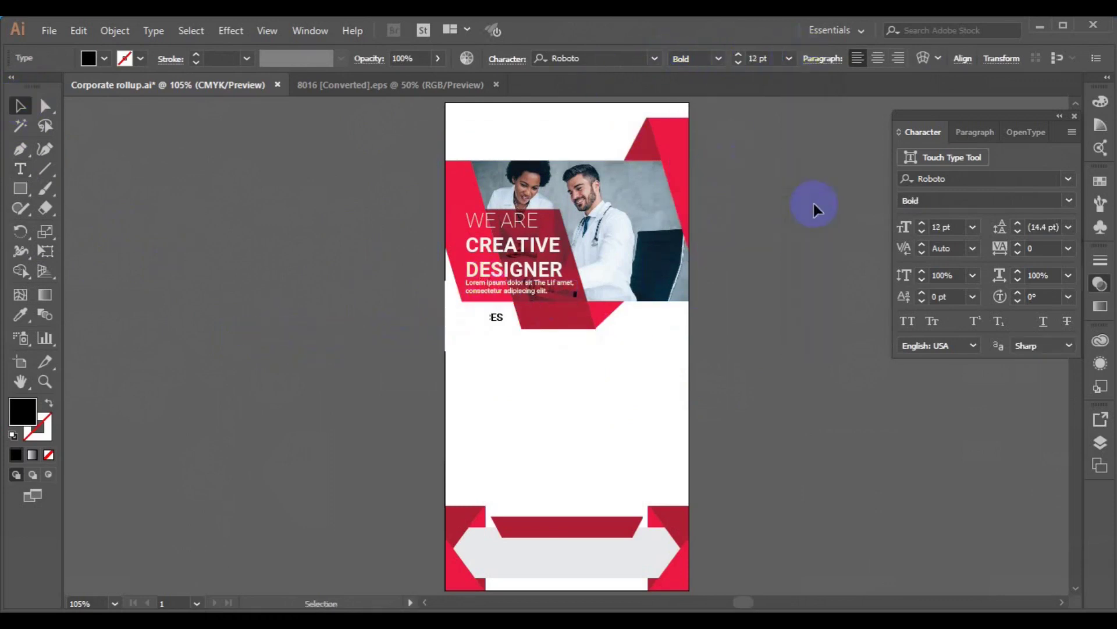
pyautogui.click(789, 58)
pyautogui.click(811, 171)
pyautogui.hotkey('ctrl', '=')
pyautogui.moveTo(581, 345); pyautogui.dragTo(611, 348)
pyautogui.click(191, 270)
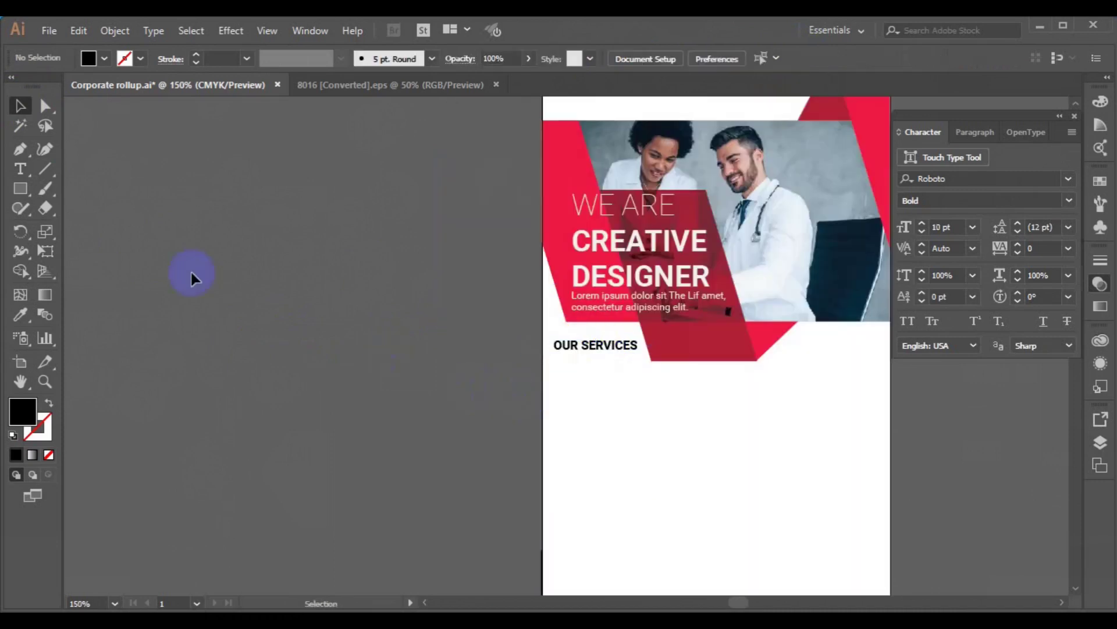
# Draw a short no-fill red line beneath OUR SERVICES
pyautogui.click(104, 58)
pyautogui.click(10, 86)
pyautogui.click(141, 58)
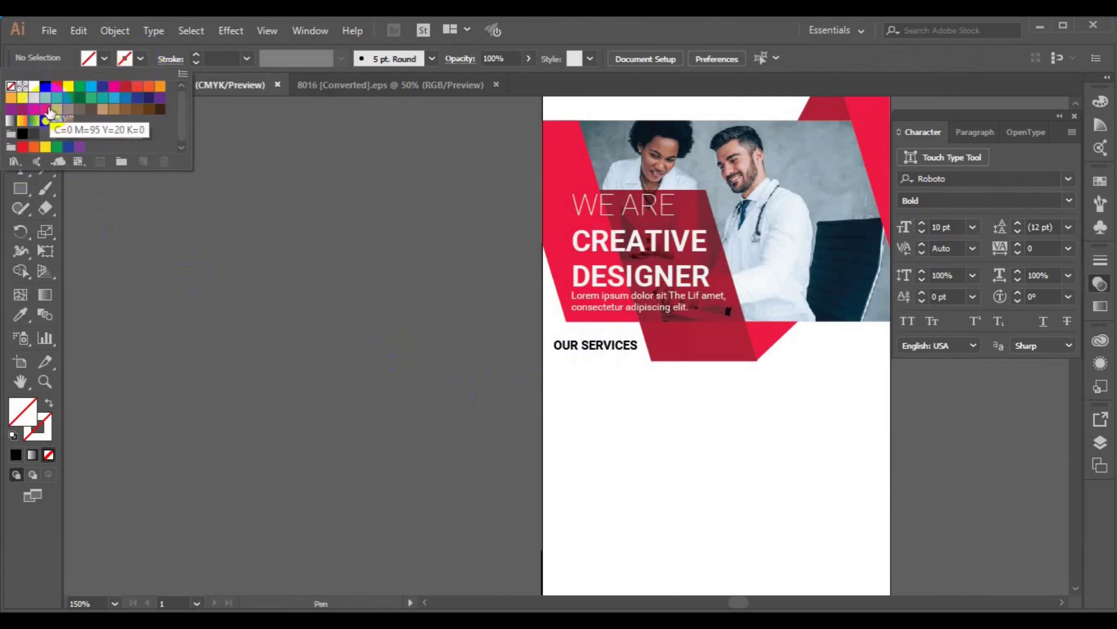
pyautogui.click(57, 86)
pyautogui.click(506, 342)
pyautogui.click(554, 356)
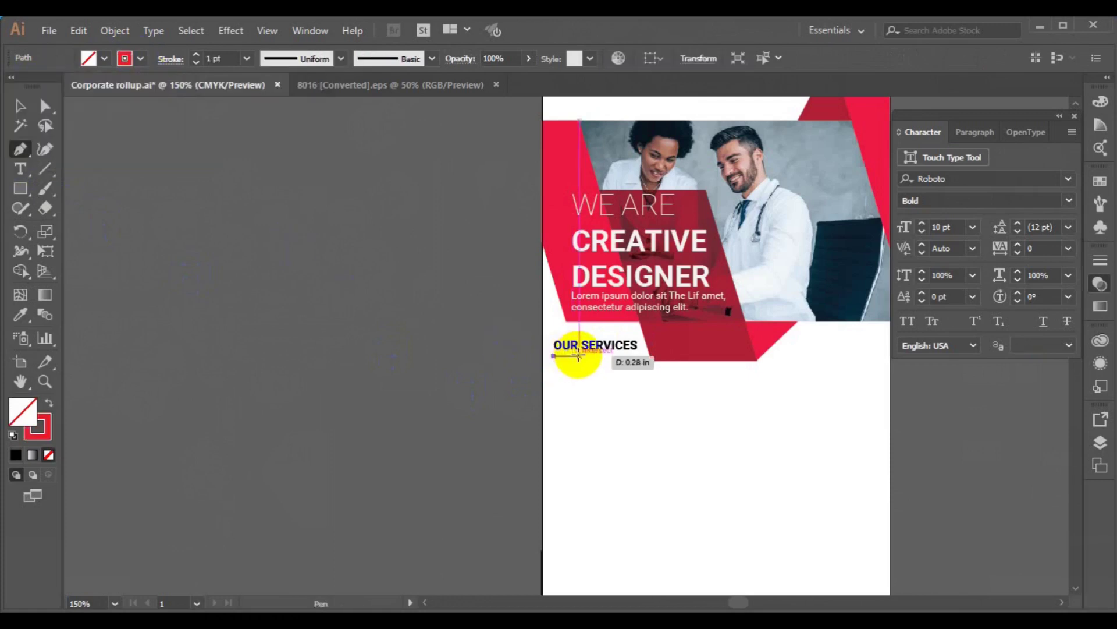
pyautogui.keyDown('ctrl'); pyautogui.click(254, 294); pyautogui.keyUp('ctrl')
pyautogui.click(20, 106)
pyautogui.click(567, 356)
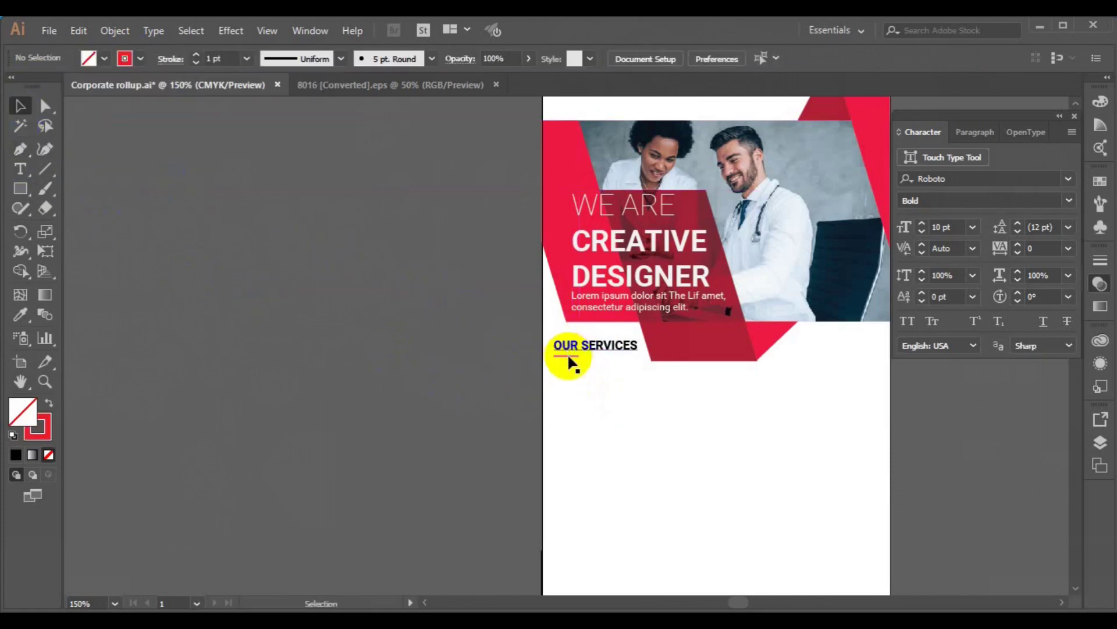
pyautogui.click(473, 369)
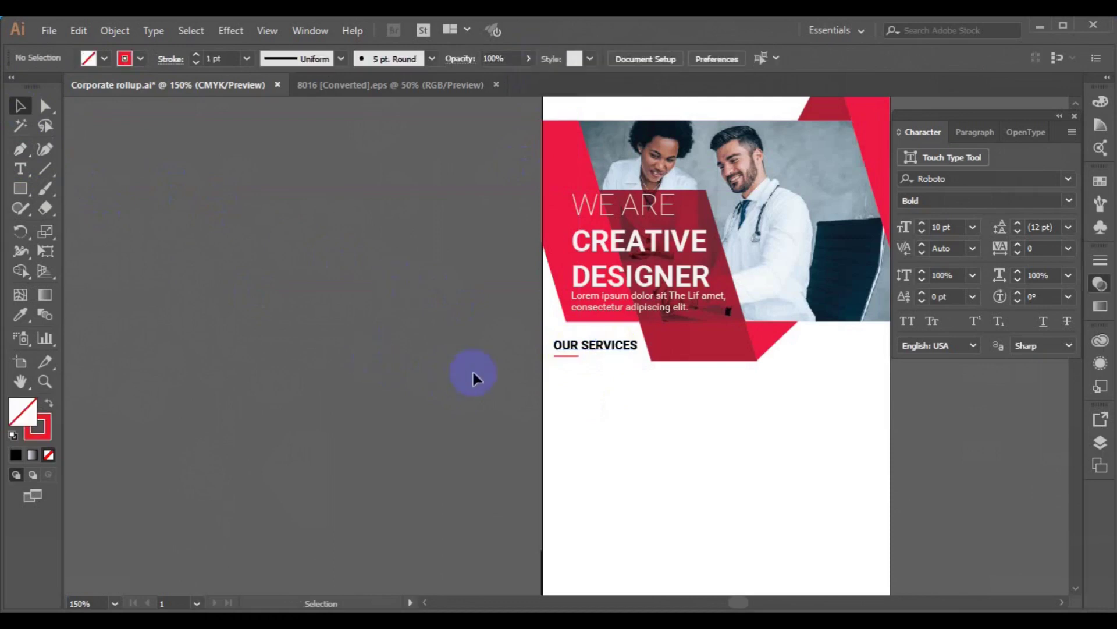
# Group the heading with its red underline and nudge the group into place
pyautogui.click(569, 356)
pyautogui.keyDown('shift'); pyautogui.click(634, 348); pyautogui.keyUp('shift')
pyautogui.hotkey('ctrl', 'g')
pyautogui.moveTo(629, 350); pyautogui.dragTo(622, 349)
pyautogui.click(558, 321)
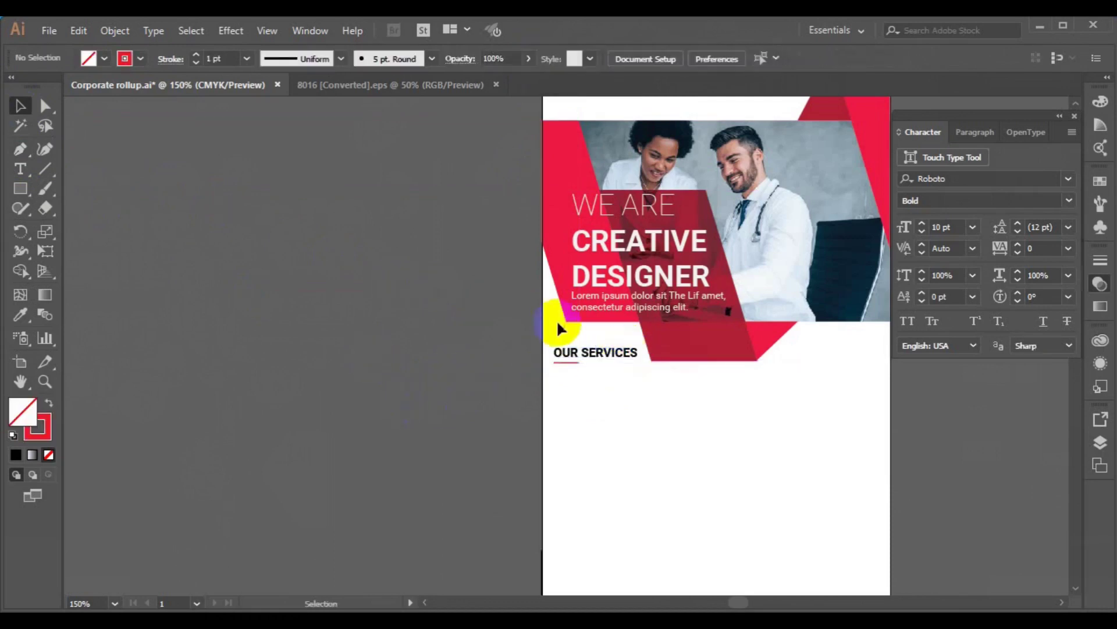
pyautogui.click(603, 302)
# Duplicate the lorem text below OUR SERVICES and make the copy black
pyautogui.moveTo(603, 303); pyautogui.dragTo(585, 384)
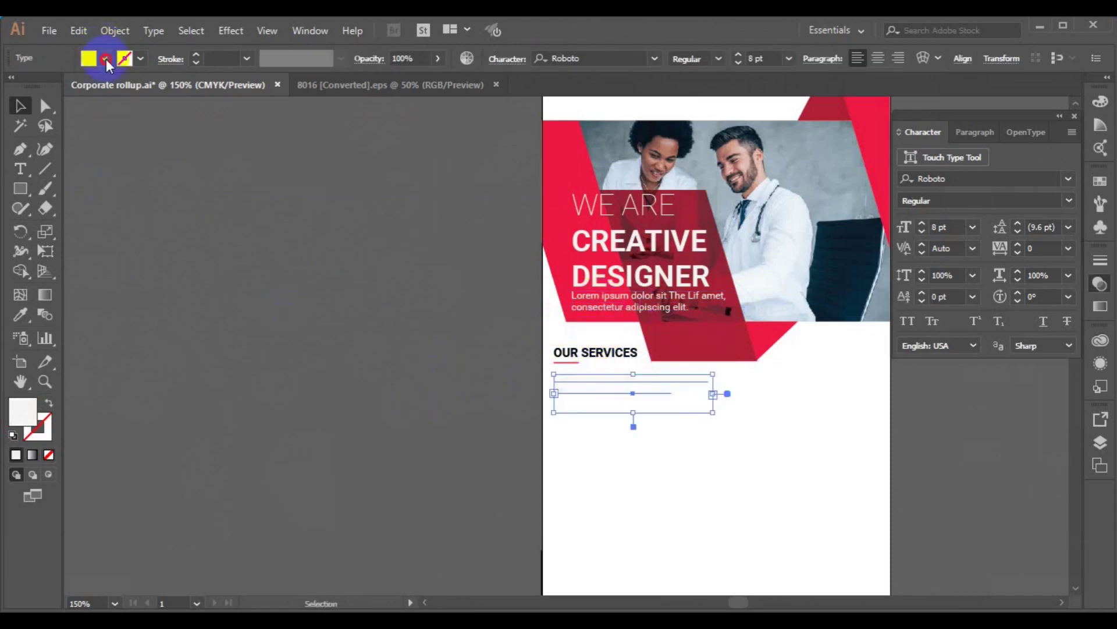
pyautogui.click(103, 58)
pyautogui.click(45, 86)
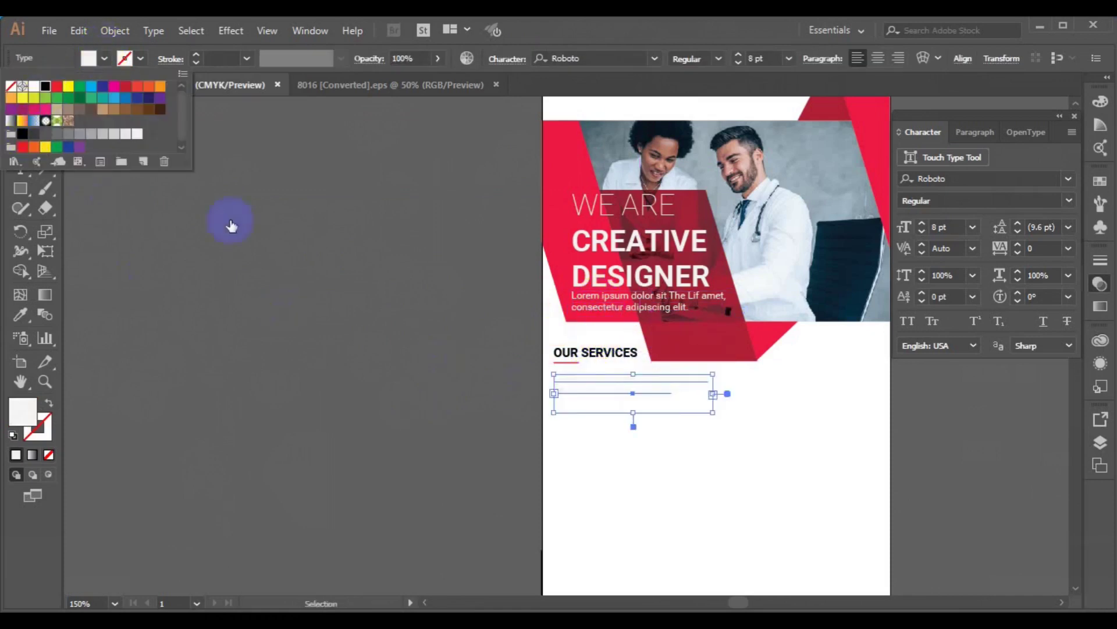
pyautogui.click(23, 192)
pyautogui.click(20, 169)
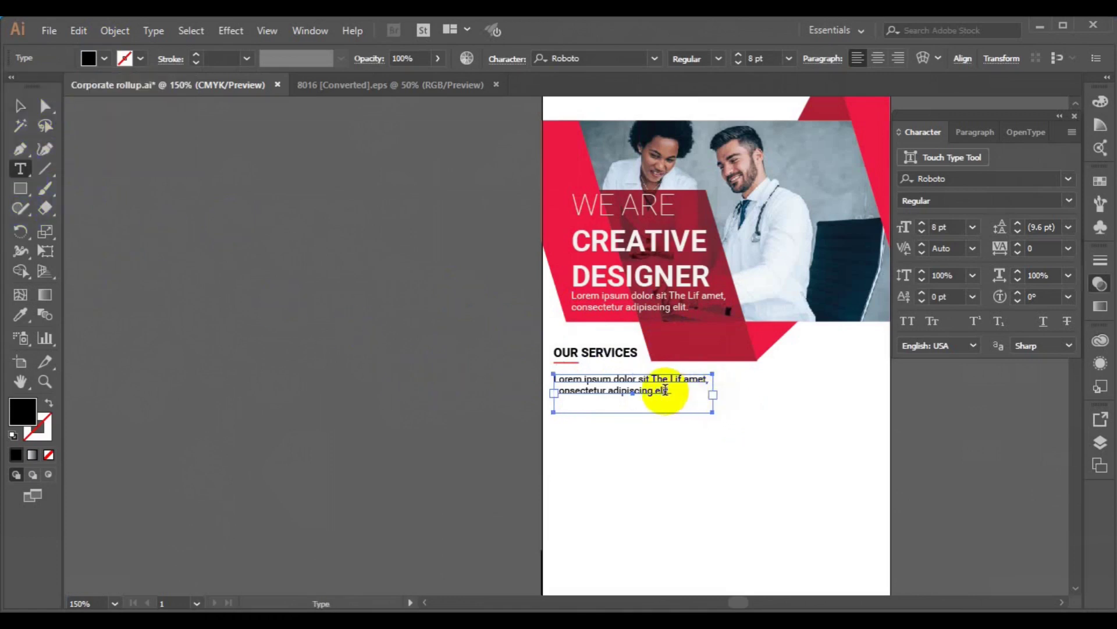
pyautogui.doubleClick(20, 105)
pyautogui.press('Escape')
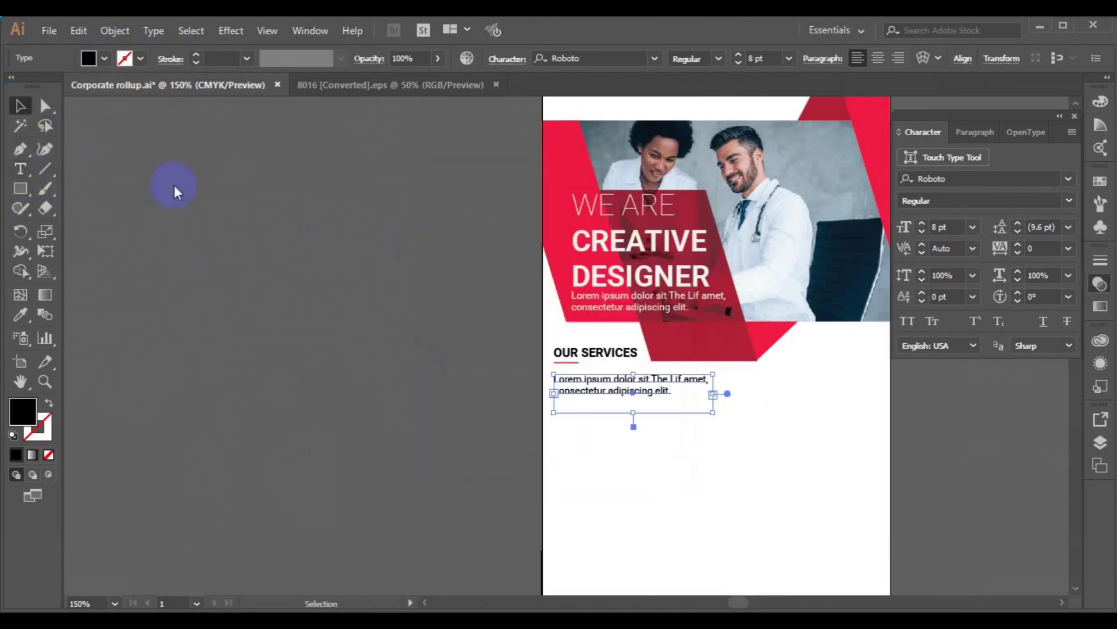
# Widen the frame, paste the longer Lorem ipsum paragraph, and fit it to two lines
pyautogui.moveTo(713, 394); pyautogui.dragTo(862, 394)
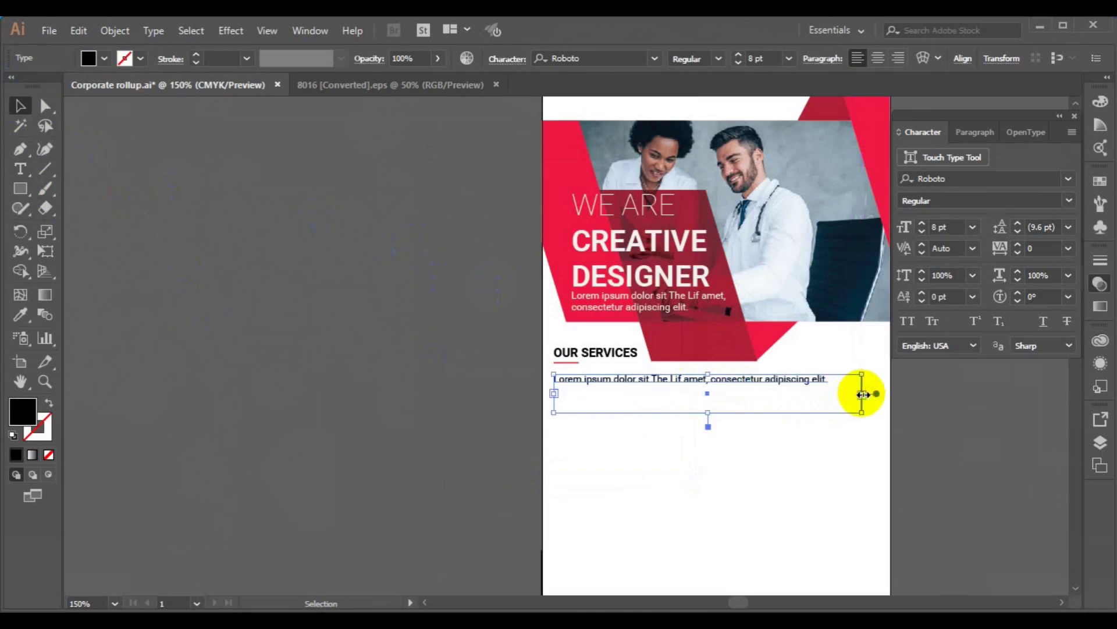
pyautogui.tripleClick(592, 380)
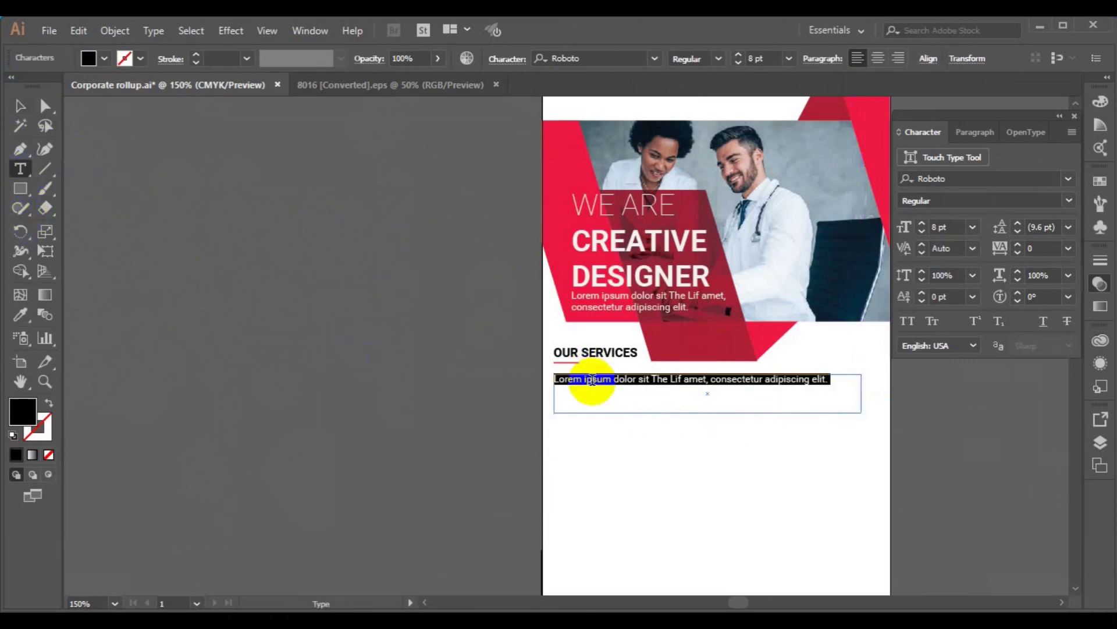
pyautogui.write('Lorem ipsum dolor sit amet, consectetur adipiscing elit. Etiam vitae lectus facilisis, venenatis est in, varius nisl.')
pyautogui.click(20, 106)
pyautogui.moveTo(708, 413); pyautogui.dragTo(709, 401)
# Nudge the paragraph up so it sits left-aligned just under the heading
pyautogui.click(576, 357)
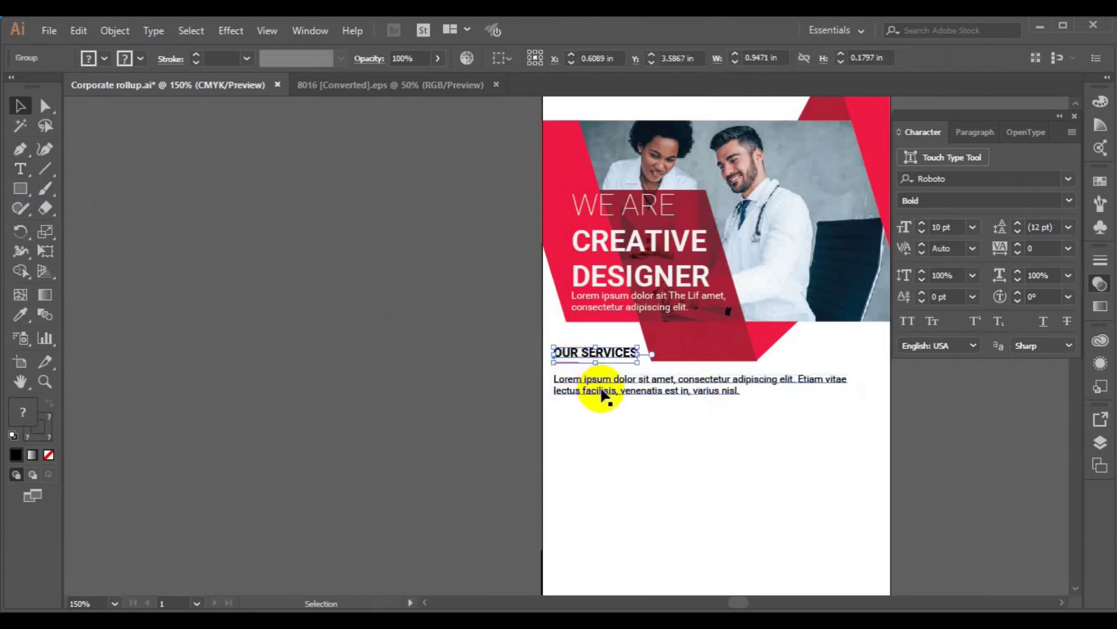
pyautogui.keyDown('shift'); pyautogui.click(599, 390); pyautogui.keyUp('shift')
pyautogui.click(439, 170)
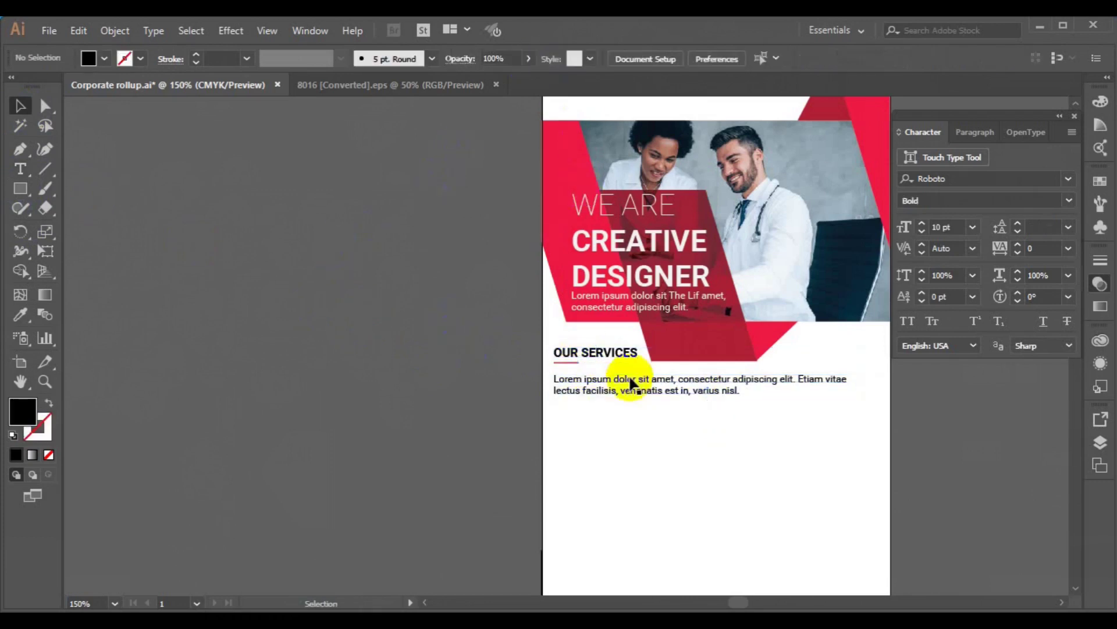
pyautogui.moveTo(633, 391); pyautogui.dragTo(632, 387)
pyautogui.click(424, 442)
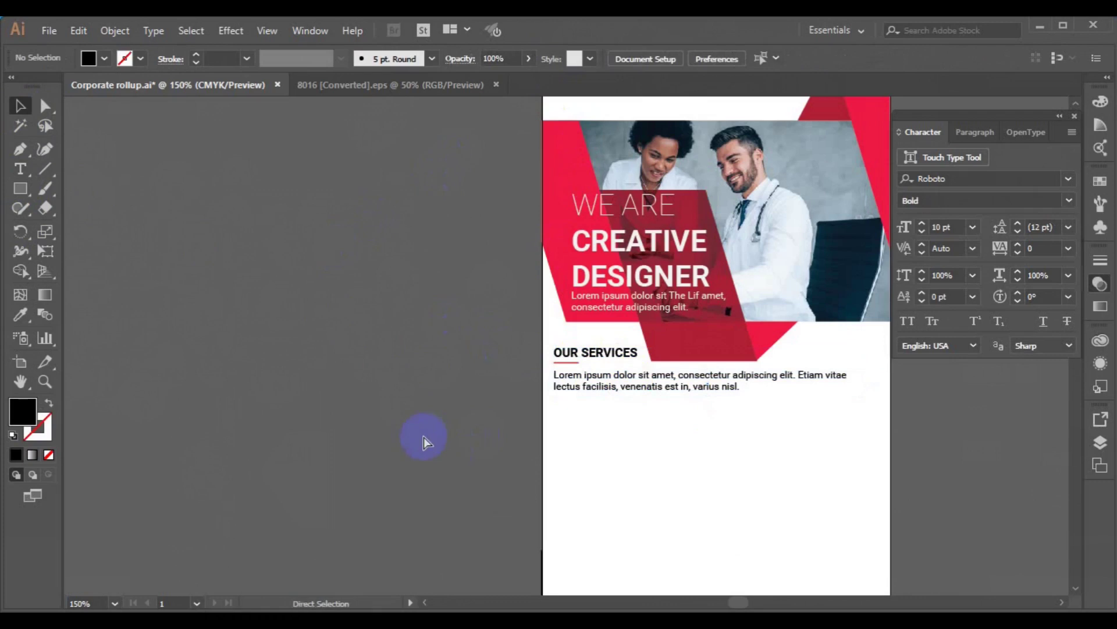
pyautogui.press('h')
pyautogui.moveTo(694, 526); pyautogui.dragTo(611, 349)
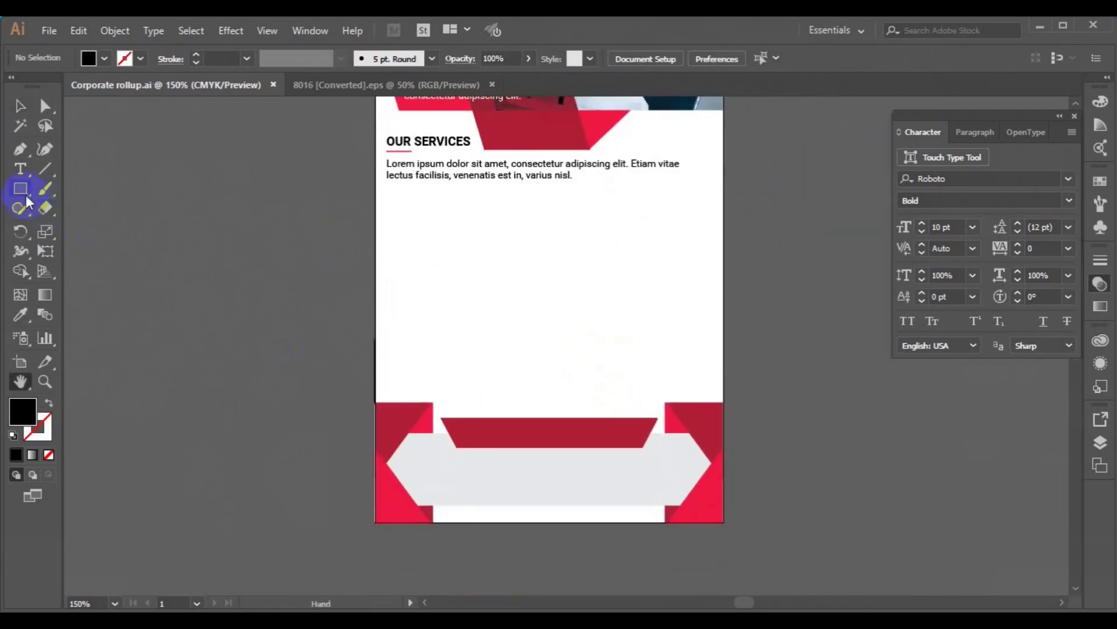
# Draw a black circle and place it under the paragraph's left edge
pyautogui.moveTo(20, 188); pyautogui.dragTo(111, 226)
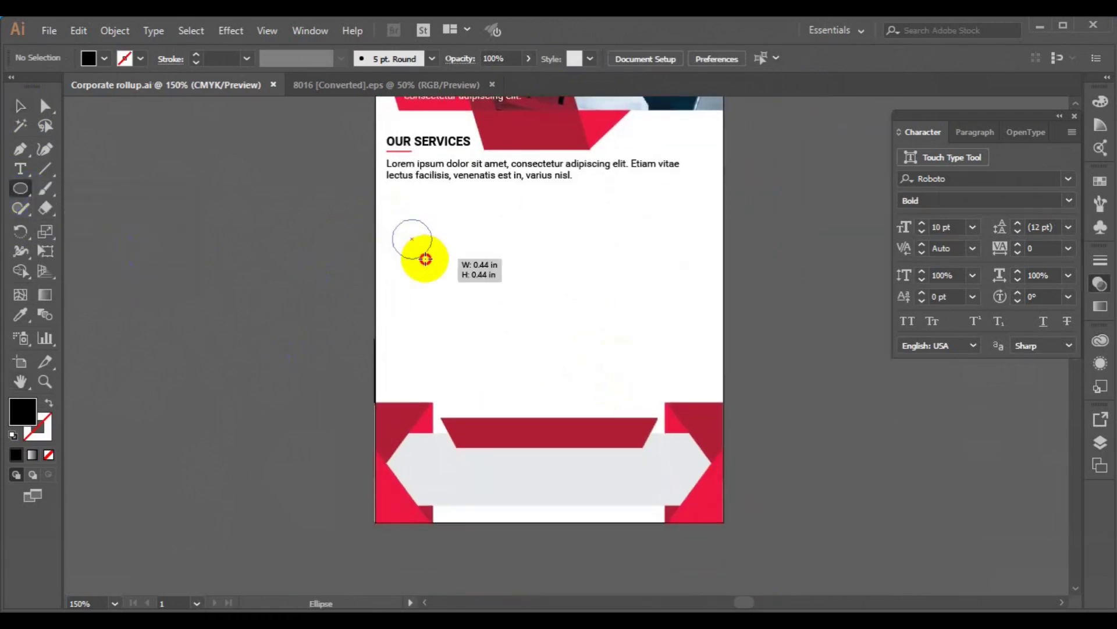
pyautogui.press('v')
pyautogui.moveTo(424, 258); pyautogui.dragTo(396, 203)
# Duplicate the paragraph beside the circle and narrow the copy's frame
pyautogui.click(499, 171)
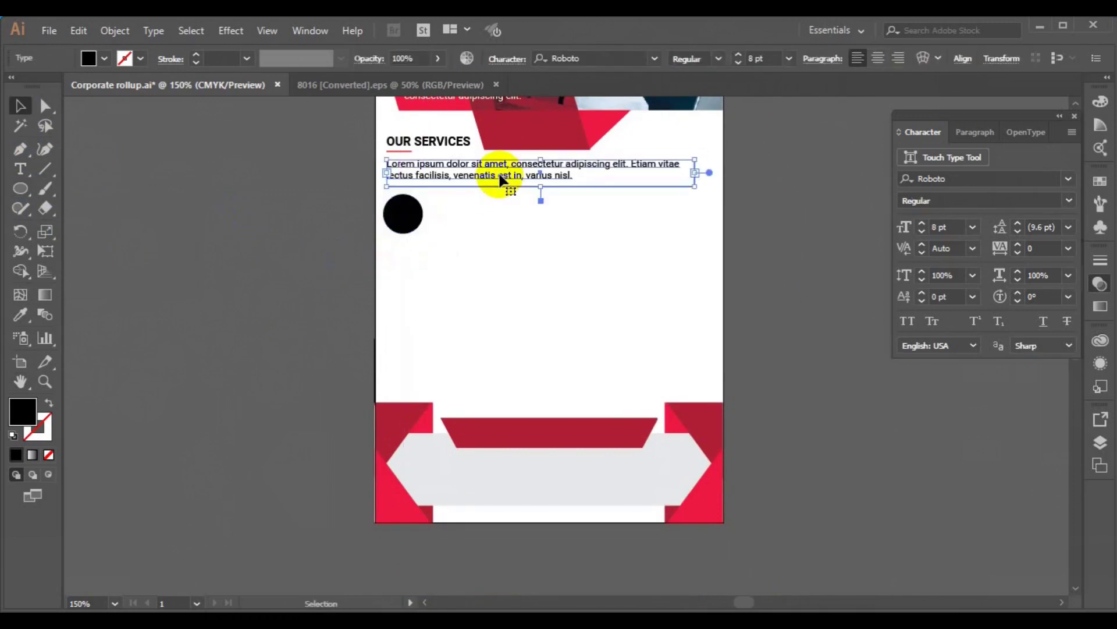
pyautogui.moveTo(499, 176); pyautogui.dragTo(551, 220)
pyautogui.moveTo(744, 214); pyautogui.dragTo(690, 213)
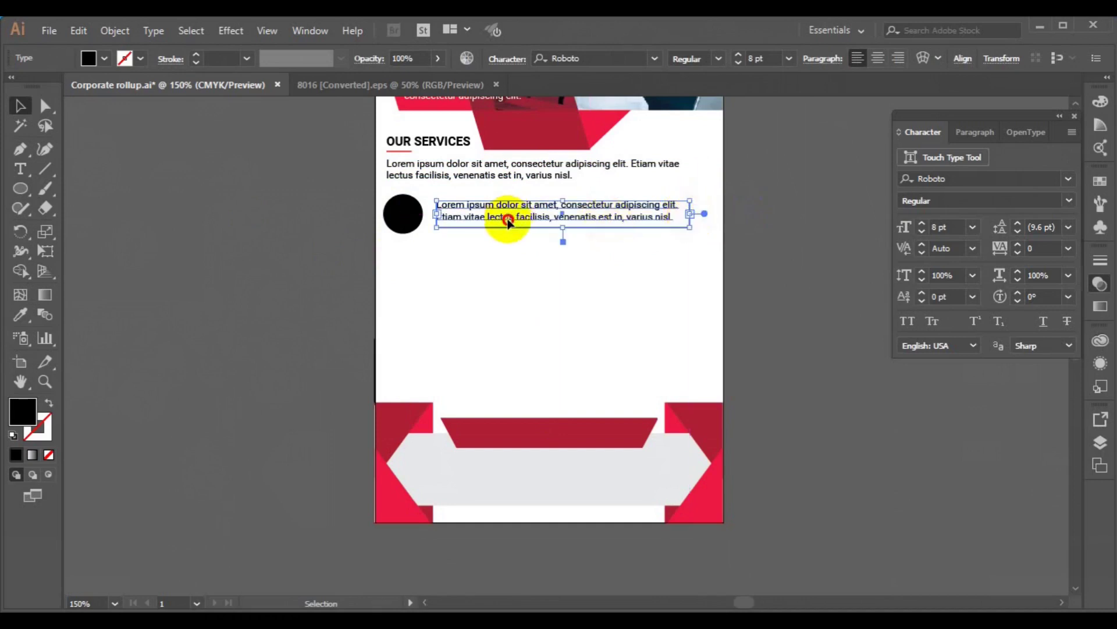
pyautogui.moveTo(508, 221); pyautogui.dragTo(507, 228)
# Copy the OUR SERVICES heading above the row's paragraph and reword it to 'Business Solution'
pyautogui.click(410, 146)
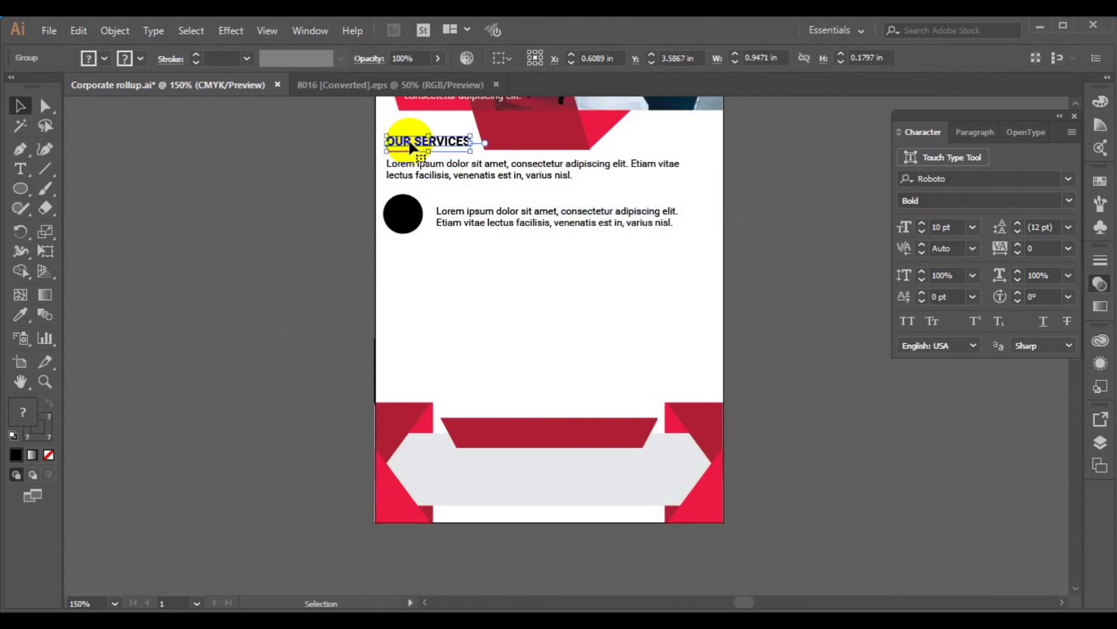
pyautogui.moveTo(411, 145); pyautogui.dragTo(460, 198)
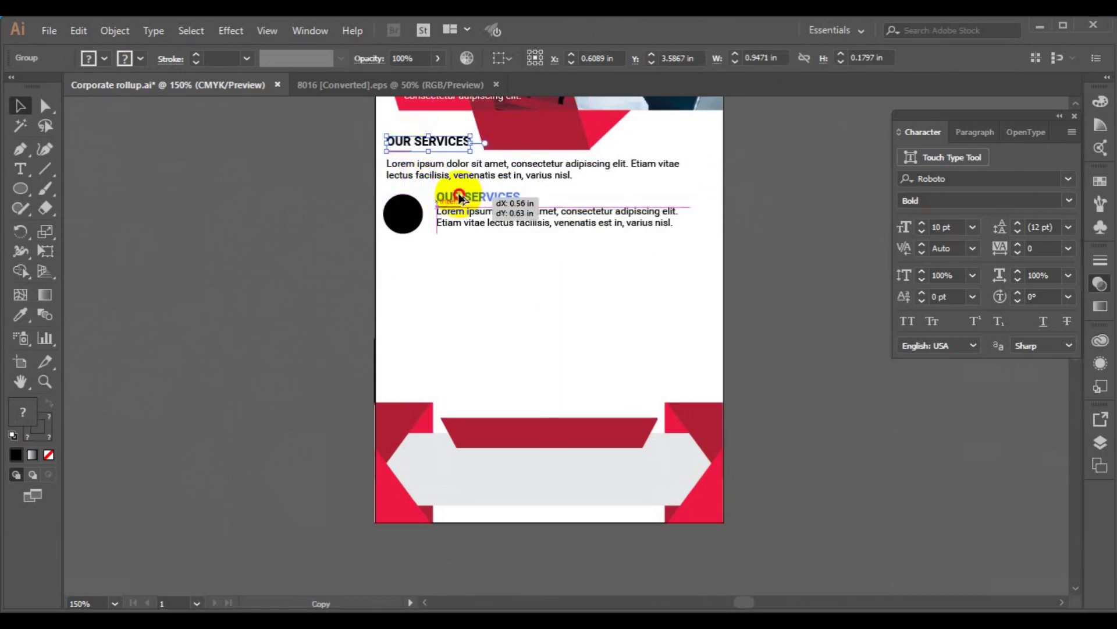
pyautogui.moveTo(459, 198); pyautogui.dragTo(459, 192)
pyautogui.click(122, 38)
pyautogui.click(199, 163)
pyautogui.doubleClick(453, 200)
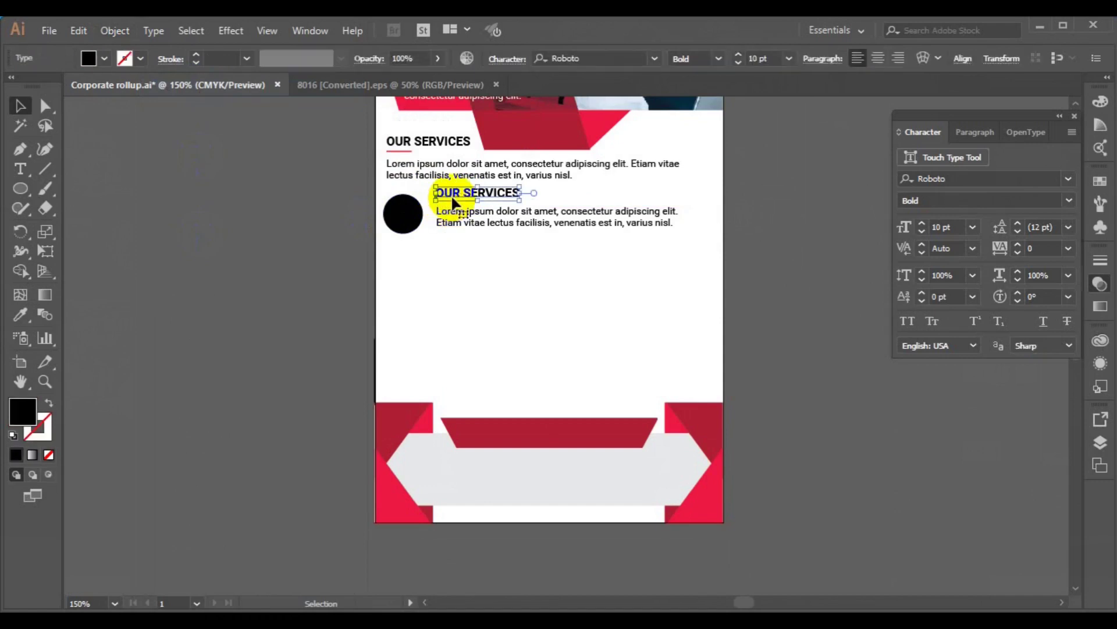
pyautogui.click(20, 168)
pyautogui.click(479, 198)
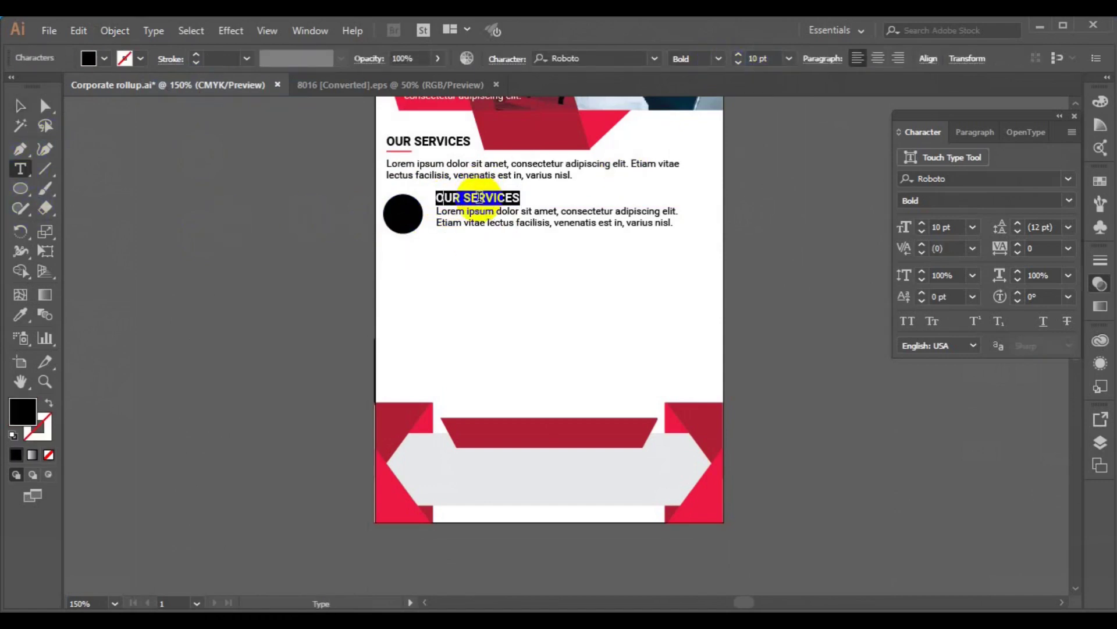
pyautogui.write('Business Solution')
pyautogui.click(20, 105)
# Make the Business Solution heading red and left-align it with its paragraph
pyautogui.click(20, 314)
pyautogui.click(419, 105)
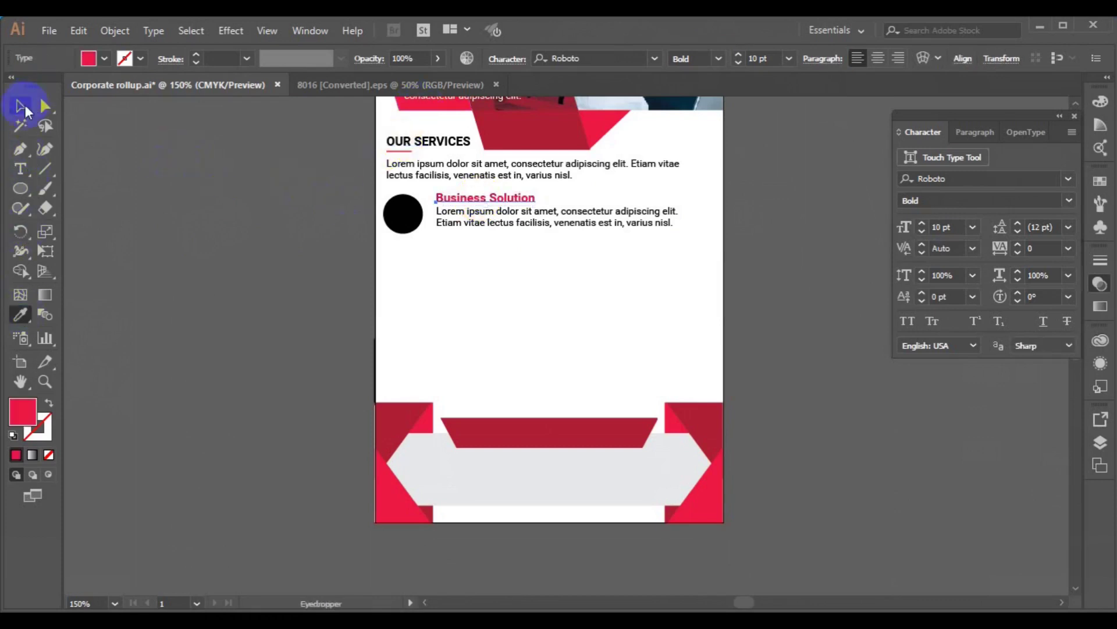
pyautogui.click(32, 104)
pyautogui.click(487, 228)
pyautogui.click(928, 59)
pyautogui.click(770, 109)
pyautogui.click(777, 343)
# Copy the download icon from the icon collection document
pyautogui.click(399, 87)
pyautogui.click(544, 355)
pyautogui.hotkey('ctrl', 'c')
pyautogui.click(183, 88)
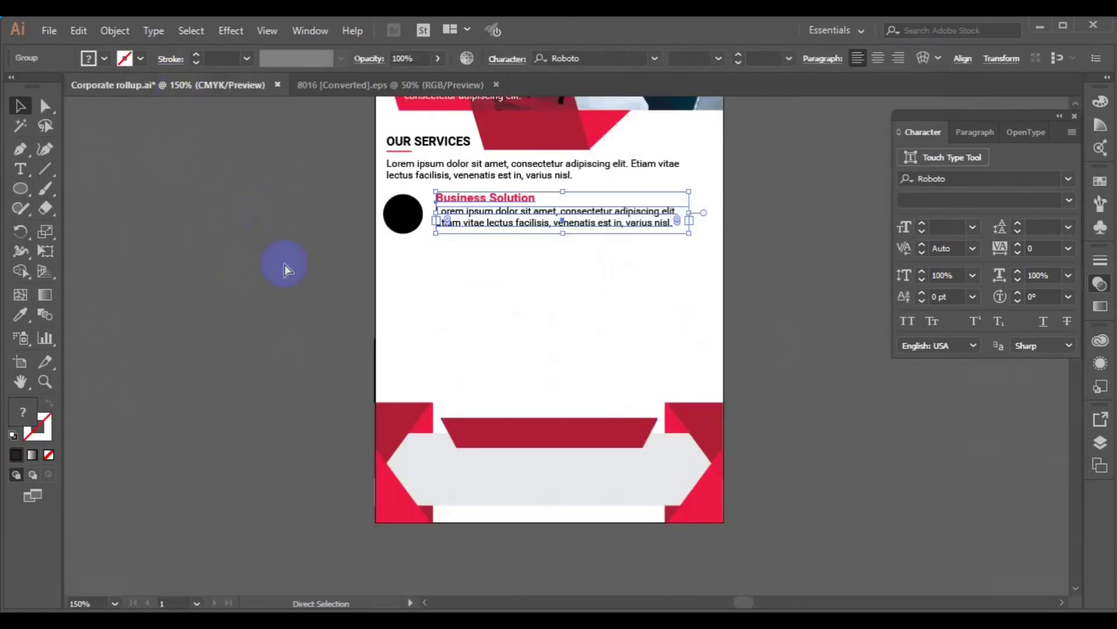
# Paste the download icon into the banner, shrink it and set it beside the circle
pyautogui.hotkey('ctrl', 'v')
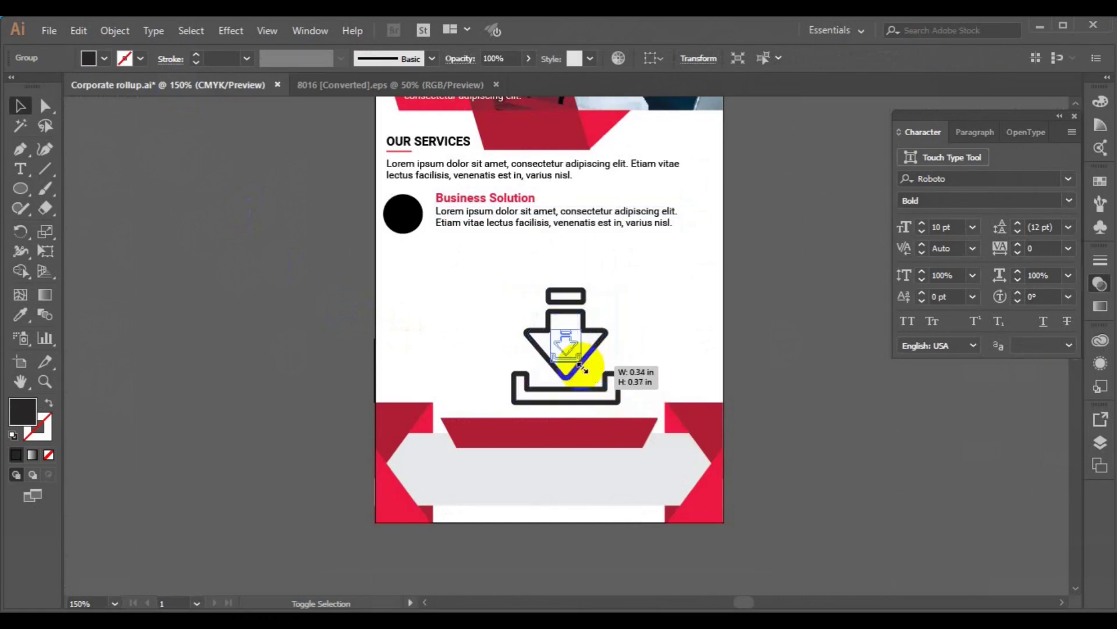
pyautogui.moveTo(619, 402); pyautogui.dragTo(582, 363)
pyautogui.moveTo(496, 337); pyautogui.dragTo(391, 227)
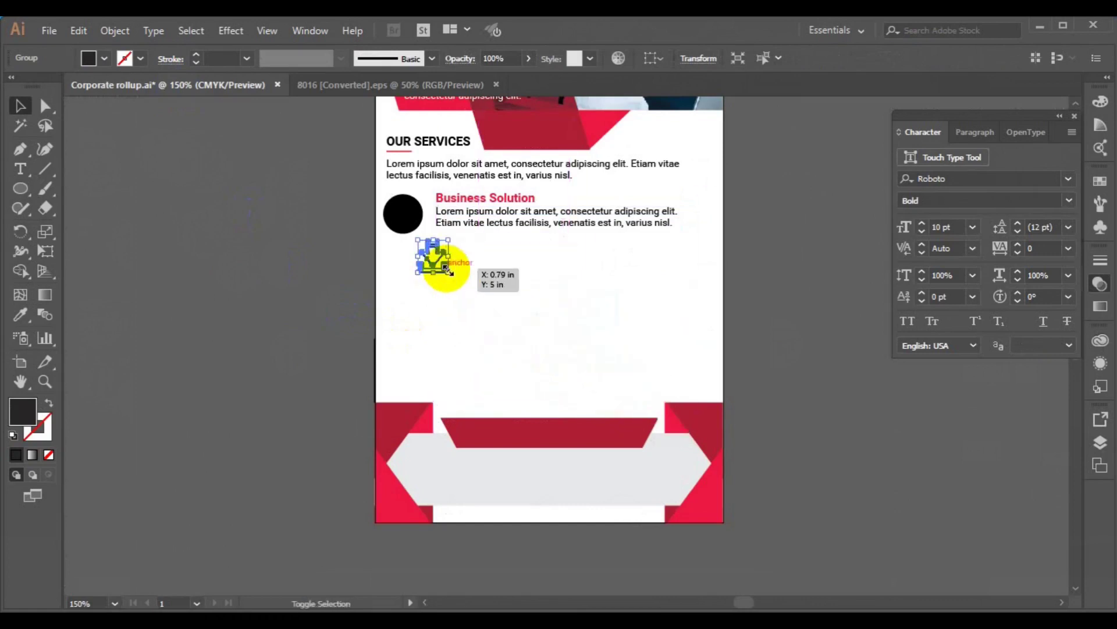
# Fill the circle with the footer's red and place the download icon on it
pyautogui.click(259, 247)
pyautogui.click(403, 213)
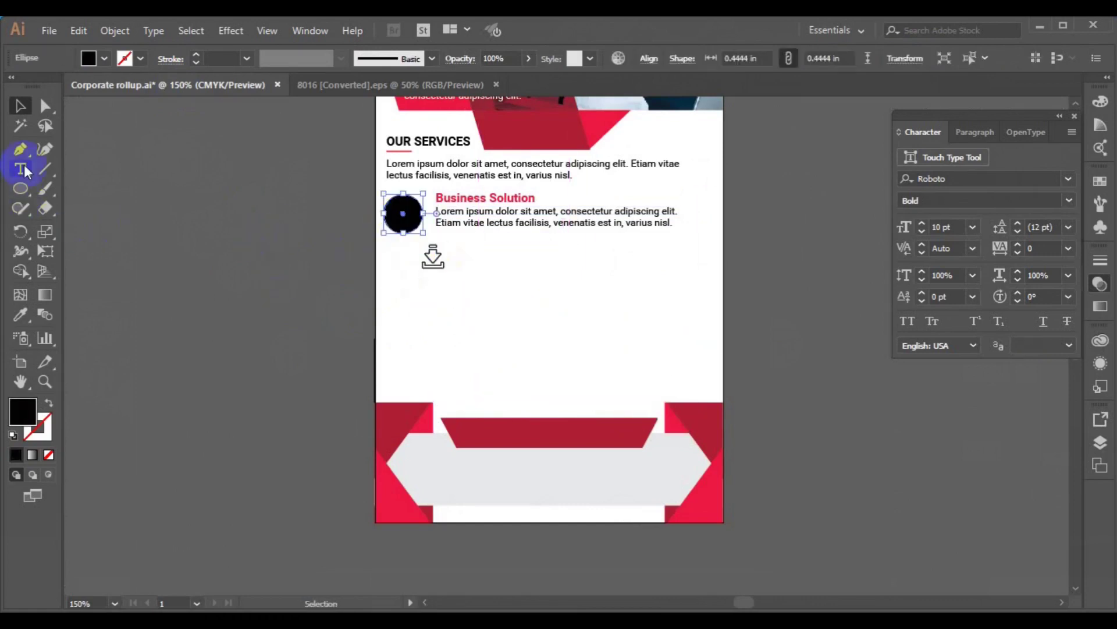
pyautogui.click(21, 314)
pyautogui.click(390, 437)
pyautogui.click(21, 105)
pyautogui.moveTo(432, 259); pyautogui.dragTo(405, 223)
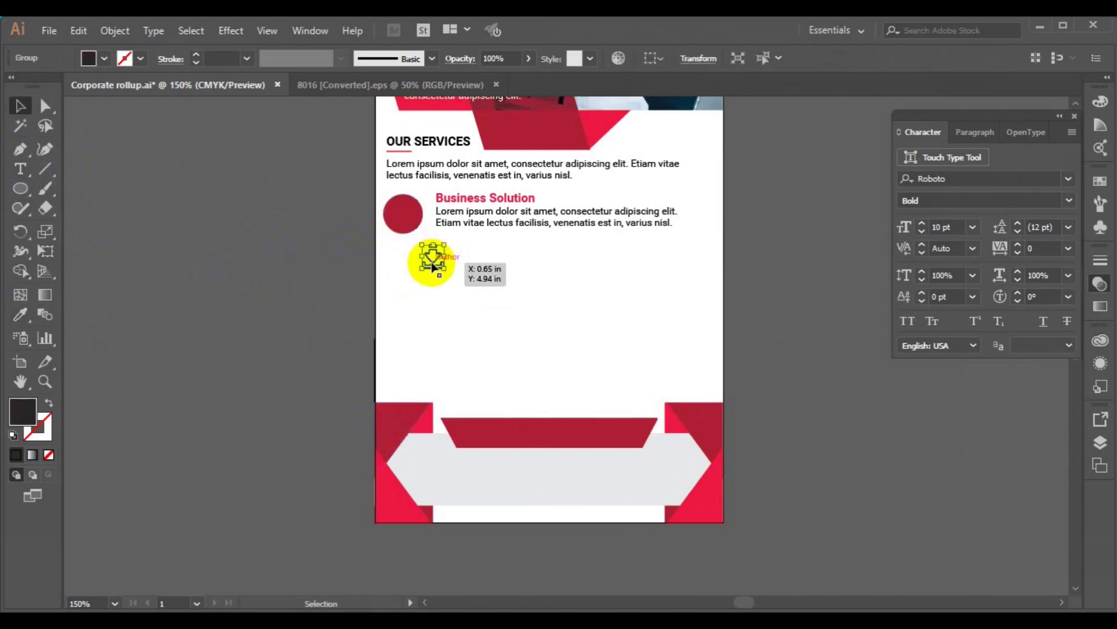
# Bring the download icon in front of the circle and make it white
pyautogui.rightClick(403, 216)
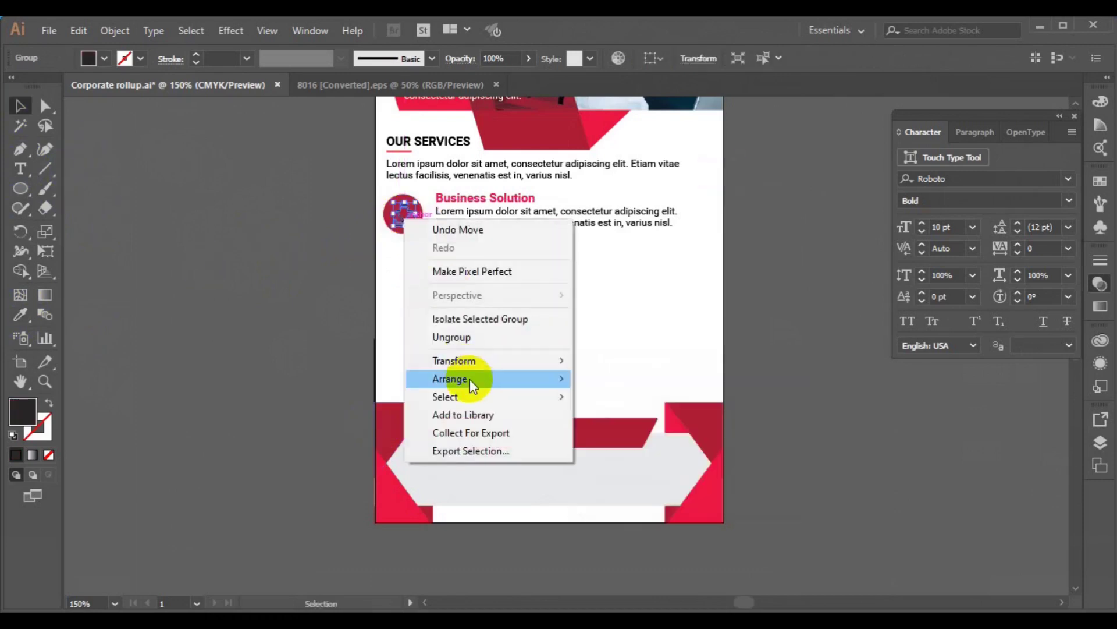
pyautogui.click(606, 377)
pyautogui.click(104, 57)
pyautogui.click(136, 134)
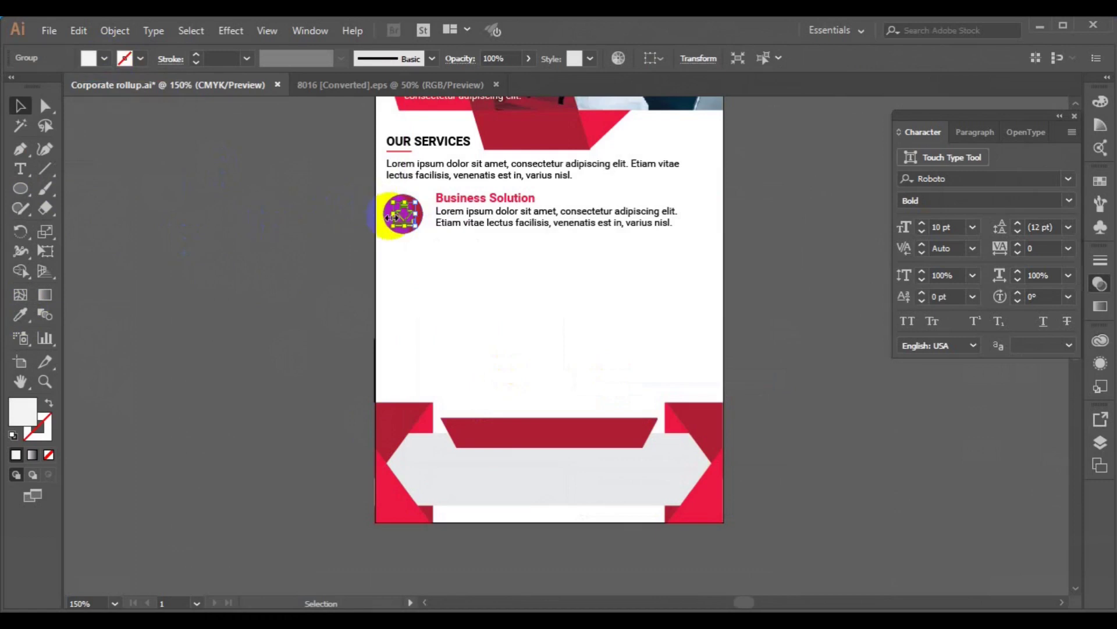
pyautogui.click(279, 233)
# Top-align the red badge with the Business Solution text, then select the heading and intro paragraph
pyautogui.click(389, 220)
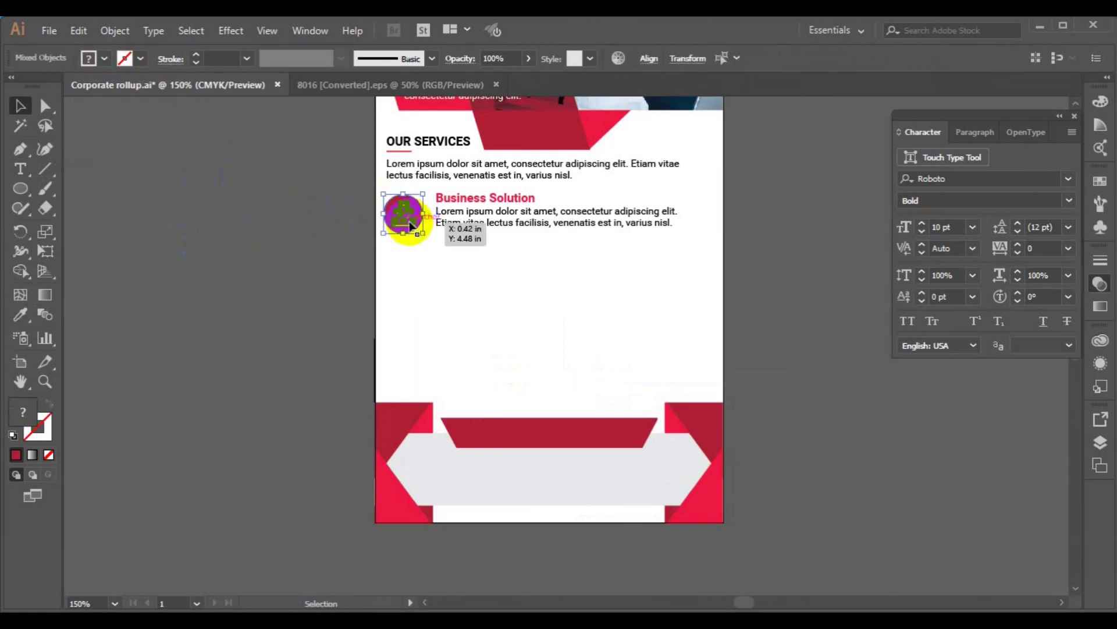
pyautogui.click(647, 60)
pyautogui.click(291, 278)
pyautogui.click(496, 224)
pyautogui.keyDown('shift'); pyautogui.click(401, 217); pyautogui.keyUp('shift')
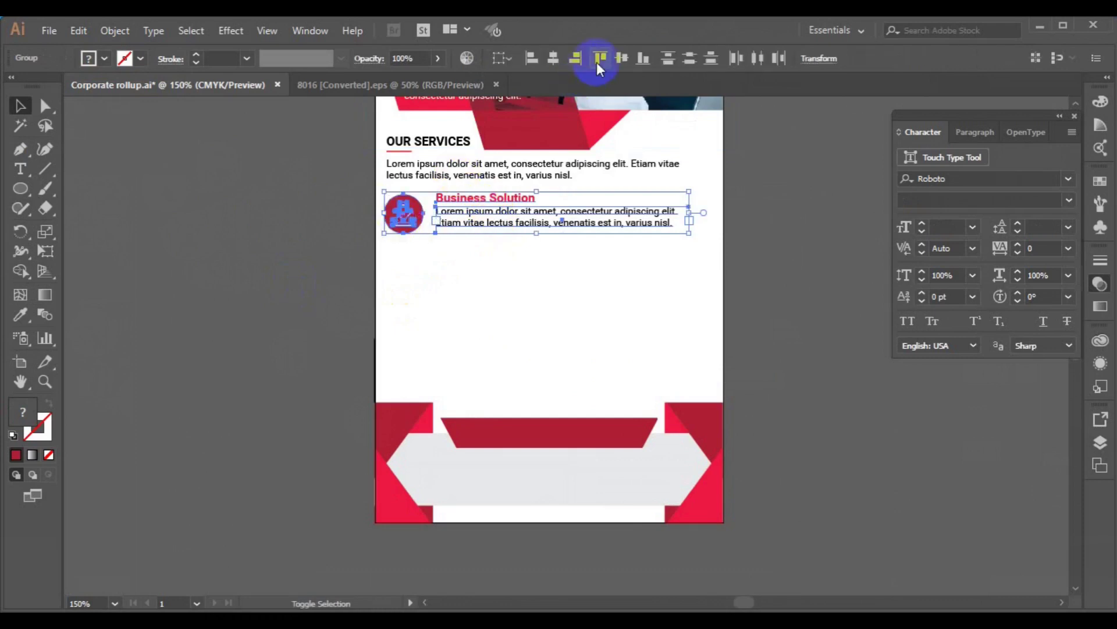
pyautogui.click(599, 61)
pyautogui.click(431, 142)
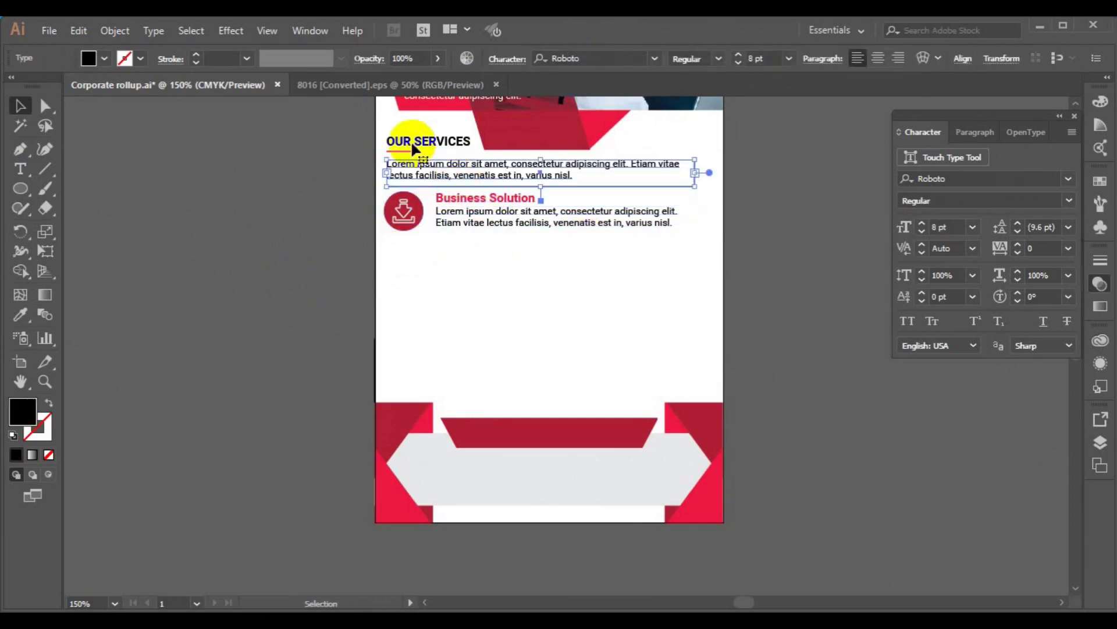
pyautogui.keyDown('shift'); pyautogui.click(496, 153); pyautogui.keyUp('shift')
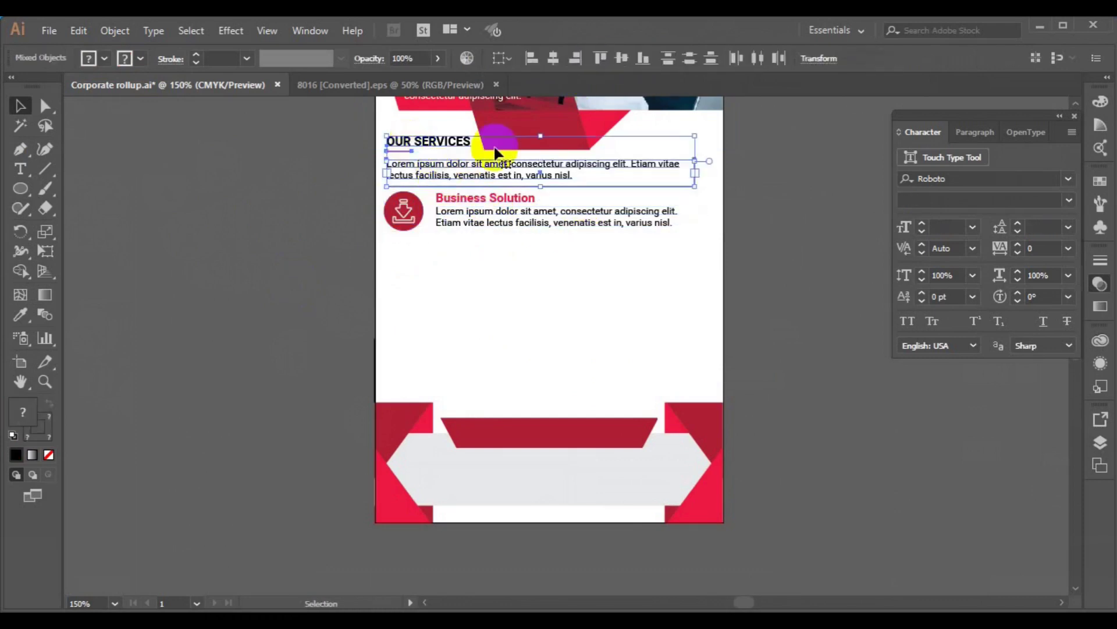
# Left-align the heading, intro and first row, then copy the service row downward
pyautogui.keyDown('shift'); pyautogui.click(495, 218); pyautogui.keyUp('shift')
pyautogui.click(533, 67)
pyautogui.click(399, 249)
pyautogui.click(495, 219)
pyautogui.keyDown('alt'); pyautogui.moveTo(500, 225); pyautogui.dragTo(505, 339); pyautogui.keyUp('alt')
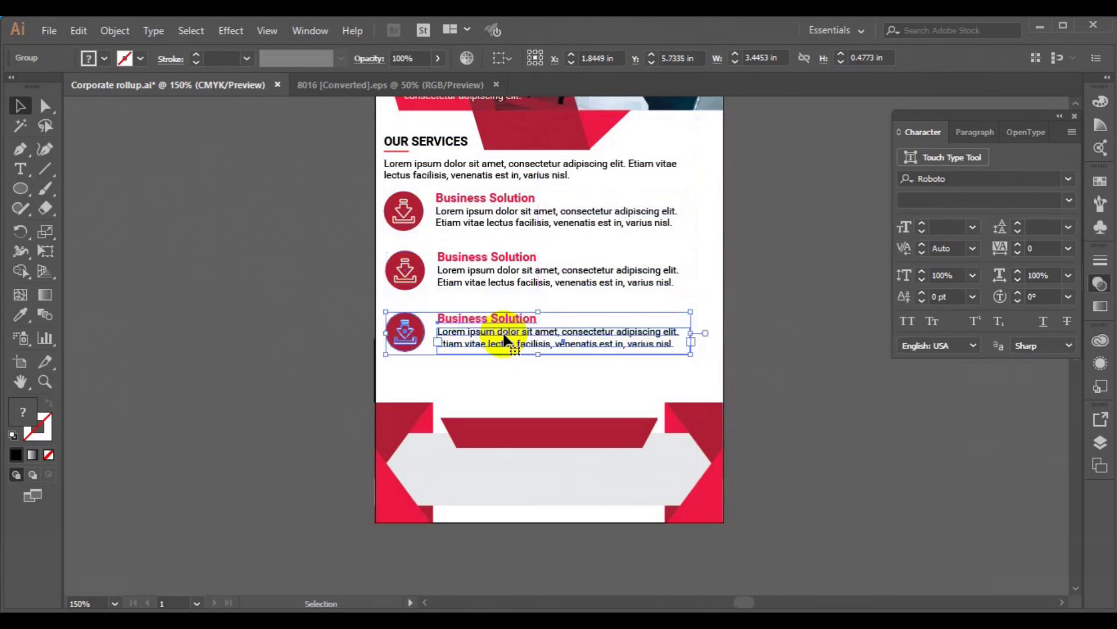
pyautogui.click(264, 340)
# Ungroup the middle service row and its badge to isolate the middle circle
pyautogui.click(406, 275)
pyautogui.click(115, 30)
pyautogui.click(180, 85)
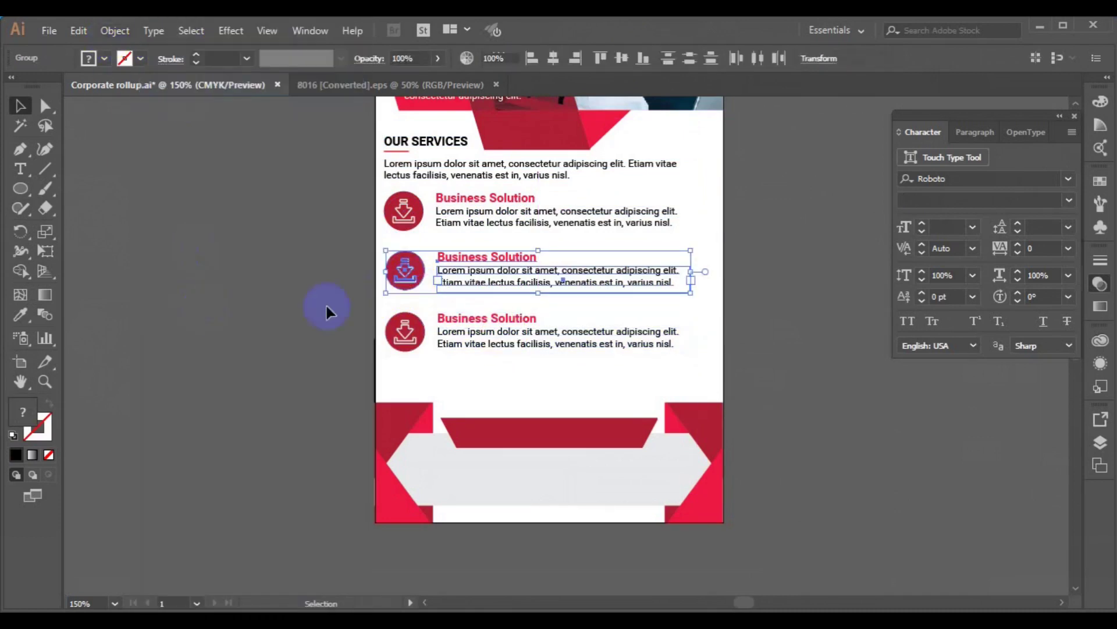
pyautogui.click(326, 312)
pyautogui.click(394, 280)
pyautogui.click(115, 30)
pyautogui.click(180, 85)
pyautogui.click(392, 279)
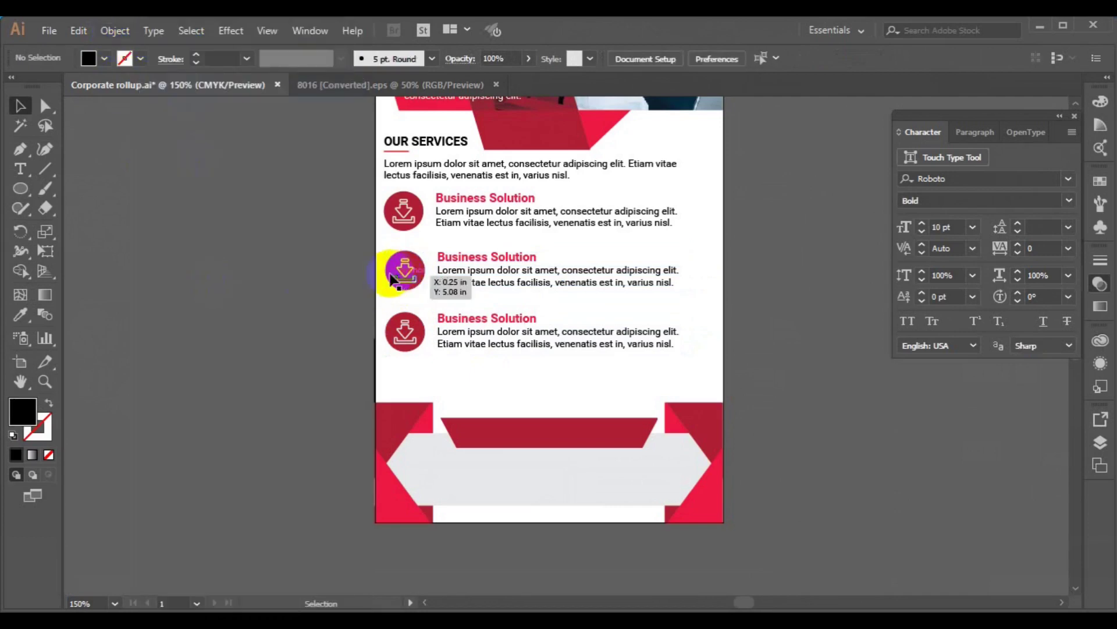
# Regroup the middle badge with its text and line up the rows' left edges
pyautogui.keyDown('shift'); pyautogui.click(405, 272); pyautogui.keyUp('shift')
pyautogui.keyDown('shift'); pyautogui.click(440, 281); pyautogui.keyUp('shift')
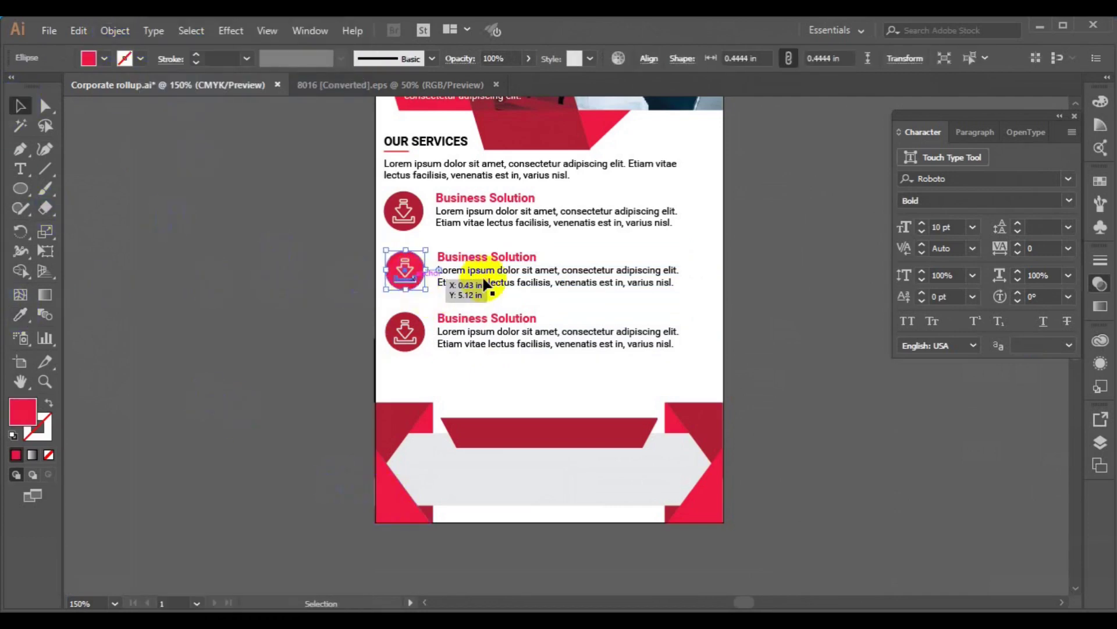
pyautogui.click(115, 30)
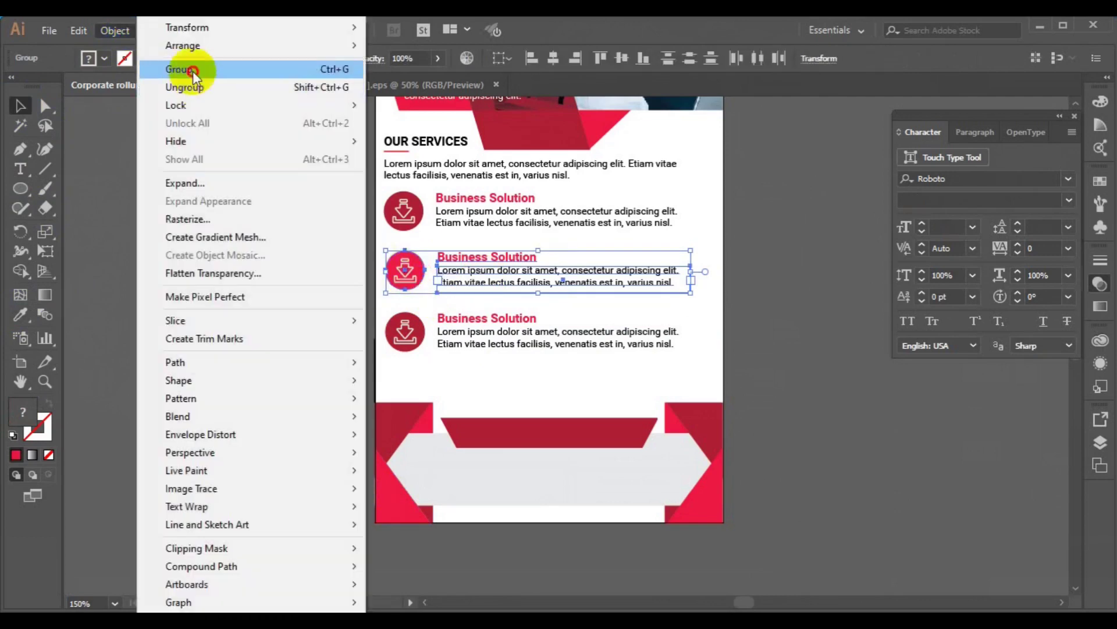
pyautogui.click(179, 69)
pyautogui.keyDown('shift'); pyautogui.click(410, 346); pyautogui.keyUp('shift')
pyautogui.click(532, 58)
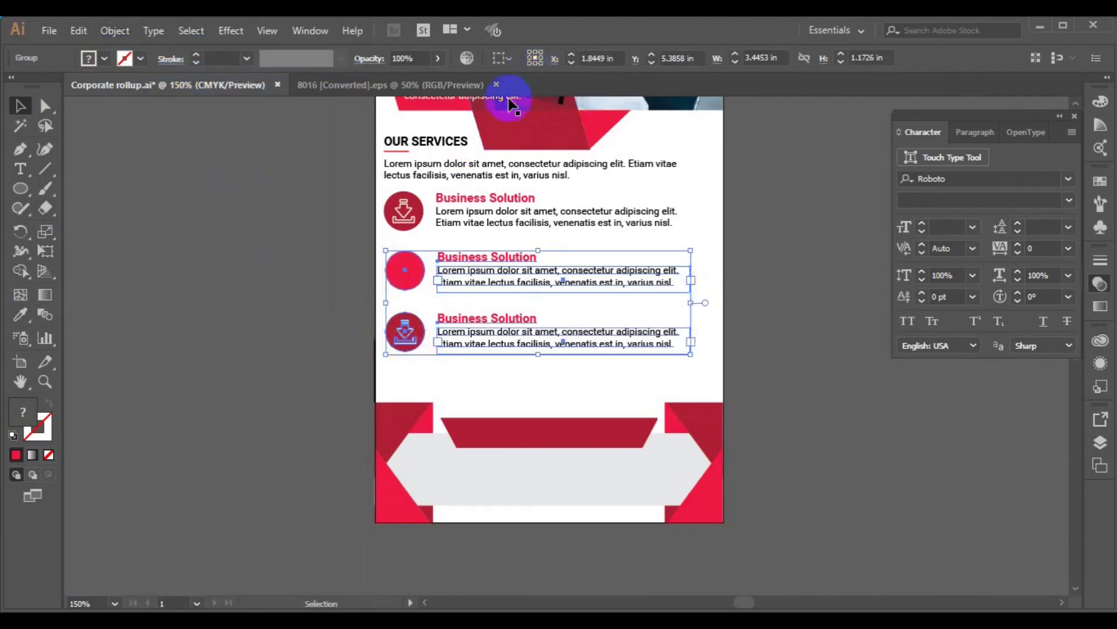
# Regroup the second row's badge and text and nudge the row into position
pyautogui.click(309, 295)
pyautogui.click(406, 271)
pyautogui.click(114, 30)
pyautogui.click(185, 87)
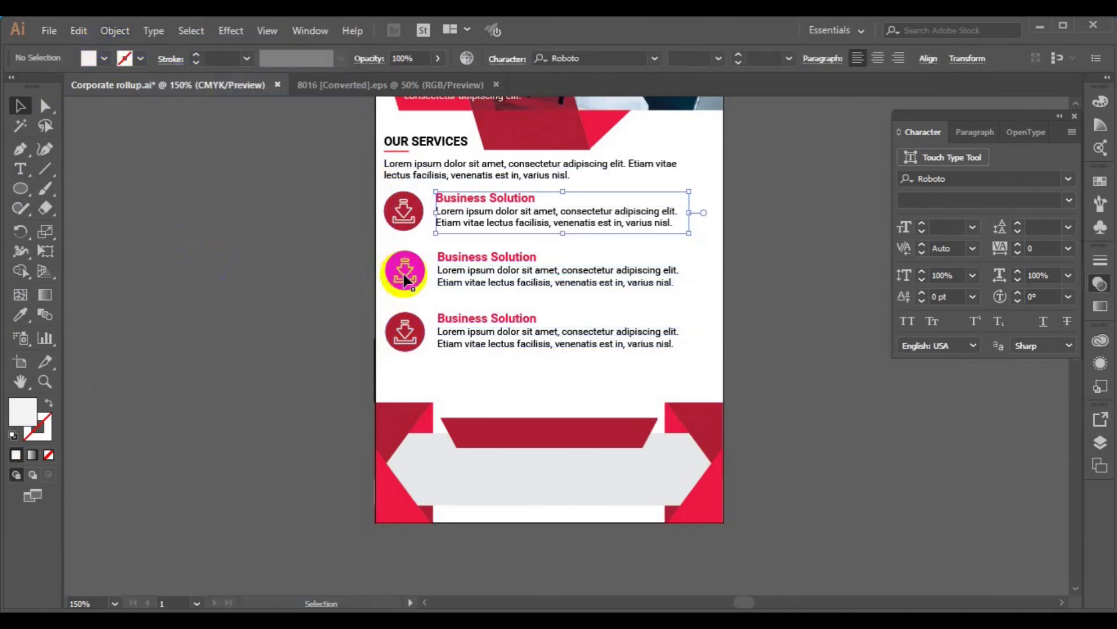
pyautogui.click(114, 30)
pyautogui.keyDown('shift'); pyautogui.click(401, 273); pyautogui.keyUp('shift')
pyautogui.click(115, 30)
pyautogui.click(202, 72)
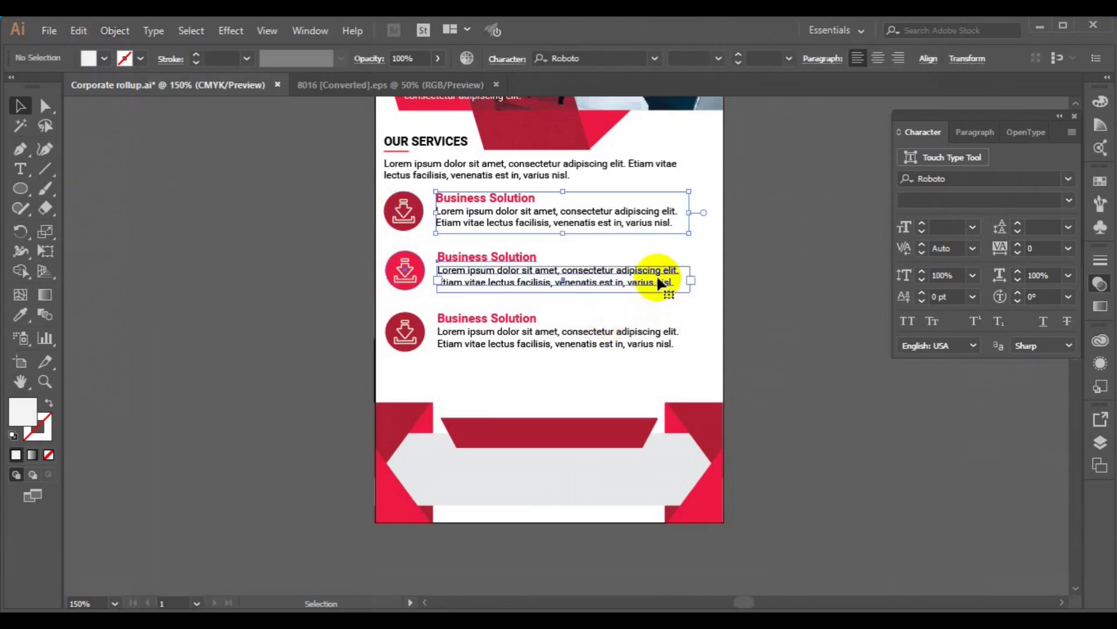
pyautogui.moveTo(661, 282); pyautogui.dragTo(723, 275)
pyautogui.hotkey('ctrl', 'z')
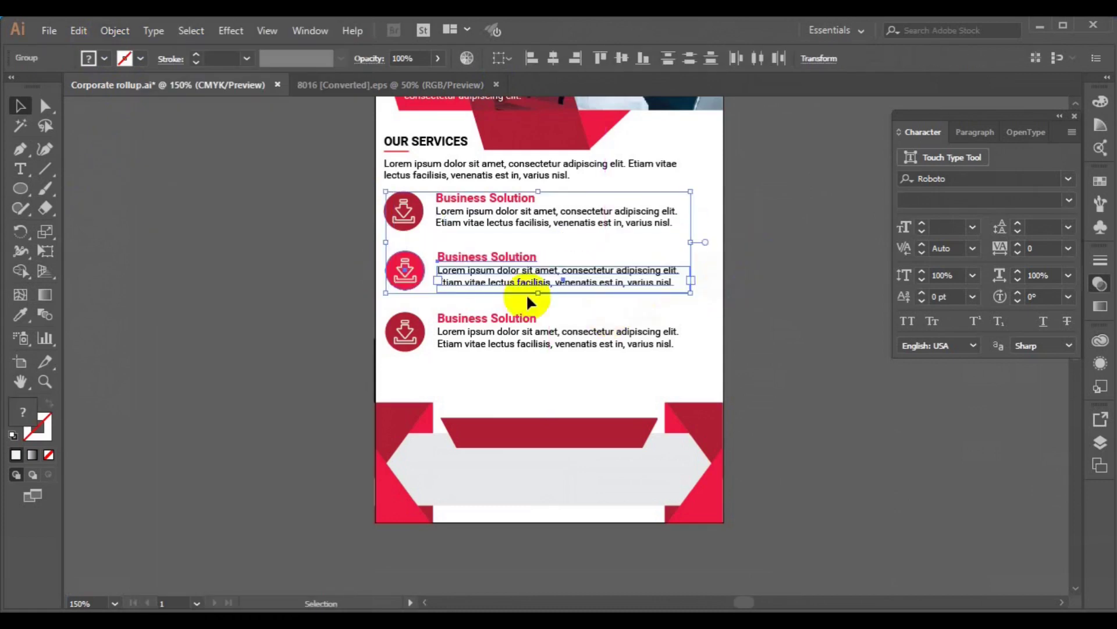
pyautogui.click(406, 284)
pyautogui.moveTo(405, 285)
pyautogui.mouseDown()
pyautogui.moveTo(454, 283)
pyautogui.moveTo(407, 282)
pyautogui.mouseUp()
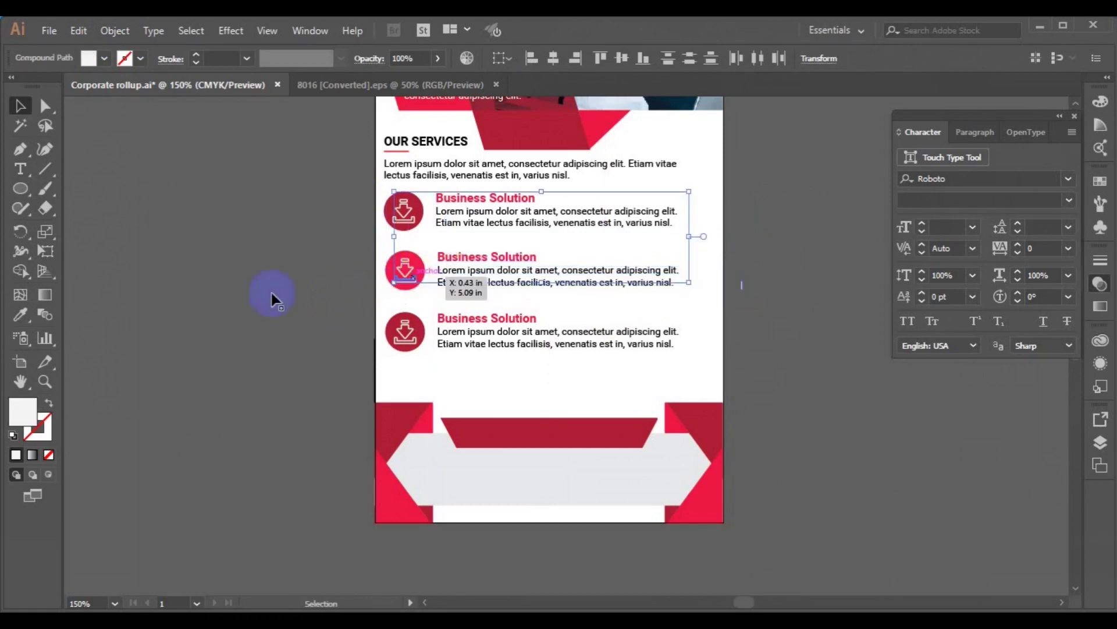
# Bring the red footer into view and start a new text line beside the artboard
pyautogui.click(805, 323)
pyautogui.hotkey('ctrl', '=')
pyautogui.press('h')
pyautogui.moveTo(759, 523); pyautogui.dragTo(570, 331)
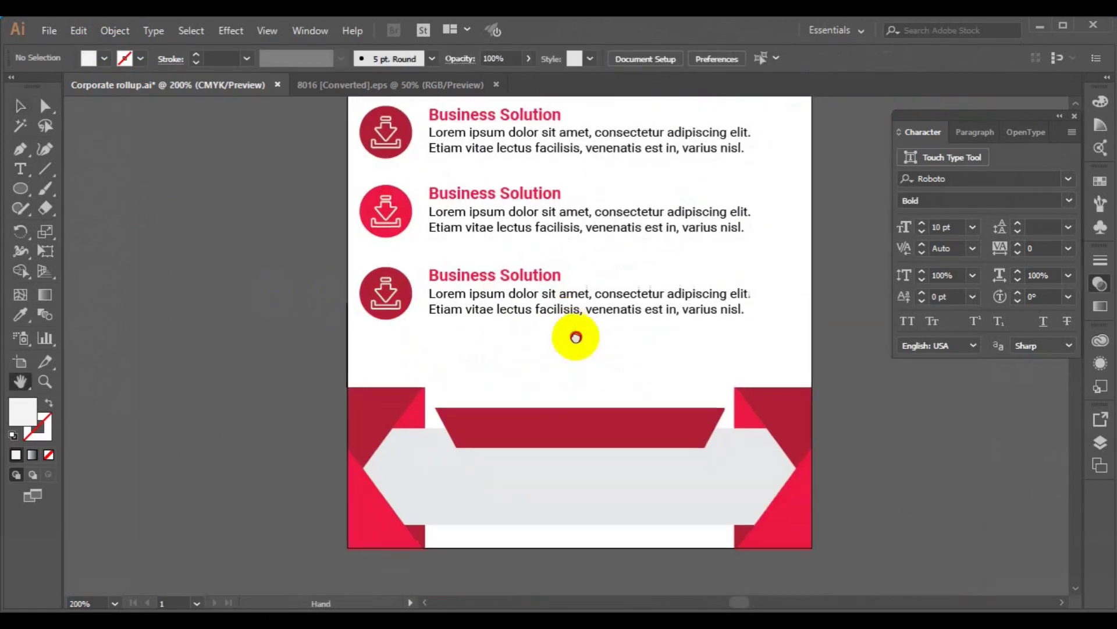
pyautogui.click(19, 172)
pyautogui.click(221, 375)
pyautogui.press('BackSpace')
pyautogui.write('Call Now : 000.234.567.890')
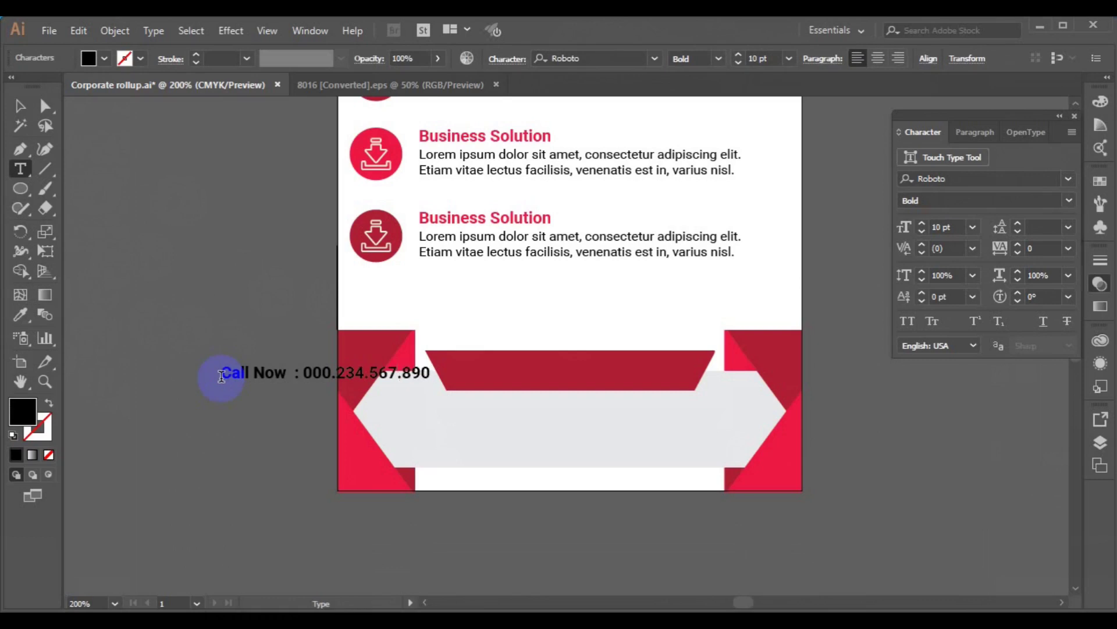
# Move the Call Now line onto the red banner, make it white, and set 'Call Now' to Light
pyautogui.press('Escape')
pyautogui.moveTo(246, 369); pyautogui.dragTo(489, 369)
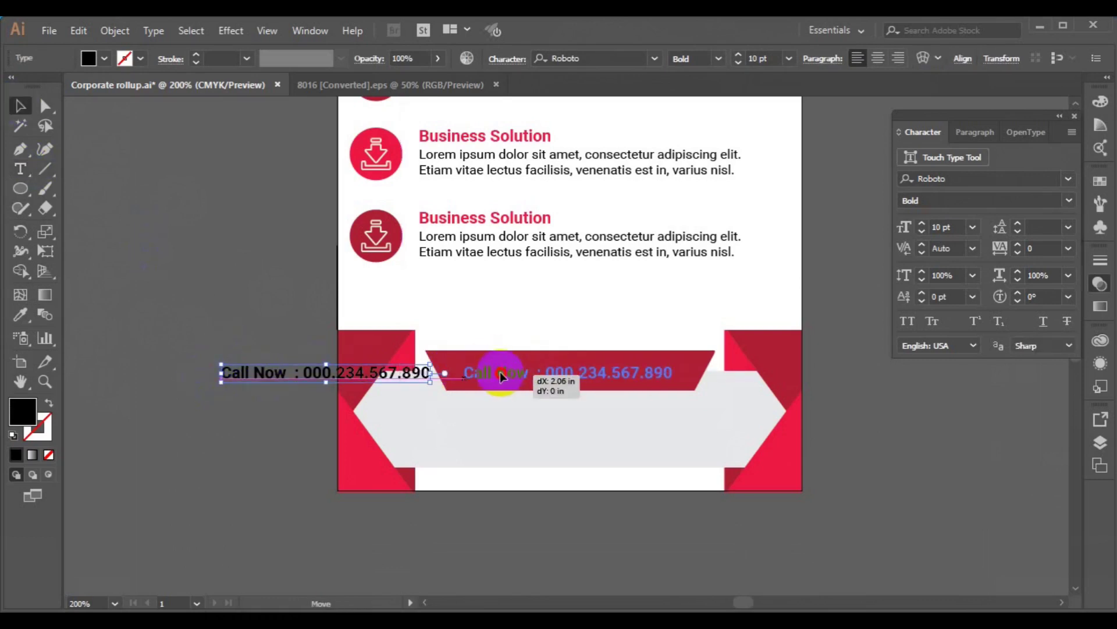
pyautogui.click(104, 58)
pyautogui.click(30, 85)
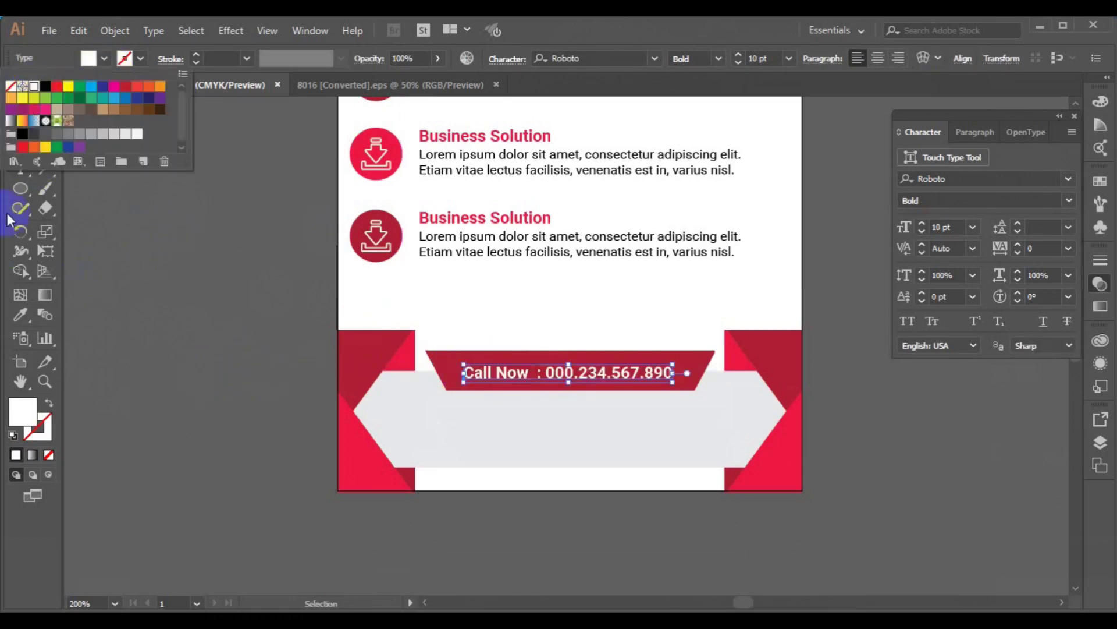
pyautogui.click(20, 170)
pyautogui.moveTo(529, 375); pyautogui.dragTo(464, 372)
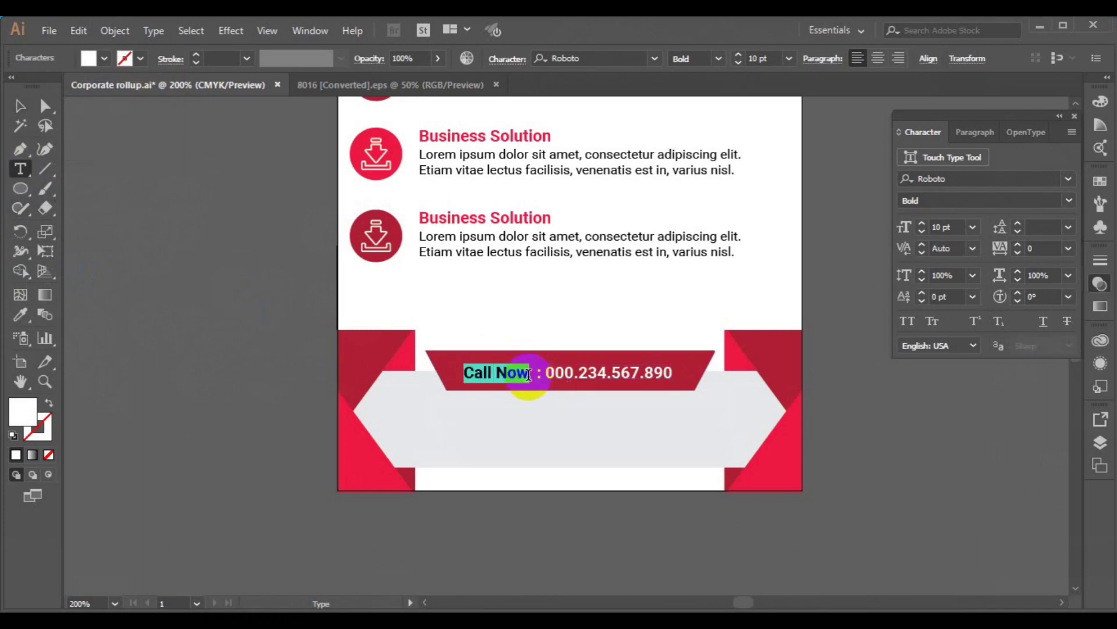
pyautogui.click(718, 62)
pyautogui.click(710, 92)
# Centre the Call Now text horizontally and vertically on the banner and group them
pyautogui.click(20, 105)
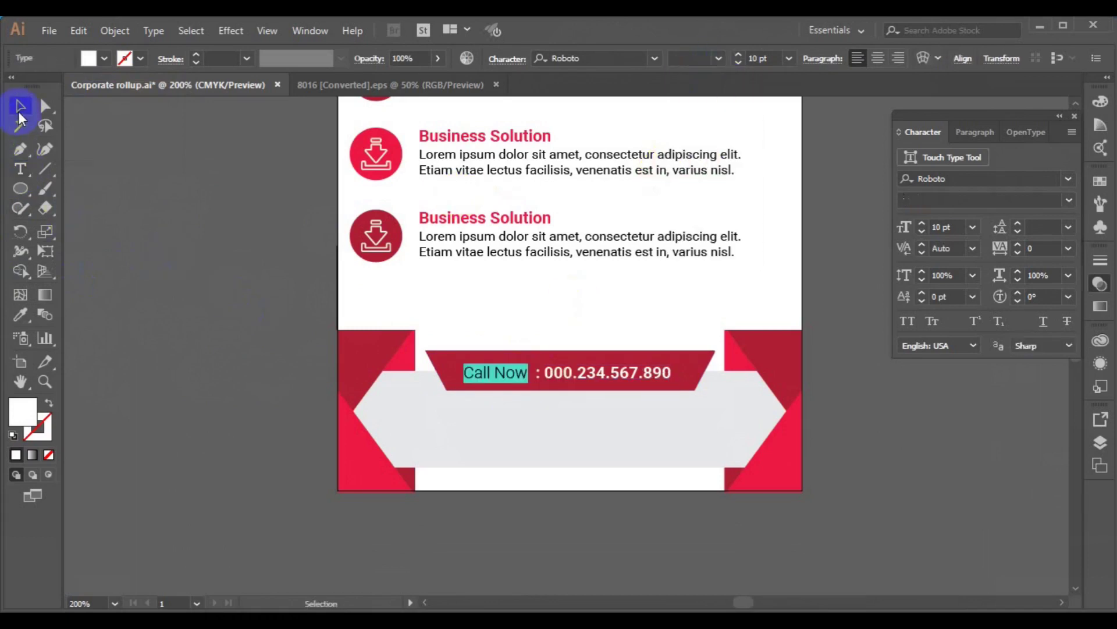
pyautogui.keyDown('shift'); pyautogui.click(442, 375); pyautogui.keyUp('shift')
pyautogui.click(552, 58)
pyautogui.click(621, 58)
pyautogui.hotkey('ctrl', 'g')
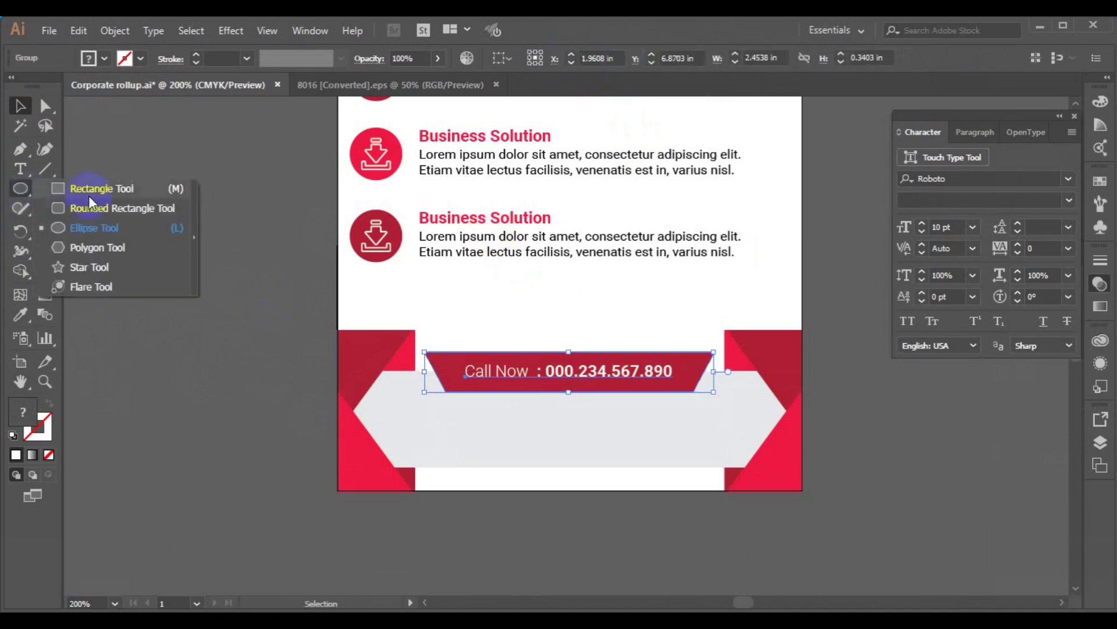
# Draw a rectangle across the footer area with no fill and a black outline
pyautogui.moveTo(20, 189); pyautogui.dragTo(110, 185)
pyautogui.moveTo(338, 280); pyautogui.dragTo(802, 434)
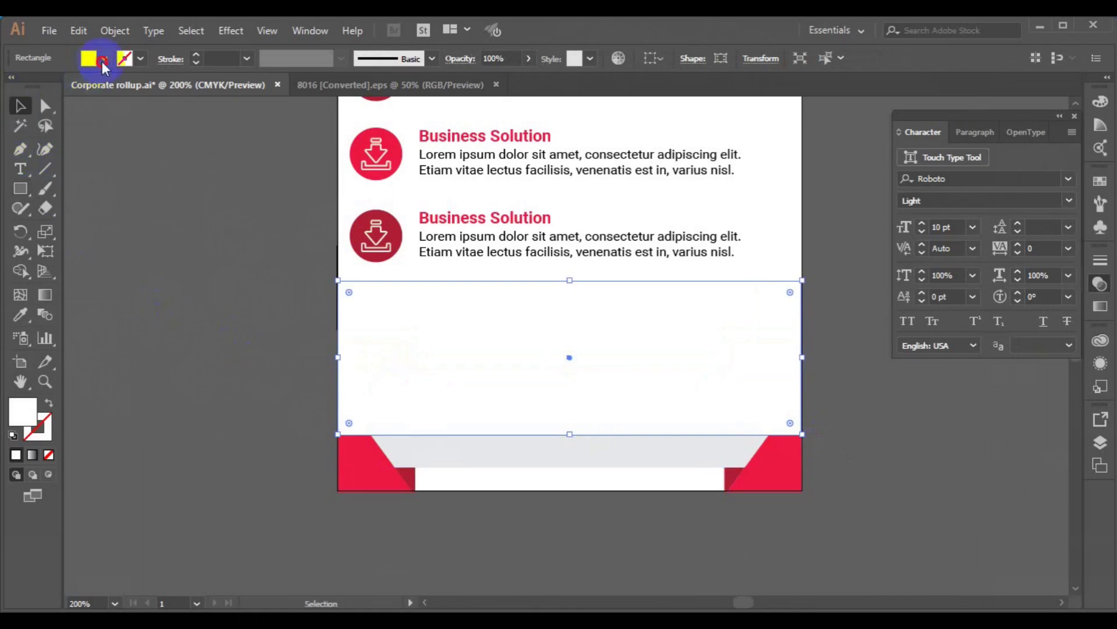
pyautogui.click(104, 58)
pyautogui.click(11, 86)
pyautogui.click(140, 58)
pyautogui.click(46, 86)
pyautogui.press('Escape')
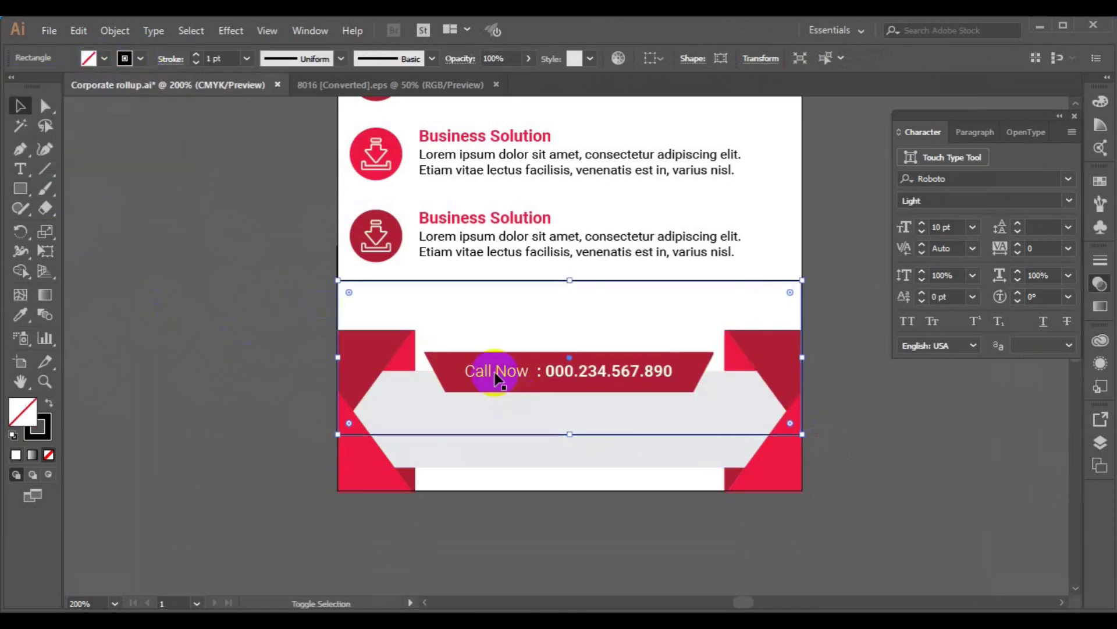
# Select the Call Now banner together with the outline rectangle, then clear the selection
pyautogui.click(312, 346)
pyautogui.click(466, 373)
pyautogui.keyDown('shift'); pyautogui.click(560, 281); pyautogui.keyUp('shift')
pyautogui.click(344, 293)
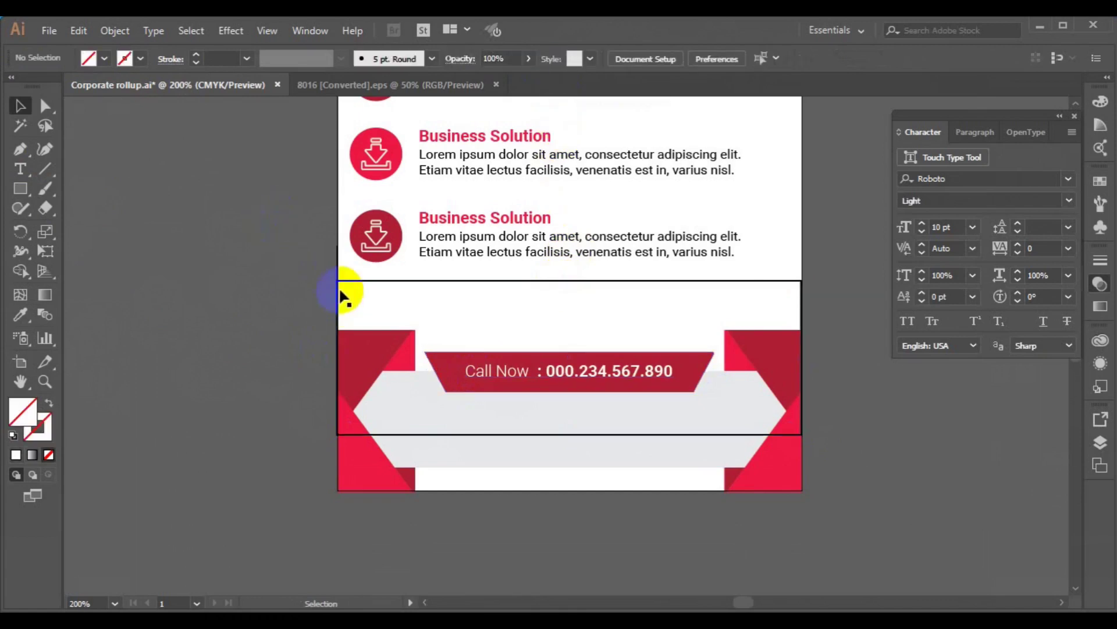
pyautogui.click(22, 169)
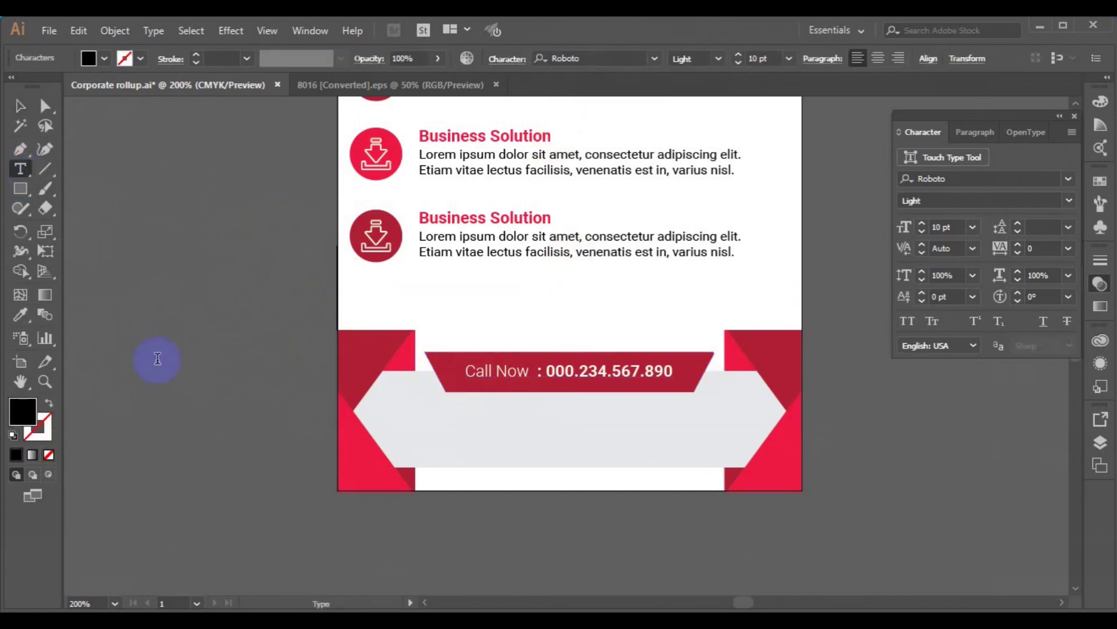
# Type the address text beside the artboard and set it to 8 pt
pyautogui.click(157, 356)
pyautogui.write('777')
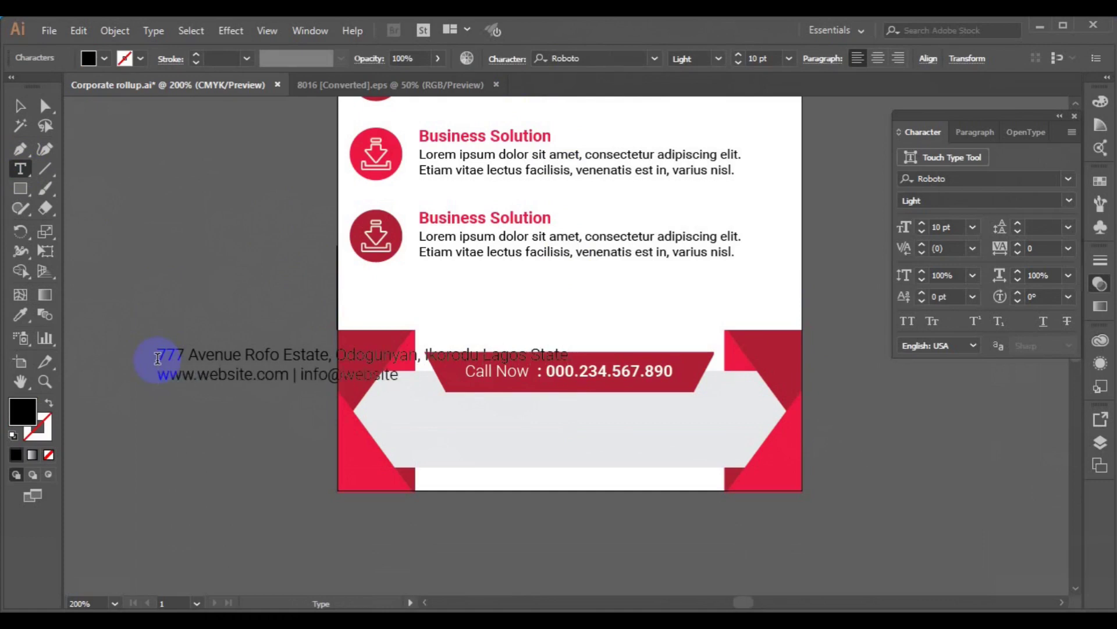
pyautogui.click(789, 58)
pyautogui.click(811, 130)
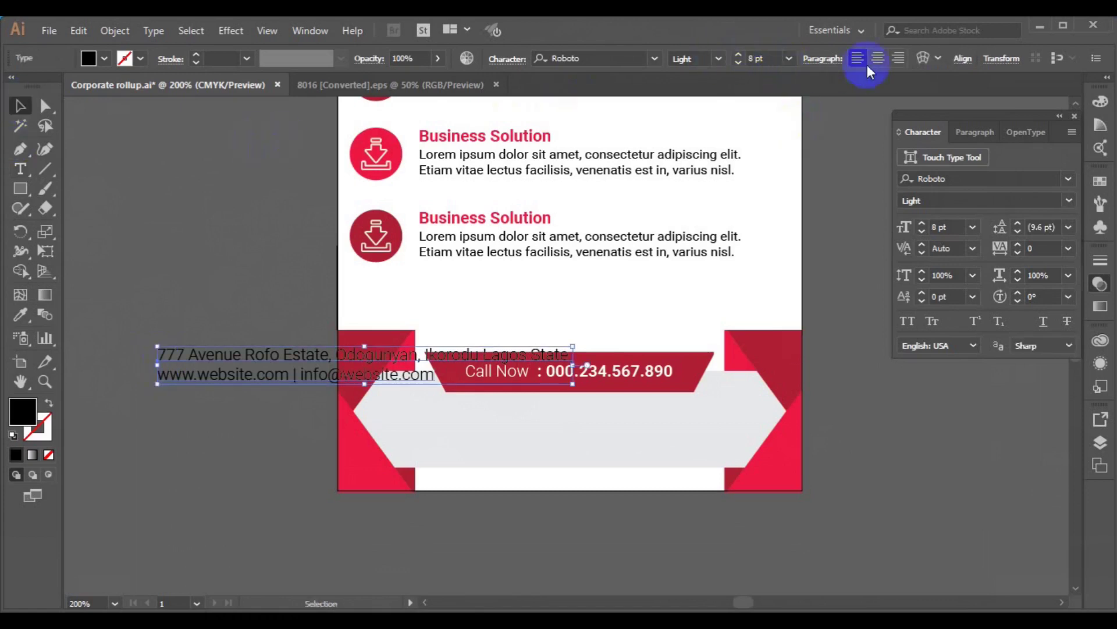
# Place the address text over the grey footer banner, centred horizontally and vertically
pyautogui.moveTo(336, 349); pyautogui.dragTo(591, 440)
pyautogui.moveTo(456, 455); pyautogui.dragTo(524, 271)
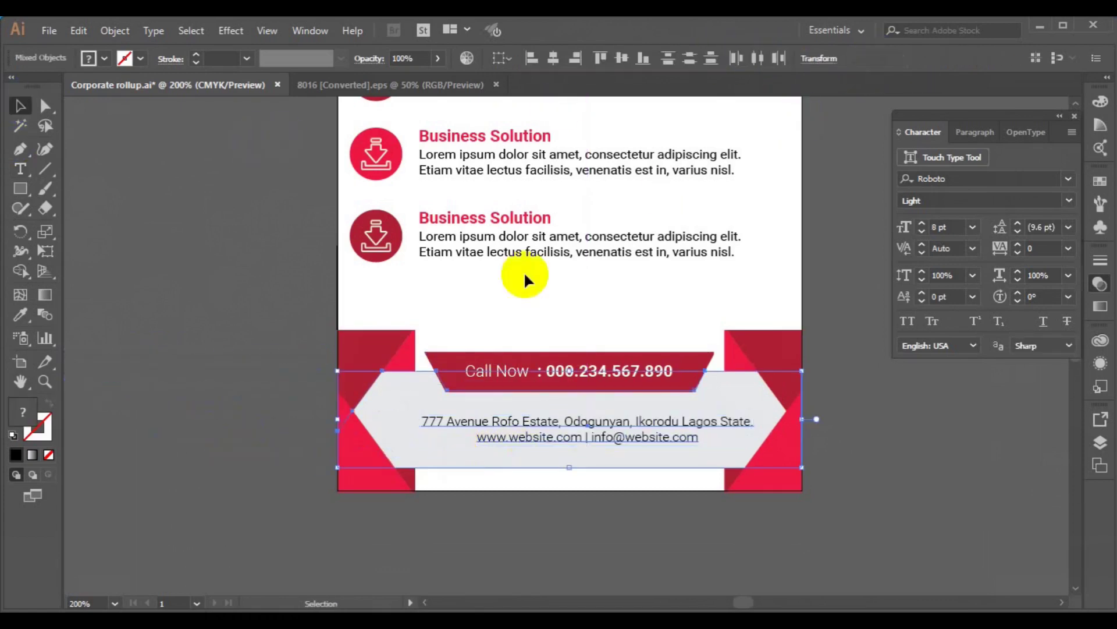
pyautogui.click(552, 61)
pyautogui.click(623, 65)
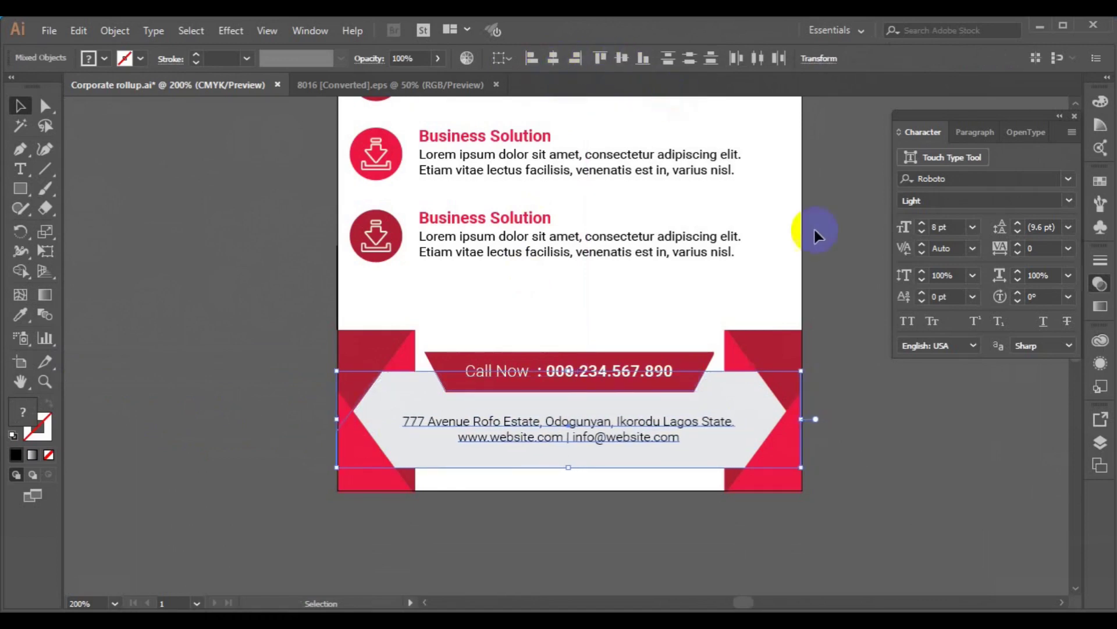
# Check the address text against the footer banner and zoom out to the whole banner
pyautogui.click(851, 263)
pyautogui.click(656, 430)
pyautogui.keyDown('shift'); pyautogui.click(637, 459); pyautogui.keyUp('shift')
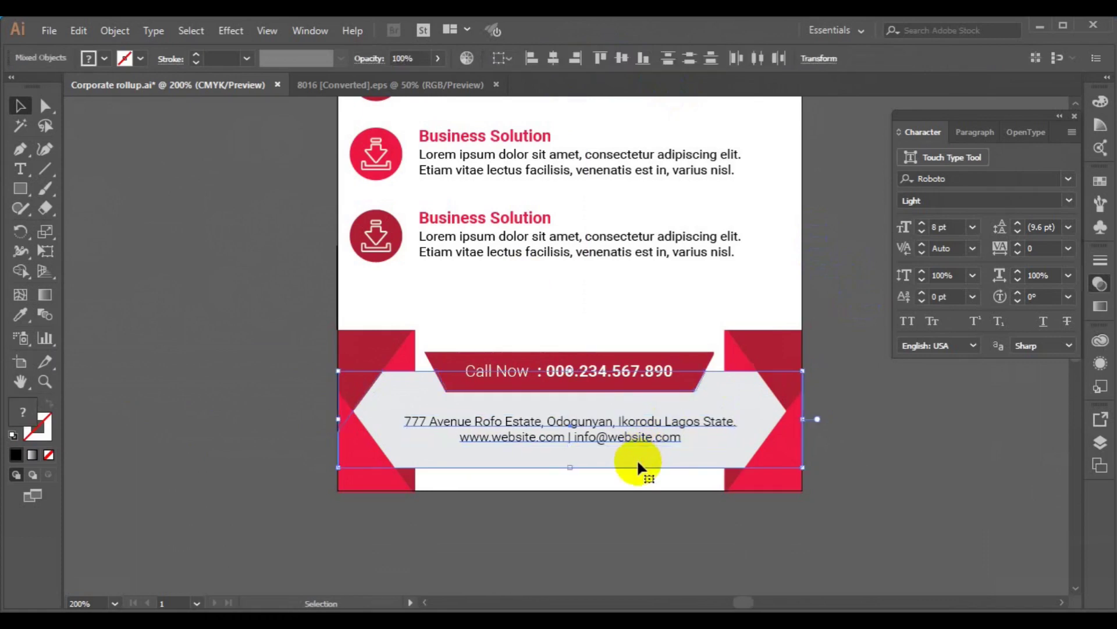
pyautogui.click(825, 446)
pyautogui.hotkey('ctrl', '0')
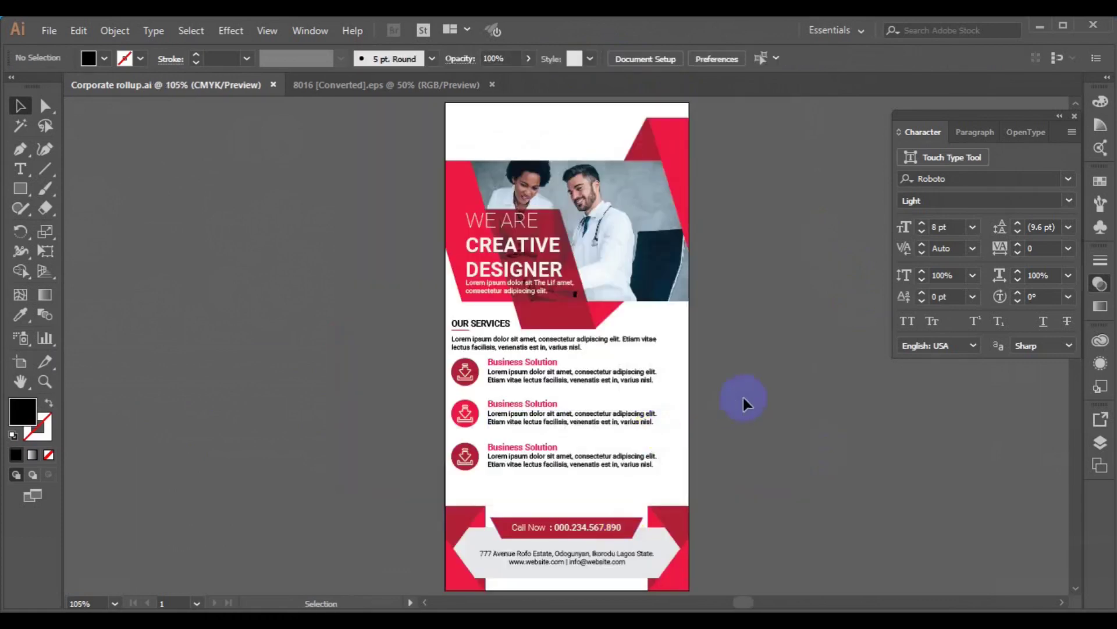
# Group the three service rows with the OUR SERVICES heading, then nudge everything down slightly
pyautogui.click(462, 344)
pyautogui.keyDown('shift'); pyautogui.click(511, 379); pyautogui.keyUp('shift')
pyautogui.keyDown('shift'); pyautogui.click(502, 347); pyautogui.keyUp('shift')
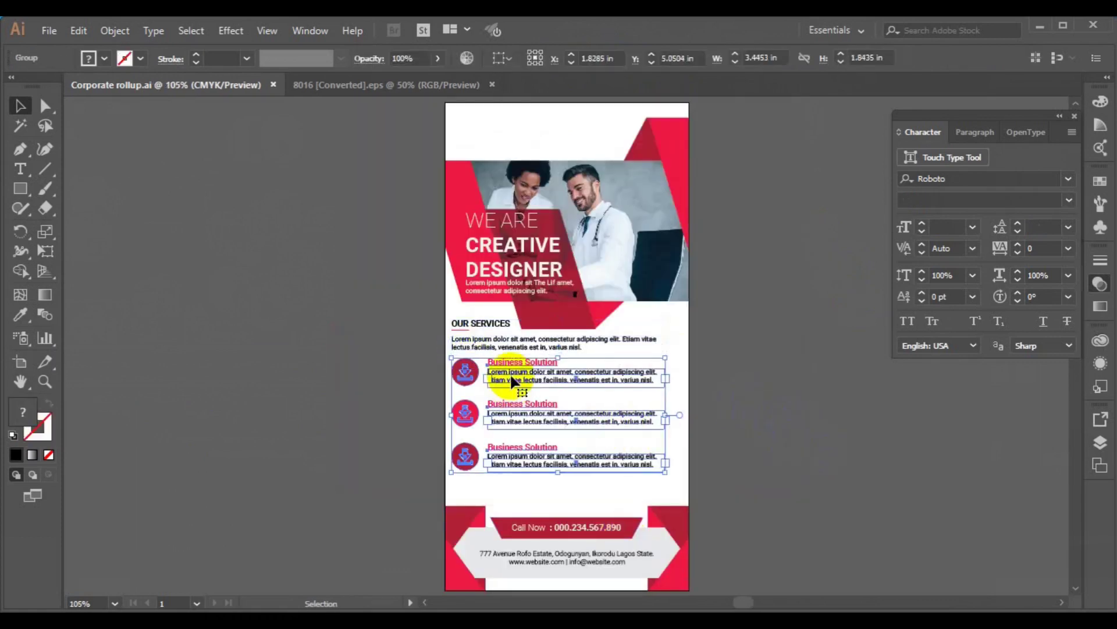
pyautogui.keyDown('shift'); pyautogui.click(487, 328); pyautogui.keyUp('shift')
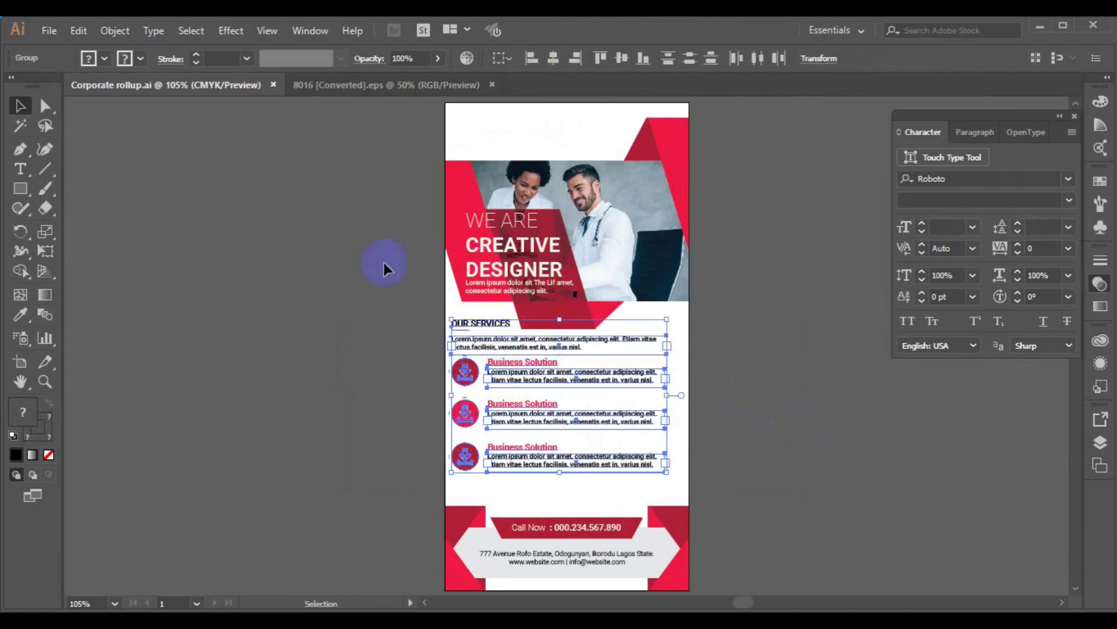
pyautogui.moveTo(644, 457); pyautogui.dragTo(507, 352)
pyautogui.hotkey('ctrl', 'g')
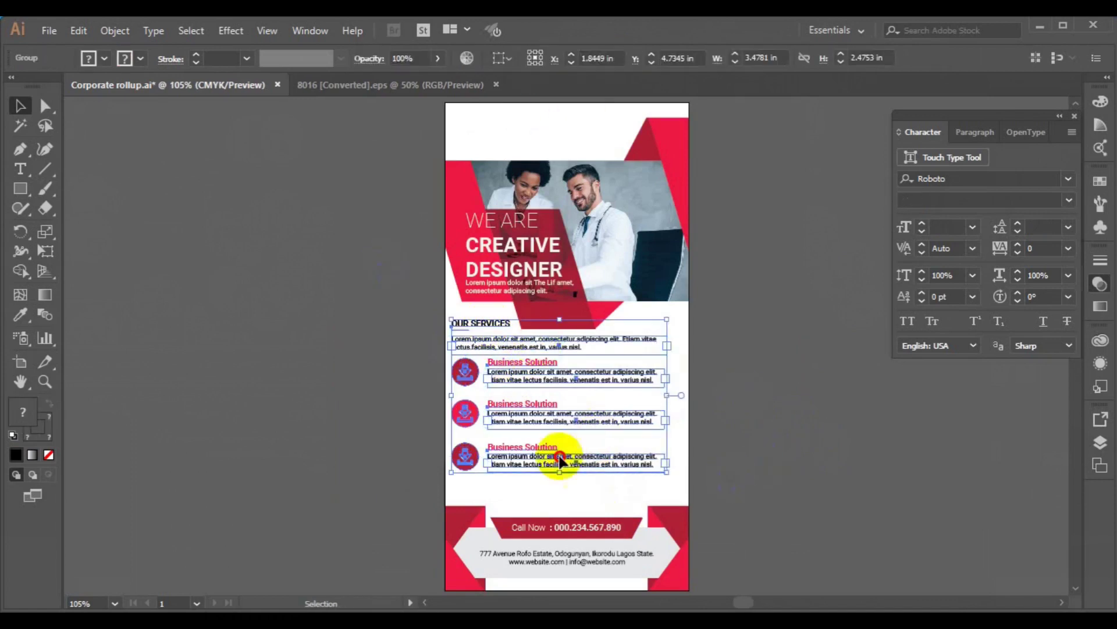
pyautogui.scroll(2, 425, 110)
pyautogui.hotkey('ctrl', 'a')
pyautogui.press('Down')
pyautogui.press('Down')
pyautogui.press('Down')
pyautogui.press('Down')
pyautogui.press('Down')
pyautogui.press('Down')
pyautogui.click(344, 223)
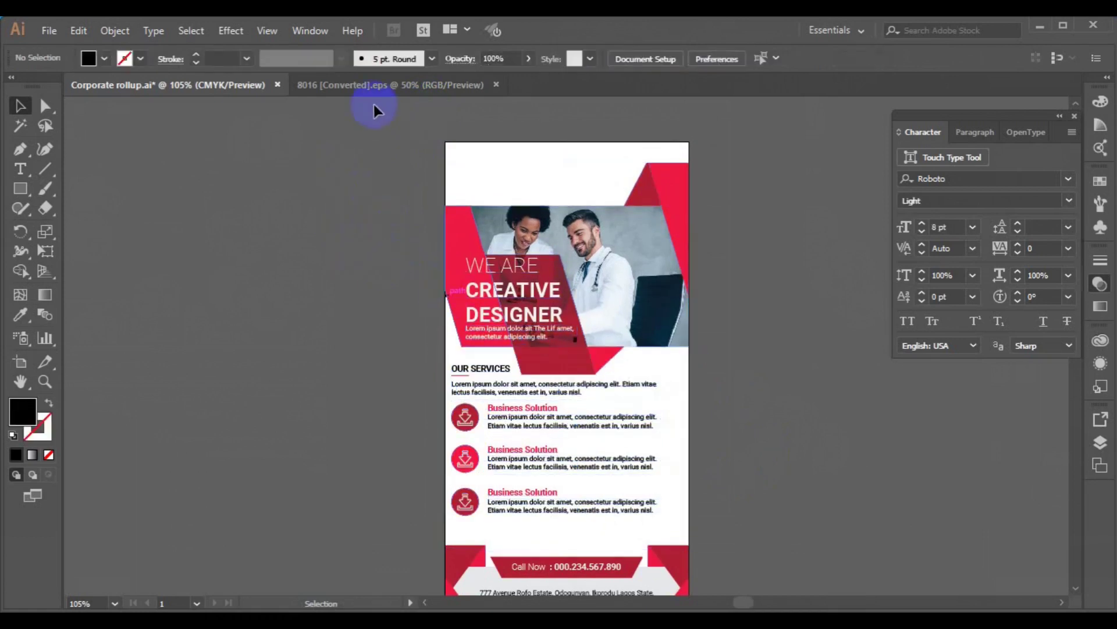
# Copy the people icon from the icon set into the banner's top-left corner
pyautogui.click(372, 85)
pyautogui.click(706, 166)
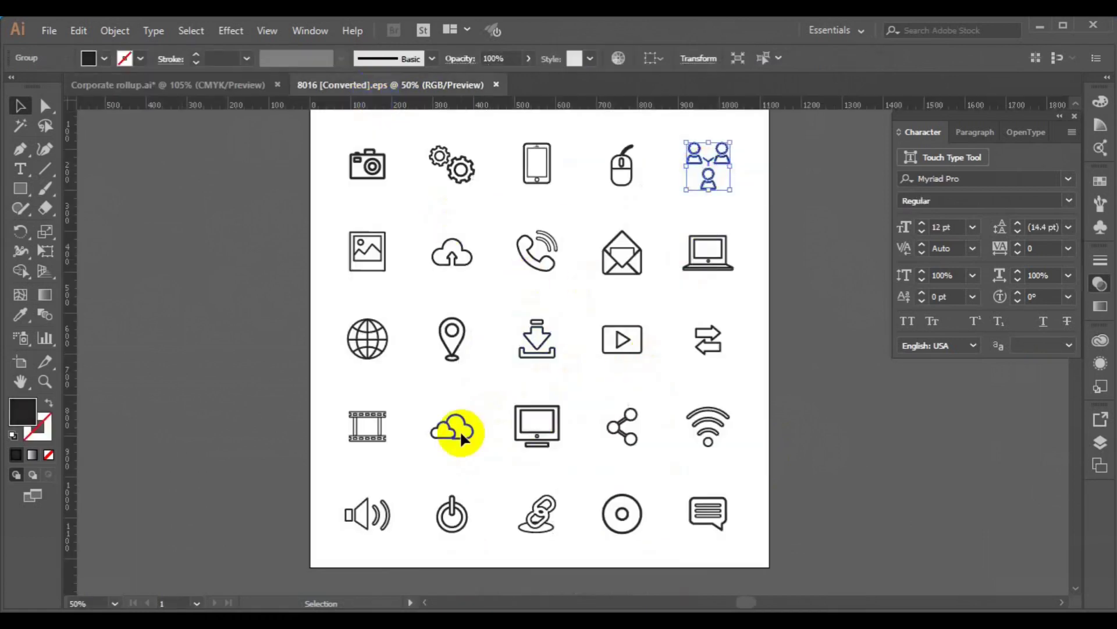
pyautogui.hotkey('ctrl', 'Tab')
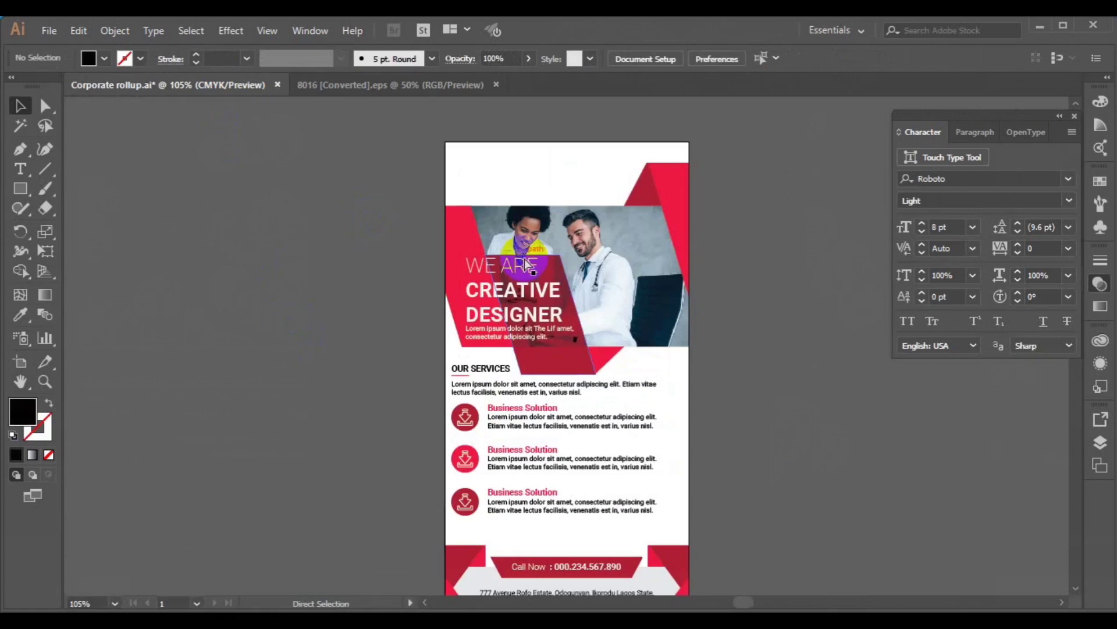
pyautogui.hotkey('ctrl', 'v')
pyautogui.moveTo(565, 341); pyautogui.dragTo(481, 175)
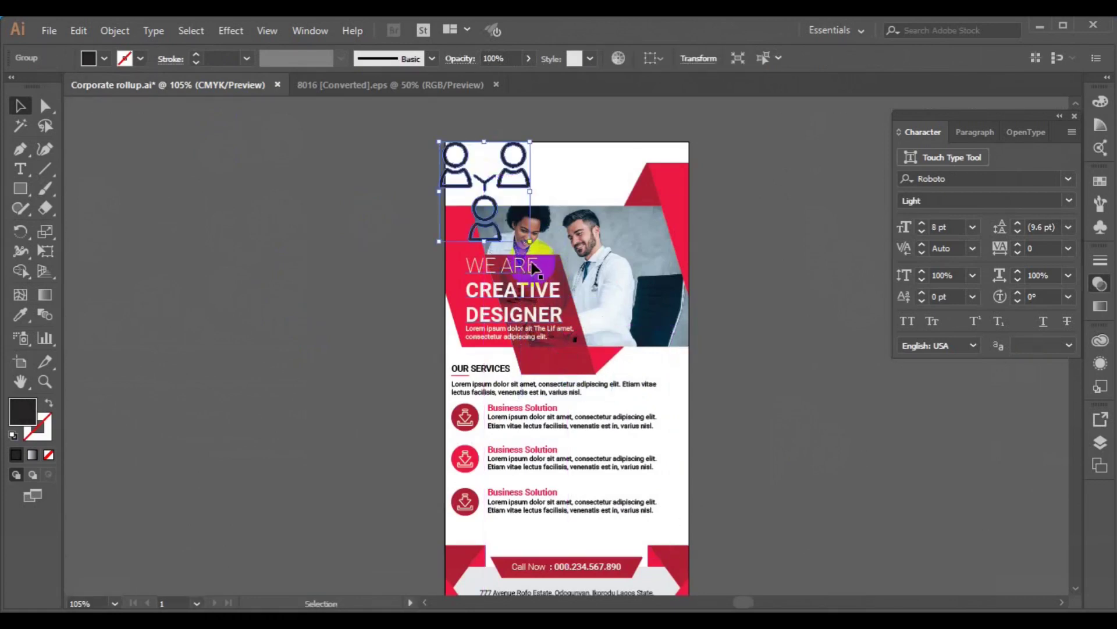
# Shrink the people icon to logo size, fill it red, and start a text object
pyautogui.moveTo(530, 240); pyautogui.dragTo(505, 215)
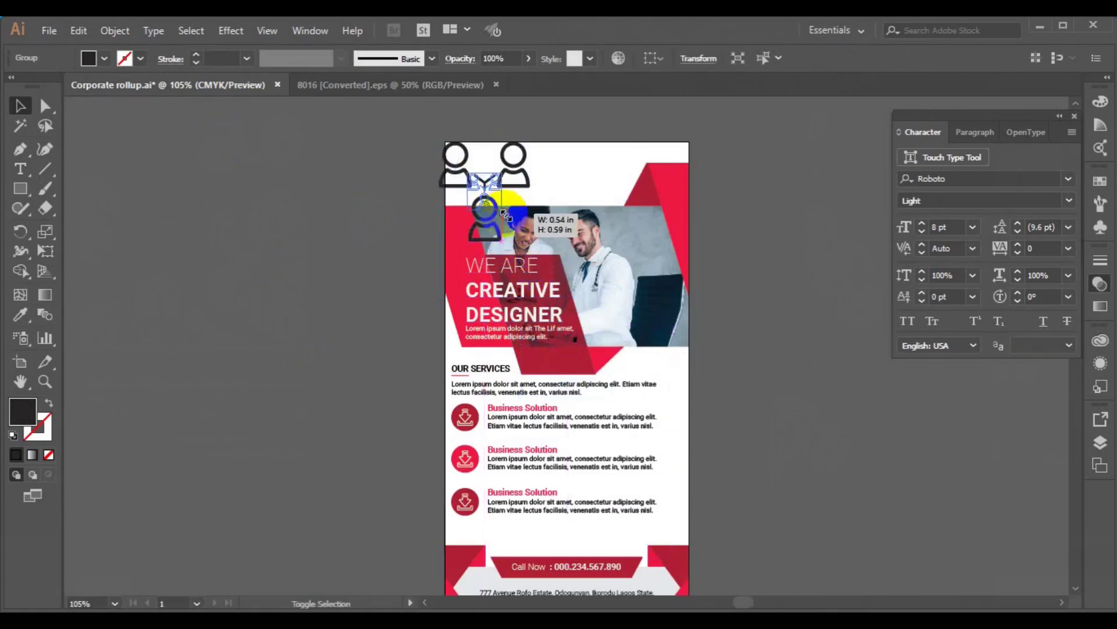
pyautogui.moveTo(505, 215); pyautogui.dragTo(488, 182)
pyautogui.click(106, 59)
pyautogui.click(240, 186)
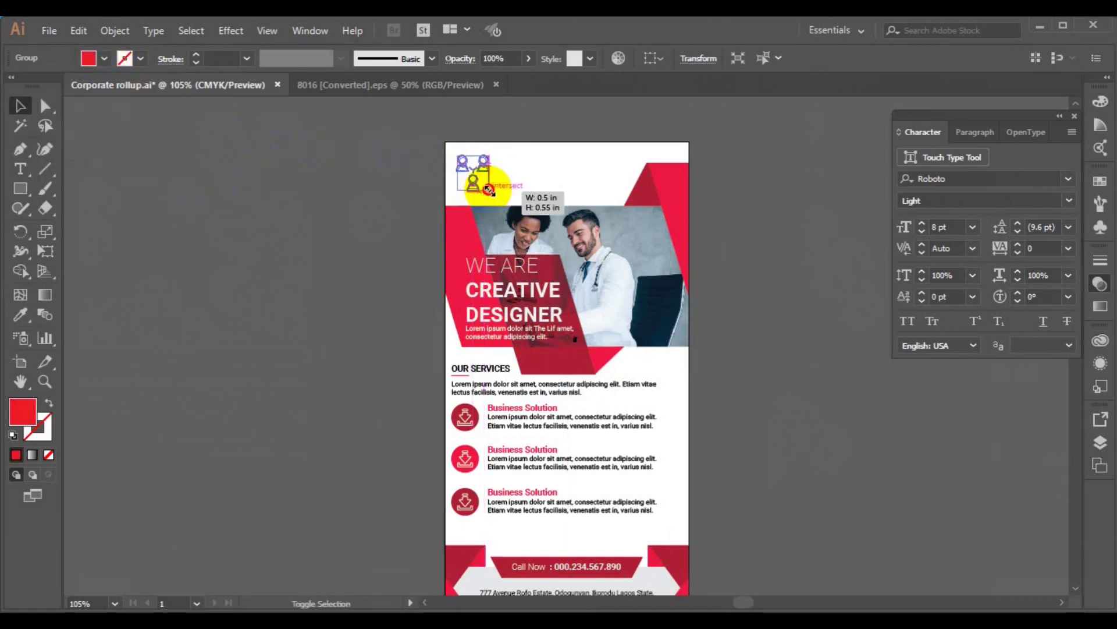
pyautogui.click(361, 224)
pyautogui.press('t')
pyautogui.click(263, 195)
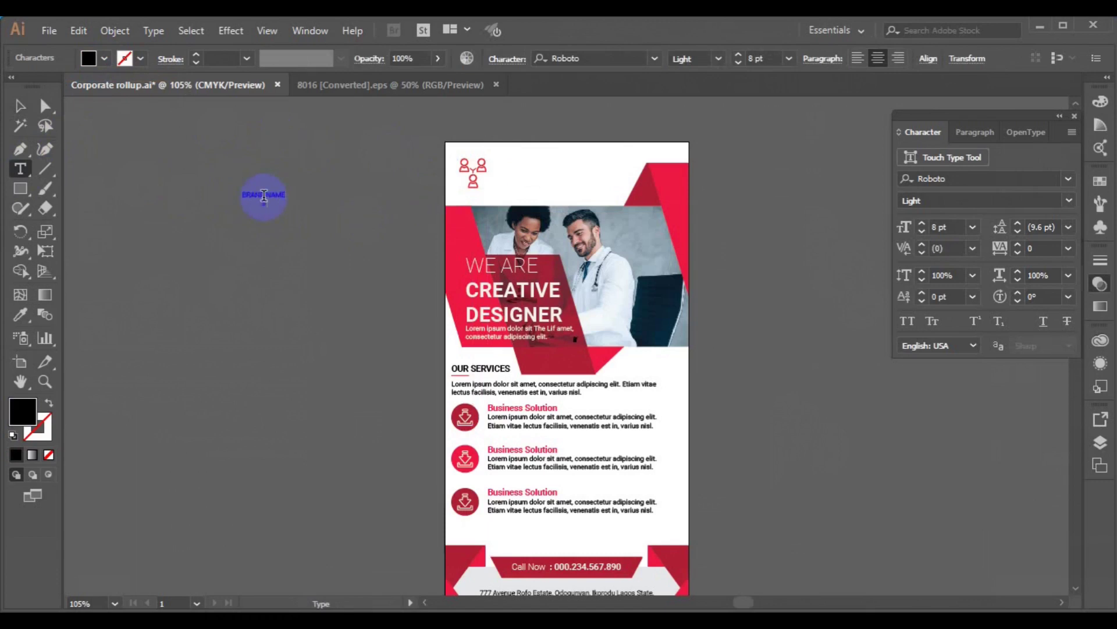
# Set the brand text to 13 pt and move it beside the red logo
pyautogui.press('Escape')
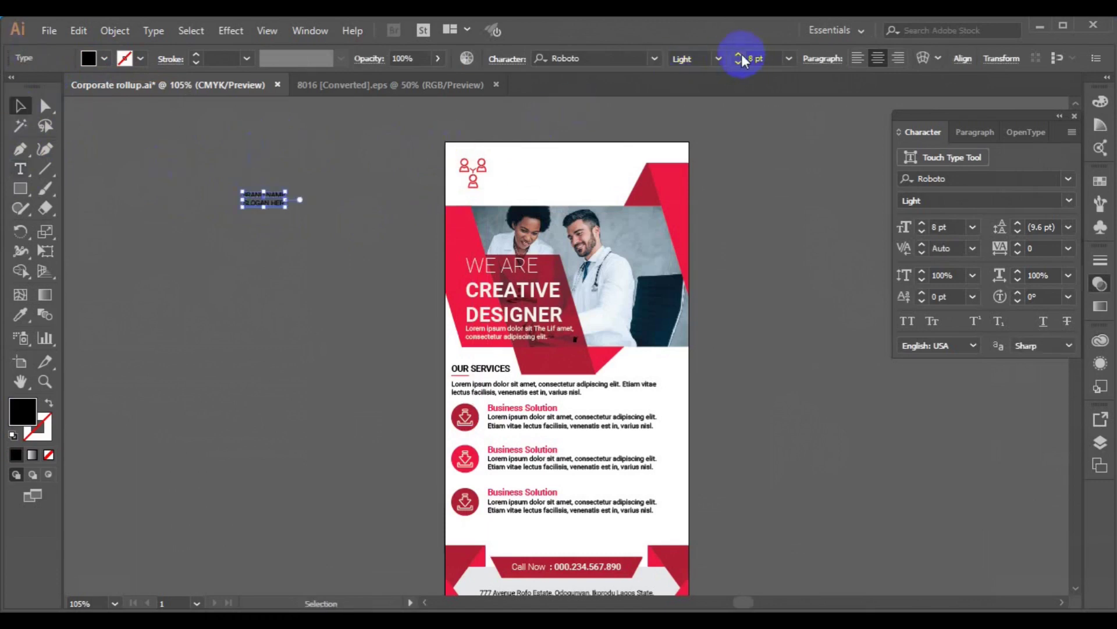
pyautogui.click(738, 56)
pyautogui.click(738, 56)
pyautogui.click(738, 56)
pyautogui.moveTo(291, 219); pyautogui.dragTo(563, 191)
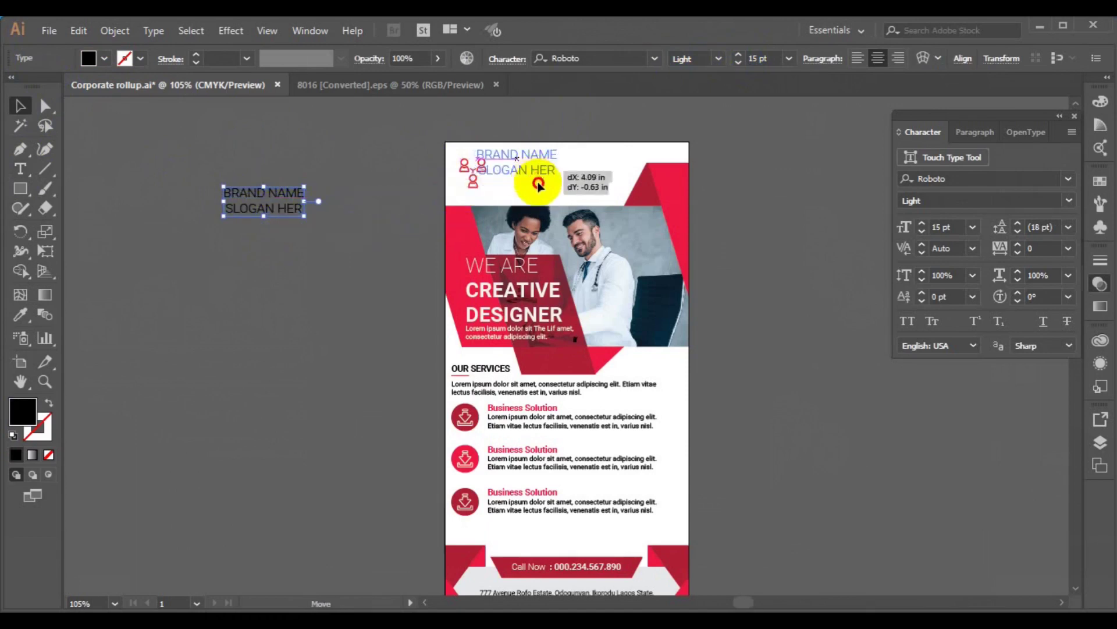
pyautogui.click(739, 62)
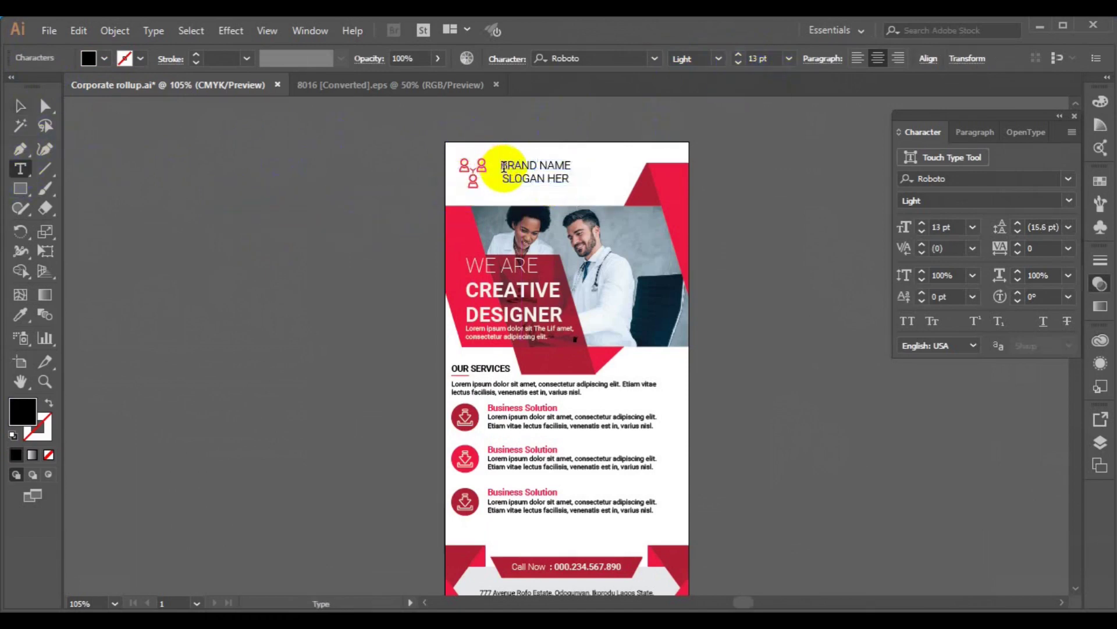
# Make the words BRAND NAME Medium weight
pyautogui.moveTo(498, 166); pyautogui.dragTo(575, 166)
pyautogui.click(718, 58)
pyautogui.click(703, 166)
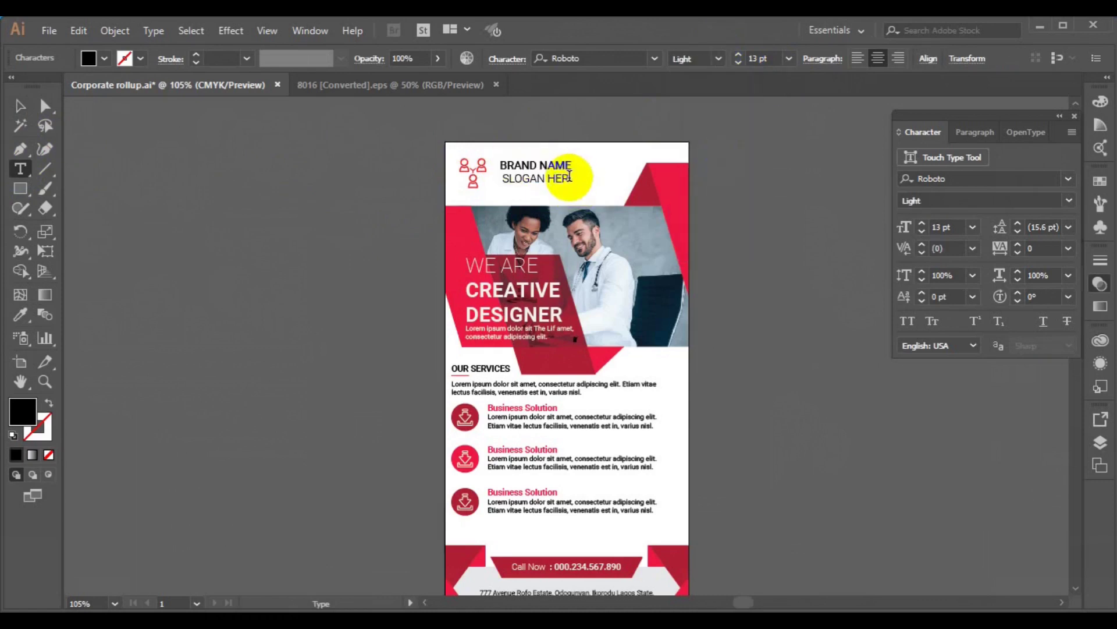
pyautogui.click(570, 178)
pyautogui.click(20, 106)
# Bottom-align the brand text with the logo and group them together
pyautogui.moveTo(550, 205); pyautogui.dragTo(452, 156)
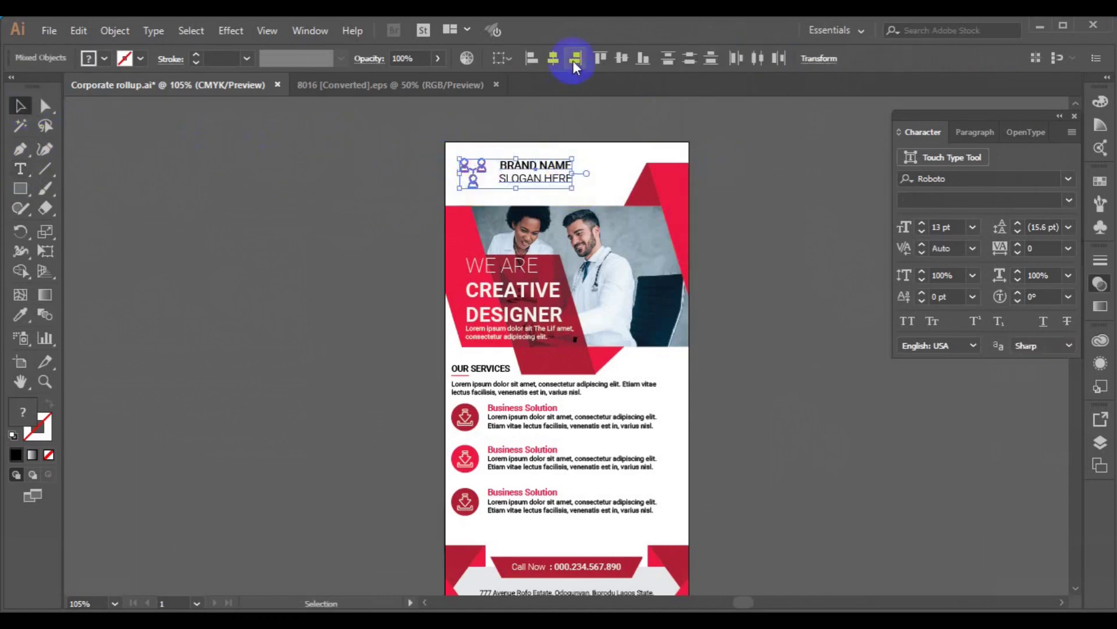
pyautogui.click(643, 58)
pyautogui.click(543, 181)
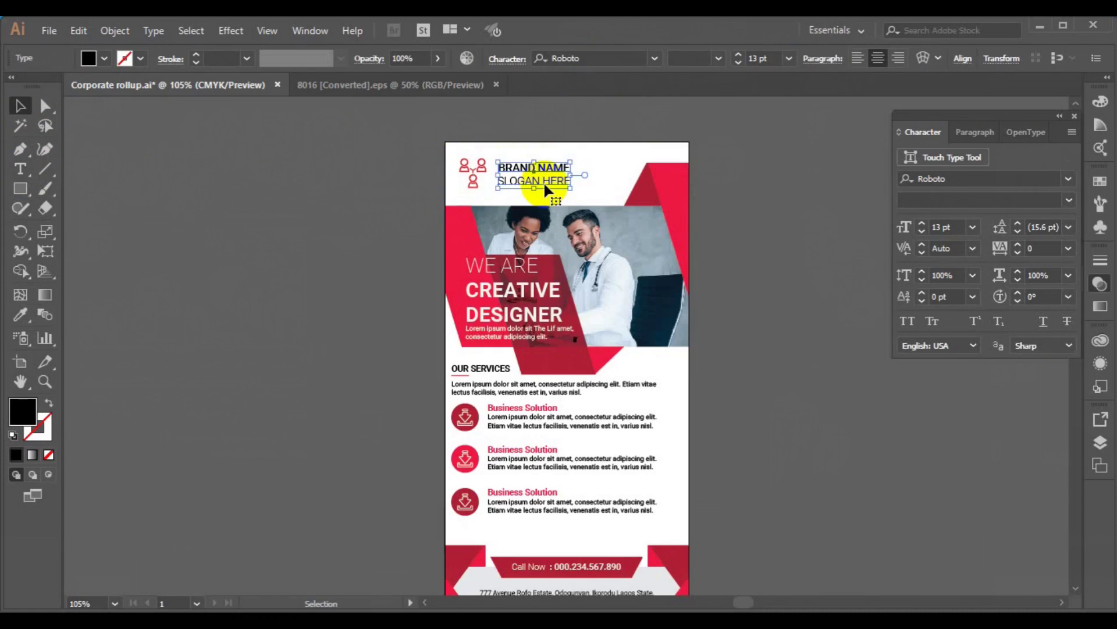
pyautogui.keyDown('shift'); pyautogui.click(469, 174); pyautogui.keyUp('shift')
pyautogui.click(636, 60)
pyautogui.hotkey('ctrl', 'g')
pyautogui.moveTo(475, 183); pyautogui.dragTo(472, 182)
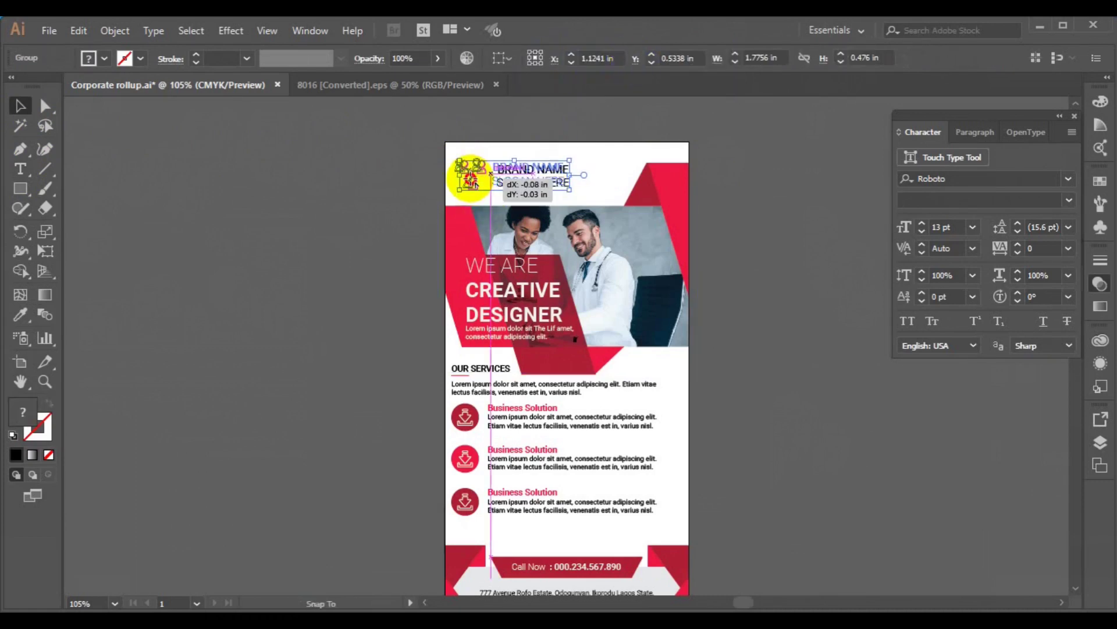
pyautogui.moveTo(447, 360); pyautogui.dragTo(582, 506)
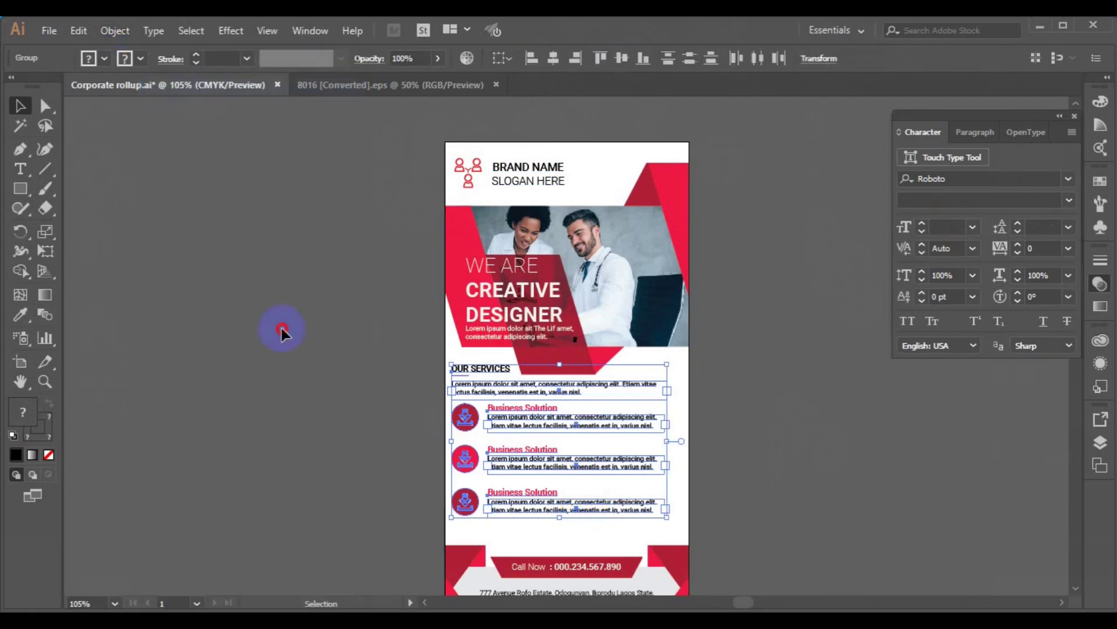
# Ungroup the three service rows using Object > Ungroup
pyautogui.click(281, 330)
pyautogui.click(516, 458)
pyautogui.click(115, 30)
pyautogui.click(198, 92)
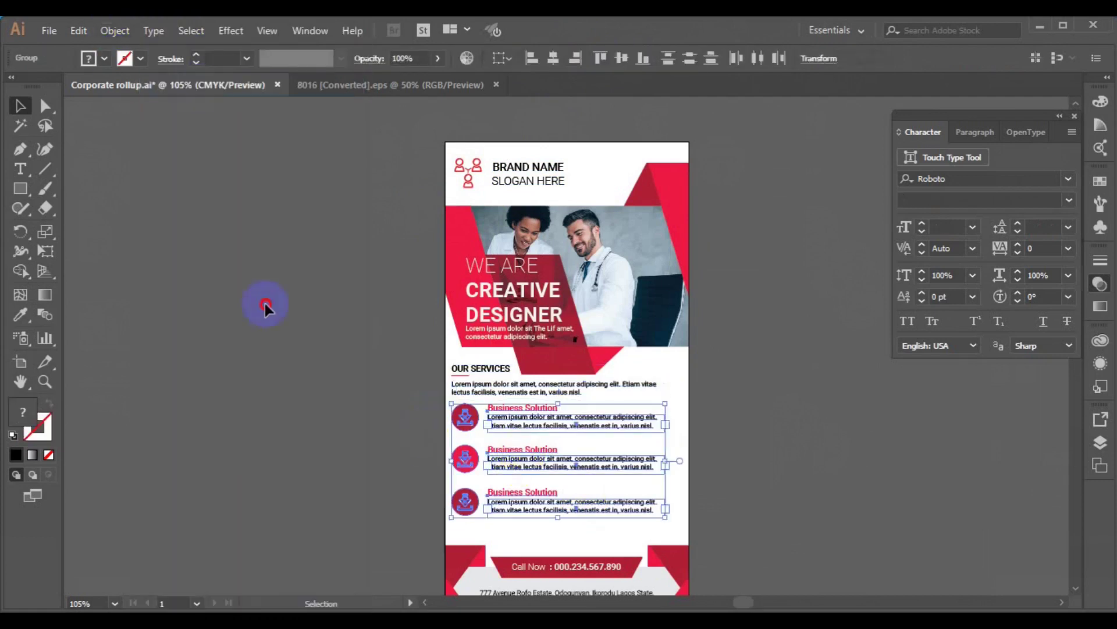
pyautogui.click(512, 461)
pyautogui.click(115, 30)
pyautogui.click(187, 85)
pyautogui.click(499, 515)
# Set the three service body texts to Roboto Light
pyautogui.keyDown('shift'); pyautogui.click(574, 466); pyautogui.keyUp('shift')
pyautogui.keyDown('shift'); pyautogui.click(605, 424); pyautogui.keyUp('shift')
pyautogui.click(724, 60)
pyautogui.click(722, 202)
pyautogui.click(746, 291)
# Zoom out to the whole banner and drag the logo header group into place
pyautogui.hotkey('ctrl', '1')
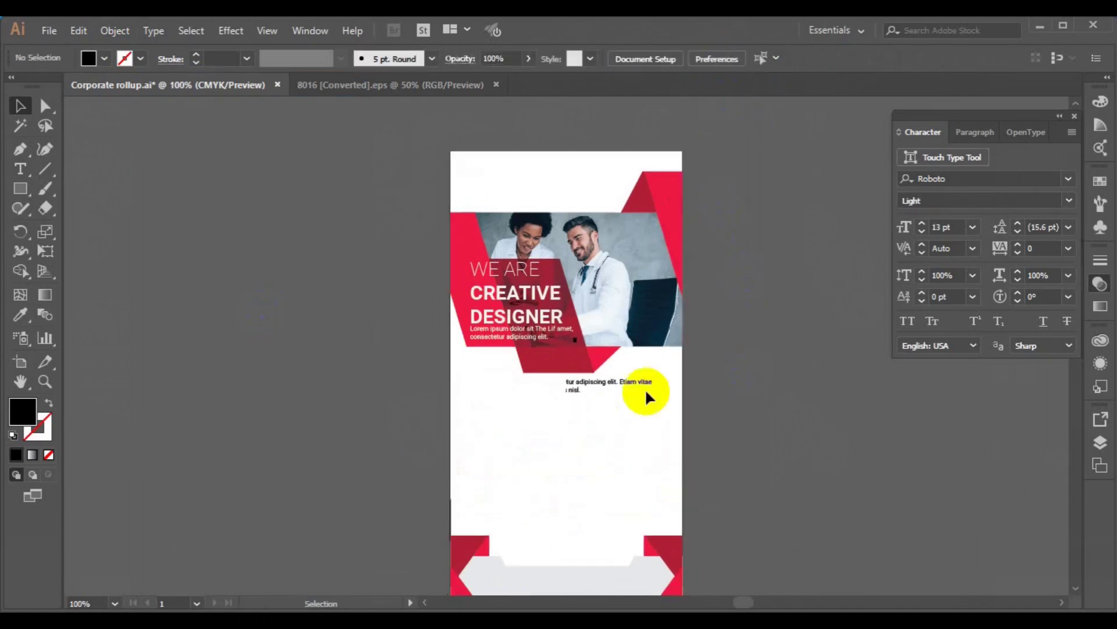
pyautogui.hotkey('ctrl', '-')
pyautogui.press('space')
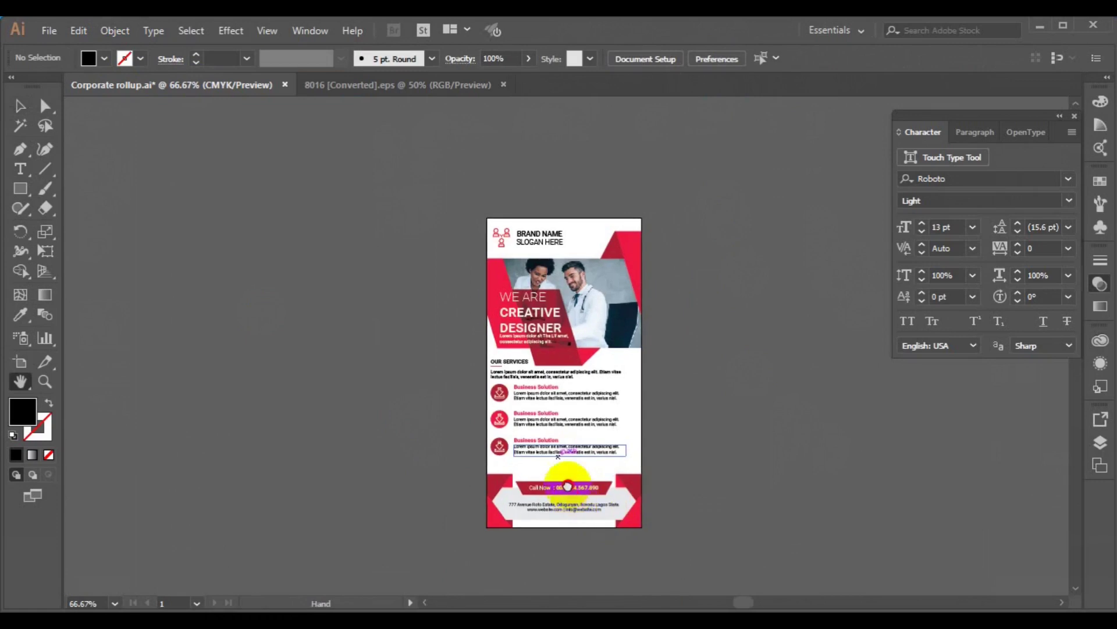
pyautogui.moveTo(572, 492); pyautogui.dragTo(528, 433)
pyautogui.moveTo(465, 187); pyautogui.dragTo(511, 192)
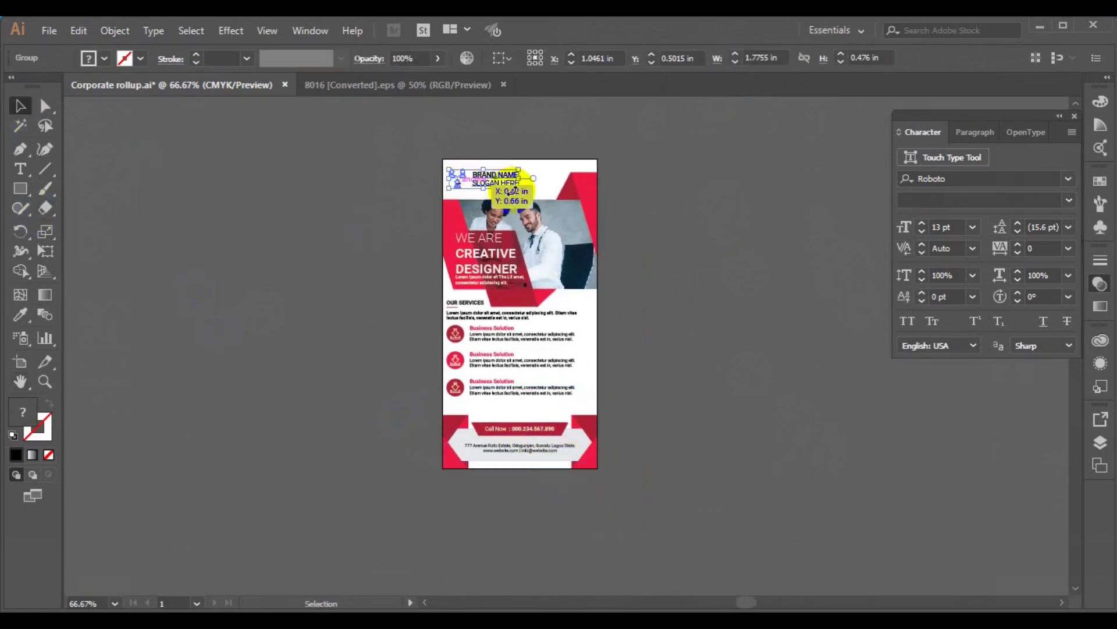
pyautogui.click(693, 258)
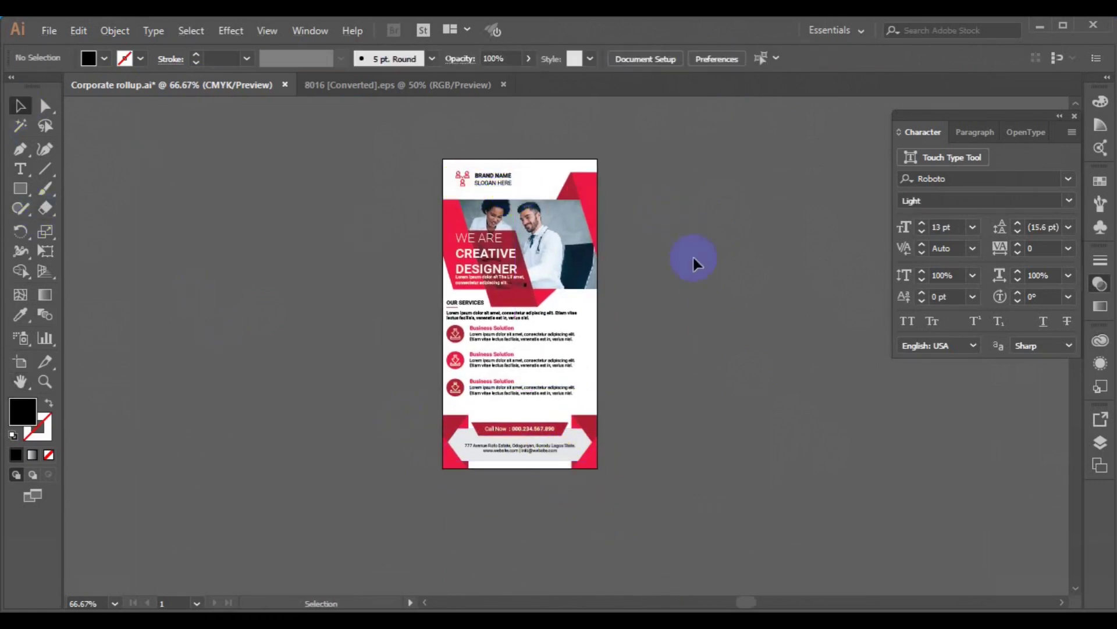